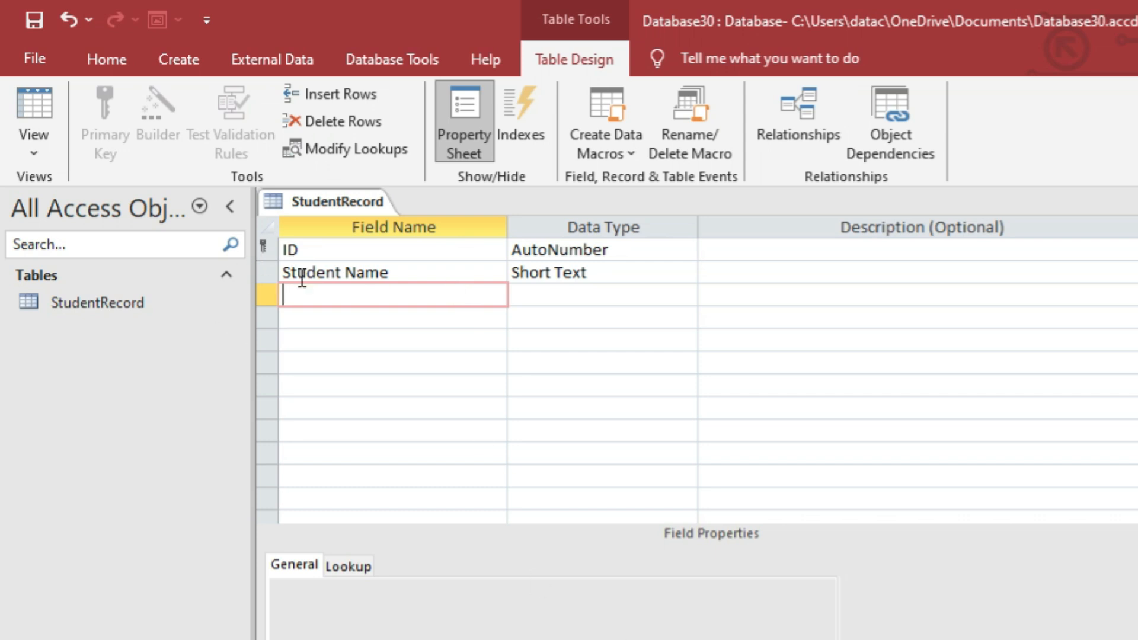
# Rename the ID field to Student ID and Student Name to Name, keeping Name as Short Text.
pyautogui.click(615, 277)
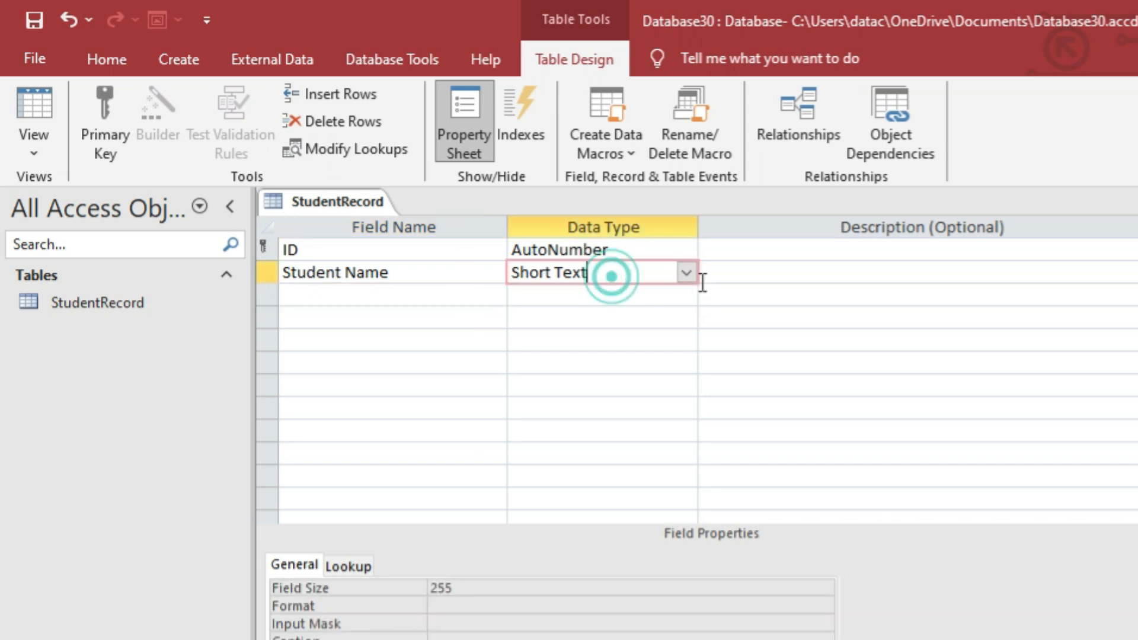
pyautogui.click(685, 275)
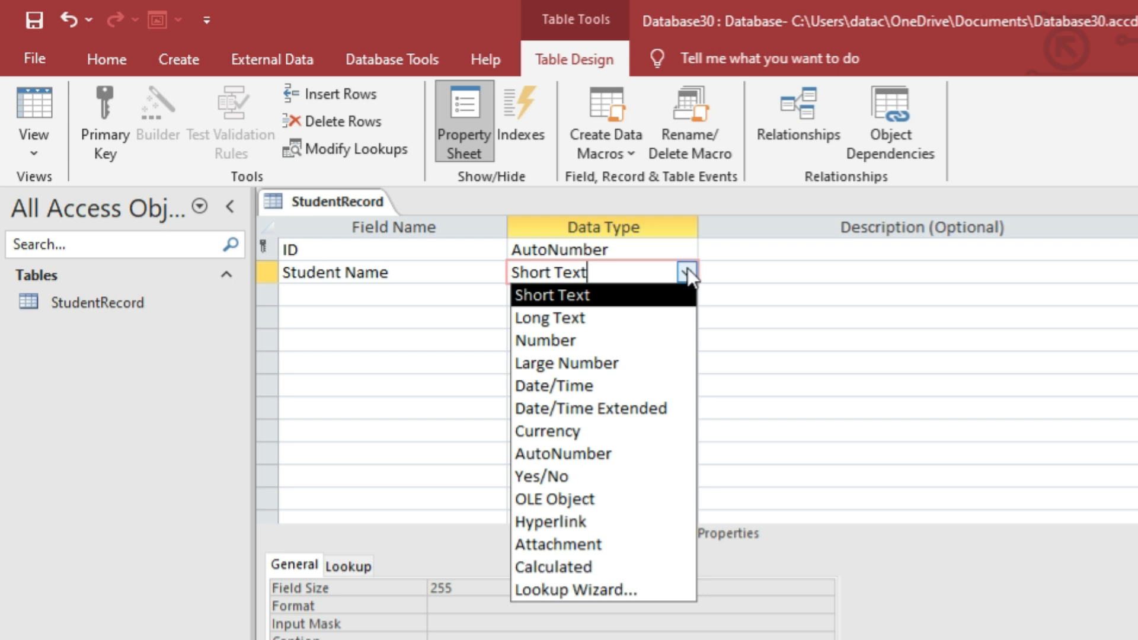
pyautogui.click(727, 270)
pyautogui.click(415, 273)
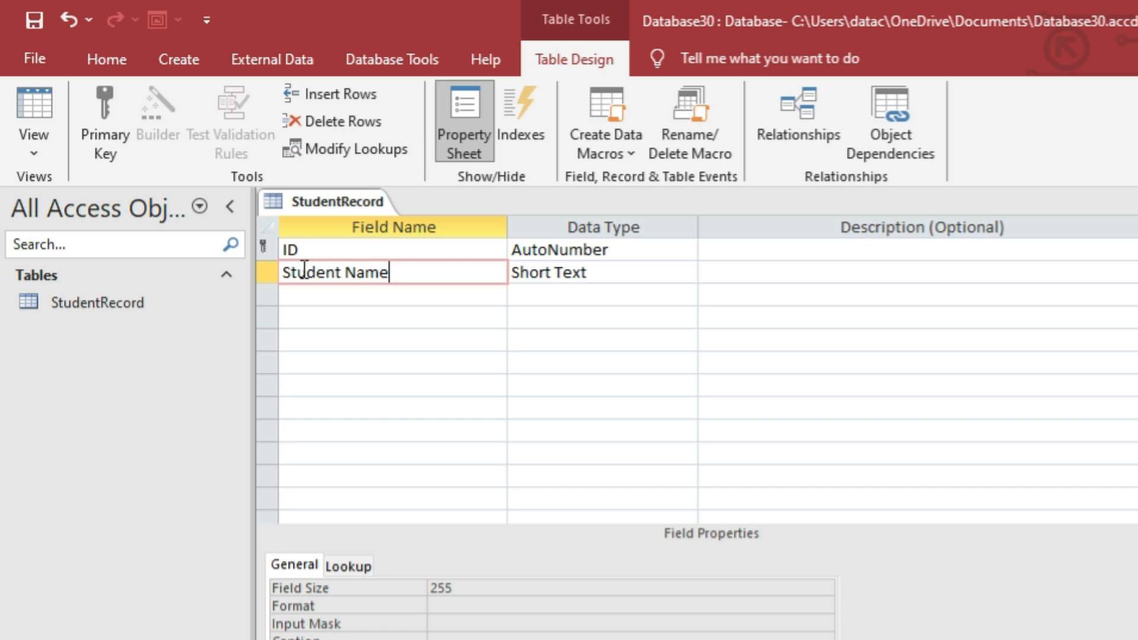
pyautogui.click(302, 249)
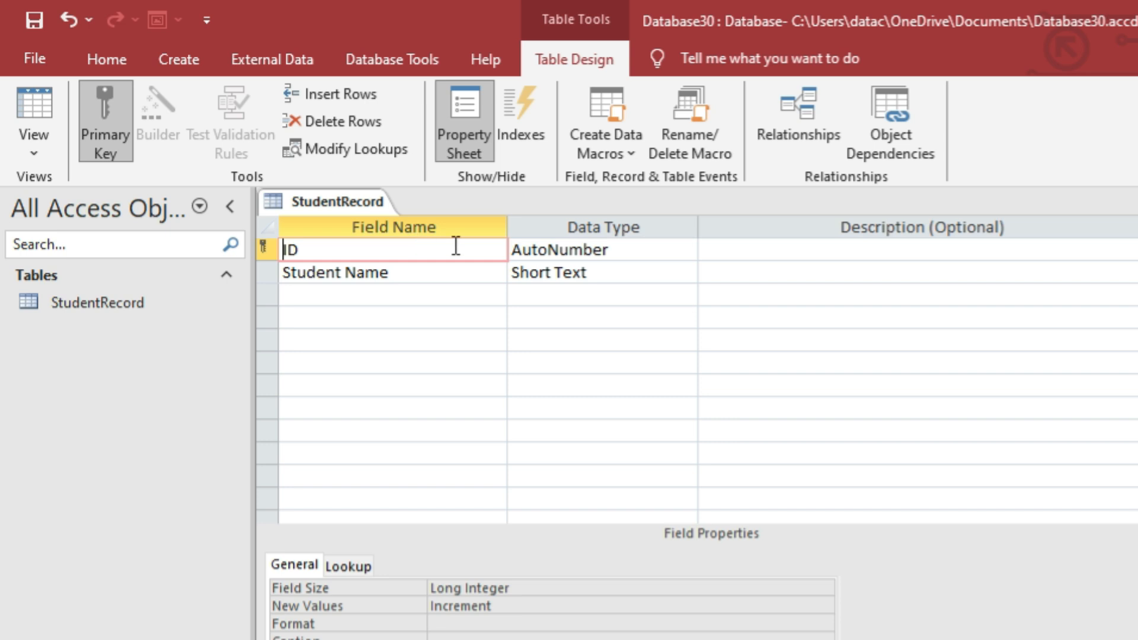
pyautogui.write('Student')
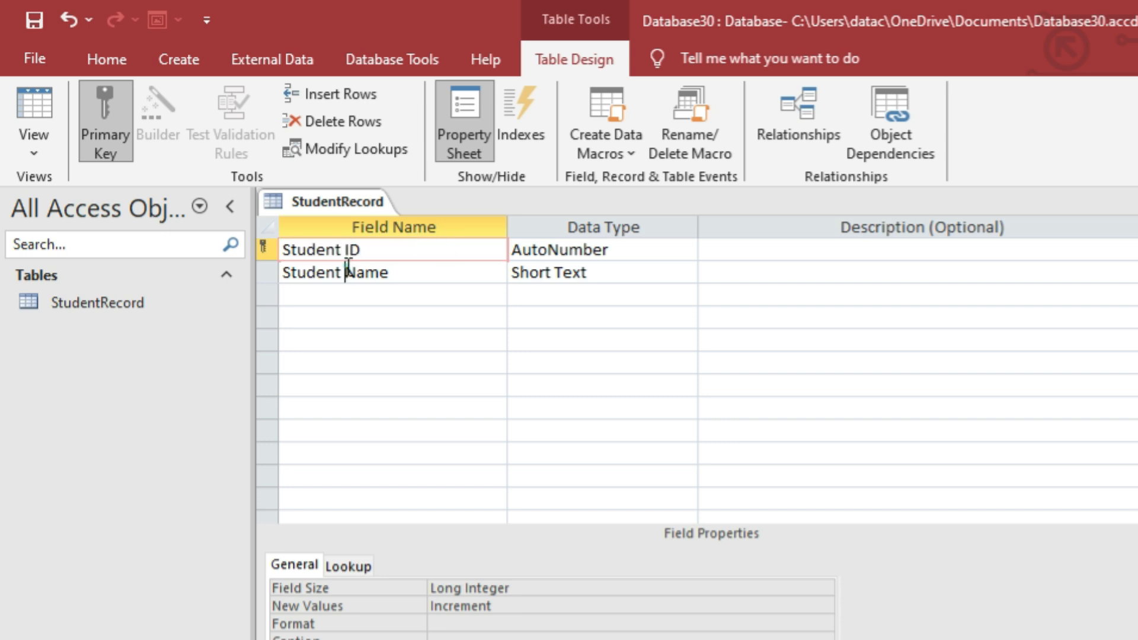
pyautogui.click(348, 273)
pyautogui.press('BackSpace')
pyautogui.press('BackSpace')
pyautogui.press('BackSpace')
pyautogui.press('BackSpace')
pyautogui.press('BackSpace')
pyautogui.press('BackSpace')
pyautogui.press('BackSpace')
pyautogui.press('BackSpace')
pyautogui.click(382, 255)
pyautogui.press('Return')
# Keep AutoNumber as the data type of Student ID.
pyautogui.click(653, 254)
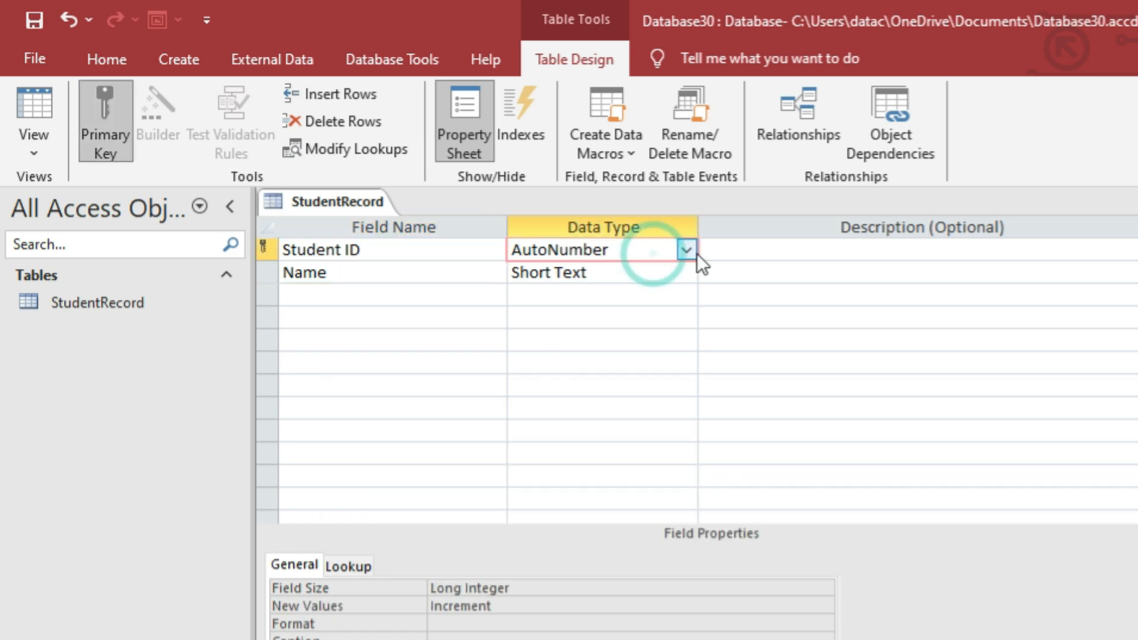
pyautogui.click(686, 250)
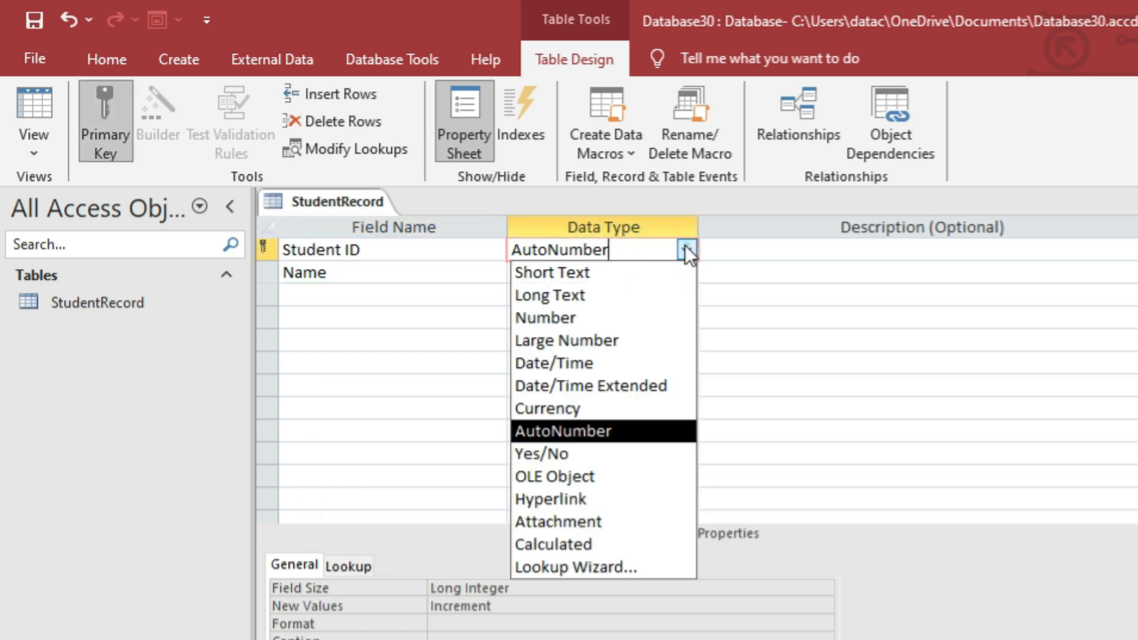
pyautogui.click(652, 438)
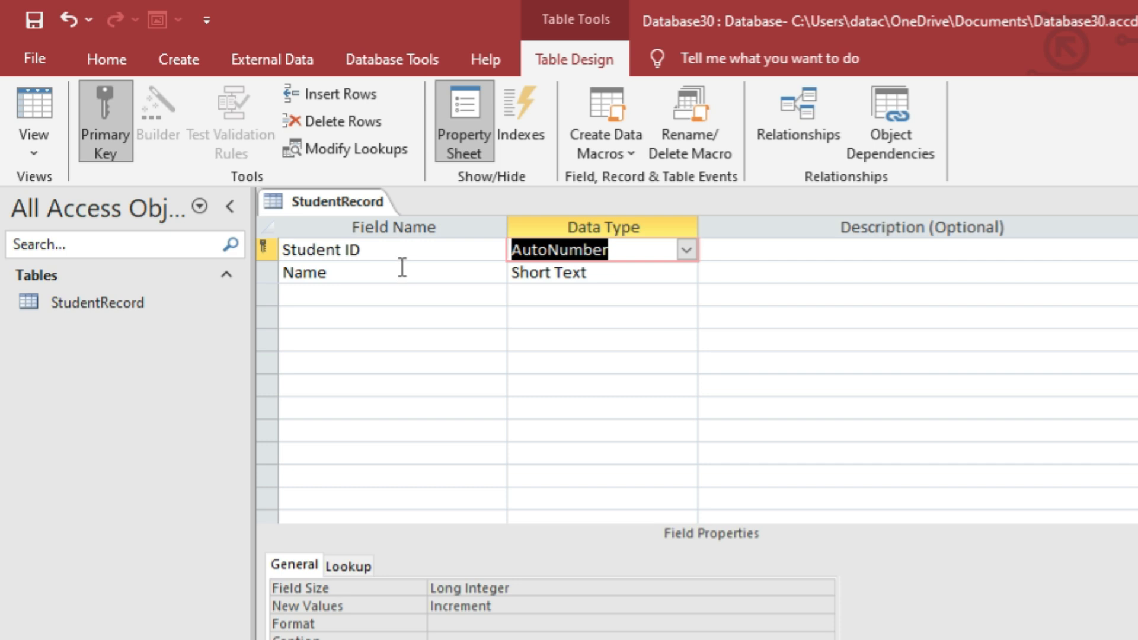
pyautogui.click(686, 251)
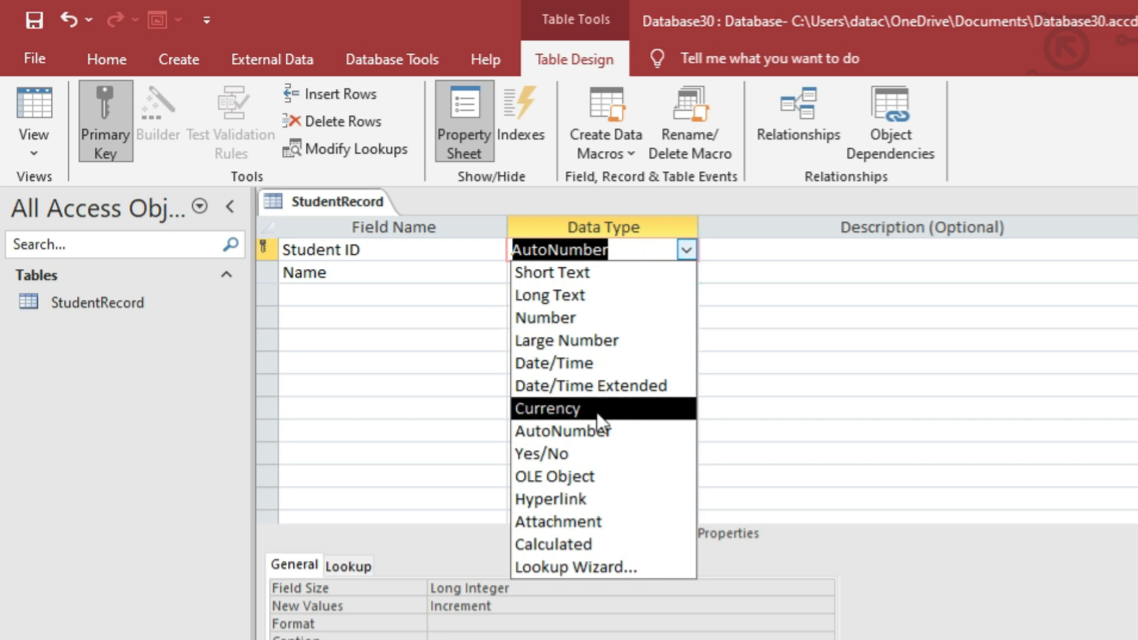
pyautogui.click(603, 437)
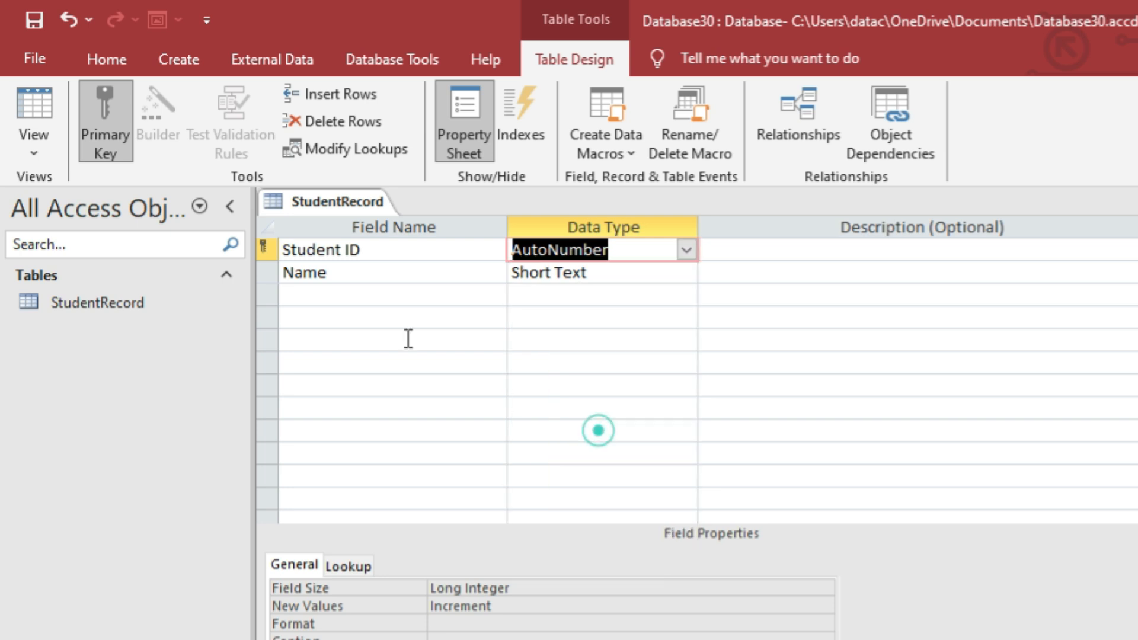
# Add a Fahter Name field as Short Text and make Address a Long Text field.
pyautogui.click(352, 276)
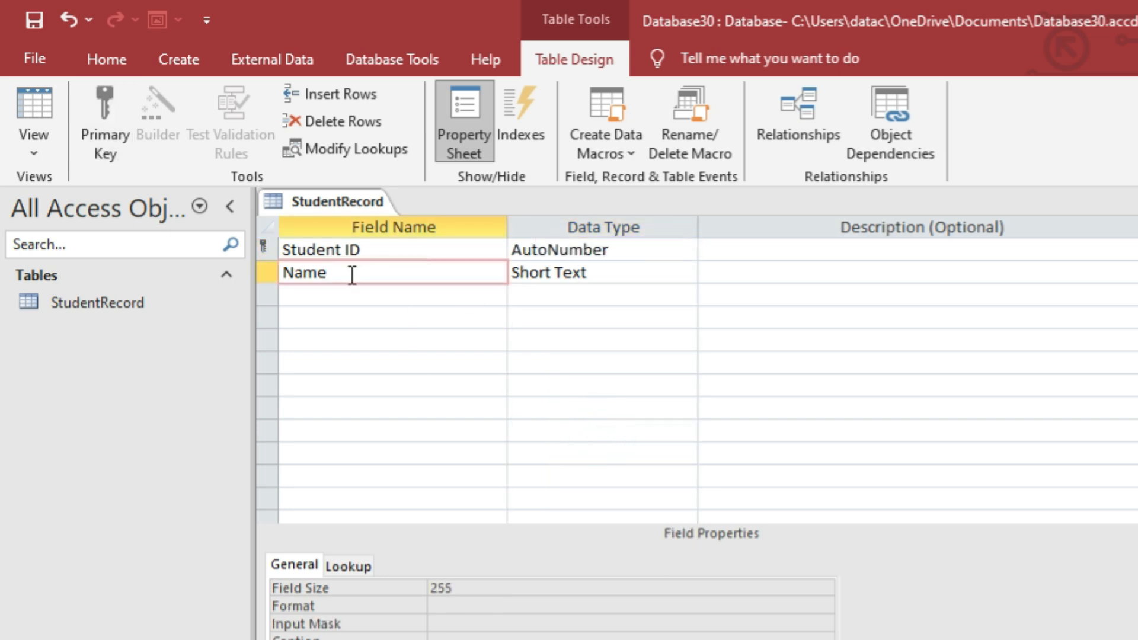
pyautogui.click(441, 294)
pyautogui.write('Address')
pyautogui.press('BackSpace')
pyautogui.press('BackSpace')
pyautogui.press('BackSpace')
pyautogui.press('BackSpace')
pyautogui.press('BackSpace')
pyautogui.press('BackSpace')
pyautogui.press('BackSpace')
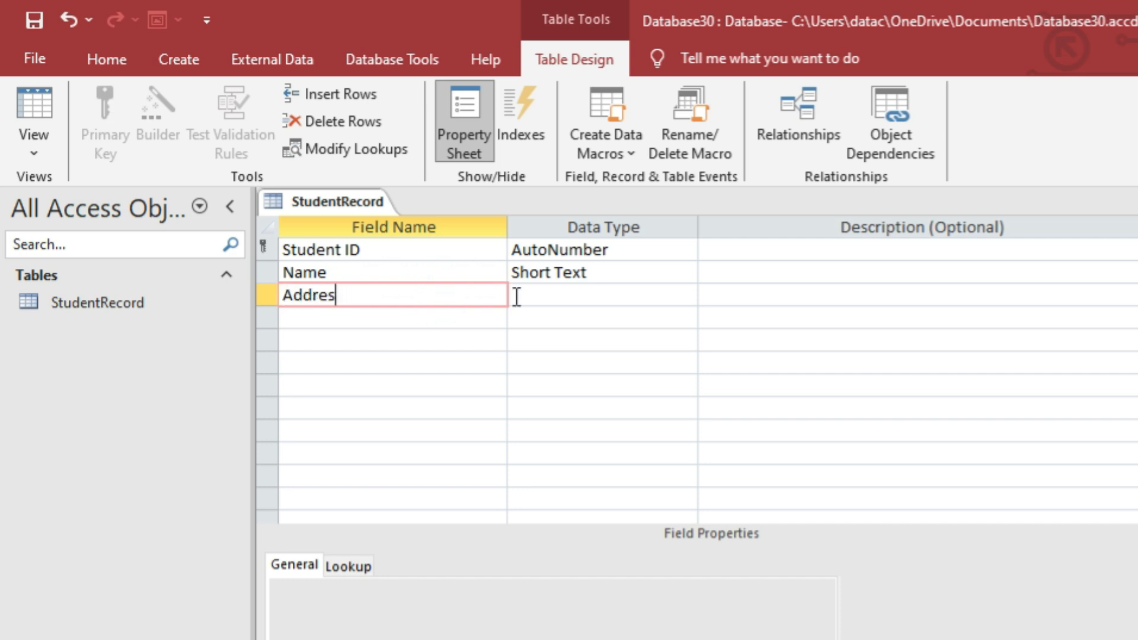
pyautogui.write('Fahter Name')
pyautogui.press('Tab')
pyautogui.click(529, 295)
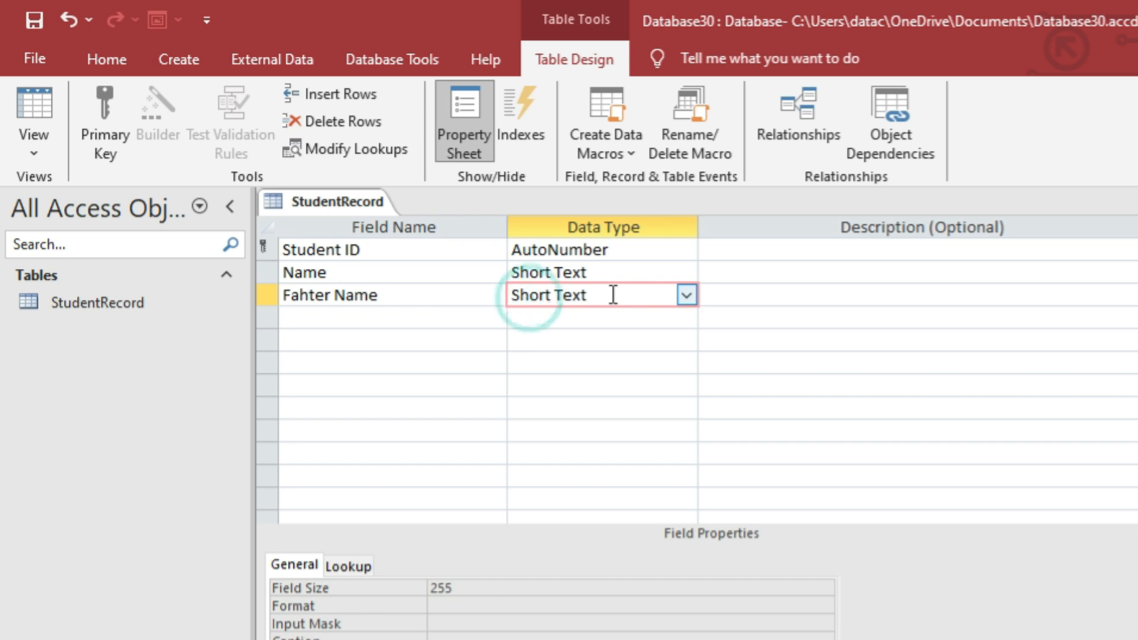
pyautogui.click(443, 328)
pyautogui.write('Address')
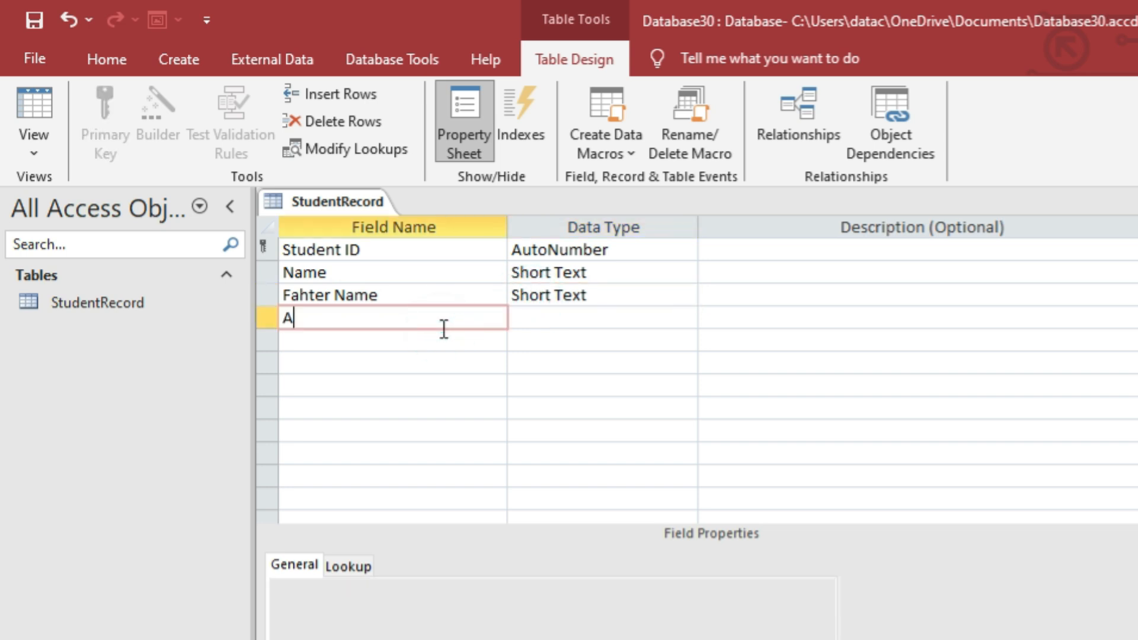
pyautogui.click(627, 315)
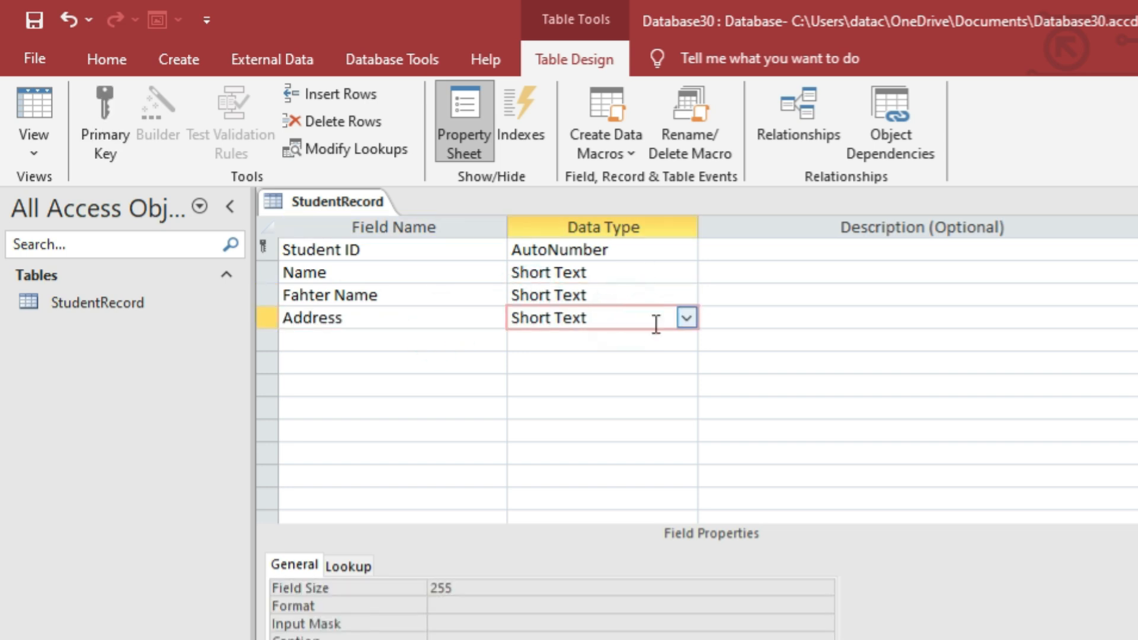
pyautogui.click(685, 318)
pyautogui.click(596, 363)
# Add Date of Birth as a Date/Time field and Fees as a Currency field.
pyautogui.click(443, 339)
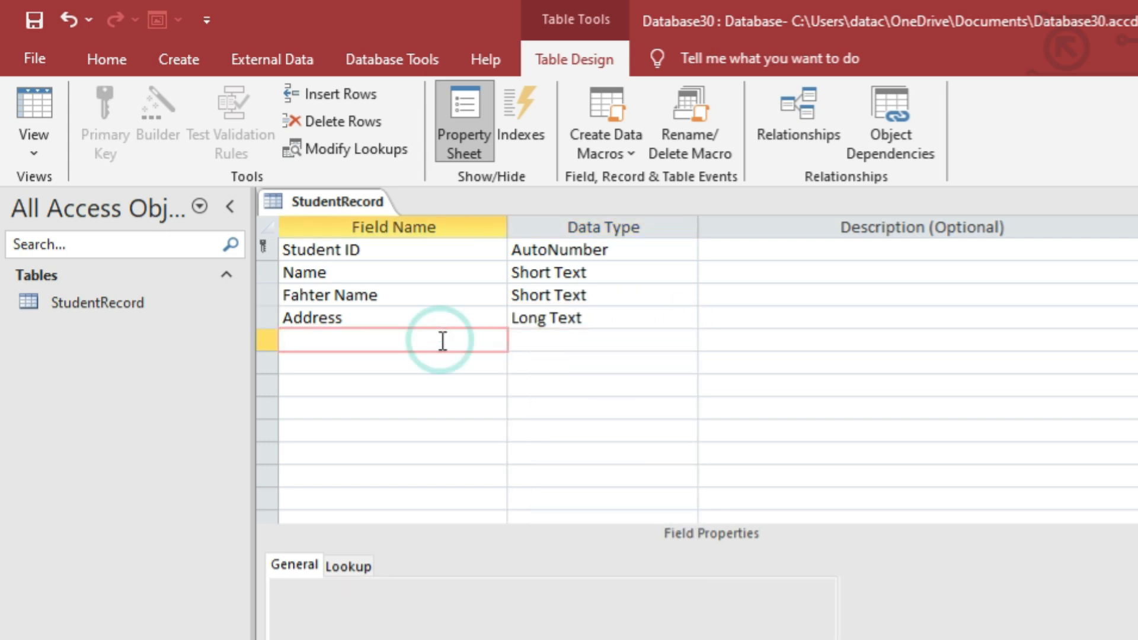
pyautogui.write('Dat o')
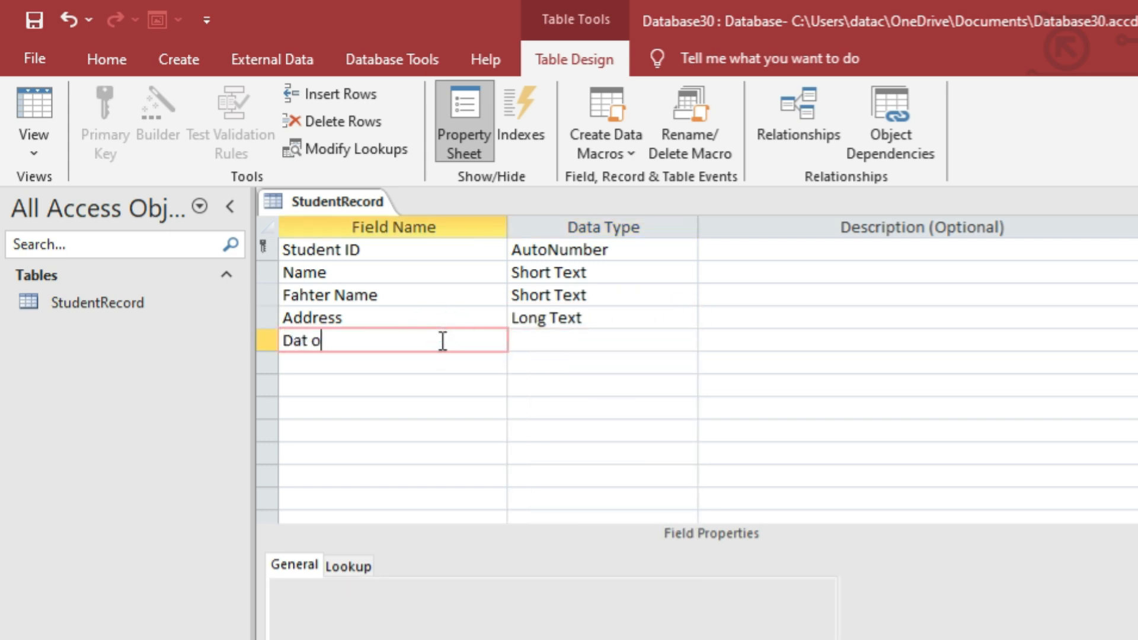
pyautogui.press('BackSpace')
pyautogui.press('BackSpace')
pyautogui.write('e of Birth')
pyautogui.click(619, 344)
pyautogui.click(683, 343)
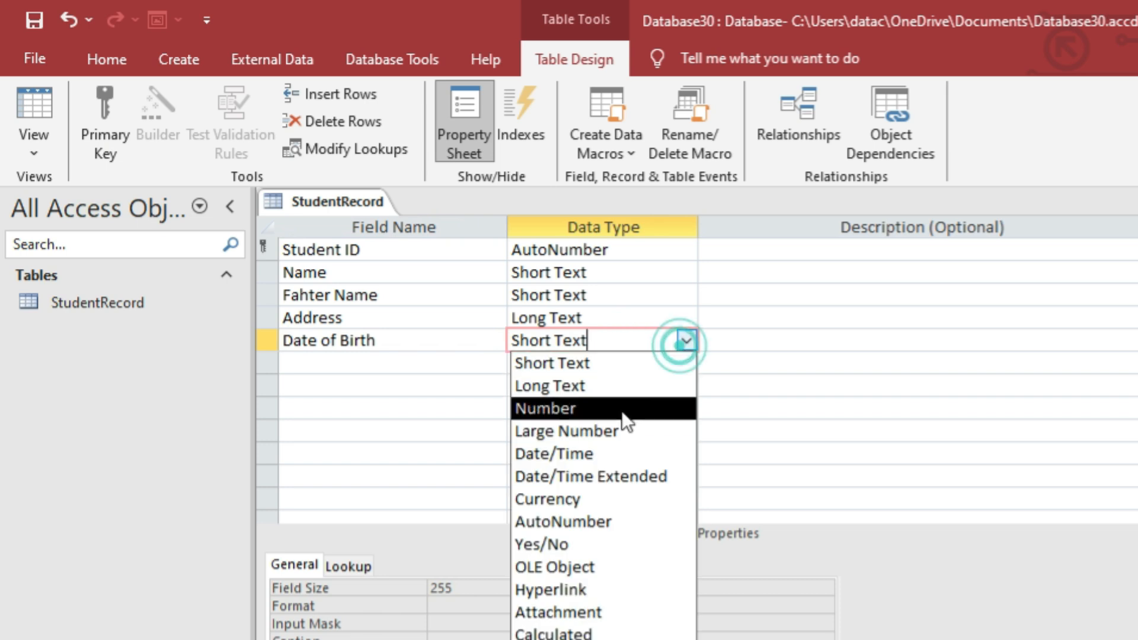
pyautogui.click(554, 454)
pyautogui.click(393, 359)
pyautogui.write('F')
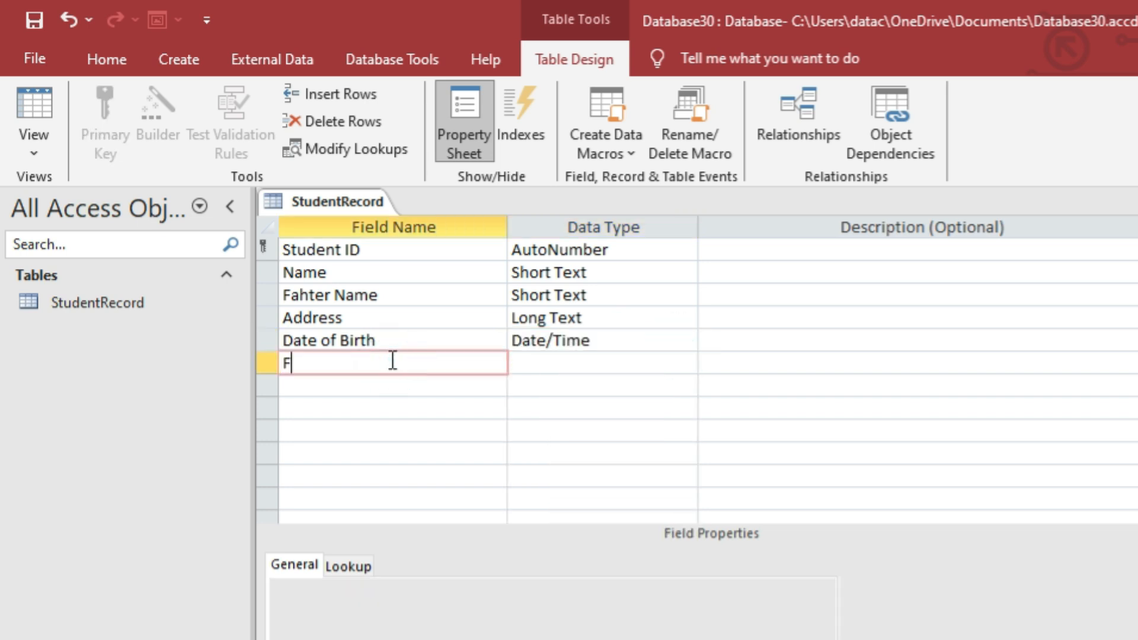
pyautogui.write('ees')
pyautogui.click(559, 363)
pyautogui.click(686, 364)
pyautogui.click(543, 524)
# Add a Mobile No field in the seventh row.
pyautogui.click(412, 383)
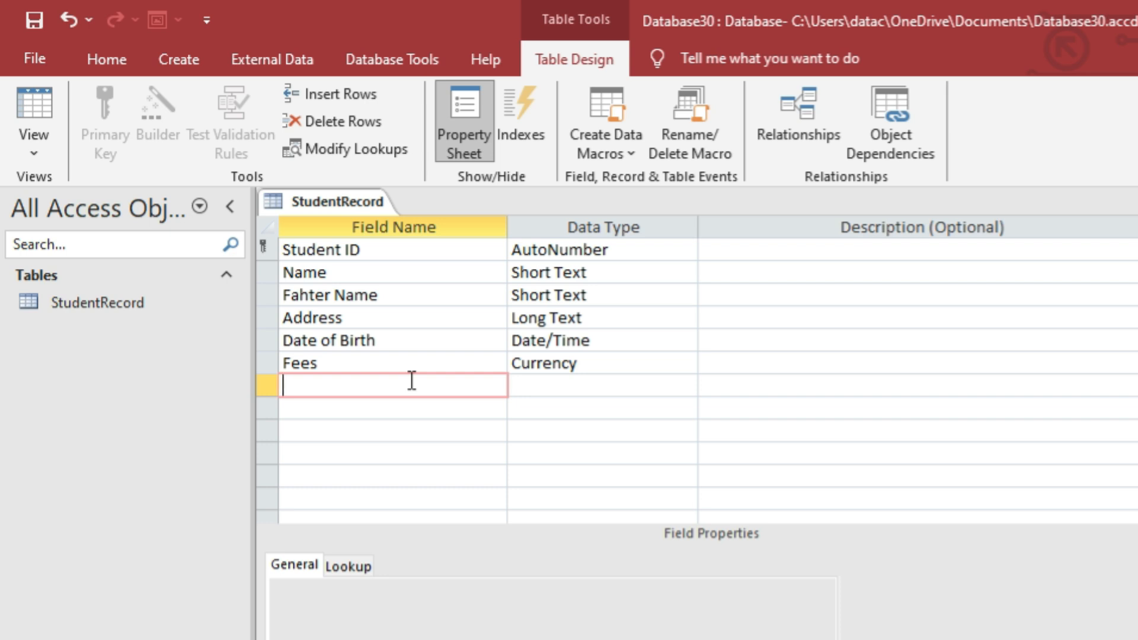
pyautogui.write('Mobile No')
pyautogui.press('Tab')
pyautogui.click(686, 384)
# Keep Mobile No as Short Text and add Email as a Hyperlink field.
pyautogui.click(610, 454)
pyautogui.click(686, 386)
pyautogui.click(618, 415)
pyautogui.click(486, 401)
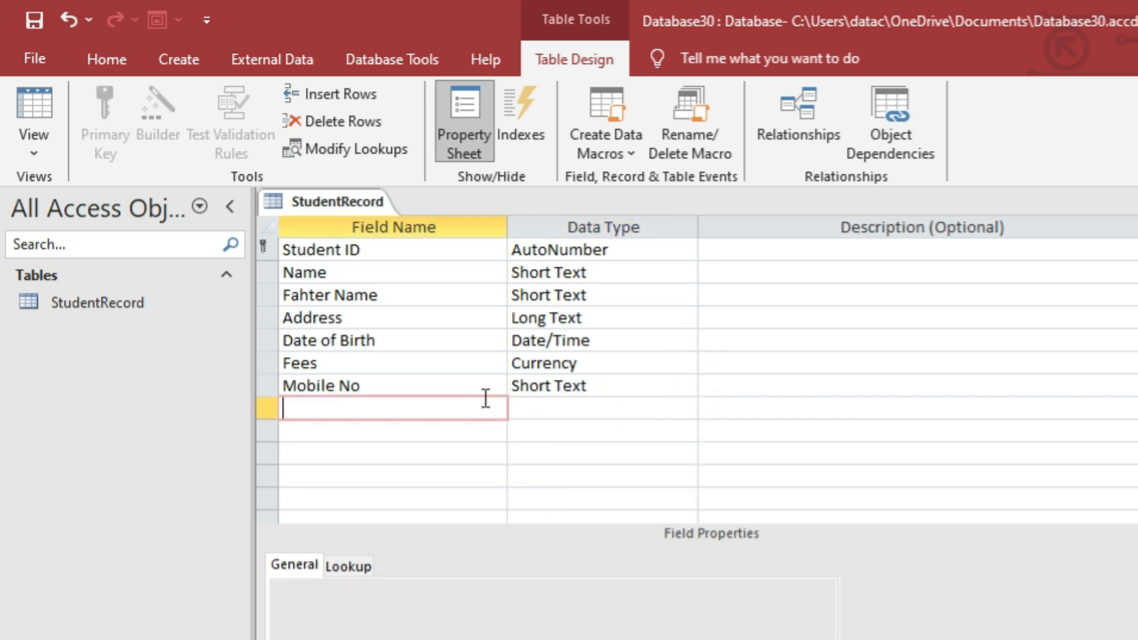
pyautogui.write('Email')
pyautogui.press('Tab')
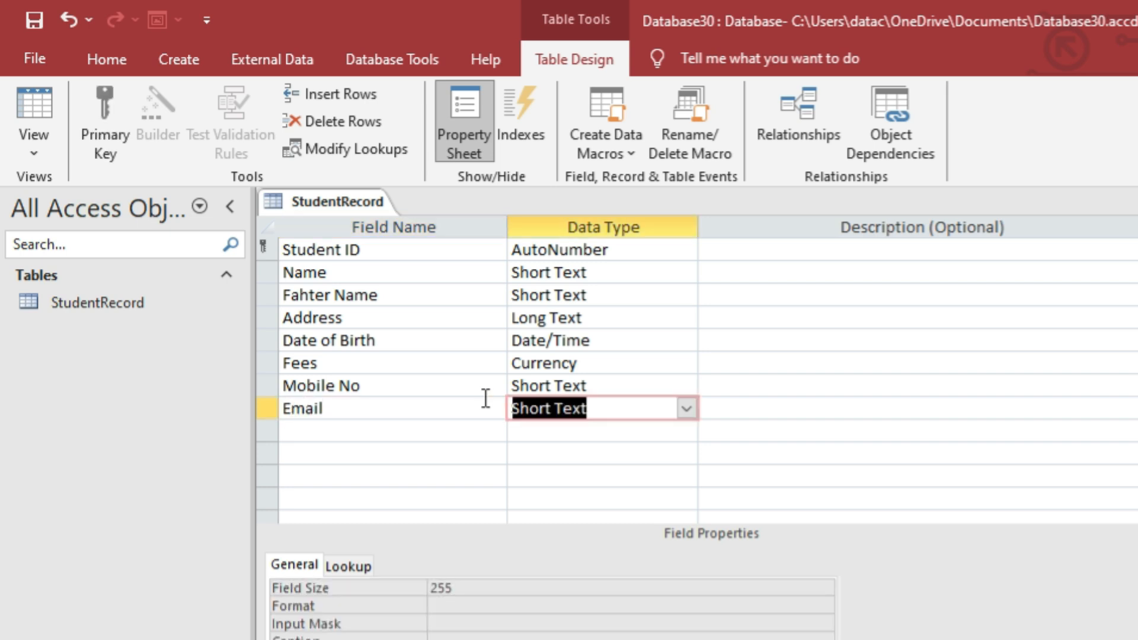
pyautogui.click(686, 408)
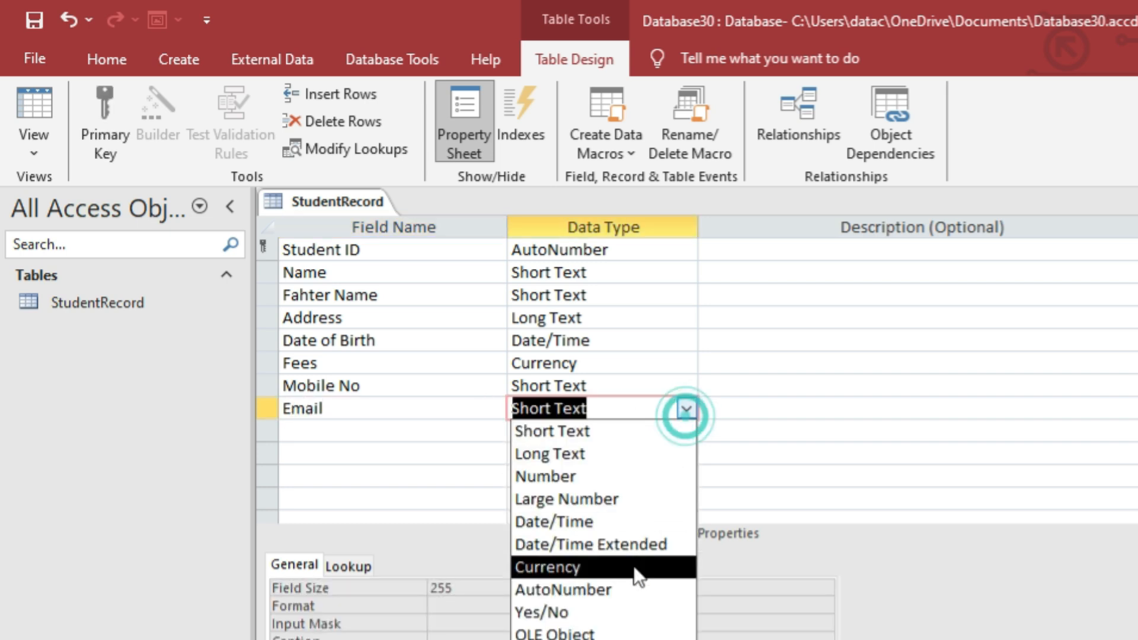
pyautogui.click(593, 639)
# Add a Photo field with the Attachment data type.
pyautogui.click(404, 432)
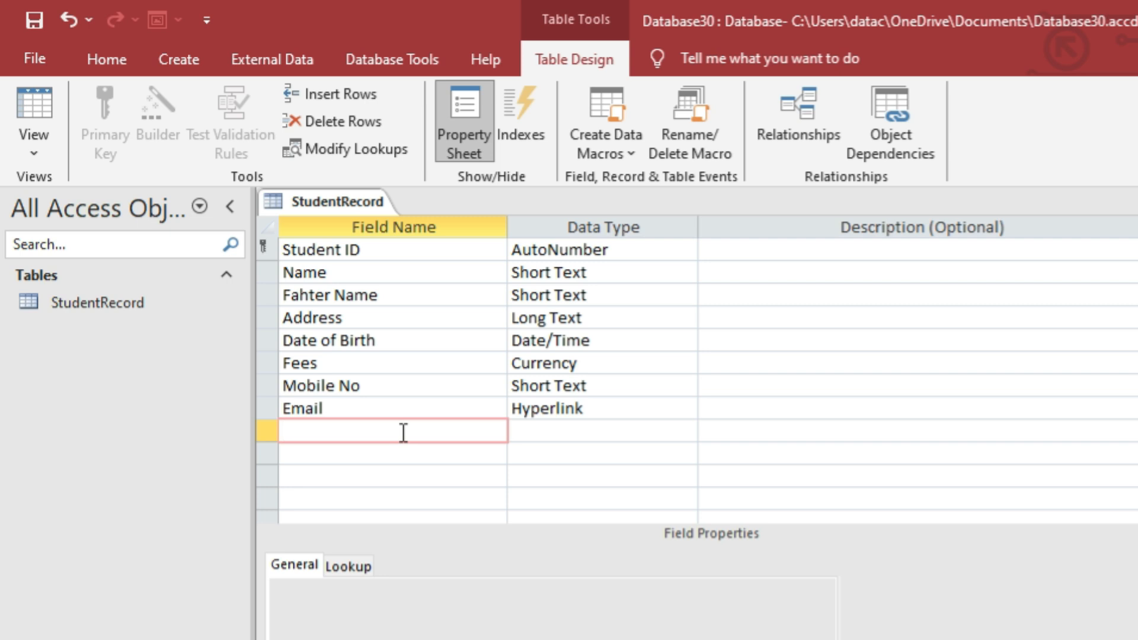
pyautogui.write('Pro')
pyautogui.press('BackSpace')
pyautogui.press('BackSpace')
pyautogui.write('Photo')
pyautogui.press('Tab')
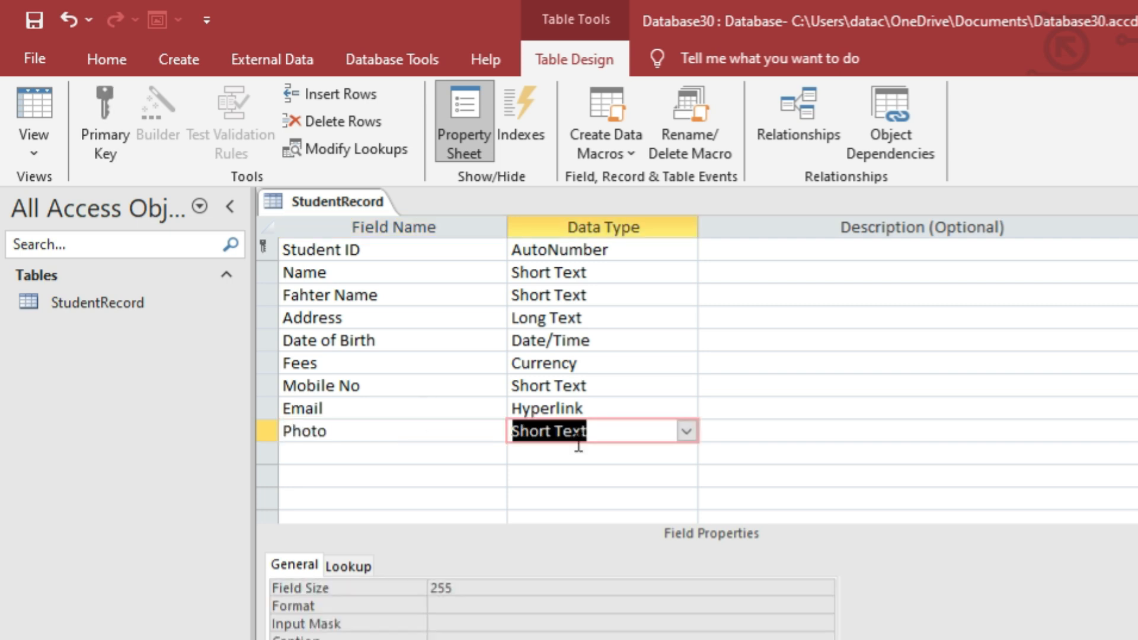
pyautogui.click(686, 433)
pyautogui.click(557, 639)
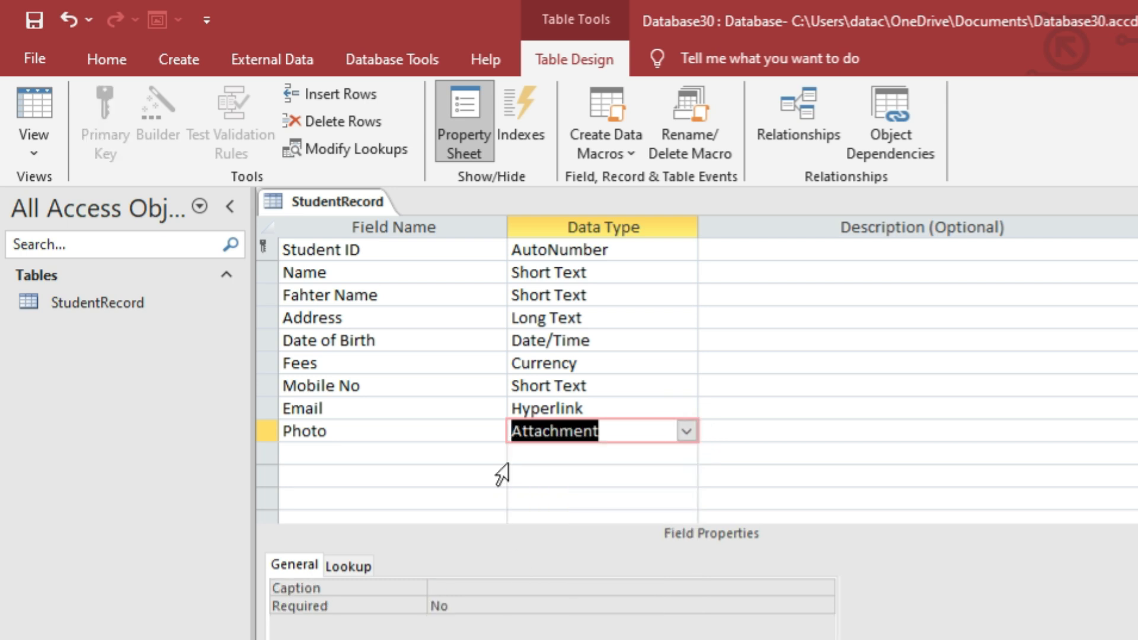
# Add Active Status as Yes/No and Student Document as an OLE Object field.
pyautogui.click(485, 456)
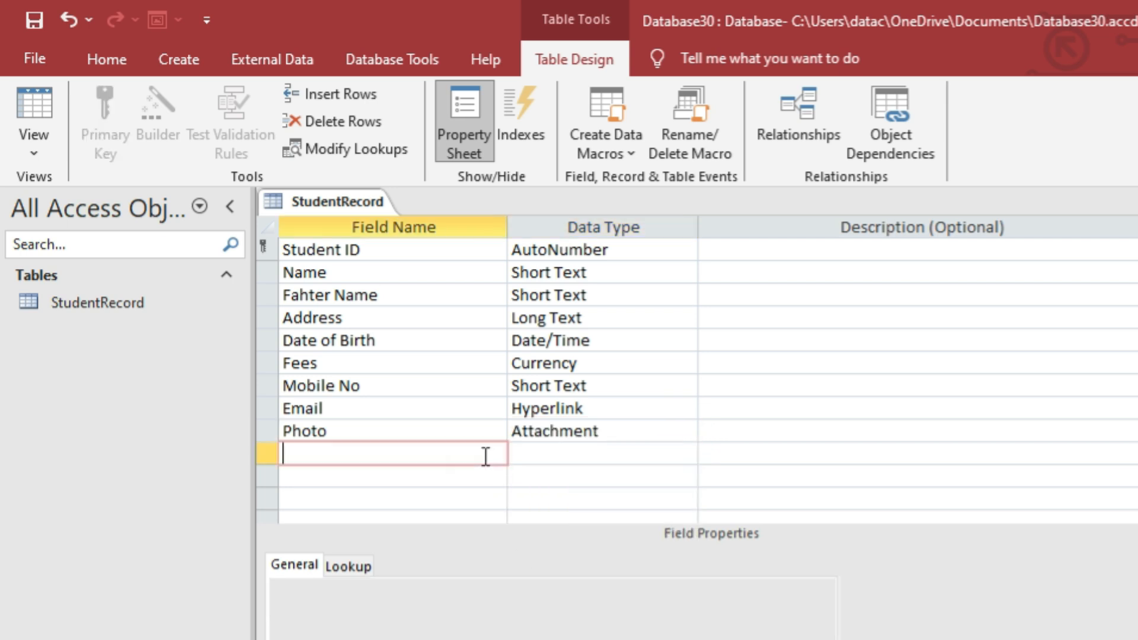
pyautogui.write('Active S')
pyautogui.write('t')
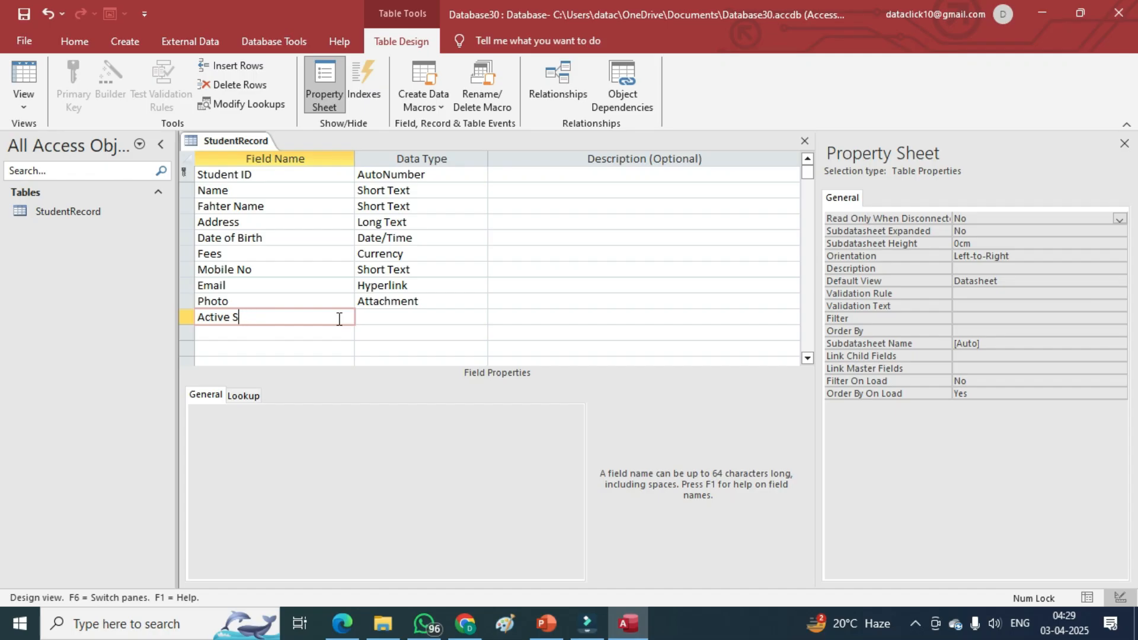
pyautogui.write('a')
pyautogui.write('tus')
pyautogui.press('Tab')
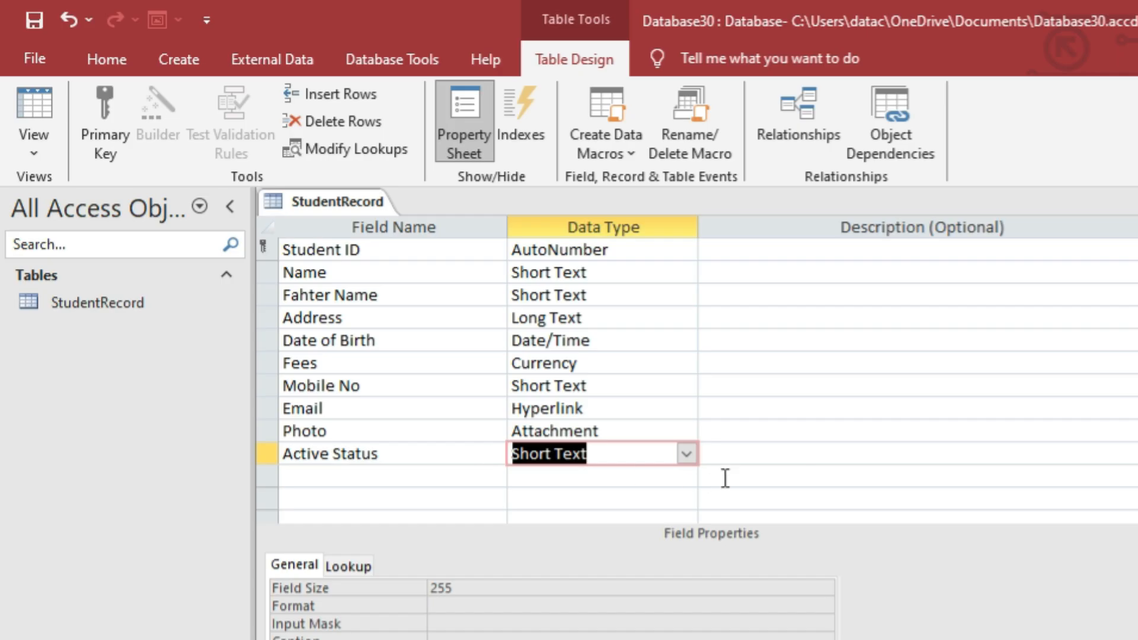
pyautogui.write('y')
pyautogui.click(413, 473)
pyautogui.write('Student Document')
pyautogui.press('Tab')
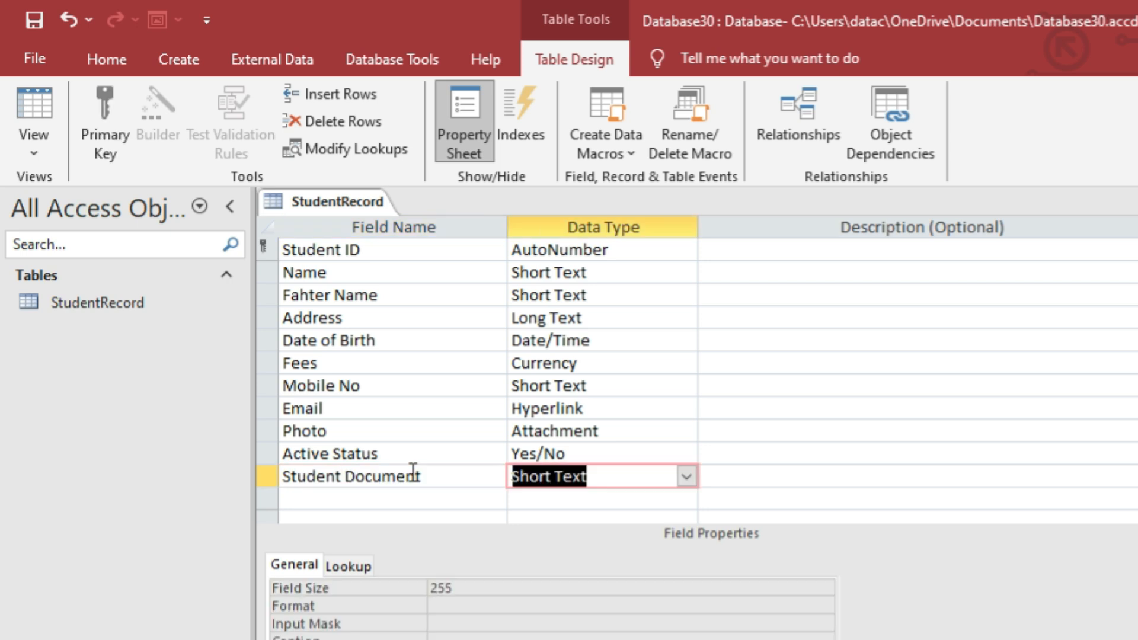
pyautogui.click(686, 476)
pyautogui.write('o')
pyautogui.click(411, 501)
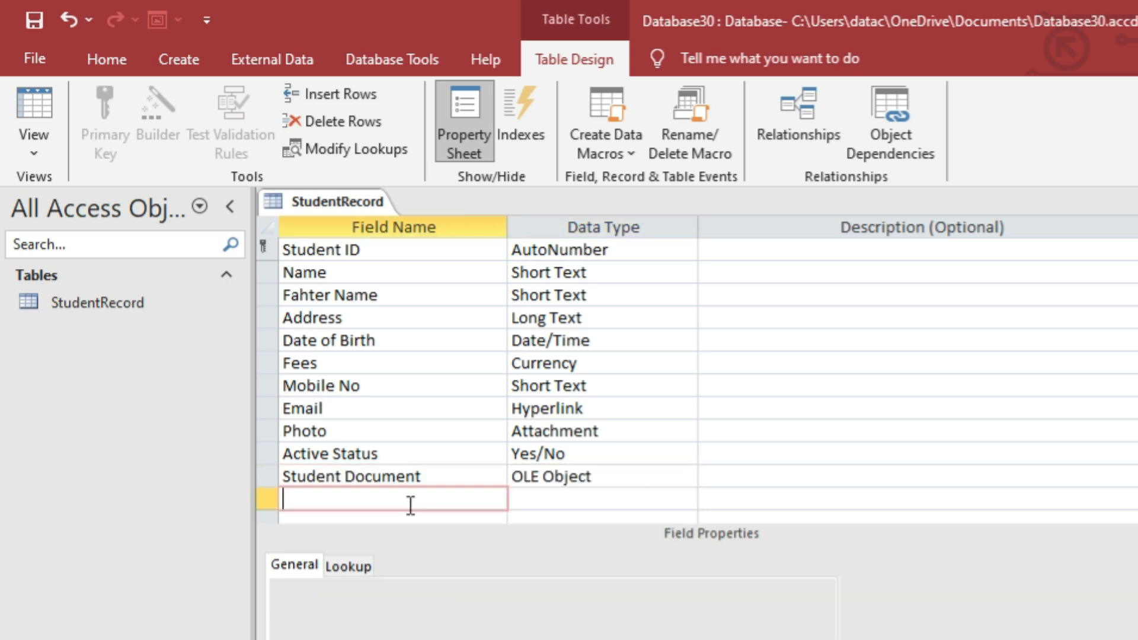
# Add Total Marks as a Number field and a new Percentage field below it.
pyautogui.write('Total Marks')
pyautogui.press('Tab')
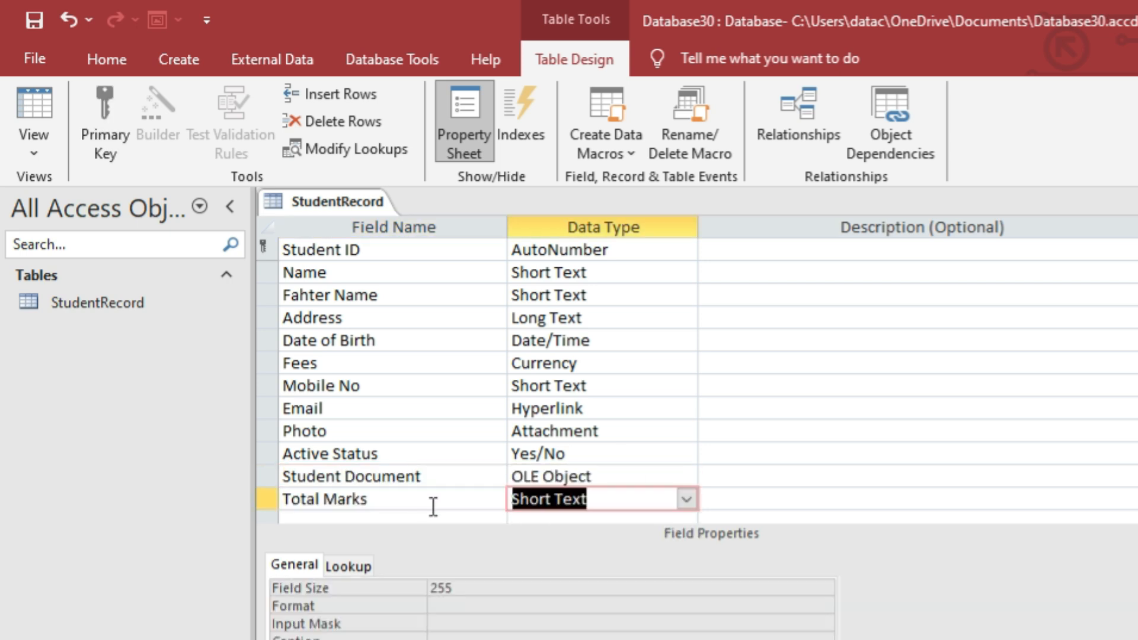
pyautogui.click(685, 500)
pyautogui.click(638, 564)
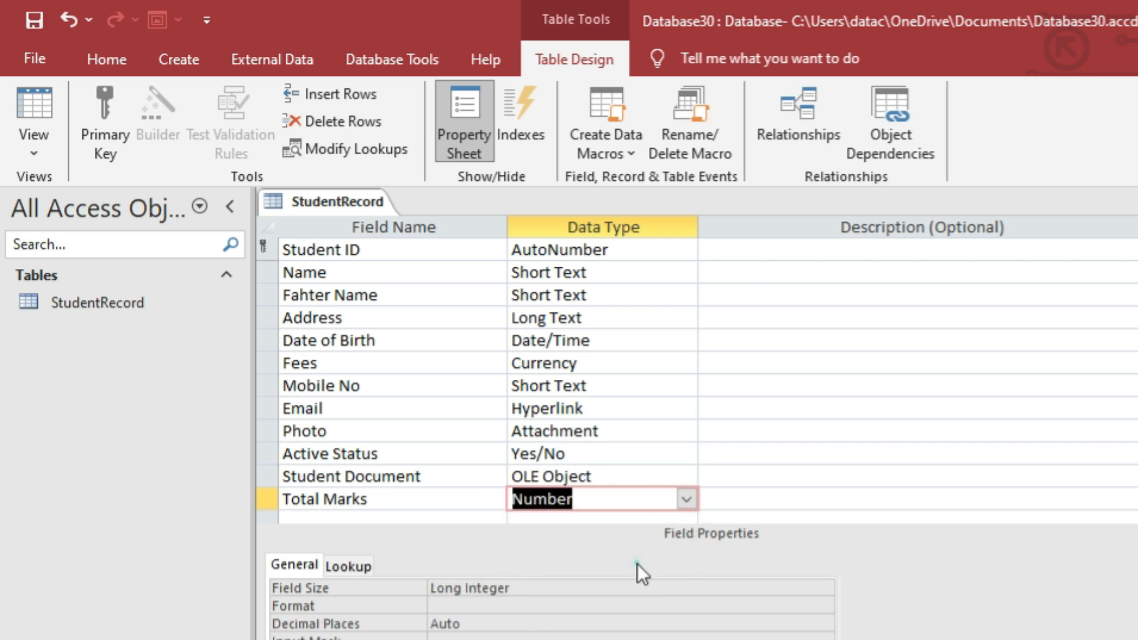
pyautogui.scroll(-1, 615, 461)
pyautogui.click(443, 457)
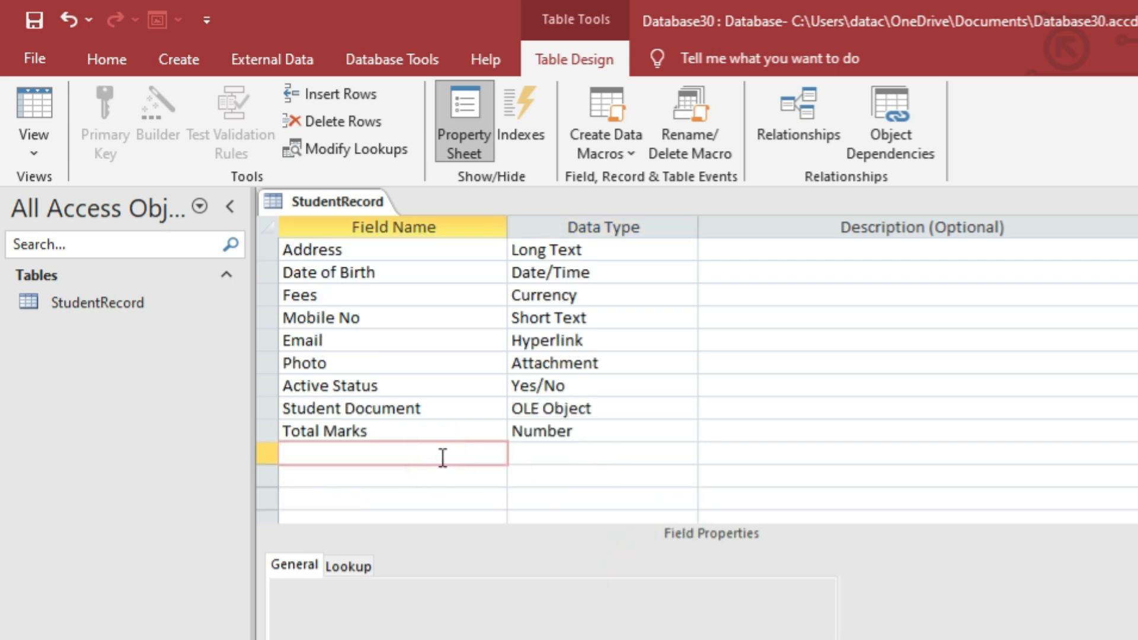
pyautogui.write('Percentage')
pyautogui.press('Tab')
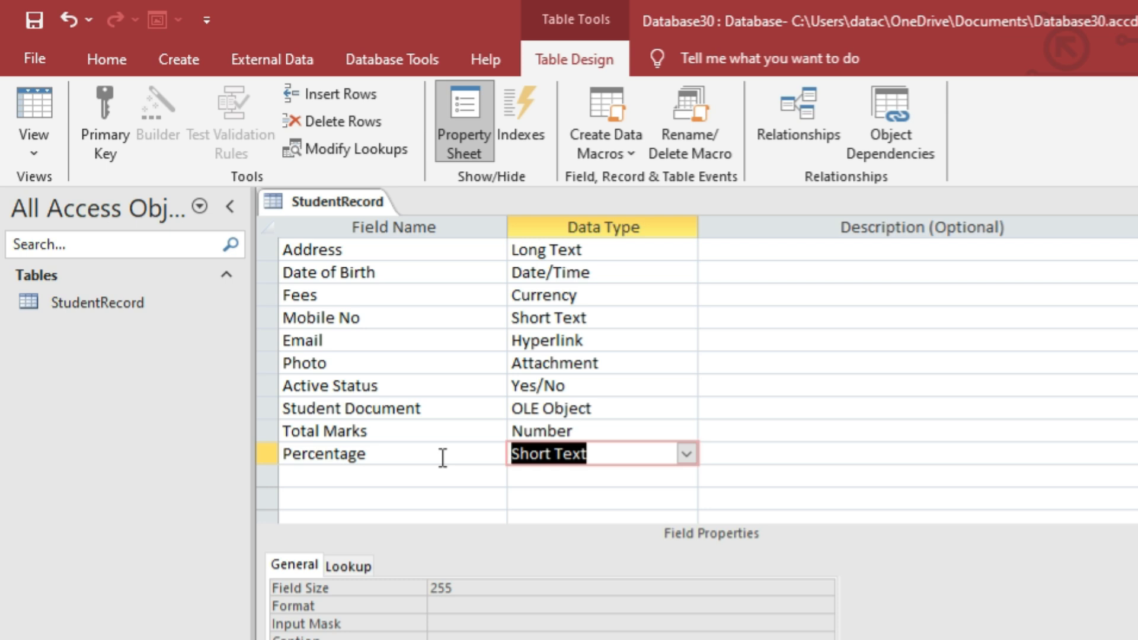
# Set Percentage to Calculated with the expression [total marks]/5.
pyautogui.click(686, 453)
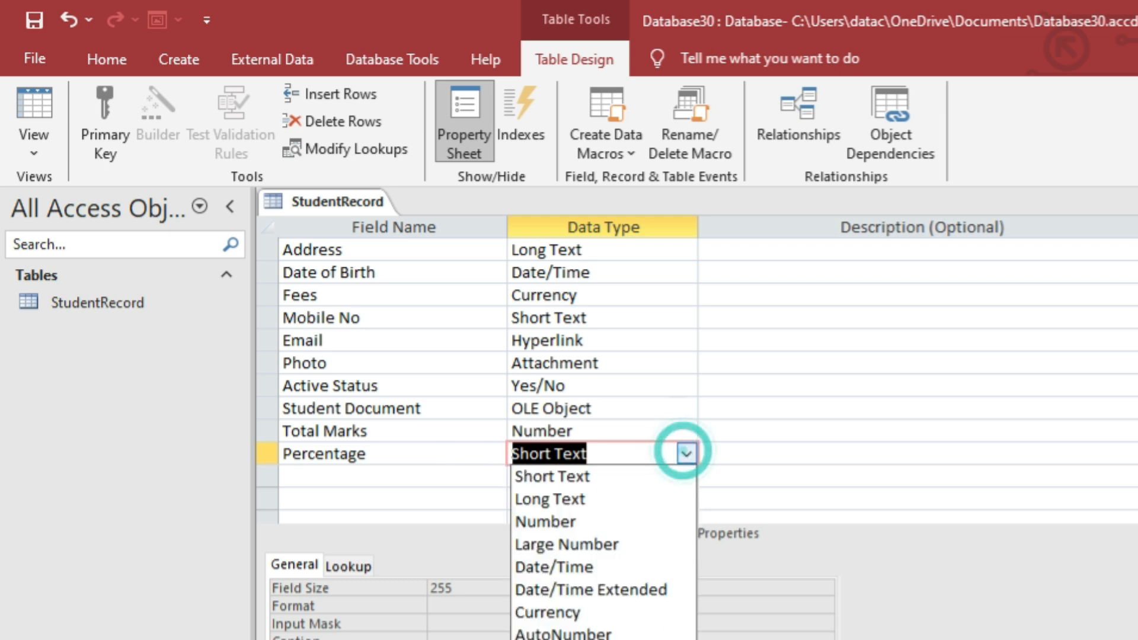
pyautogui.click(560, 638)
pyautogui.moveTo(658, 140); pyautogui.dragTo(726, 209)
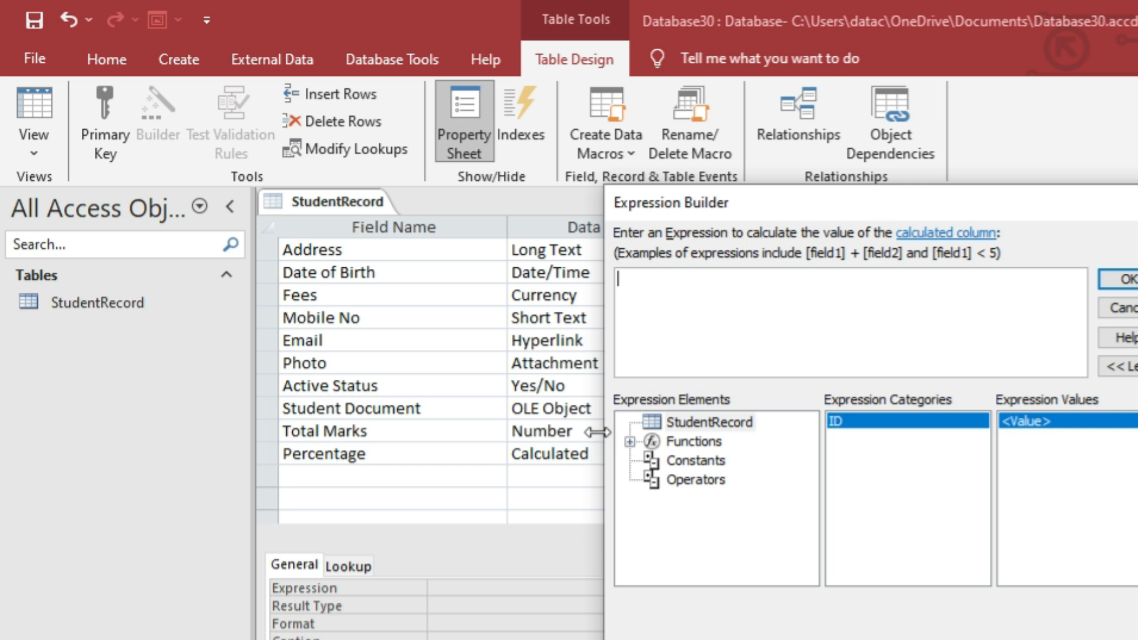
pyautogui.write('[total marks]/5')
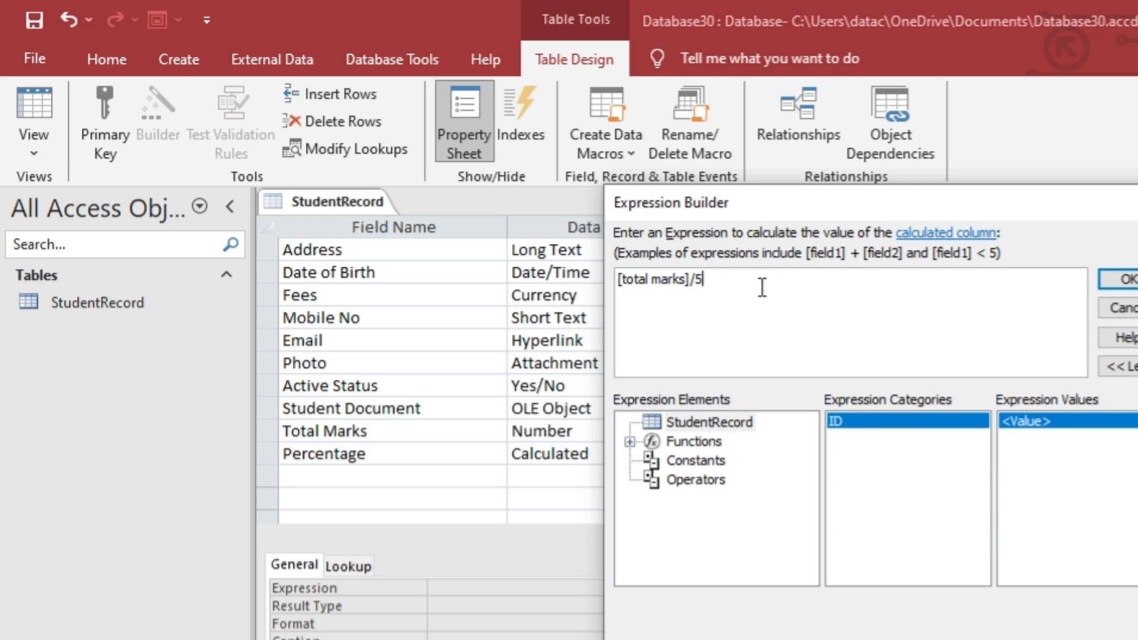
pyautogui.click(1128, 280)
pyautogui.click(472, 478)
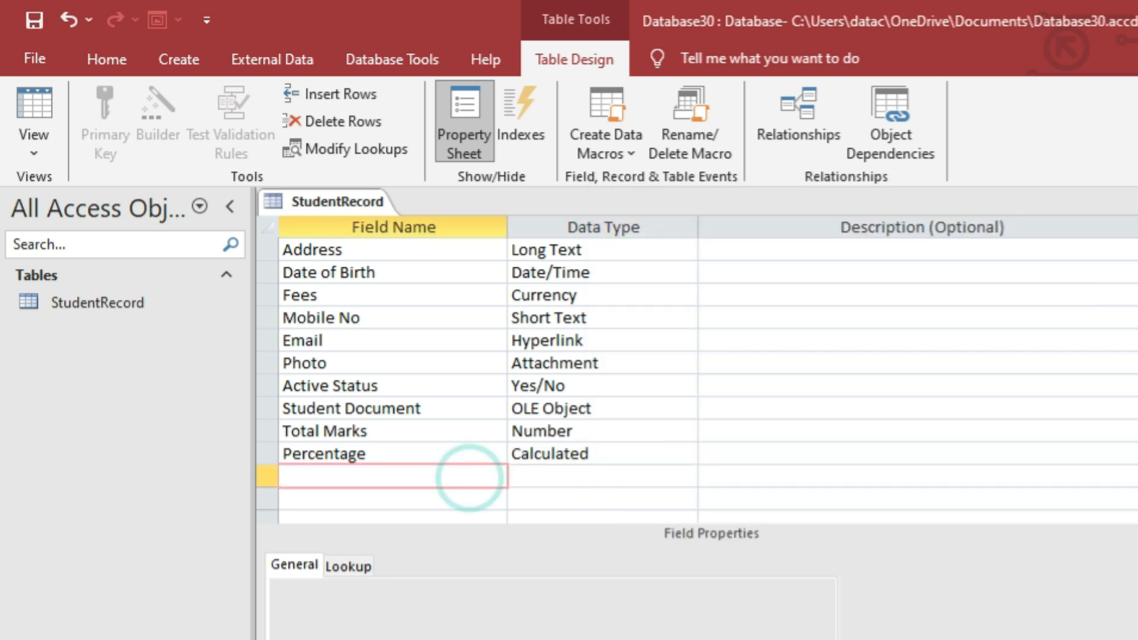
# Review the Percentage field's Calculated type and its expression.
pyautogui.click(421, 454)
pyautogui.click(588, 454)
pyautogui.click(419, 475)
pyautogui.click(563, 474)
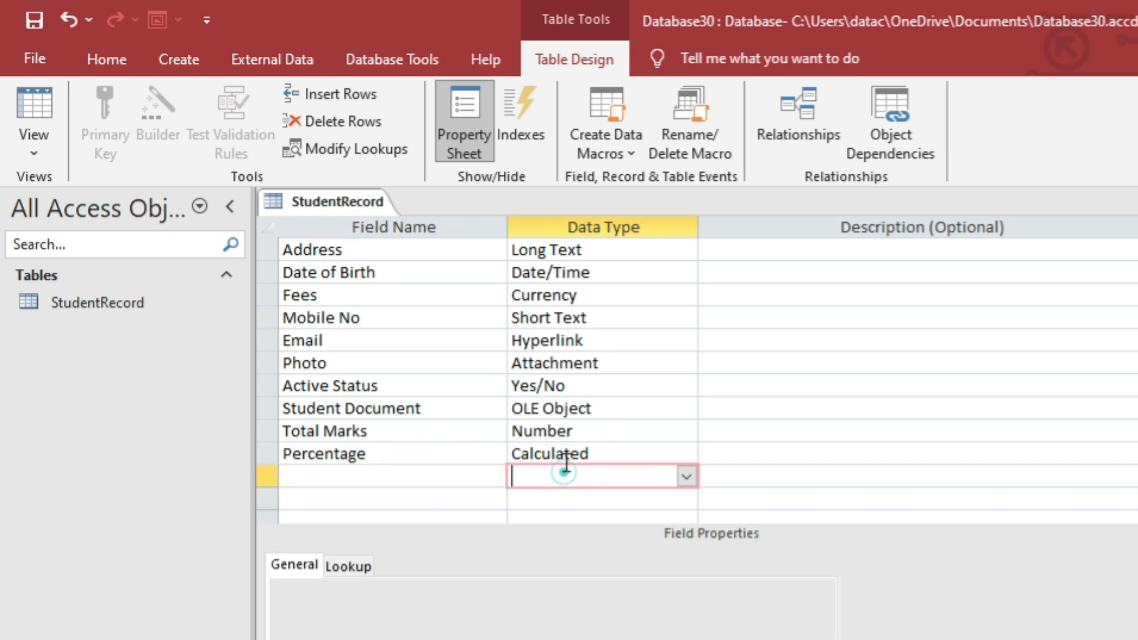
pyautogui.click(564, 454)
pyautogui.click(396, 454)
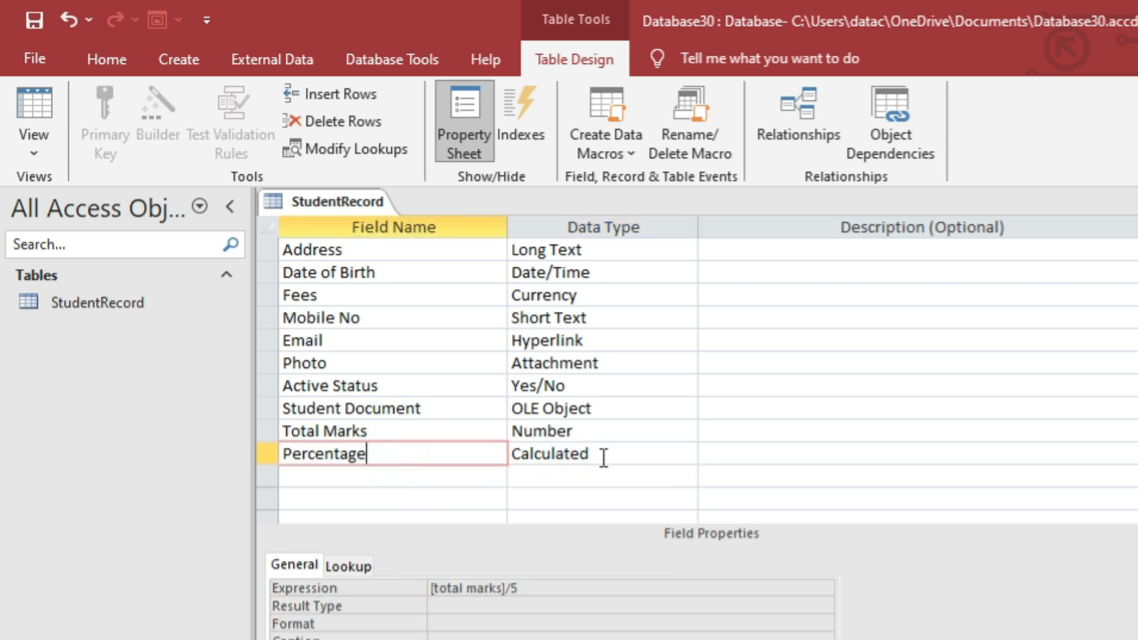
pyautogui.click(604, 455)
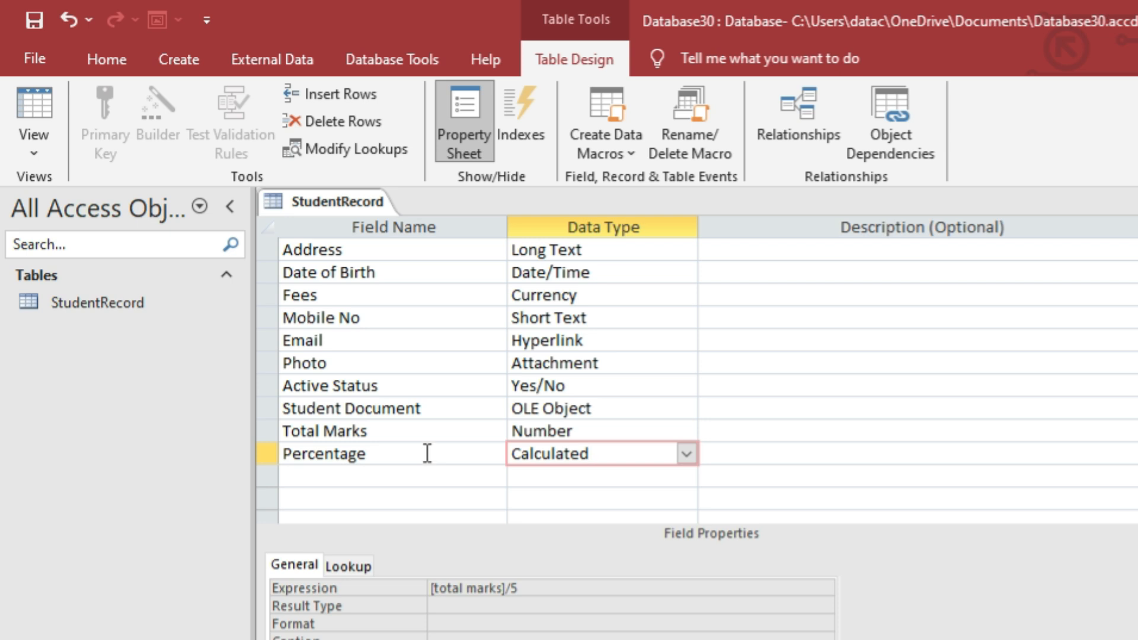
# Close the StudentRecord table design, saving the changes.
pyautogui.scroll(-3, 426, 454)
pyautogui.click(422, 386)
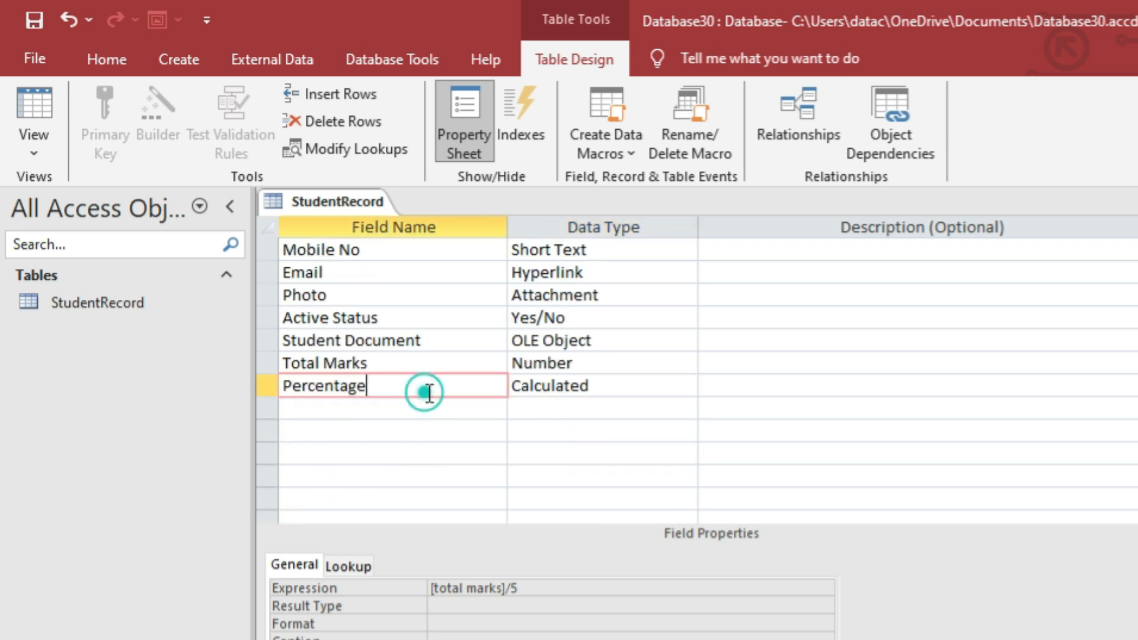
pyautogui.click(1137, 202)
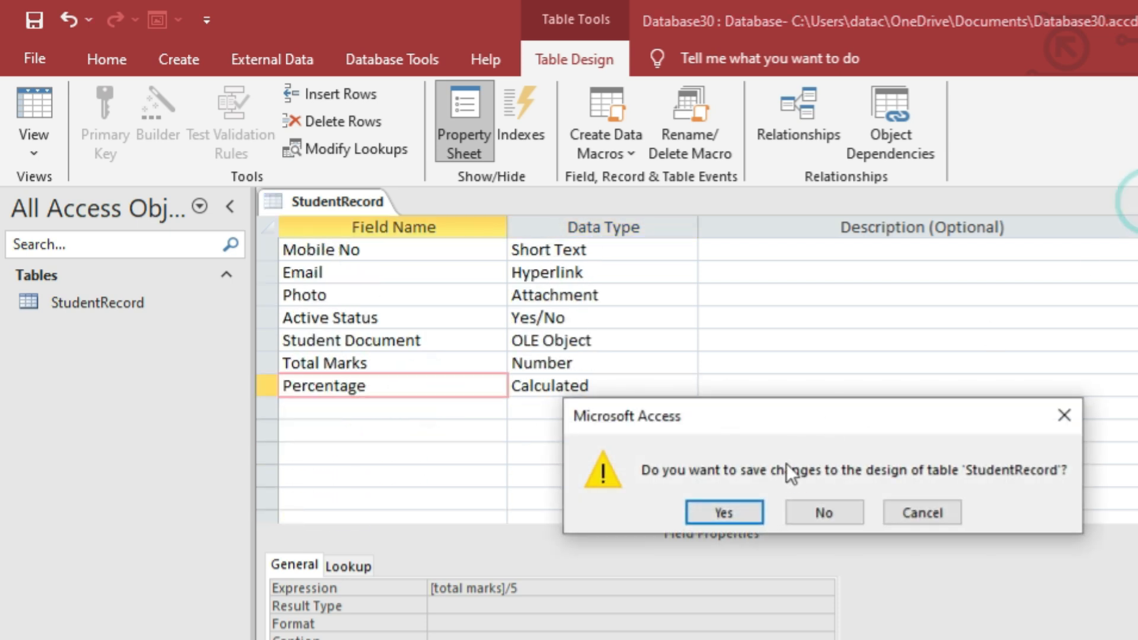
pyautogui.click(725, 512)
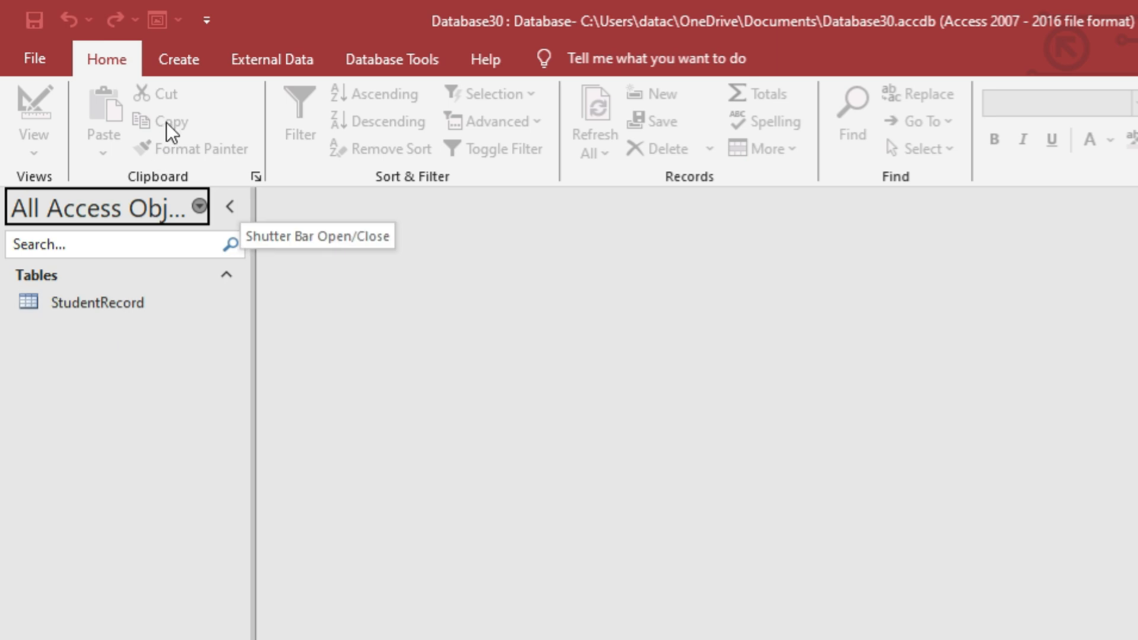
# Start the Form Wizard and include all StudentRecord fields in the form.
pyautogui.click(187, 73)
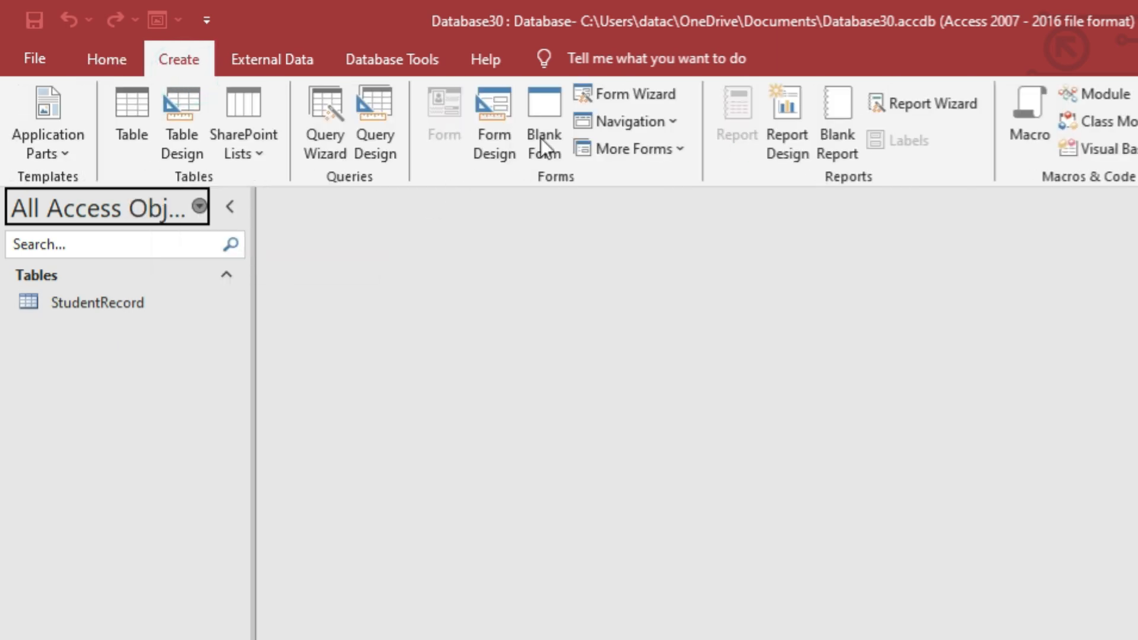
pyautogui.click(627, 95)
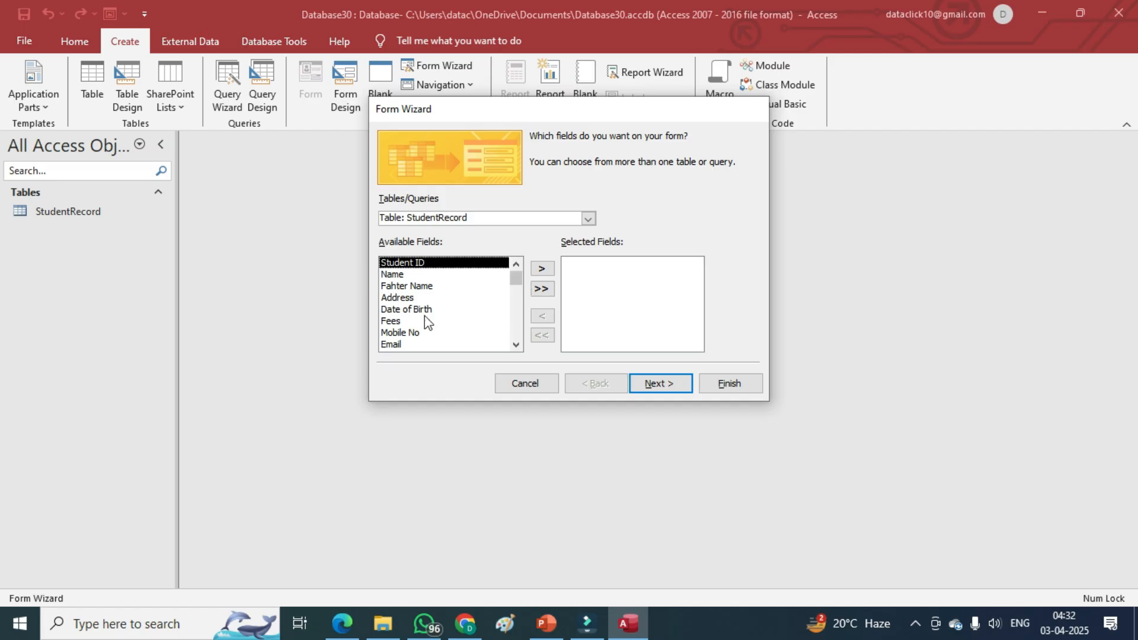
pyautogui.scroll(-1, 586, 397)
pyautogui.click(569, 376)
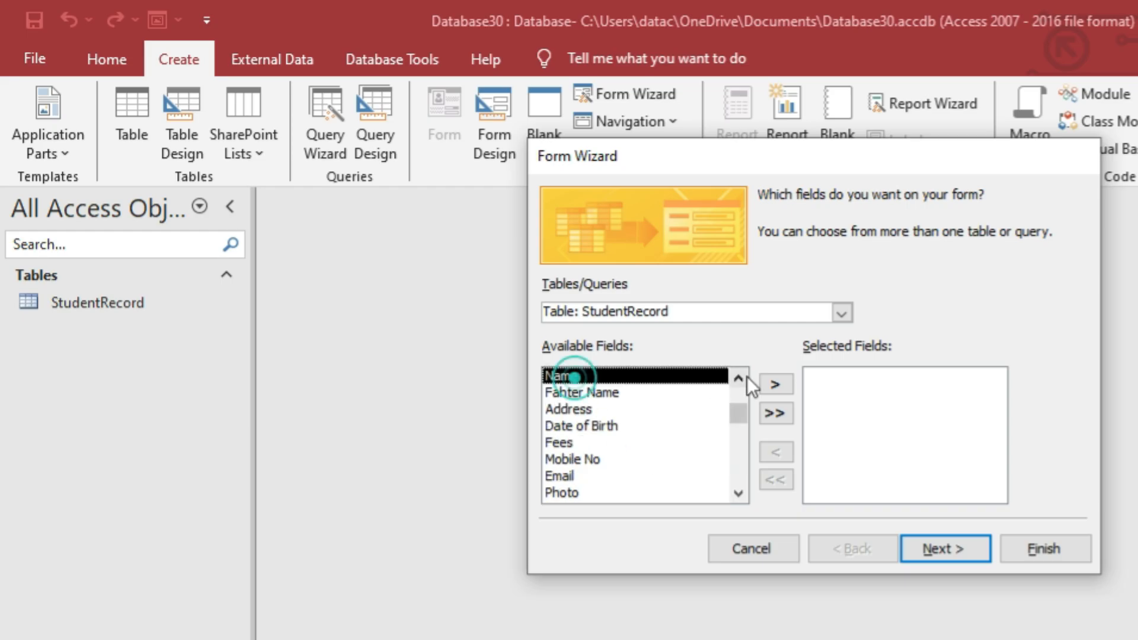
pyautogui.click(776, 384)
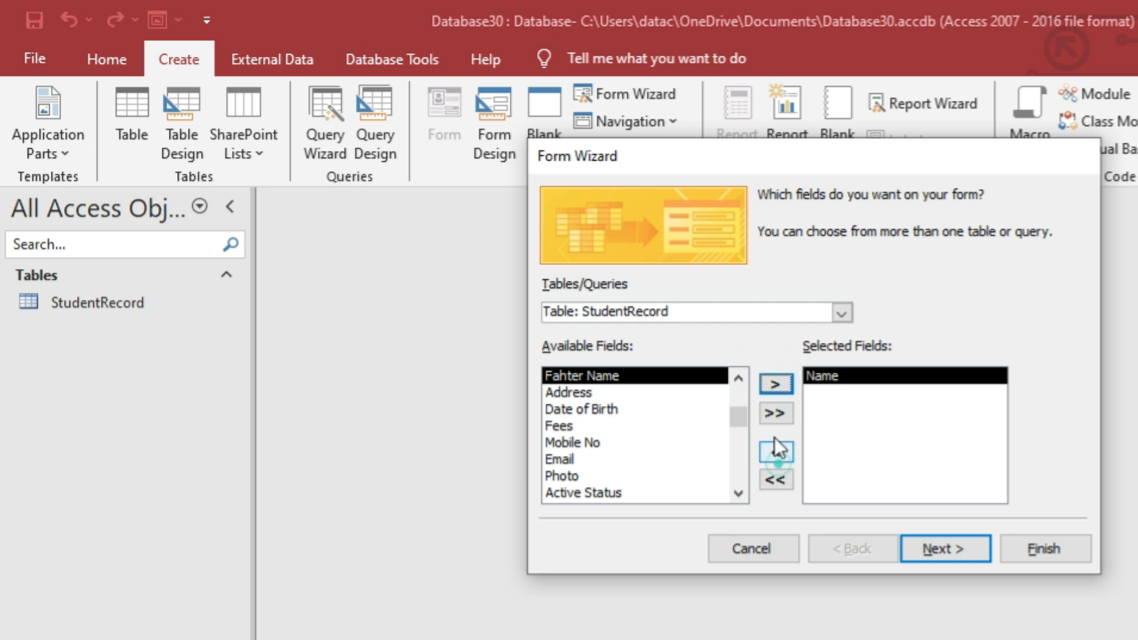
pyautogui.click(776, 454)
pyautogui.click(774, 415)
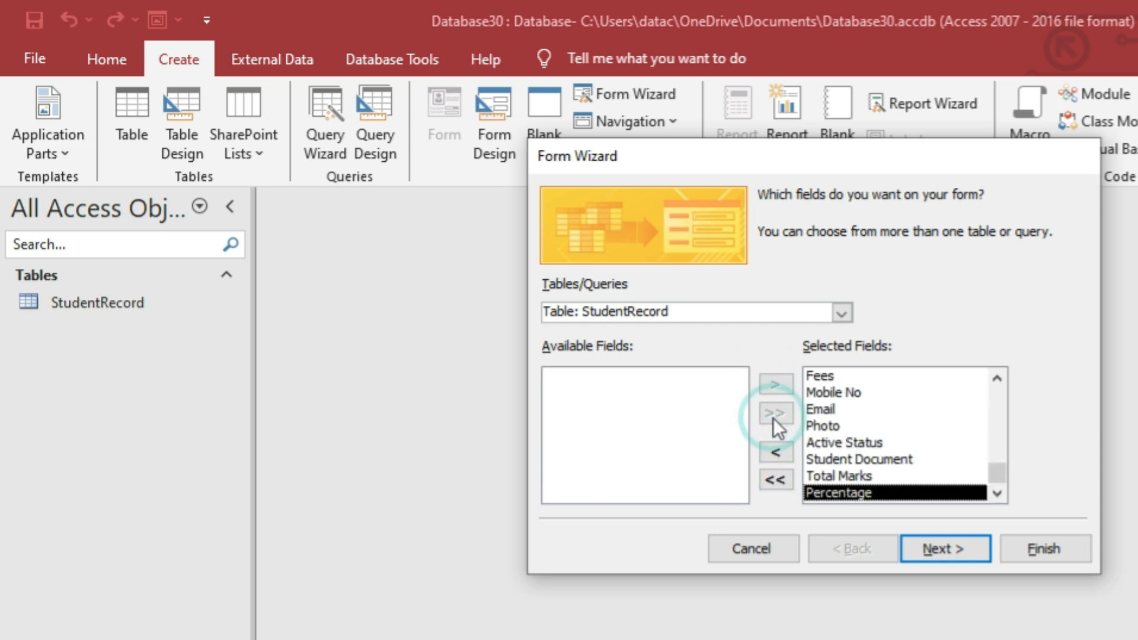
# Choose to modify the form's design and title the form 'Student Form'.
pyautogui.click(950, 544)
pyautogui.click(951, 547)
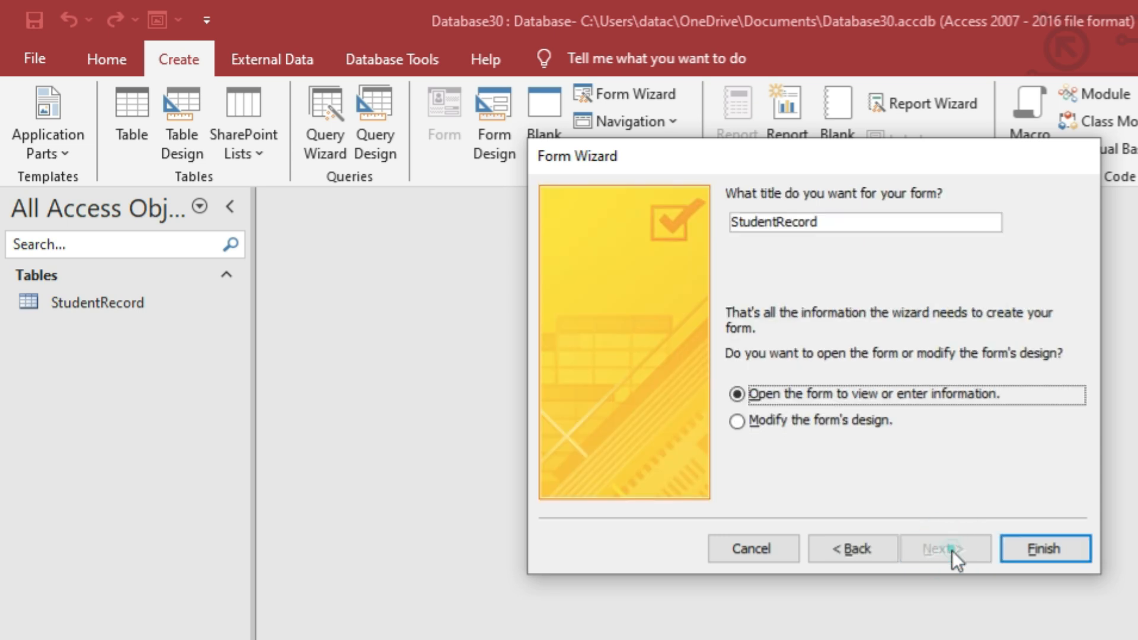
pyautogui.click(799, 424)
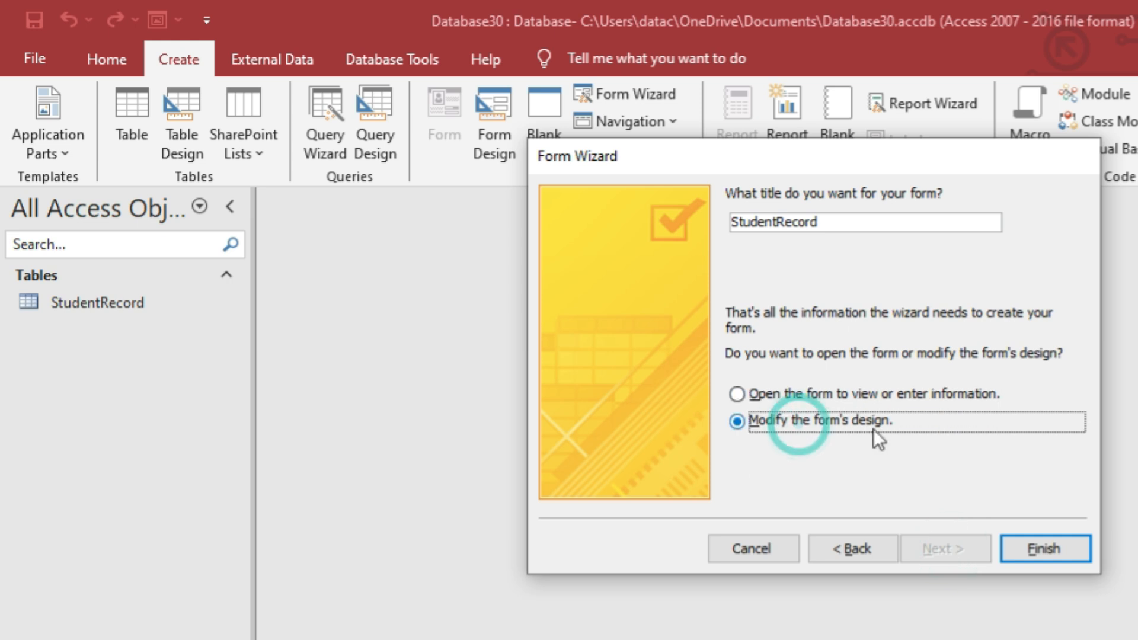
pyautogui.moveTo(823, 222); pyautogui.dragTo(702, 220)
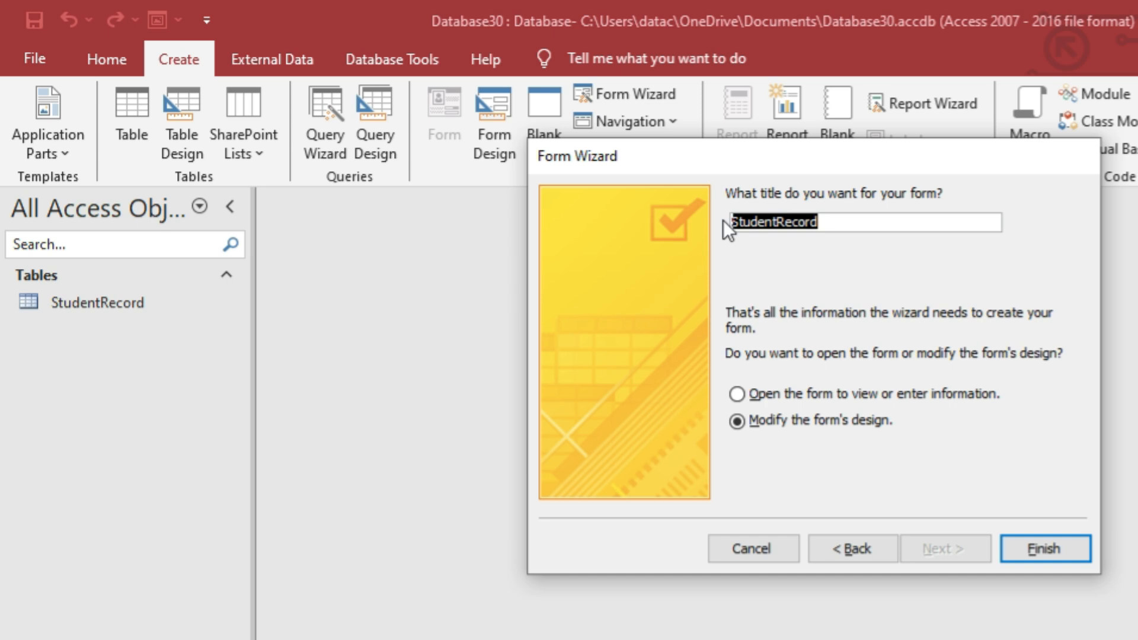
pyautogui.press('BackSpace')
pyautogui.write('Student Form')
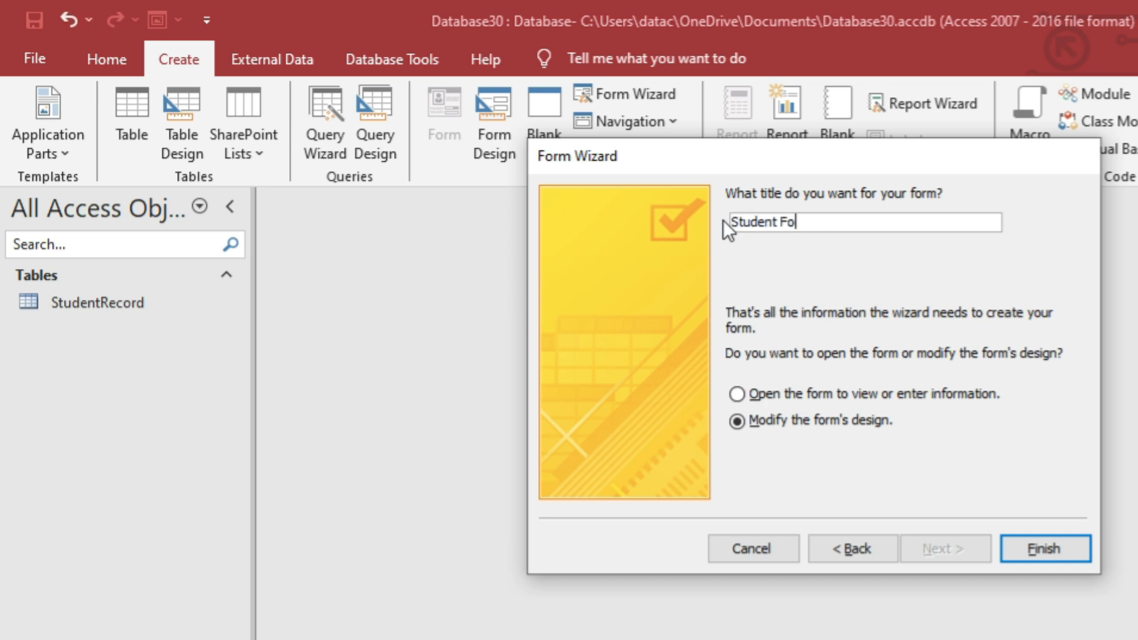
# Finish the wizard and change the form header title to STUDENT PROFILE.
pyautogui.click(1045, 558)
pyautogui.scroll(-5, 698, 538)
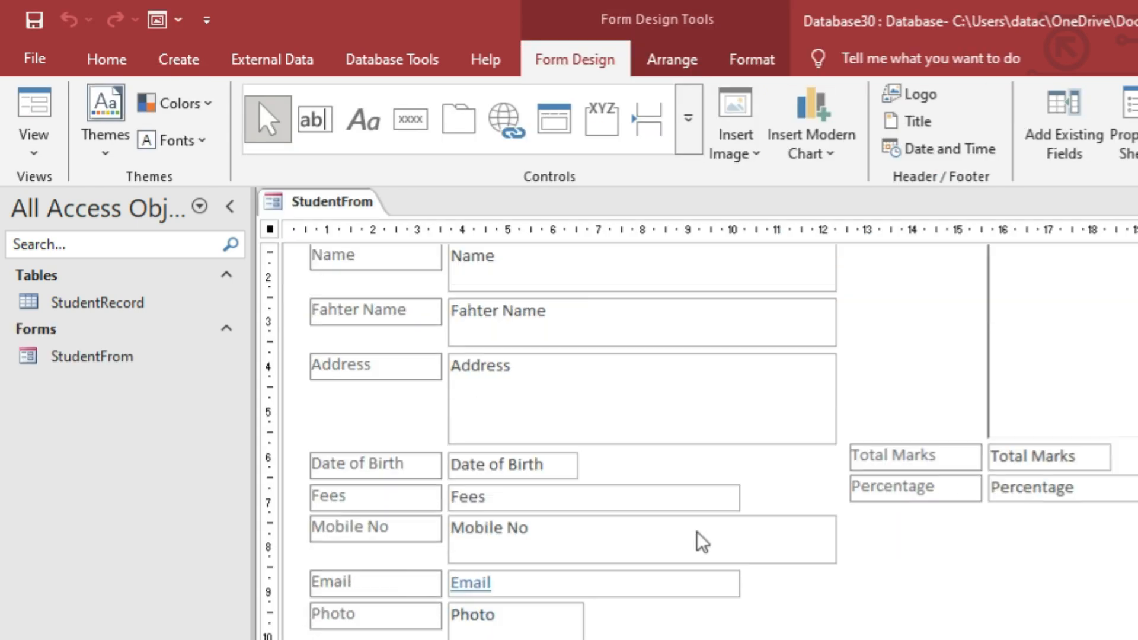
pyautogui.scroll(3, 703, 540)
pyautogui.scroll(2, 785, 426)
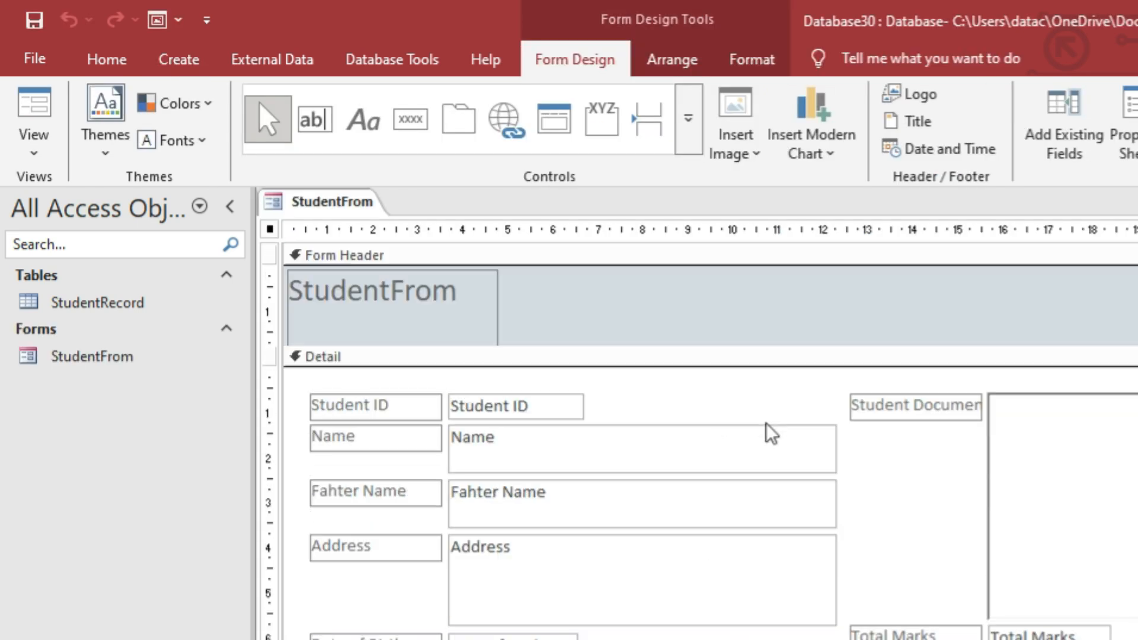
pyautogui.click(418, 318)
pyautogui.click(431, 307)
pyautogui.click(495, 303)
pyautogui.click(495, 300)
pyautogui.doubleClick(466, 290)
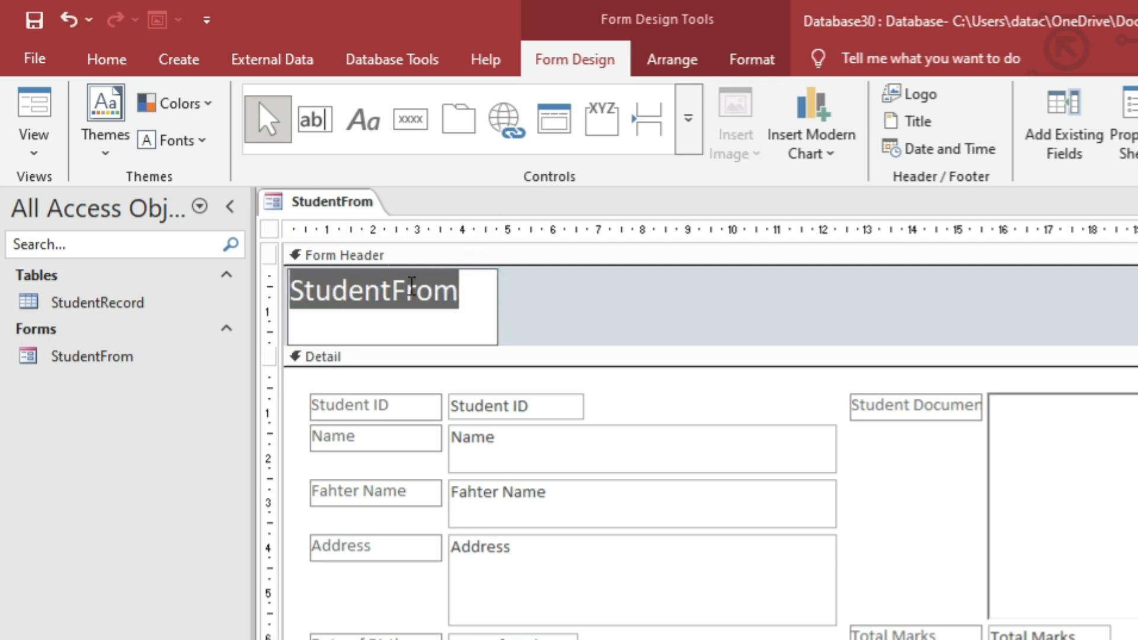
pyautogui.write('STUDENT PROFILE')
pyautogui.click(581, 302)
# Widen and centre the STUDENT PROFILE title and set its font to Arial Black.
pyautogui.click(396, 311)
pyautogui.moveTo(423, 310); pyautogui.dragTo(887, 310)
pyautogui.moveTo(842, 269); pyautogui.dragTo(855, 291)
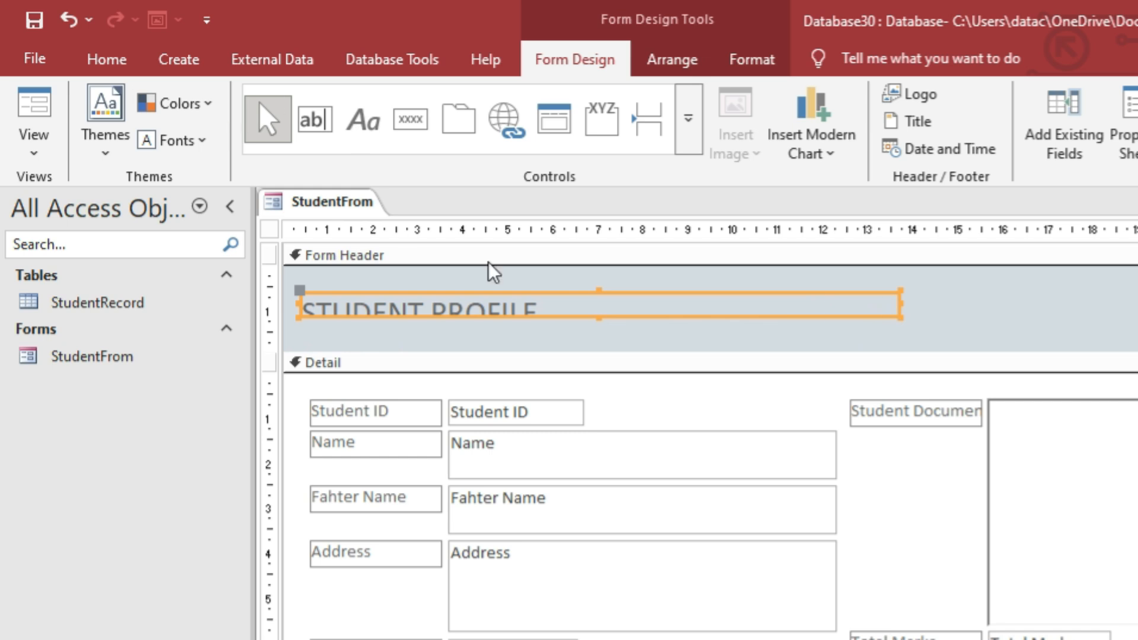
pyautogui.click(95, 58)
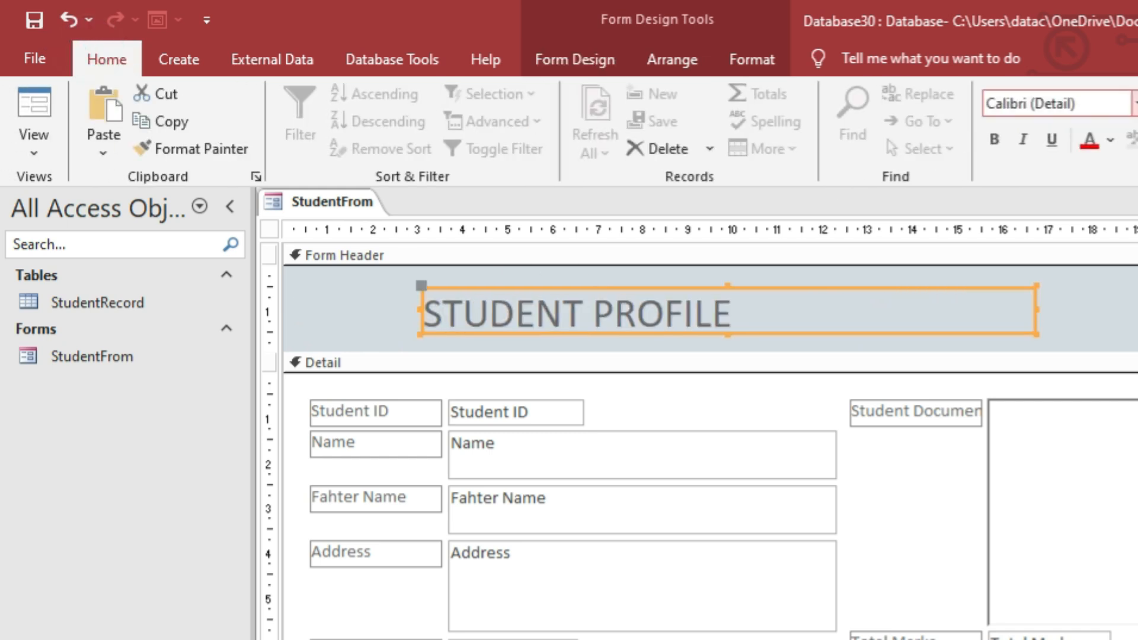
pyautogui.click(1134, 104)
pyautogui.click(1077, 272)
pyautogui.click(1067, 320)
pyautogui.click(564, 308)
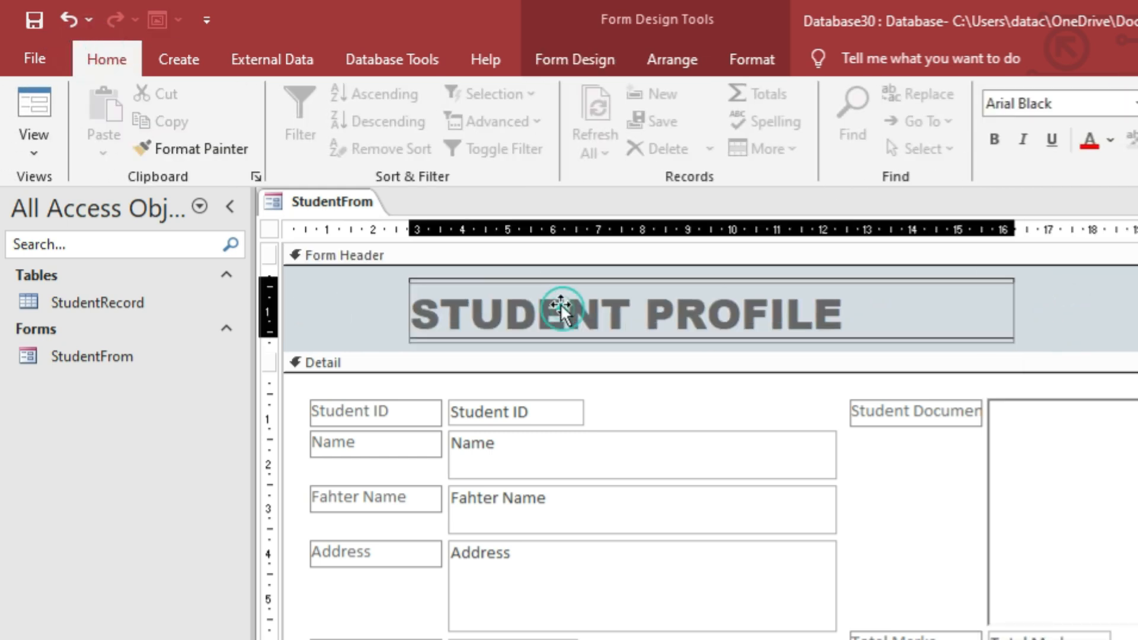
pyautogui.click(358, 300)
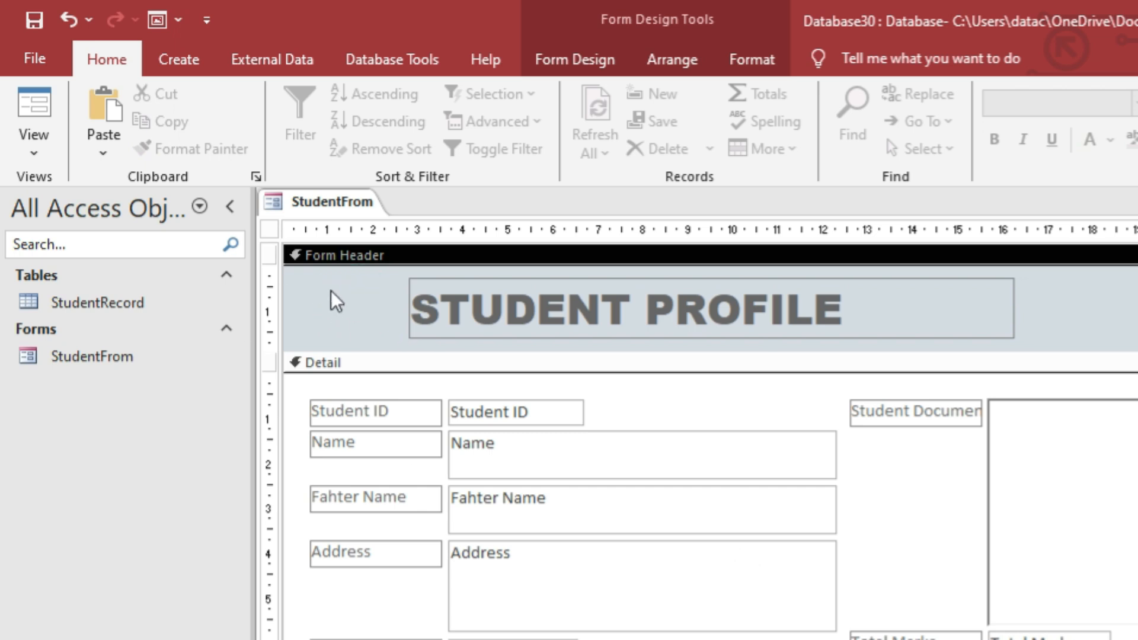
# Insert the profile picture from the Videos folder into the form header.
pyautogui.click(193, 59)
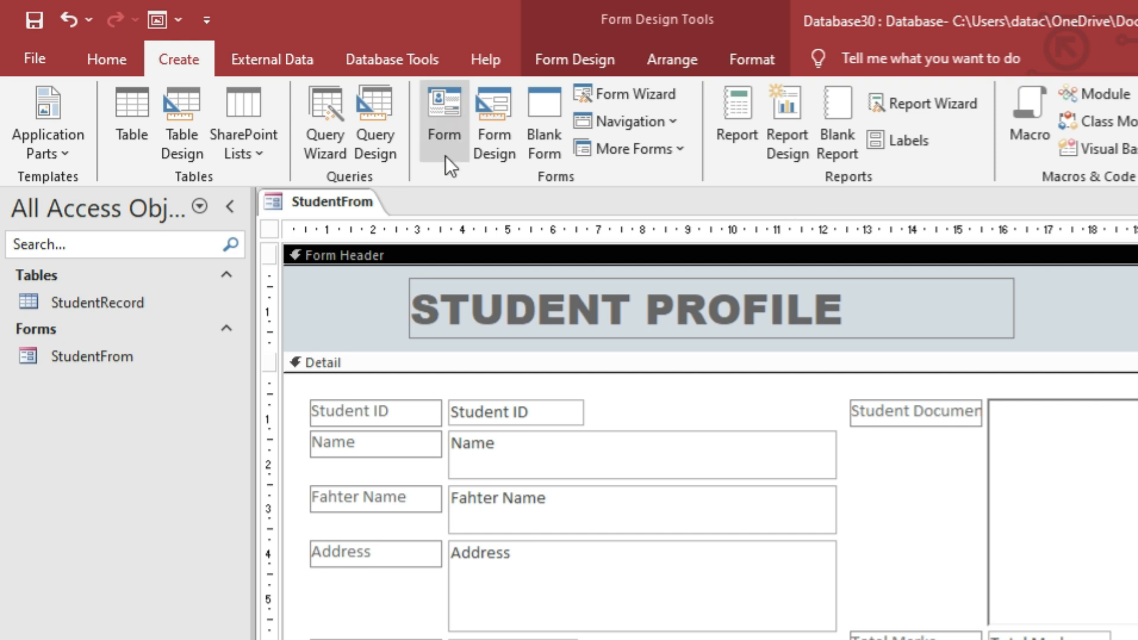
pyautogui.click(572, 63)
pyautogui.click(748, 155)
pyautogui.click(756, 173)
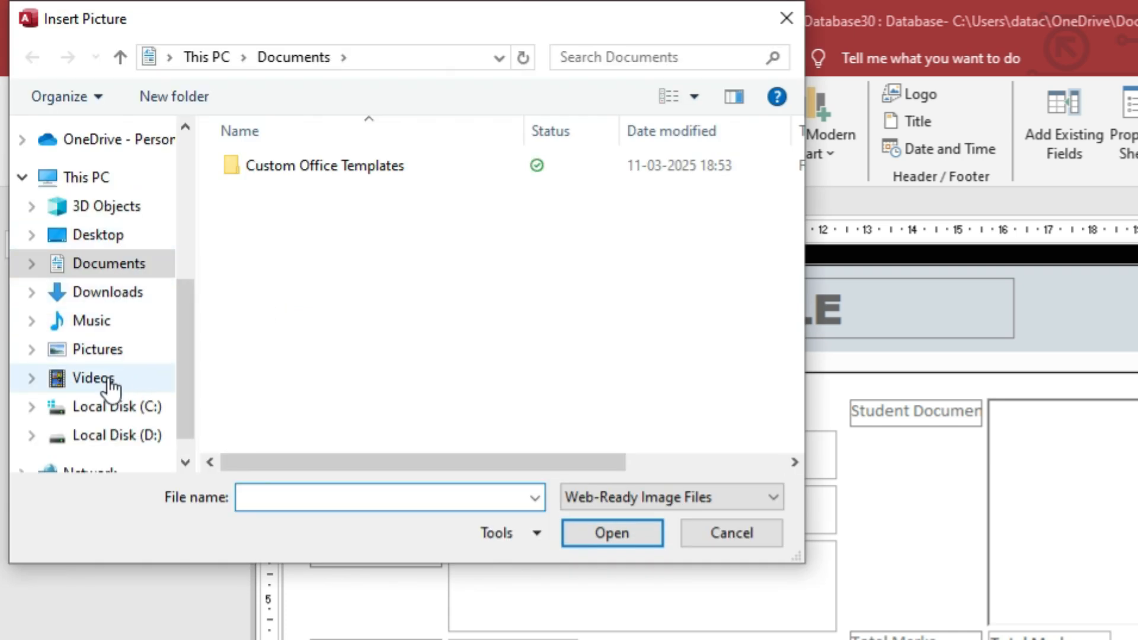
pyautogui.click(101, 378)
pyautogui.doubleClick(610, 300)
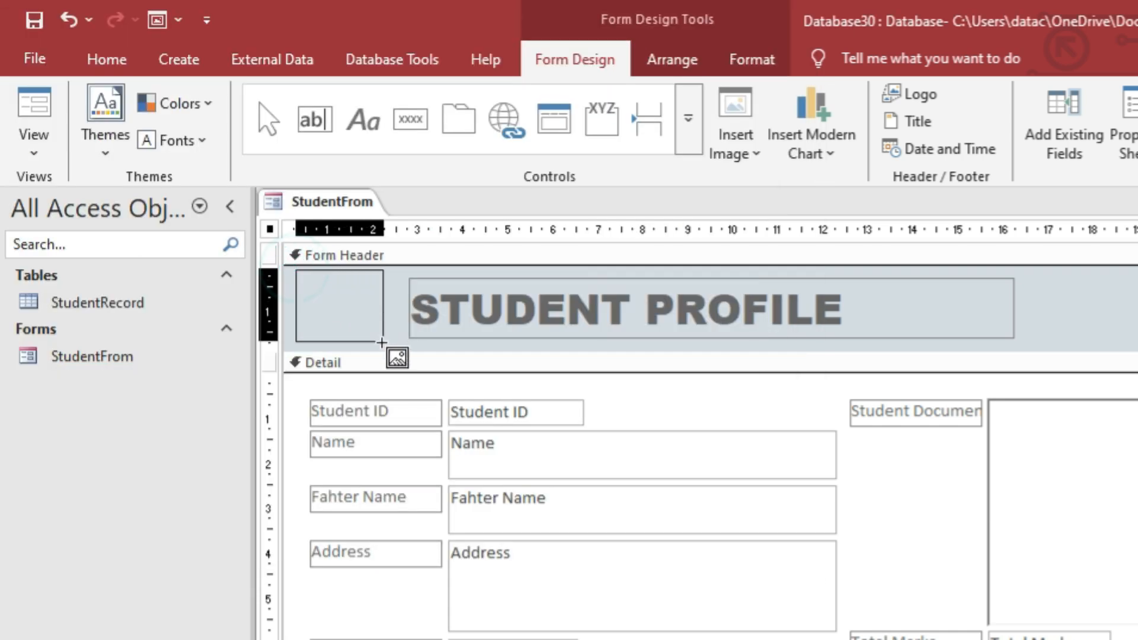
pyautogui.click(379, 347)
# Fill the form header background with dark navy.
pyautogui.click(1067, 310)
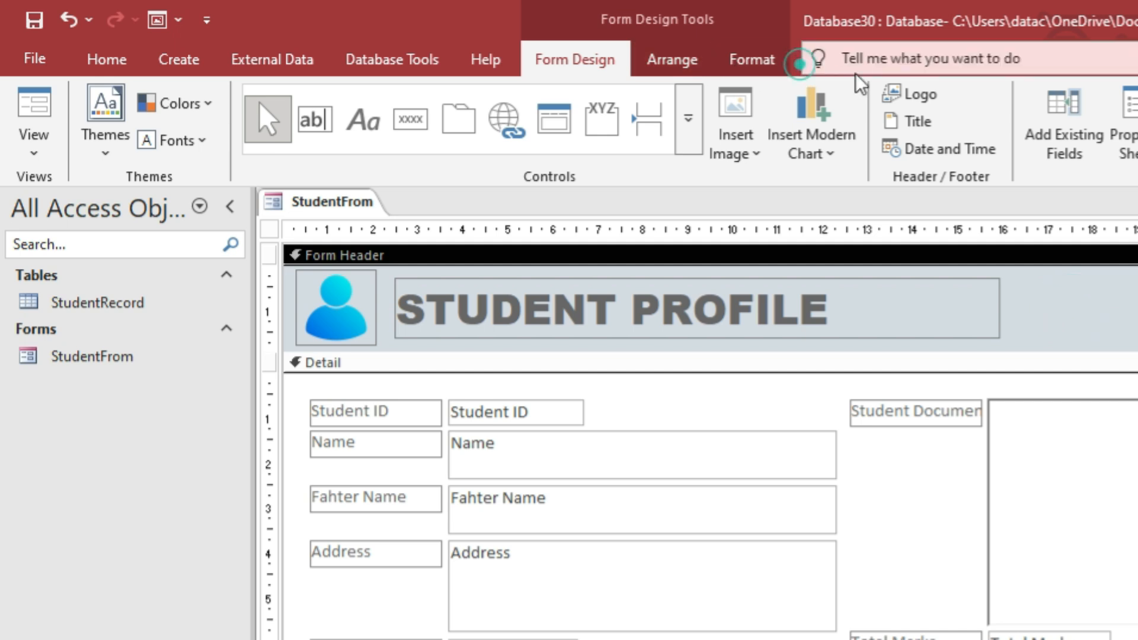
pyautogui.click(735, 62)
pyautogui.click(1067, 94)
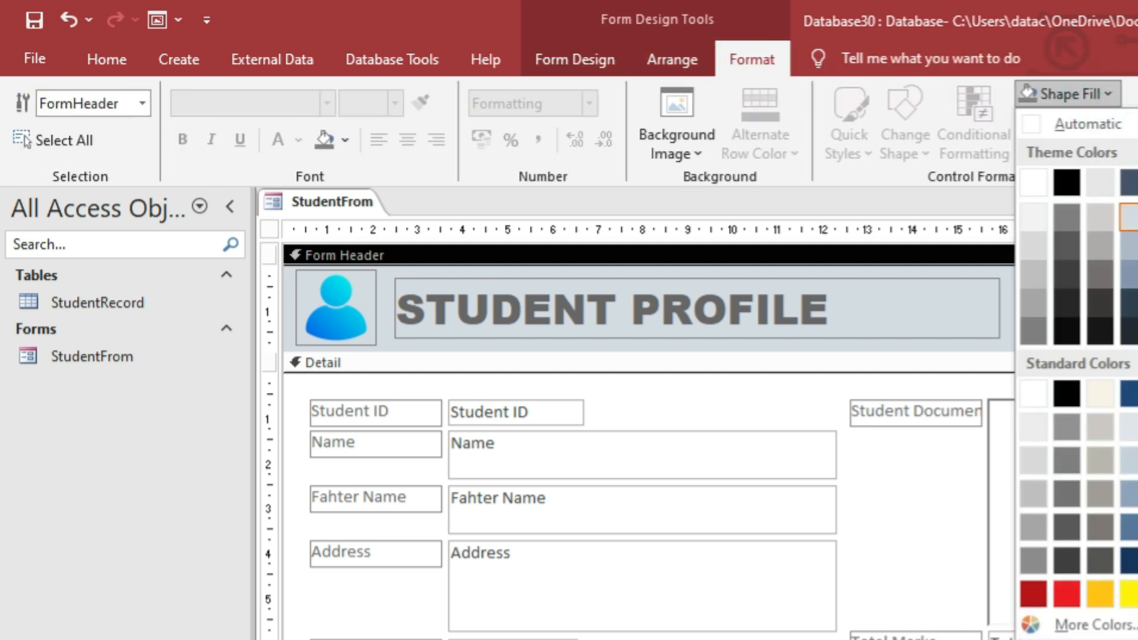
pyautogui.click(1134, 285)
pyautogui.click(1067, 94)
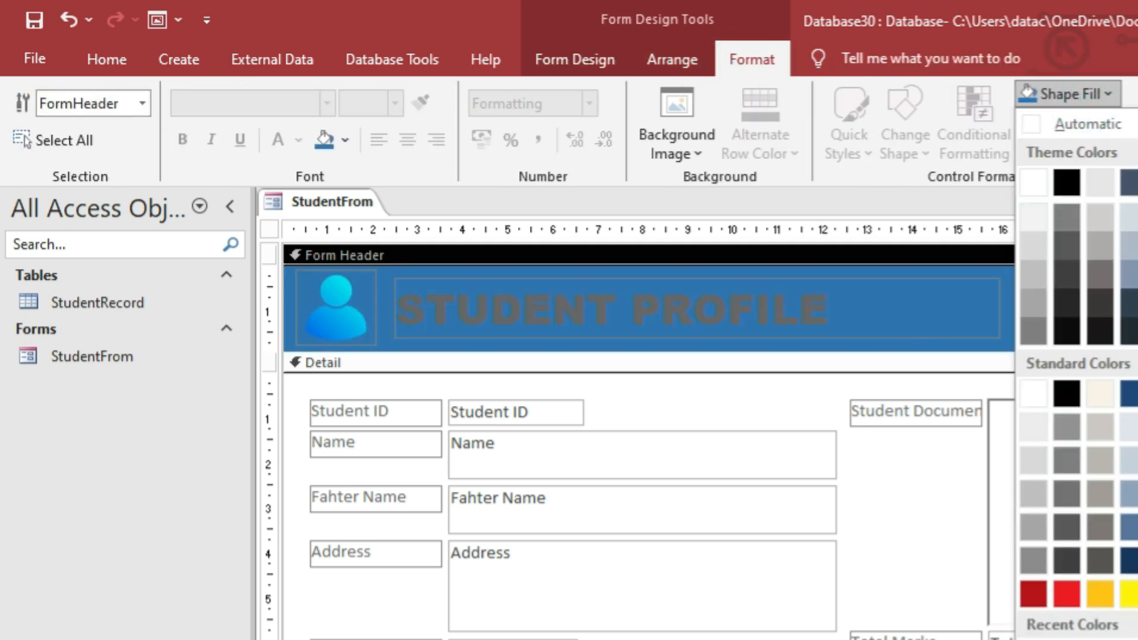
pyautogui.click(1134, 314)
# Make the STUDENT PROFILE title label text white.
pyautogui.click(877, 322)
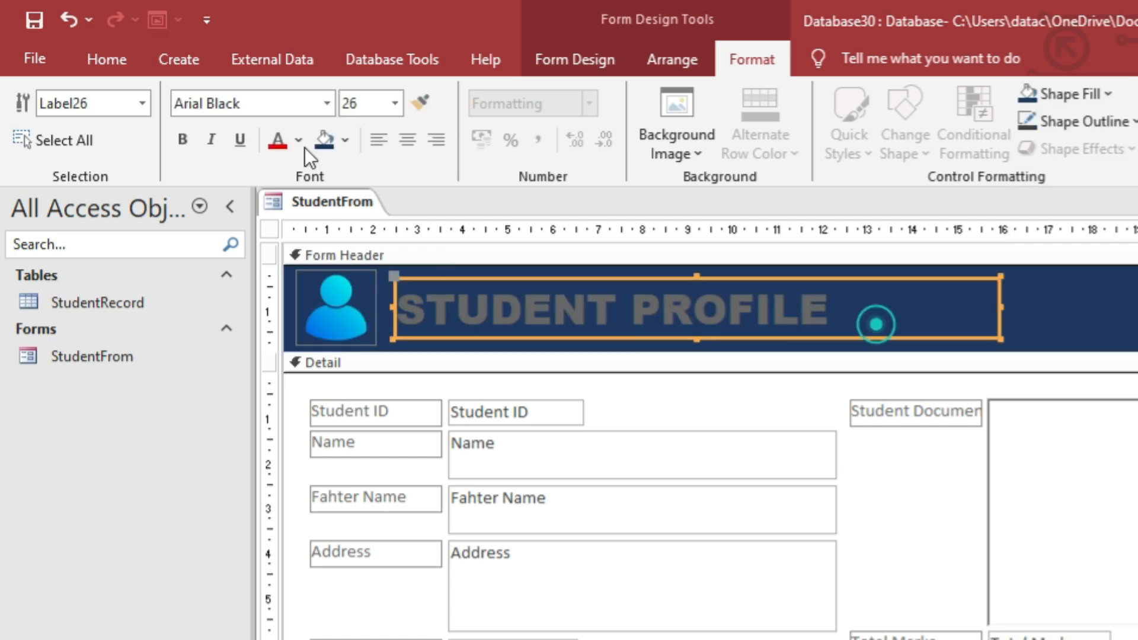
pyautogui.click(209, 98)
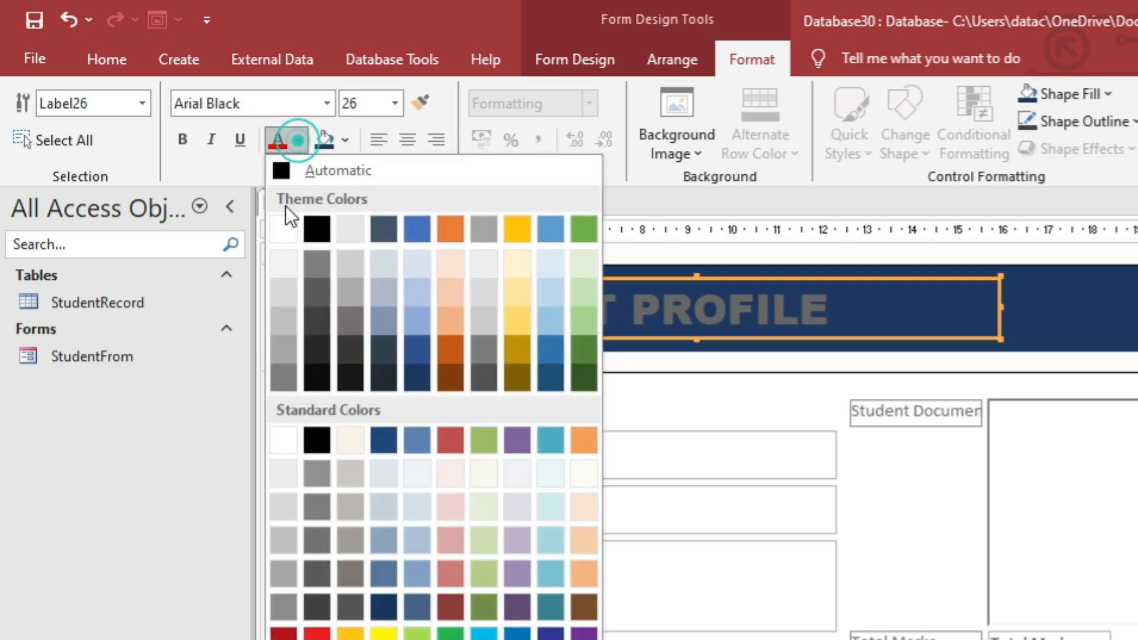
pyautogui.click(199, 154)
pyautogui.click(1099, 307)
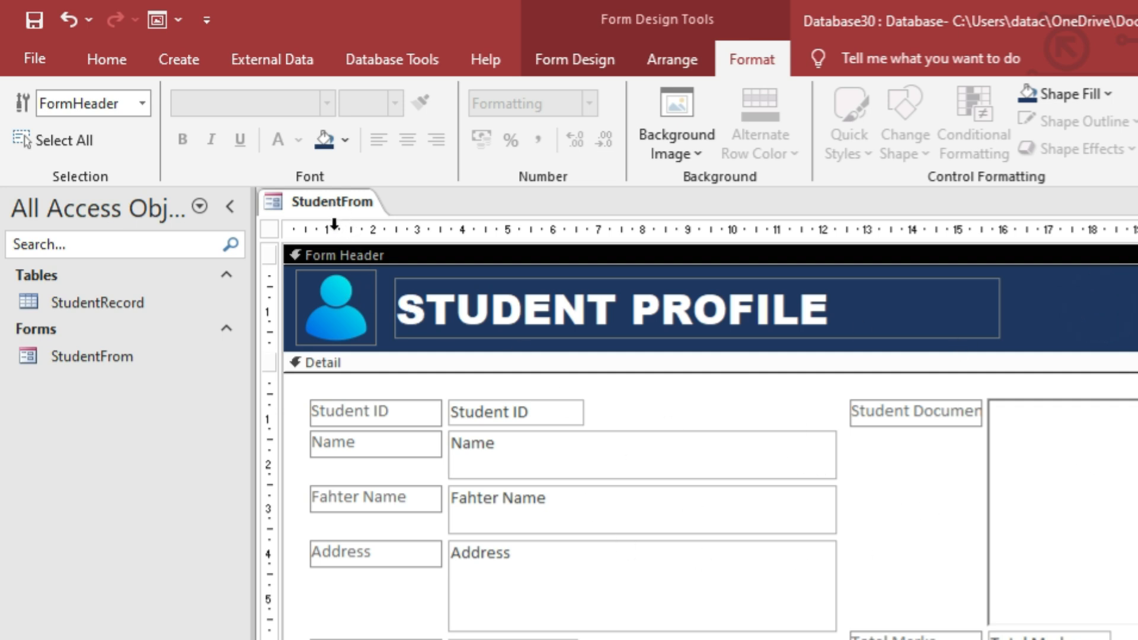
pyautogui.rightClick(324, 201)
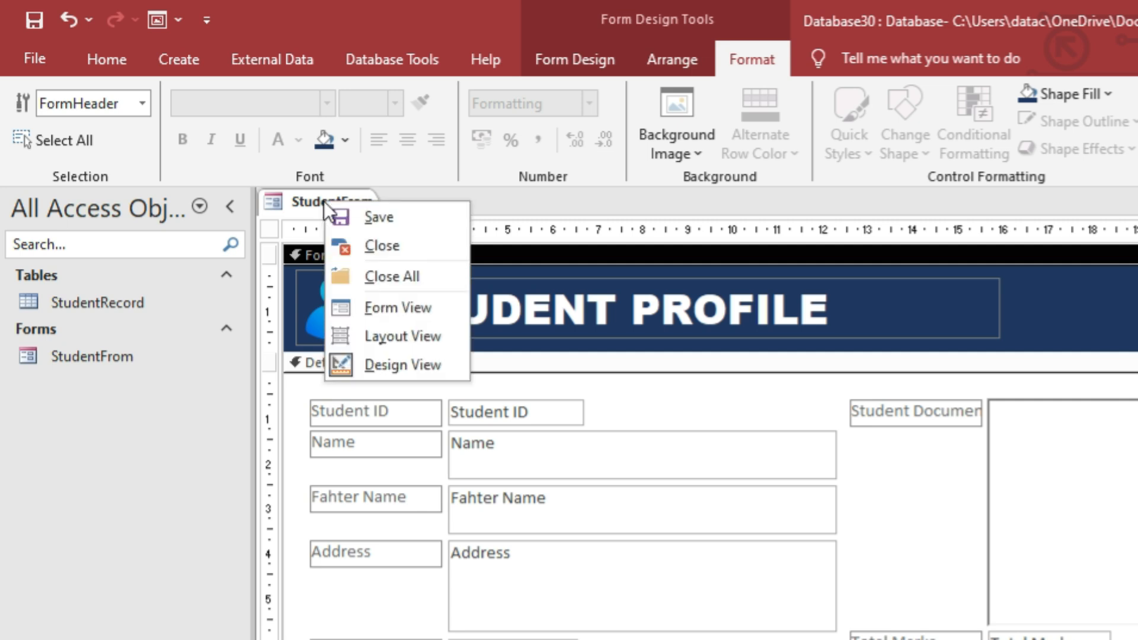
pyautogui.click(354, 215)
pyautogui.rightClick(321, 204)
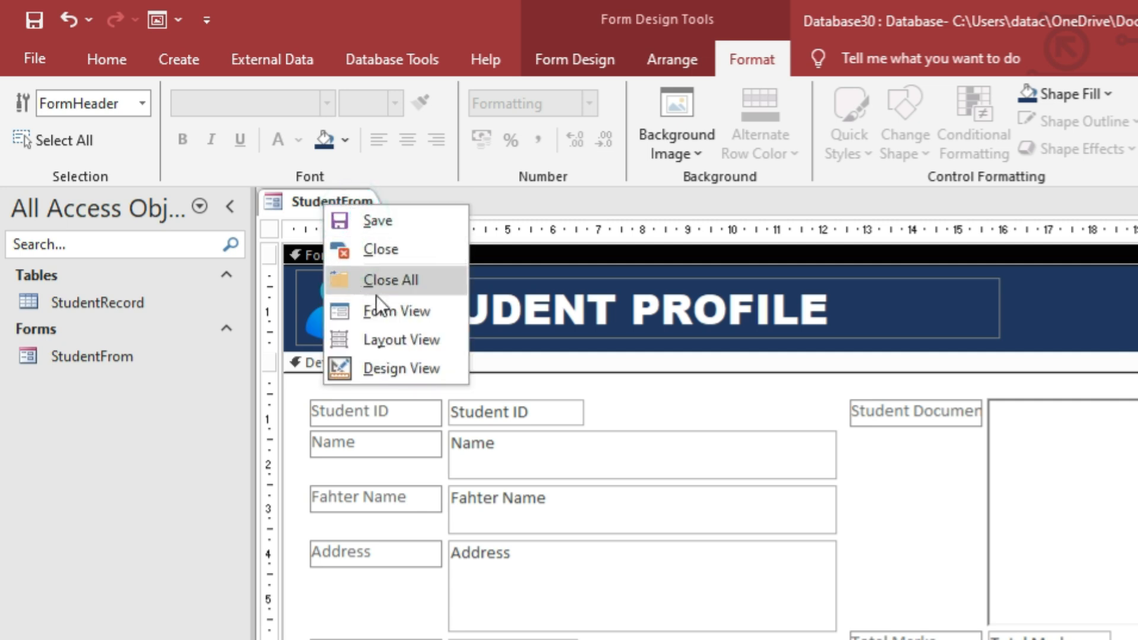
pyautogui.click(379, 311)
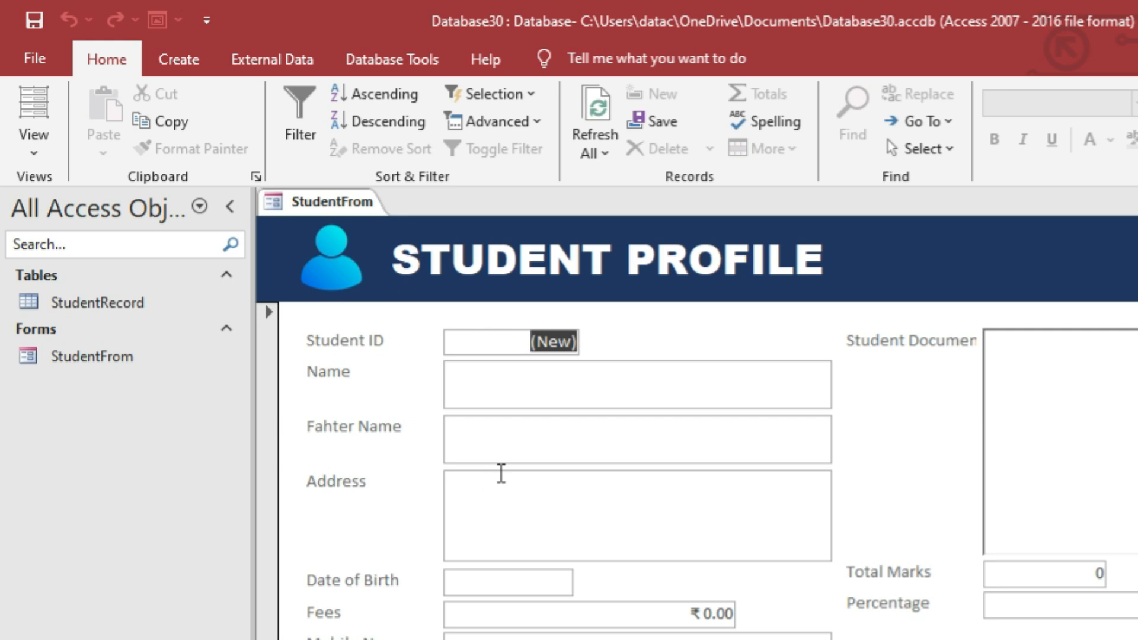
pyautogui.rightClick(397, 256)
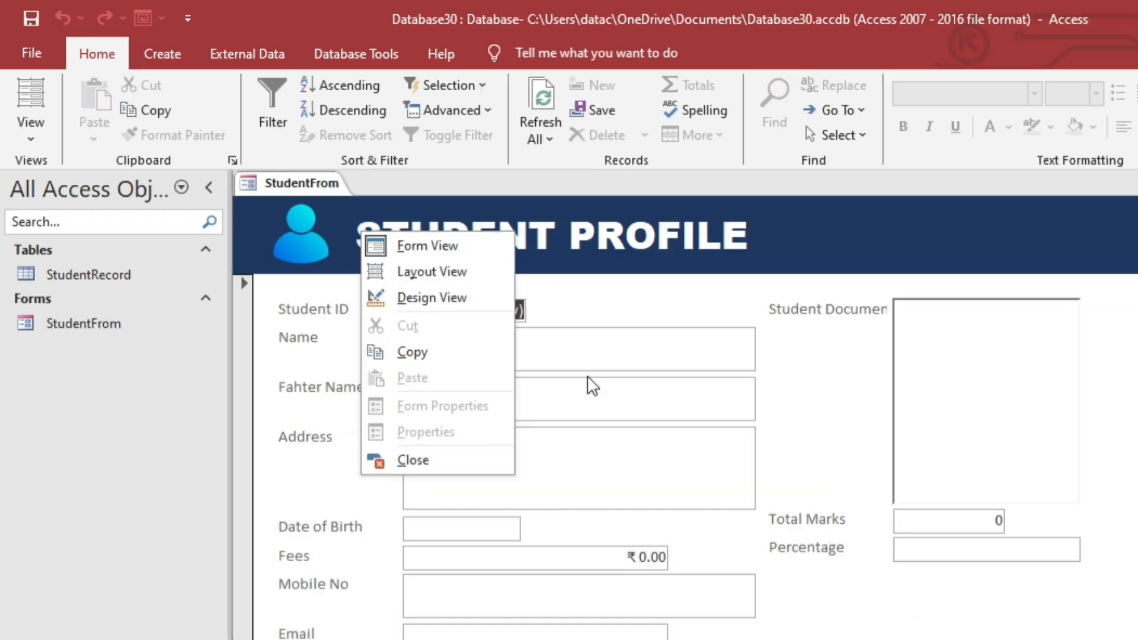
pyautogui.click(495, 331)
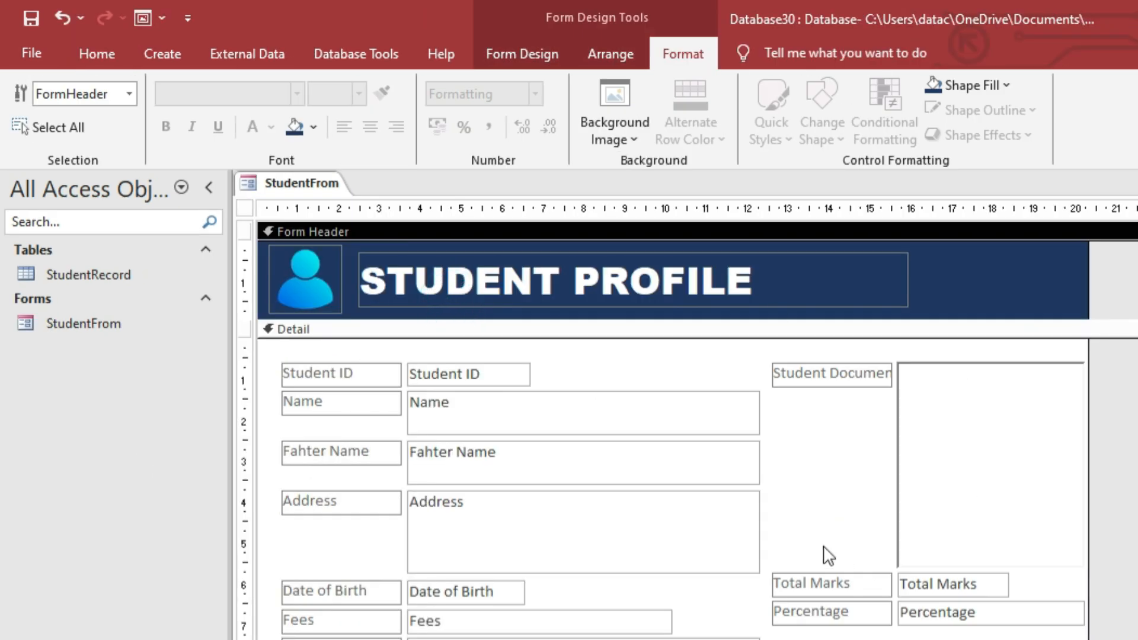
# Fill the Detail section with the custom hex colour #77D3D3 via More Colors.
pyautogui.scroll(-1, 829, 556)
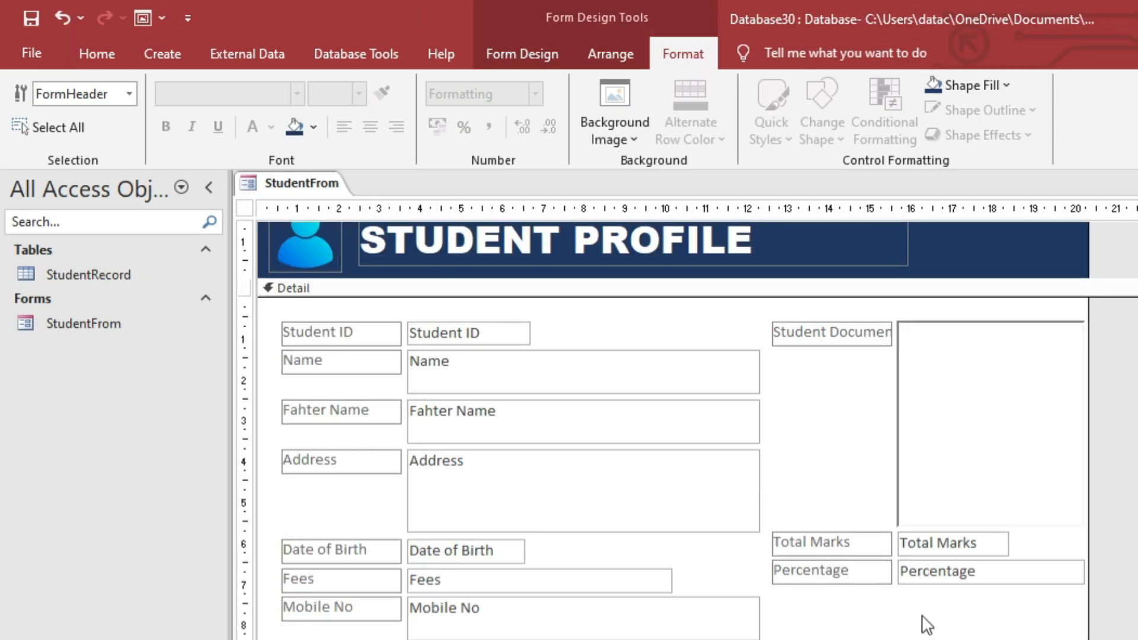
pyautogui.click(888, 630)
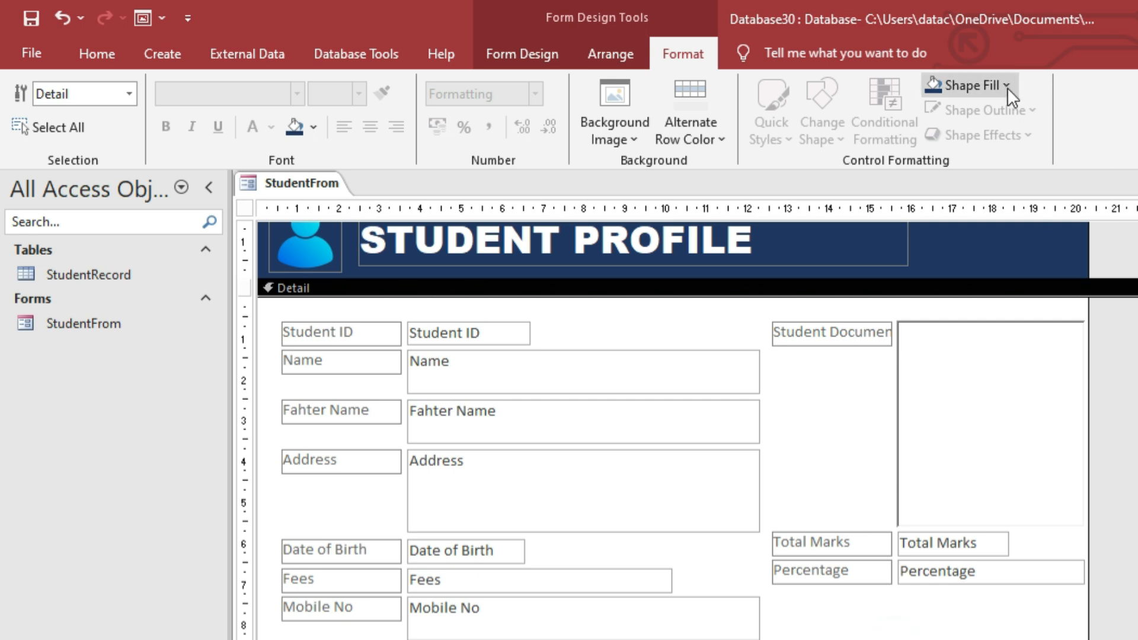
pyautogui.click(973, 85)
pyautogui.click(1120, 539)
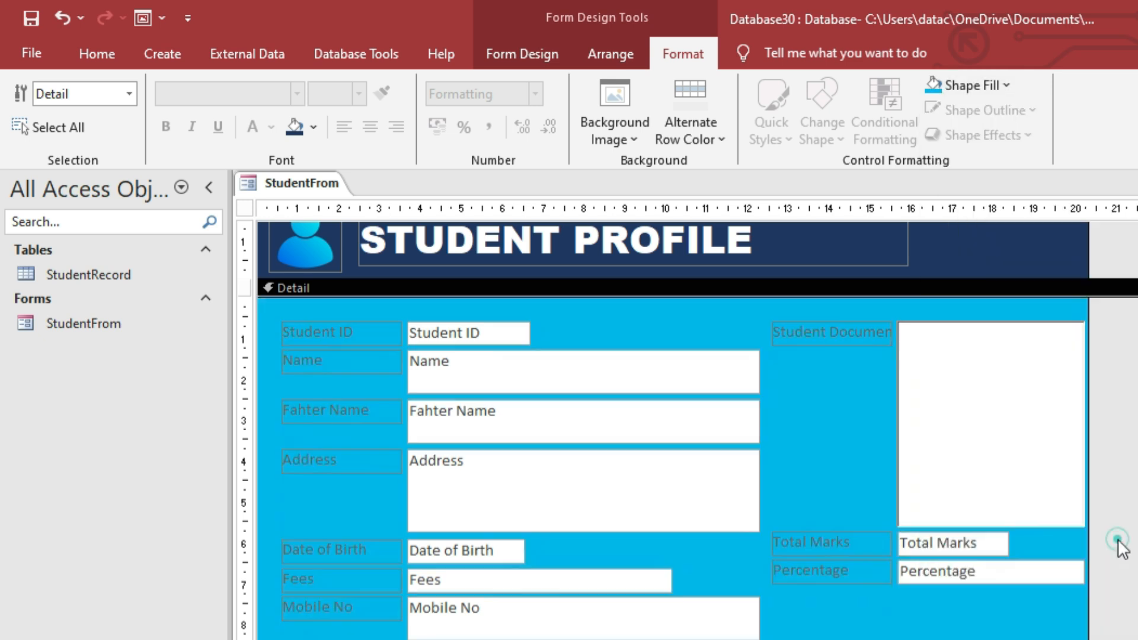
pyautogui.click(960, 85)
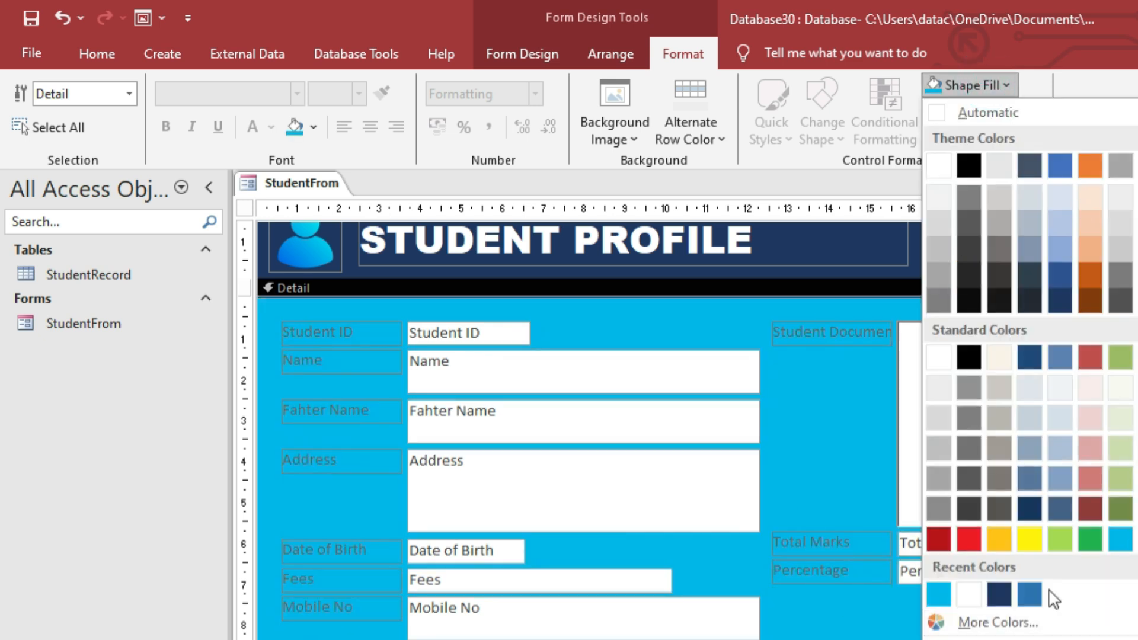
pyautogui.click(998, 624)
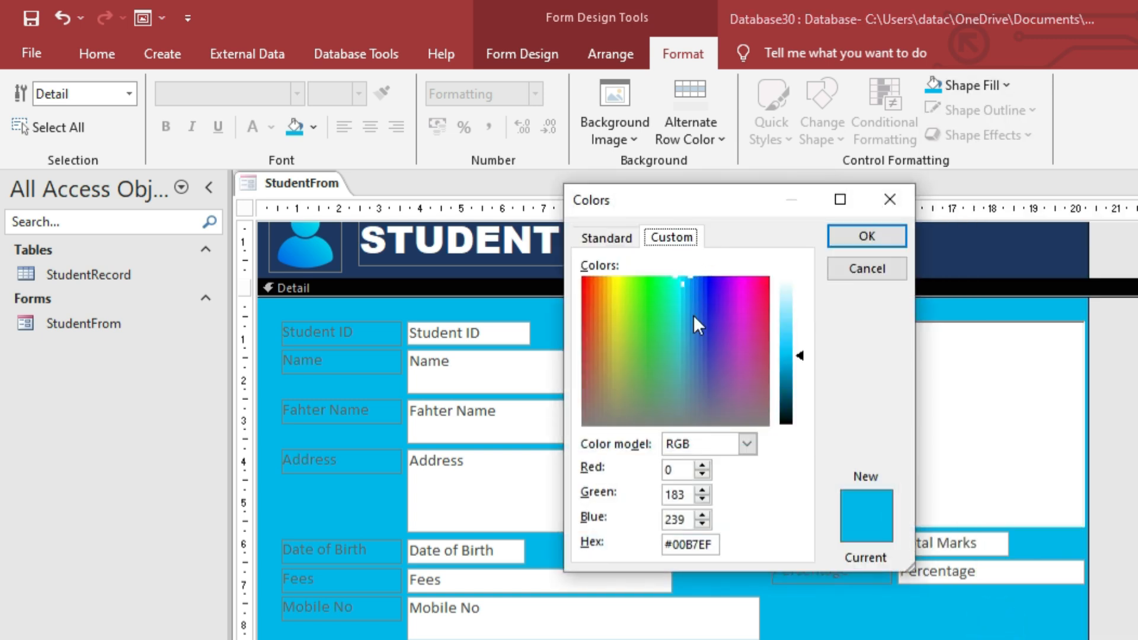
pyautogui.moveTo(718, 545); pyautogui.dragTo(673, 500)
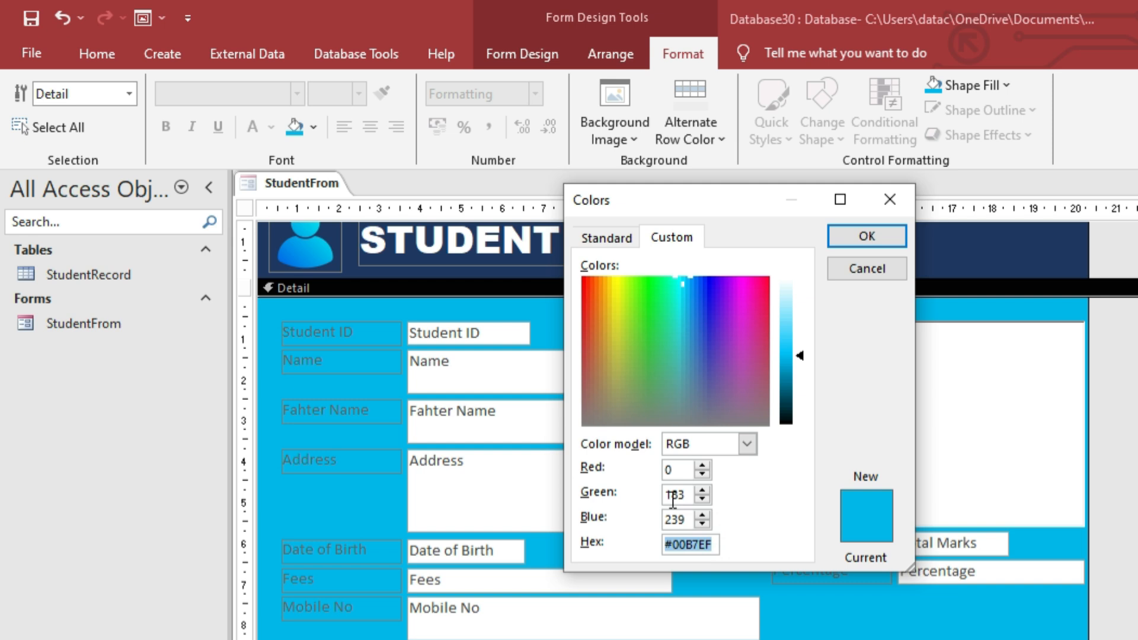
pyautogui.write('#')
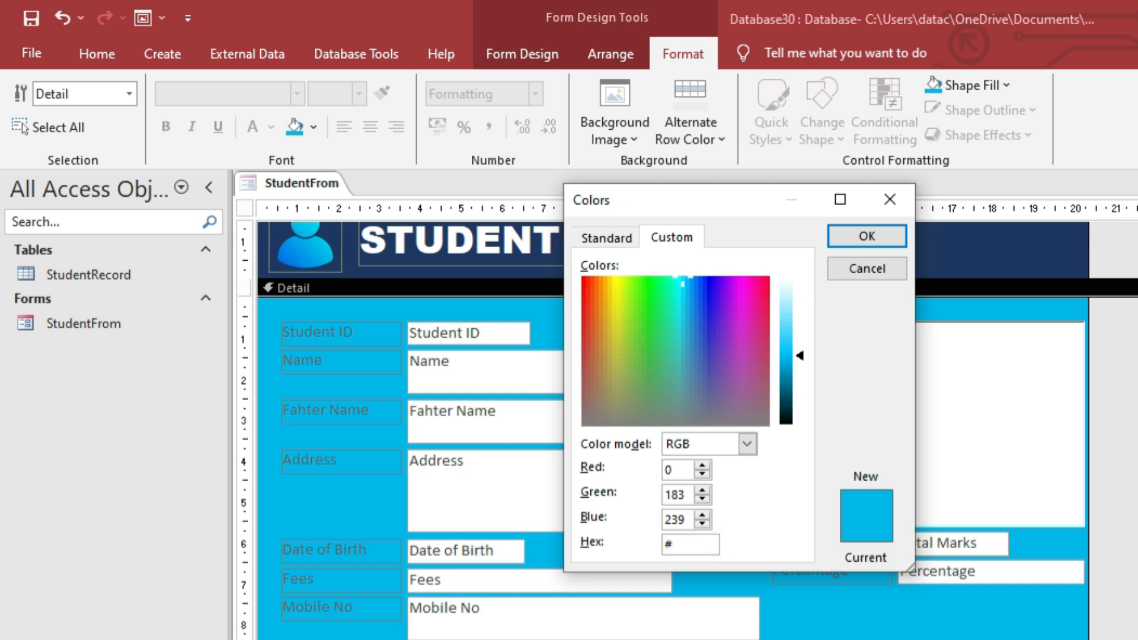
pyautogui.write('77D3D3')
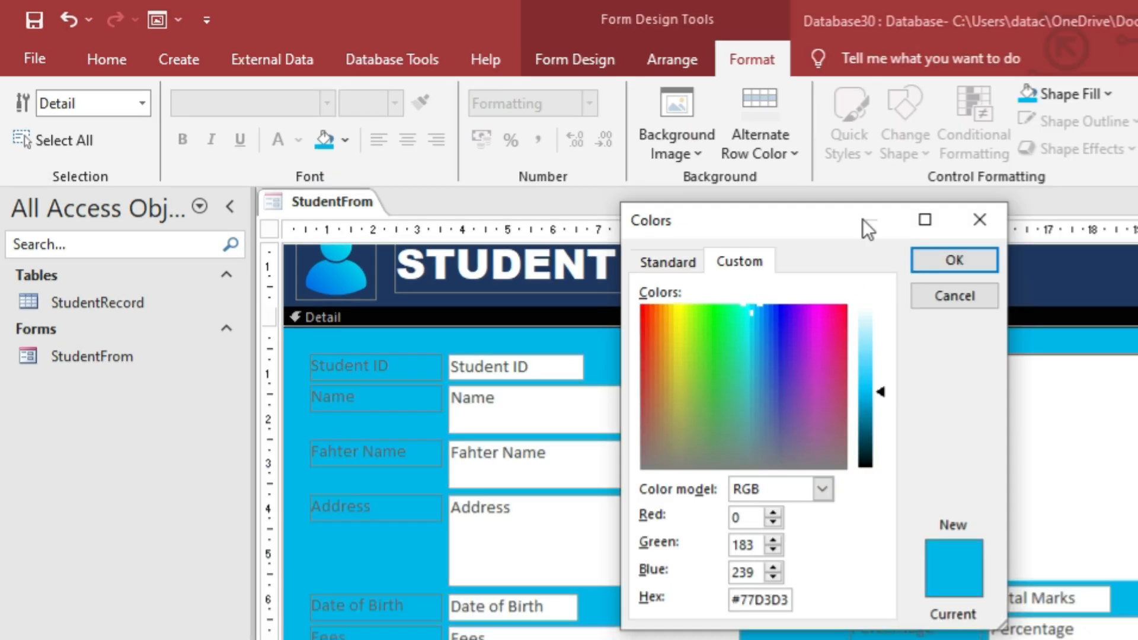
pyautogui.click(970, 260)
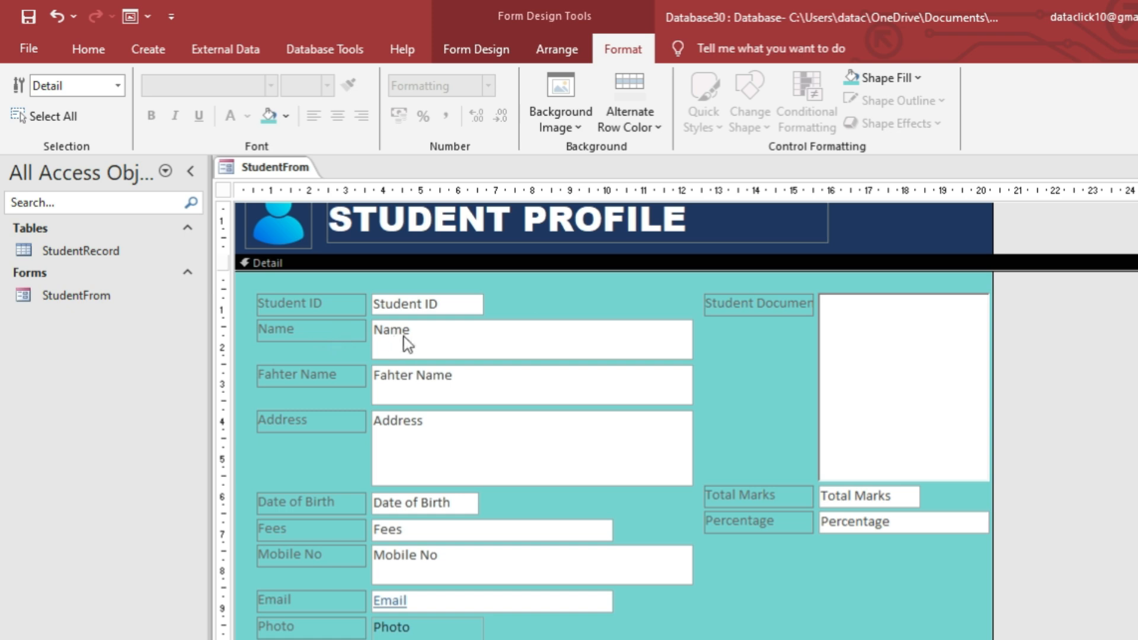
# Shrink the Name text box and label to the shortest height.
pyautogui.click(392, 332)
pyautogui.keyDown('shift'); pyautogui.click(330, 331); pyautogui.keyUp('shift')
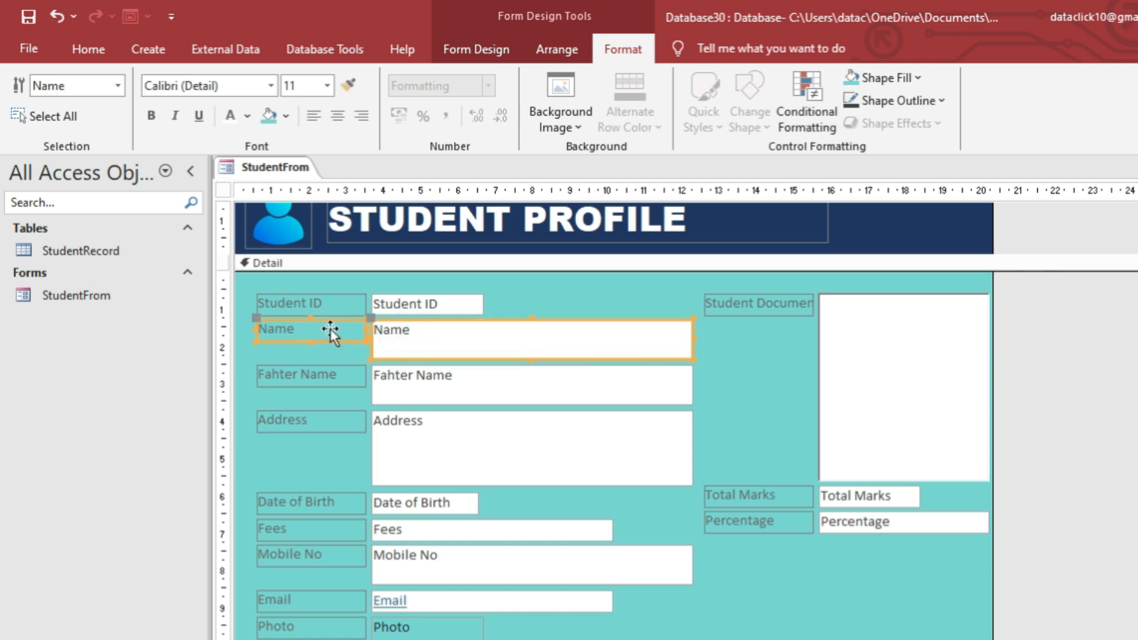
pyautogui.click(555, 52)
pyautogui.click(987, 106)
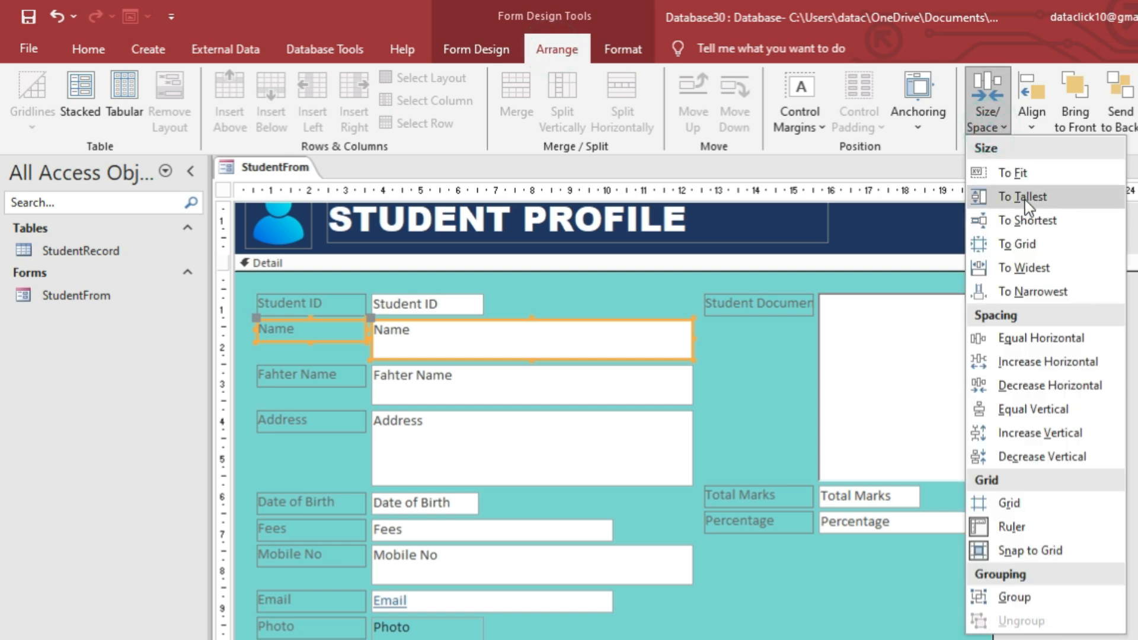
pyautogui.click(1038, 222)
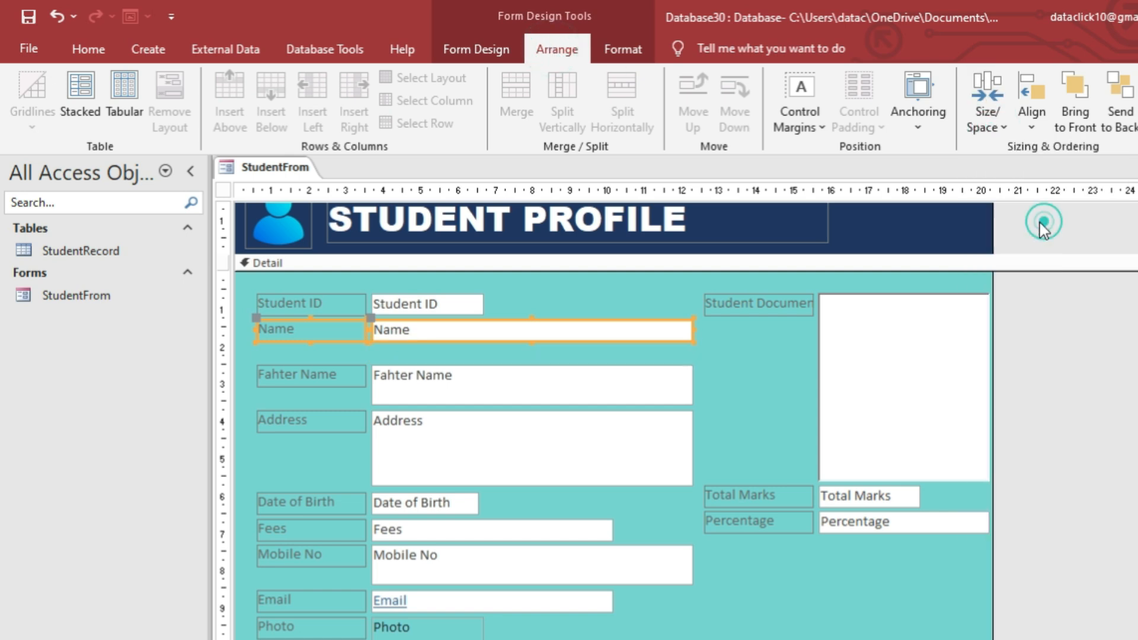
# Shrink the Fahter Name pair to its label's height, then select the Mobile No pair.
pyautogui.click(325, 374)
pyautogui.keyDown('shift'); pyautogui.click(457, 384); pyautogui.keyUp('shift')
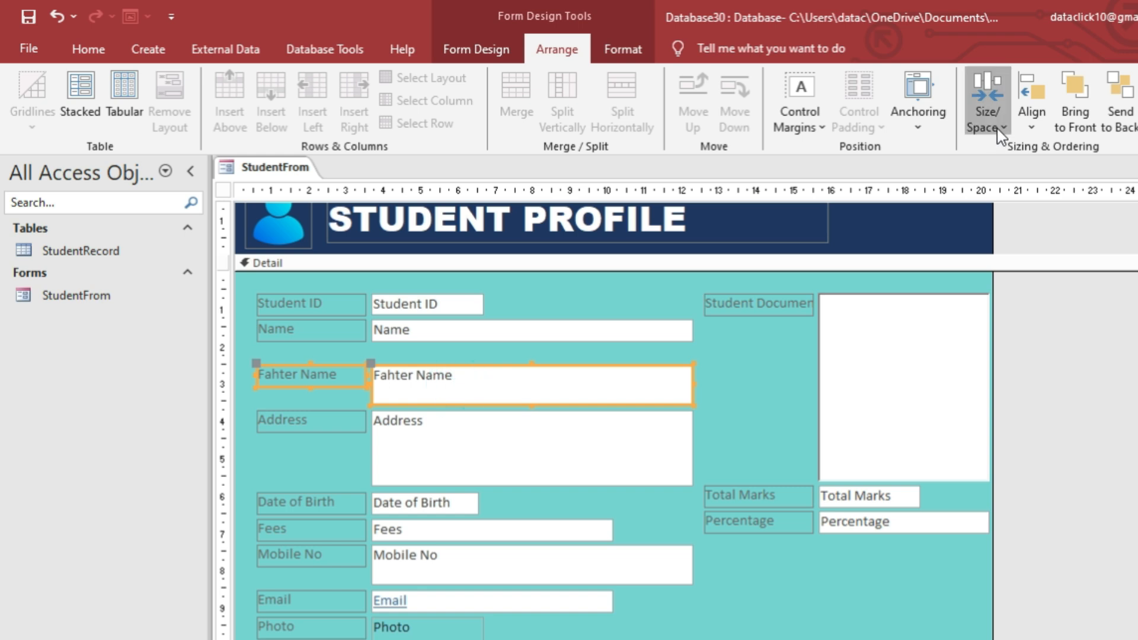
pyautogui.click(987, 110)
pyautogui.click(1027, 223)
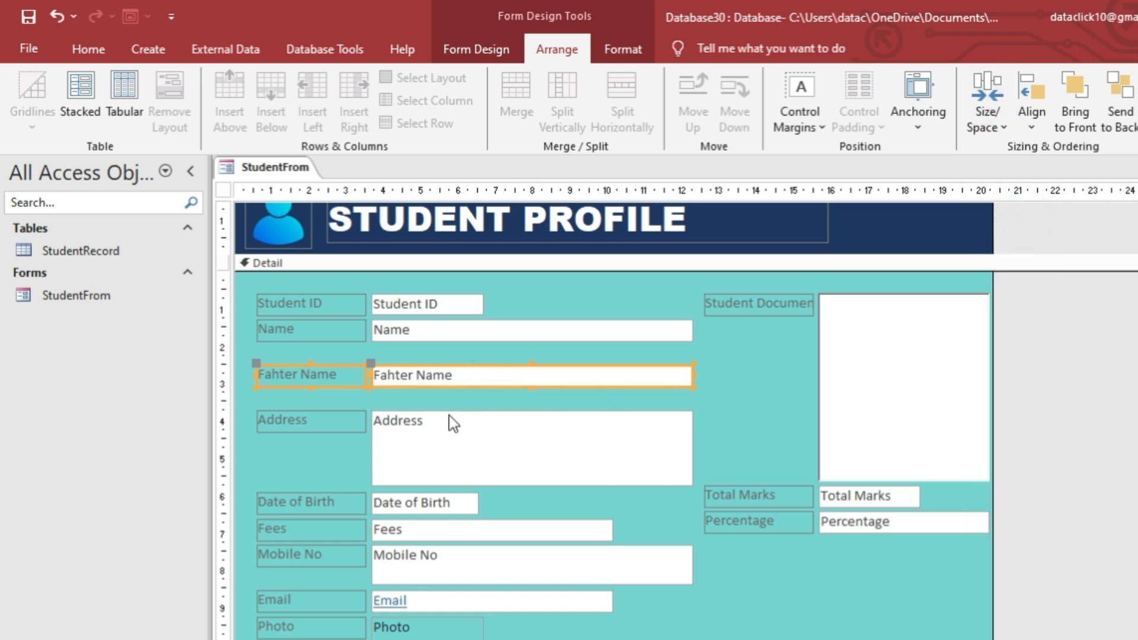
pyautogui.click(455, 442)
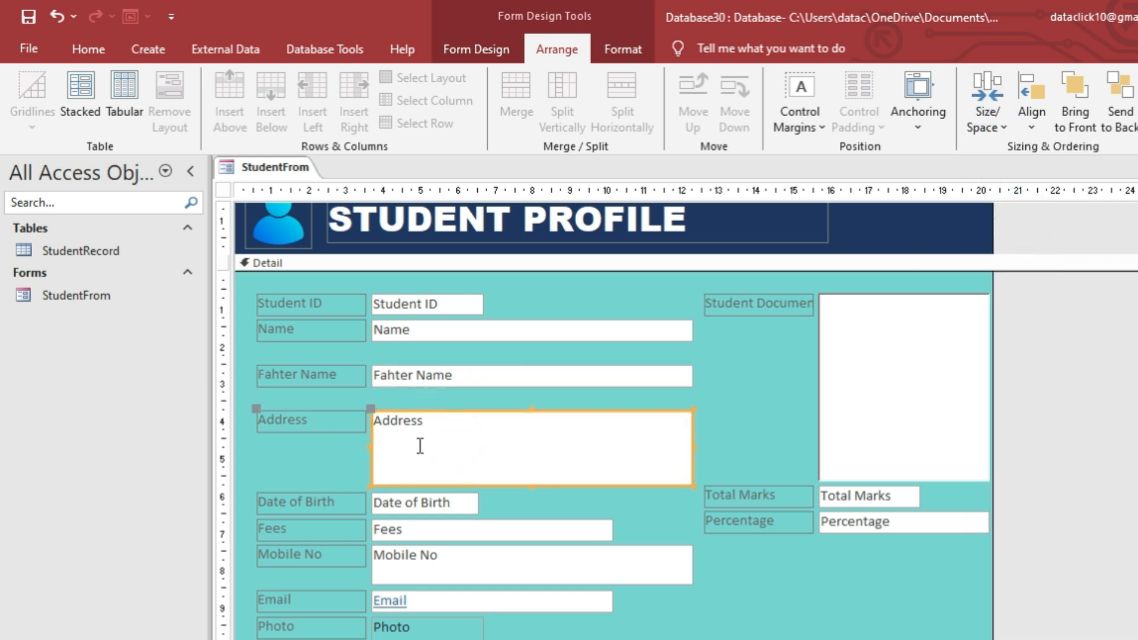
pyautogui.click(335, 563)
pyautogui.keyDown('shift'); pyautogui.click(437, 554); pyautogui.keyUp('shift')
# Shrink the Mobile No text box to single-line height.
pyautogui.click(985, 116)
pyautogui.click(1038, 243)
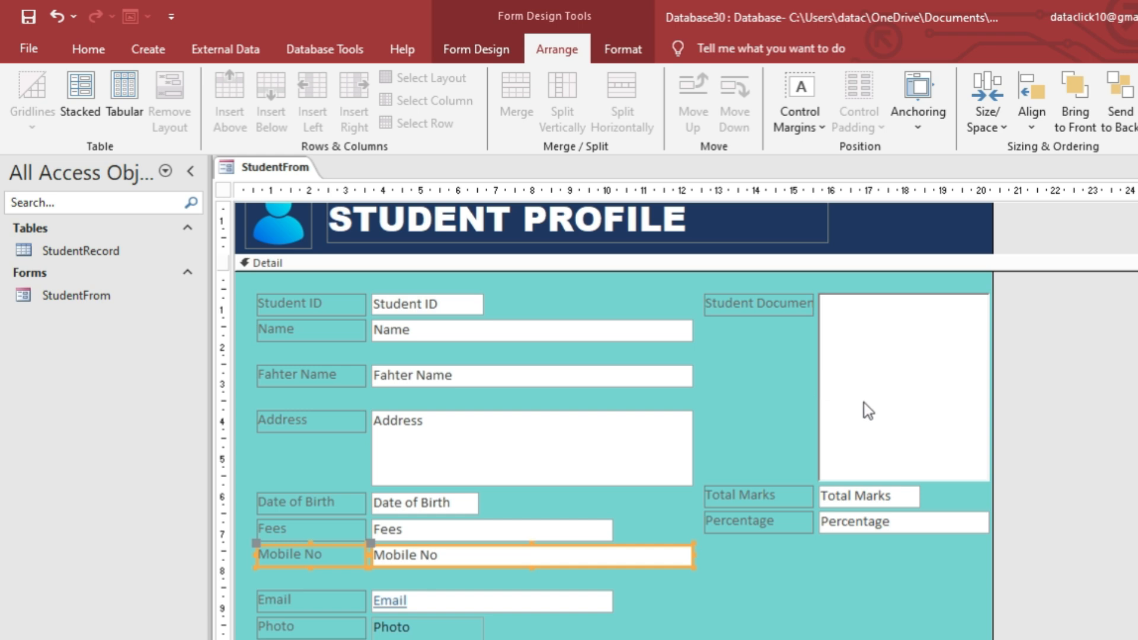
pyautogui.click(871, 383)
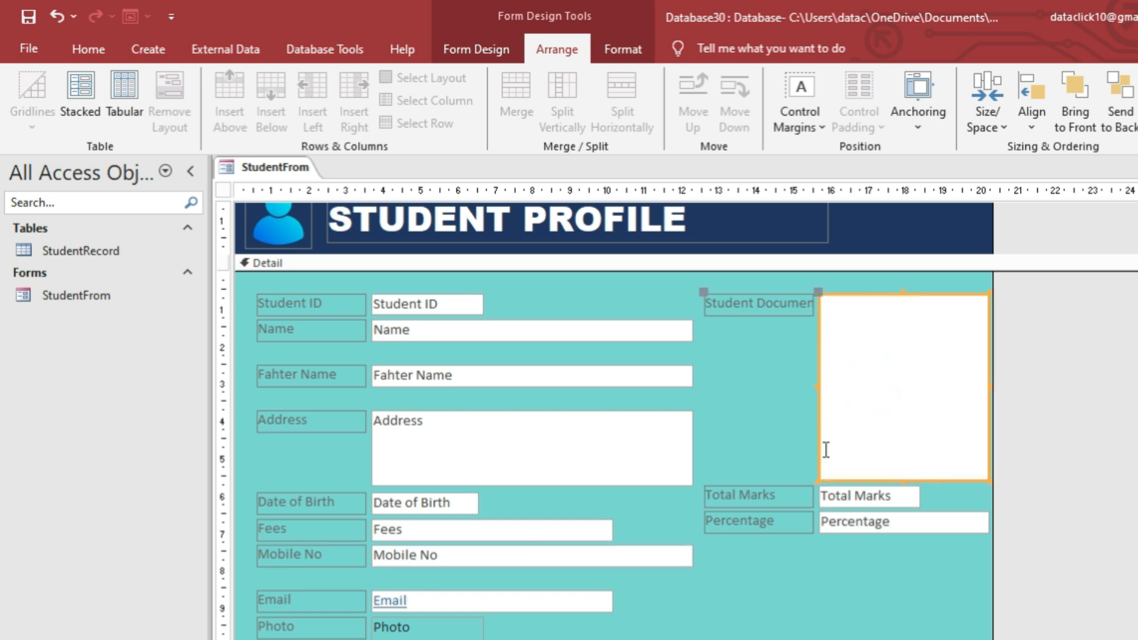
pyautogui.scroll(-1, 754, 463)
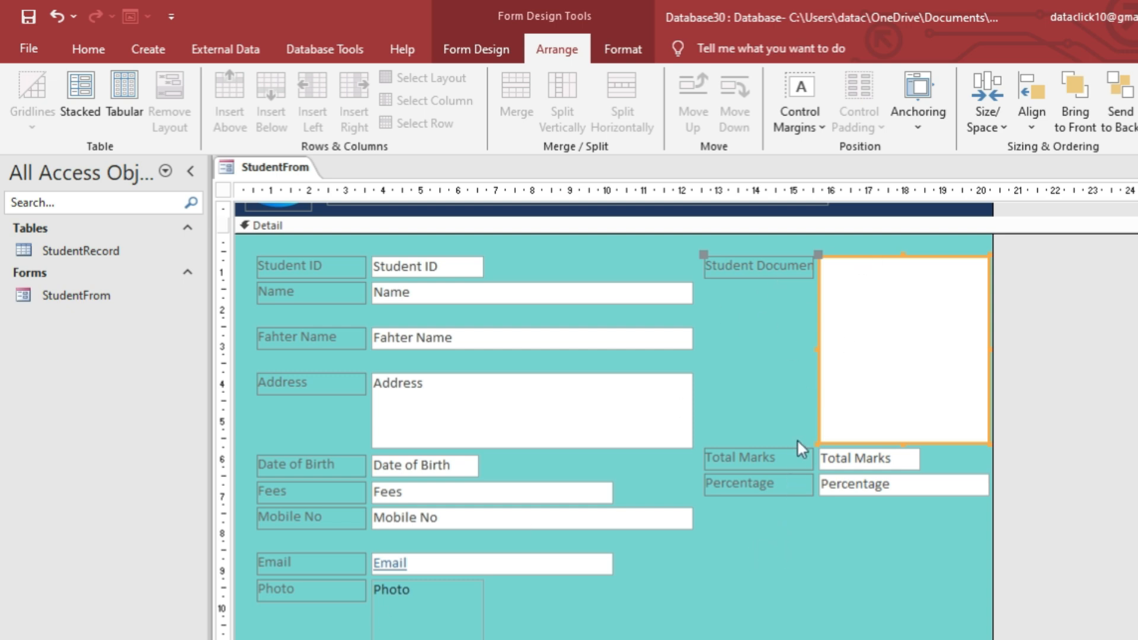
pyautogui.scroll(-1, 794, 438)
pyautogui.scroll(2, 461, 466)
# Move Fahter Name up closer to Name and Address up beneath Fahter Name.
pyautogui.click(424, 379)
pyautogui.moveTo(422, 364); pyautogui.dragTo(437, 350)
pyautogui.click(444, 401)
pyautogui.click(445, 423)
pyautogui.moveTo(442, 422); pyautogui.dragTo(443, 393)
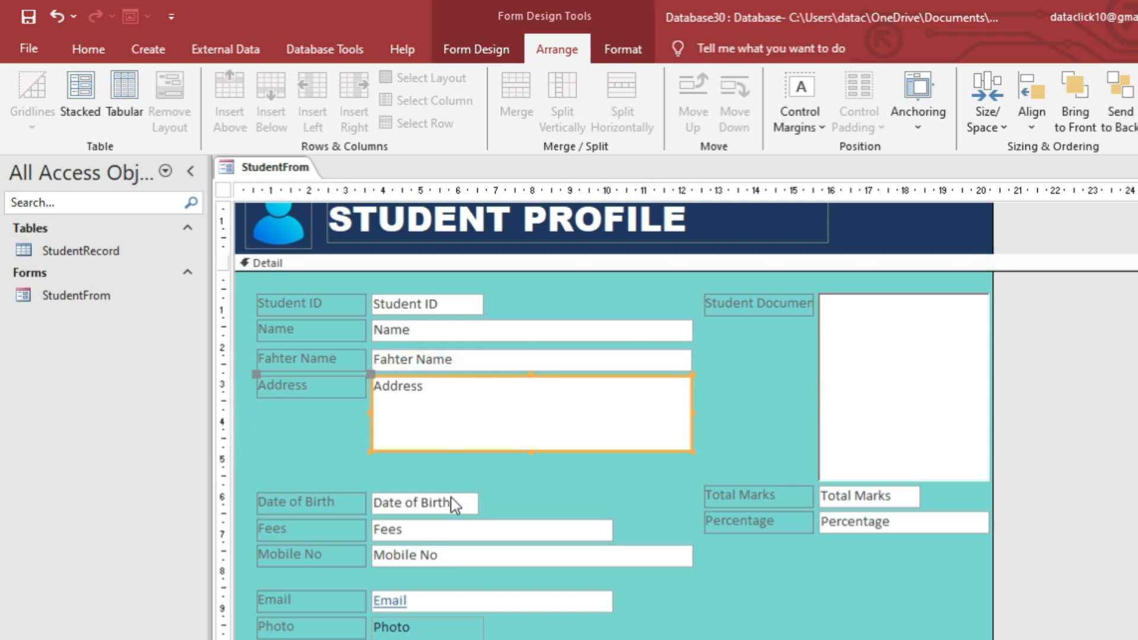
# Move Date of Birth, Fees and Mobile No up together under Address.
pyautogui.click(407, 510)
pyautogui.keyDown('shift'); pyautogui.click(406, 528); pyautogui.keyUp('shift')
pyautogui.keyDown('shift'); pyautogui.click(415, 554); pyautogui.keyUp('shift')
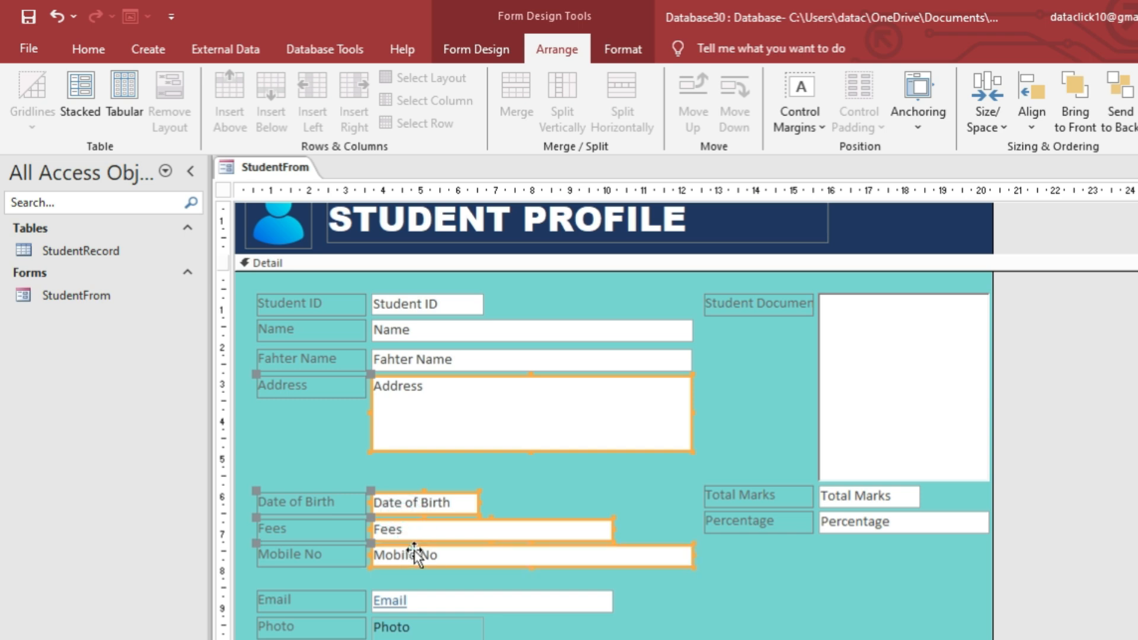
pyautogui.moveTo(419, 530); pyautogui.dragTo(425, 501)
pyautogui.hotkey('ctrl', 'z')
pyautogui.click(524, 589)
pyautogui.click(485, 551)
pyautogui.click(465, 533)
pyautogui.click(432, 503)
pyautogui.keyDown('shift'); pyautogui.click(437, 548); pyautogui.keyUp('shift')
pyautogui.keyDown('shift'); pyautogui.click(435, 532); pyautogui.keyUp('shift')
pyautogui.moveTo(428, 503); pyautogui.dragTo(428, 472)
pyautogui.click(625, 564)
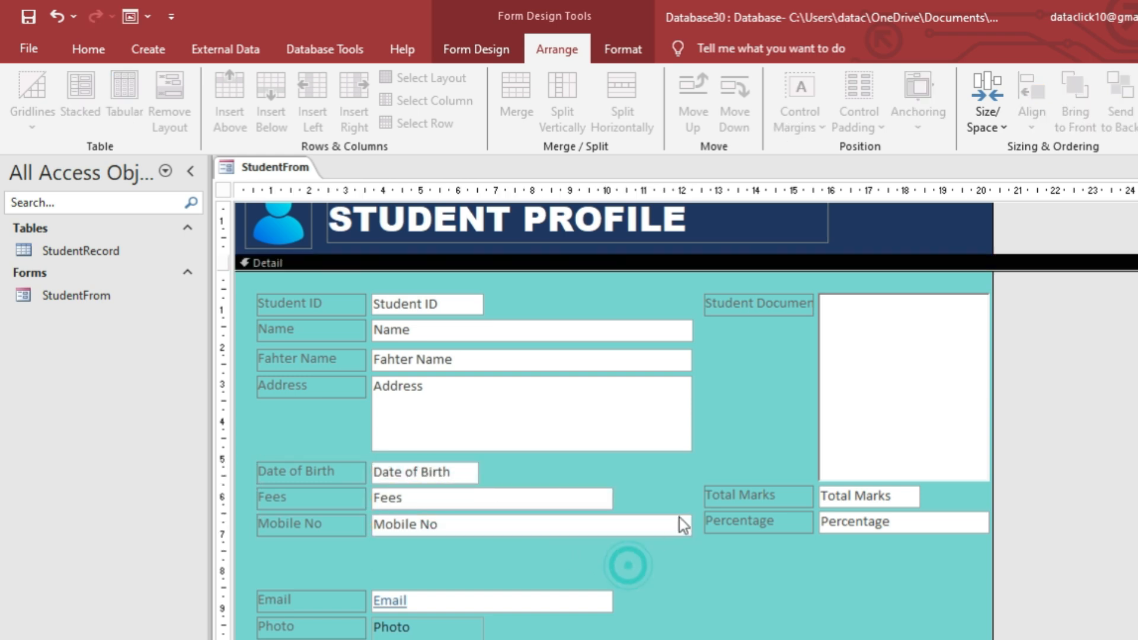
# Move the Email label and field up directly under Mobile No.
pyautogui.scroll(-1, 533, 516)
pyautogui.click(480, 558)
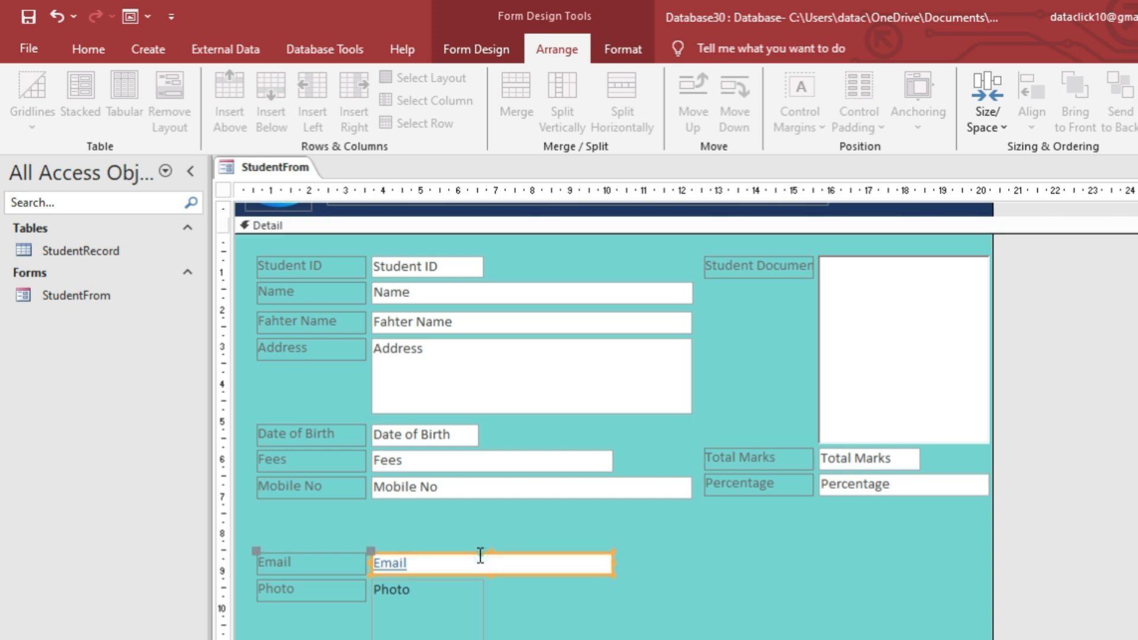
pyautogui.click(440, 541)
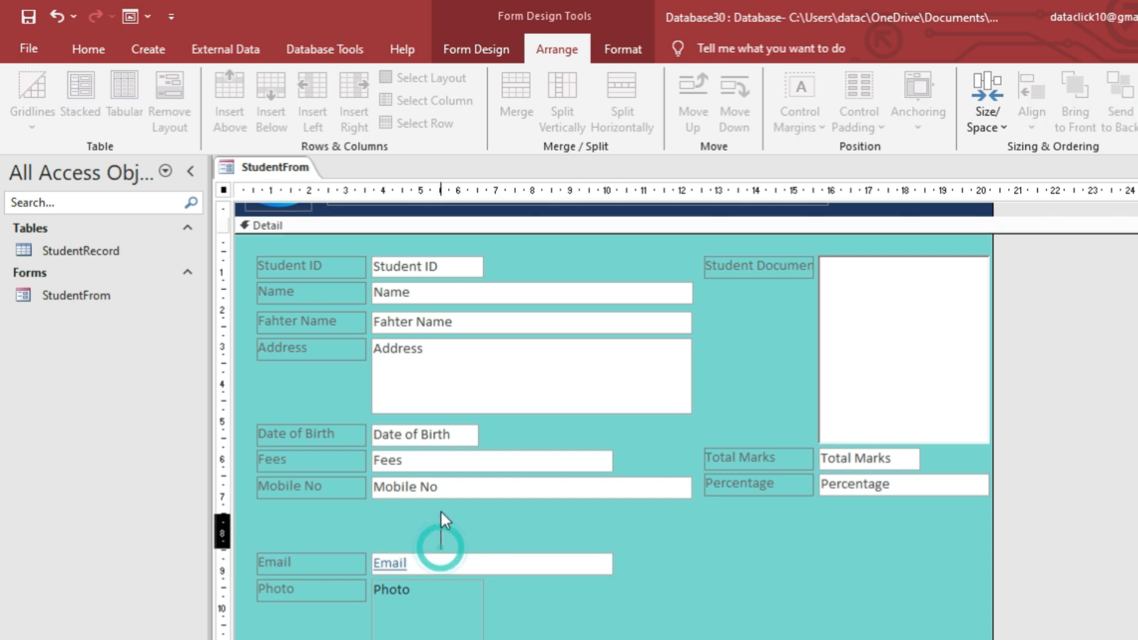
pyautogui.click(450, 557)
pyautogui.keyDown('shift'); pyautogui.click(306, 561); pyautogui.keyUp('shift')
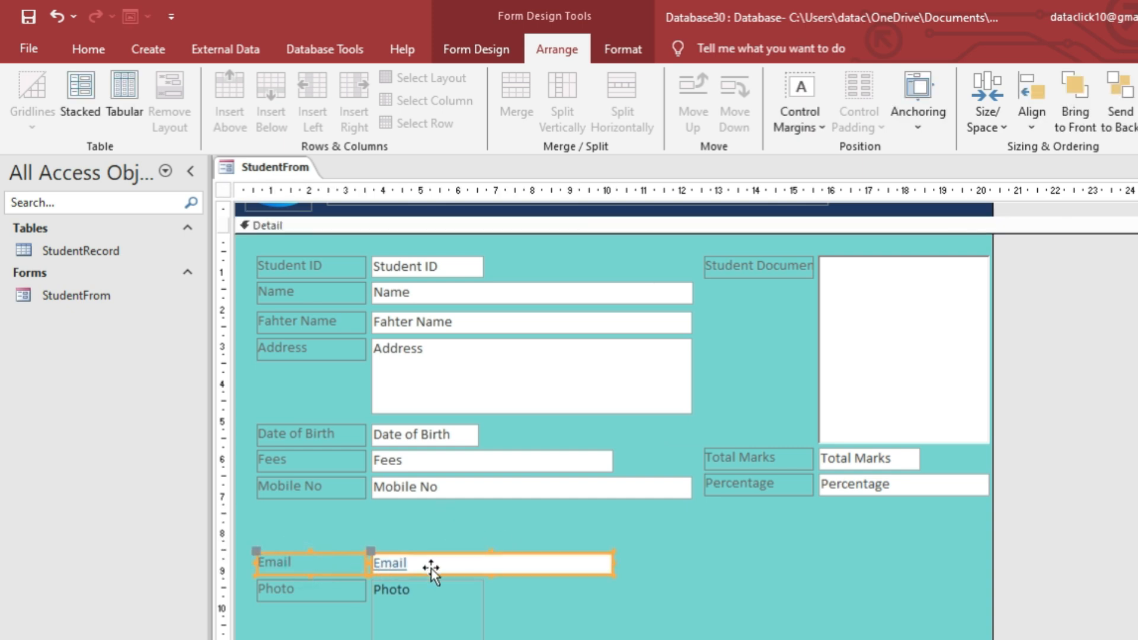
pyautogui.moveTo(442, 565); pyautogui.dragTo(442, 514)
pyautogui.click(632, 567)
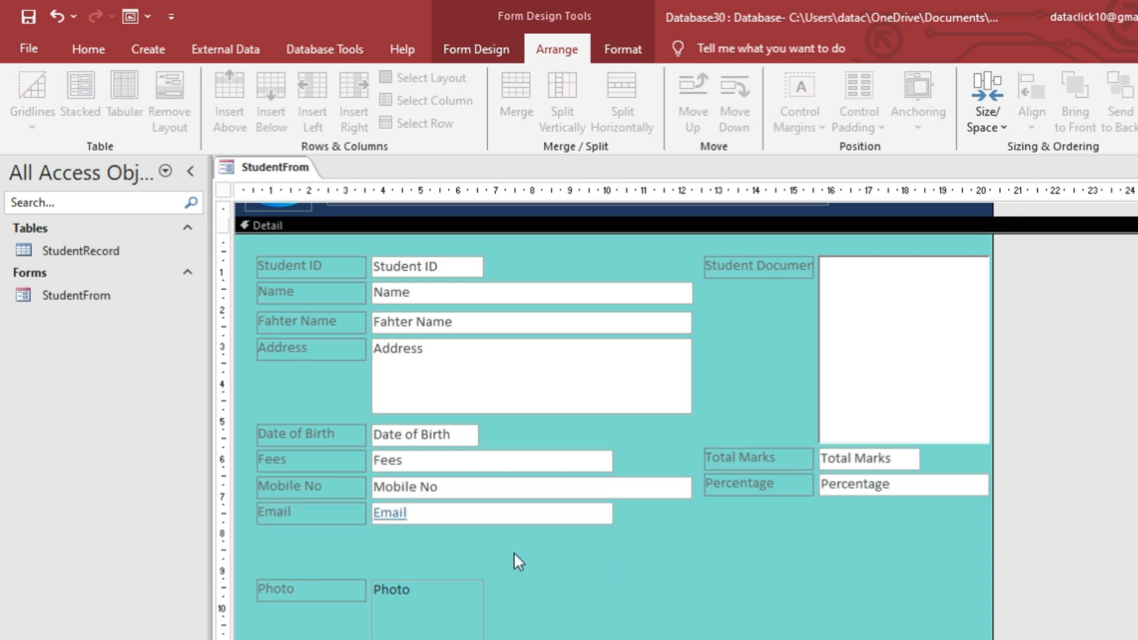
# Drag the Total Marks and Percentage controls into the left column below Email.
pyautogui.click(779, 492)
pyautogui.keyDown('shift'); pyautogui.click(781, 457); pyautogui.keyUp('shift')
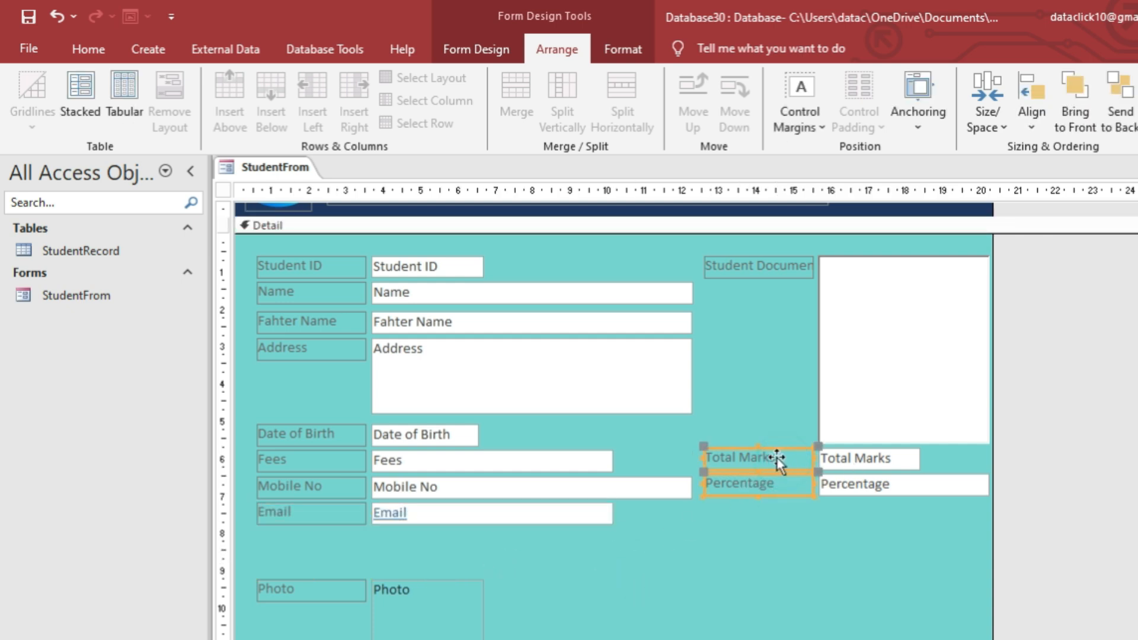
pyautogui.moveTo(767, 459); pyautogui.dragTo(317, 541)
# Place the Photo box top right beside Name with its label below it.
pyautogui.click(437, 621)
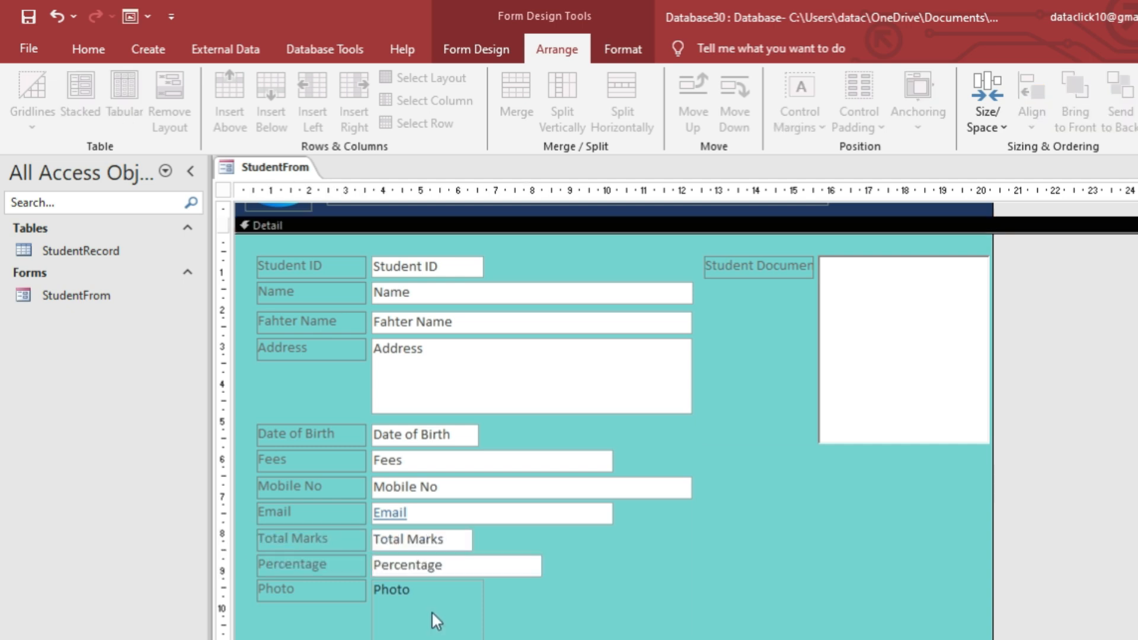
pyautogui.click(903, 401)
pyautogui.moveTo(938, 253); pyautogui.dragTo(802, 471)
pyautogui.moveTo(424, 593); pyautogui.dragTo(800, 300)
pyautogui.moveTo(627, 250); pyautogui.dragTo(736, 372)
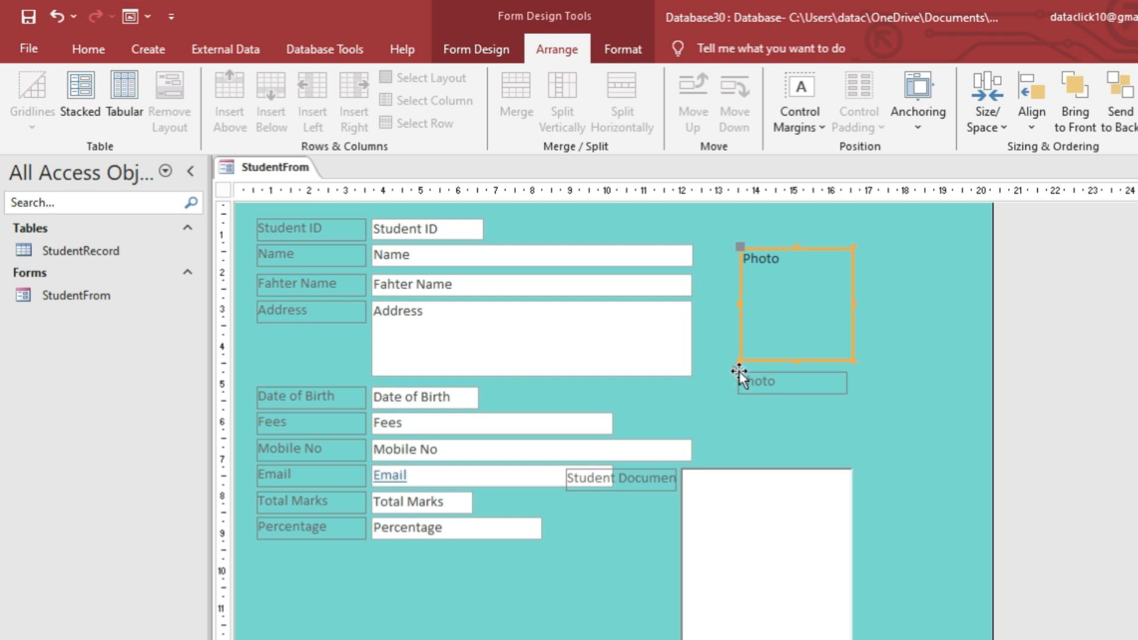
pyautogui.hotkey('ctrl', 'z')
pyautogui.moveTo(621, 246); pyautogui.dragTo(737, 361)
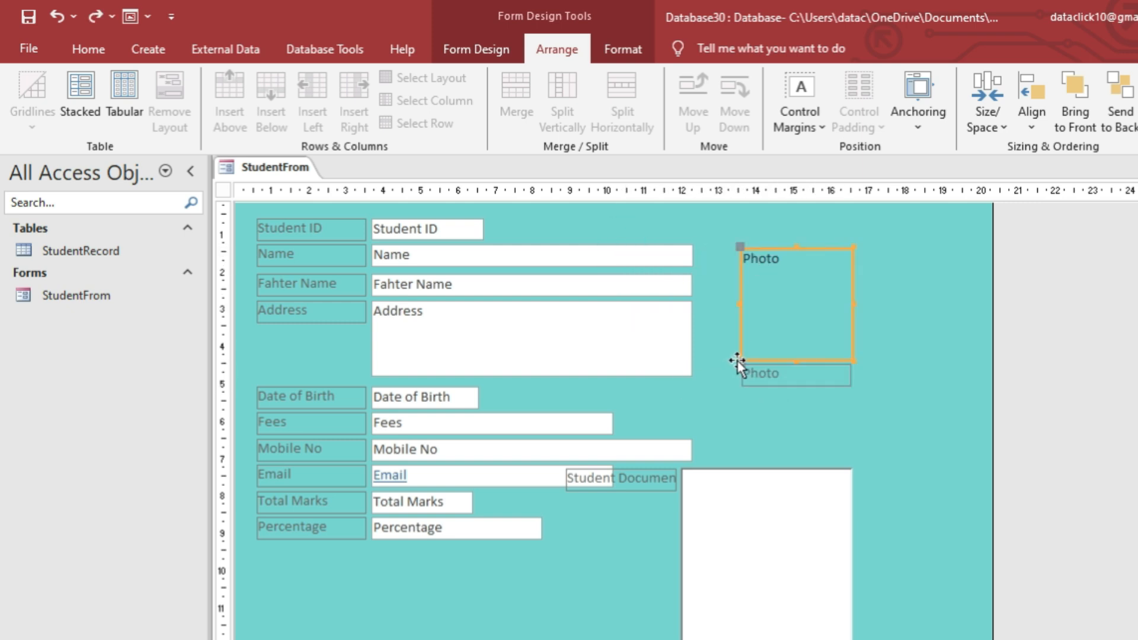
# Move the Student Document box under Photo on the right with its label beneath.
pyautogui.click(782, 468)
pyautogui.moveTo(773, 471); pyautogui.dragTo(812, 426)
pyautogui.click(602, 428)
pyautogui.moveTo(600, 423); pyautogui.dragTo(748, 618)
# Bring the Active Status control up under Percentage.
pyautogui.moveTo(324, 636); pyautogui.dragTo(345, 562)
pyautogui.click(427, 598)
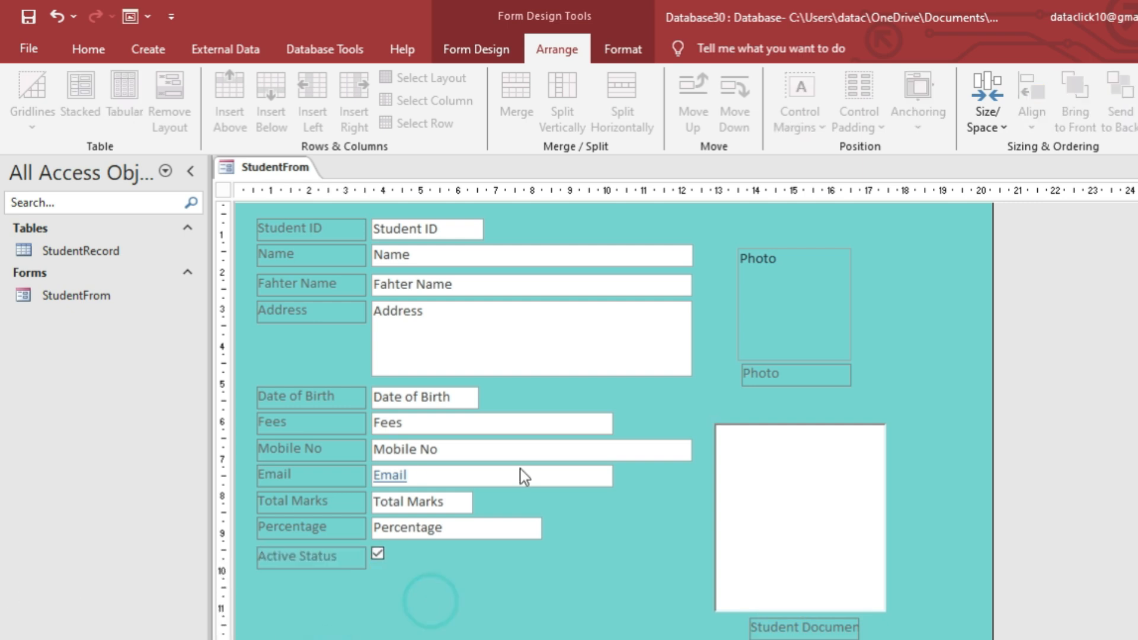
pyautogui.scroll(1, 525, 523)
pyautogui.scroll(1, 525, 523)
pyautogui.scroll(-1, 542, 525)
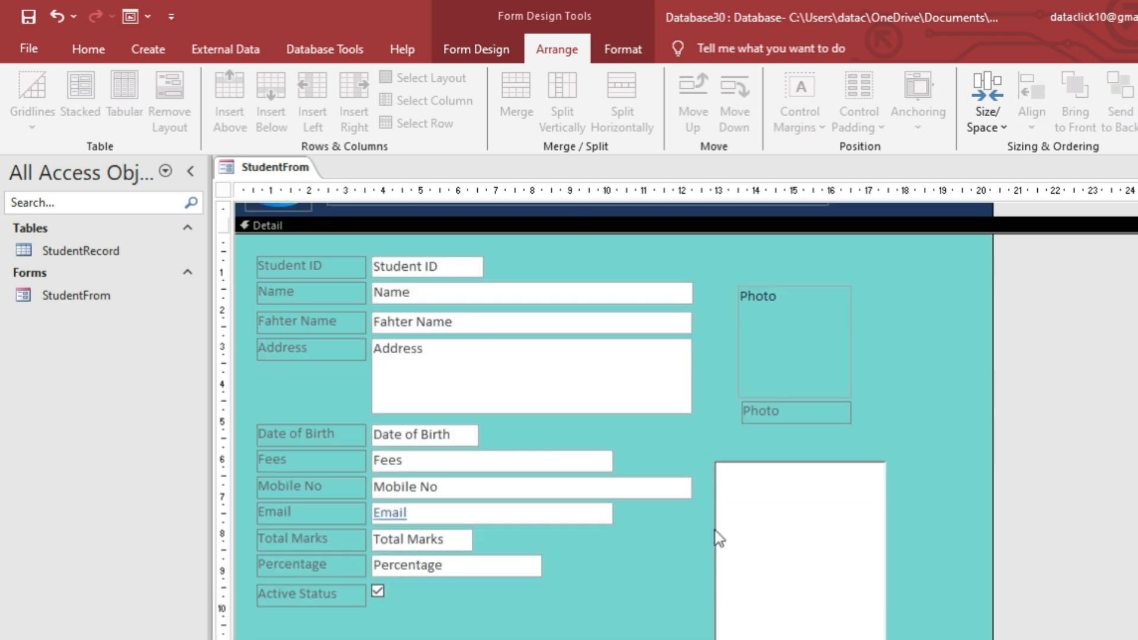
pyautogui.scroll(1, 742, 524)
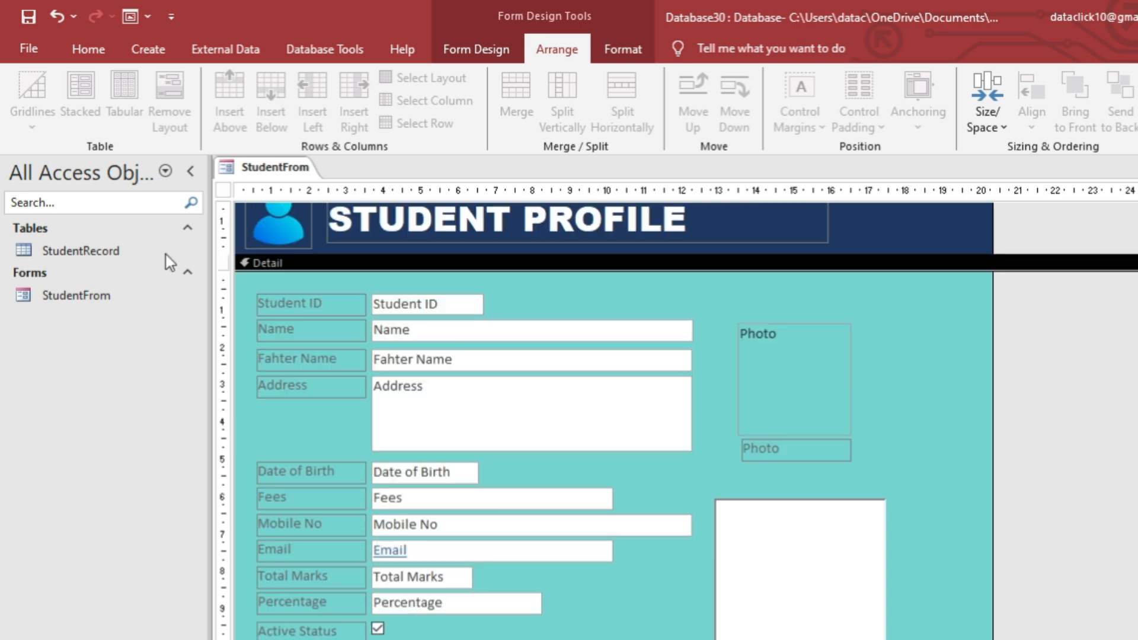
# Select all detail controls with Ctrl+A and make their text bold and black.
pyautogui.click(311, 304)
pyautogui.keyDown('shift'); pyautogui.click(320, 333); pyautogui.keyUp('shift')
pyautogui.keyDown('shift'); pyautogui.click(323, 364); pyautogui.keyUp('shift')
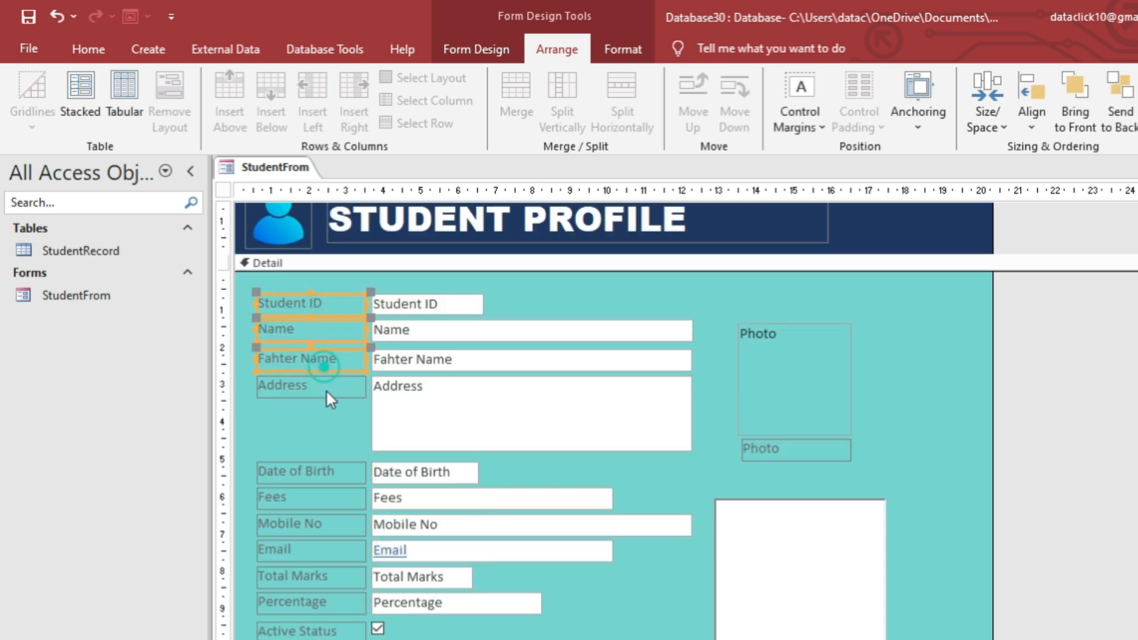
pyautogui.scroll(1, 402, 422)
pyautogui.hotkey('ctrl', 'a')
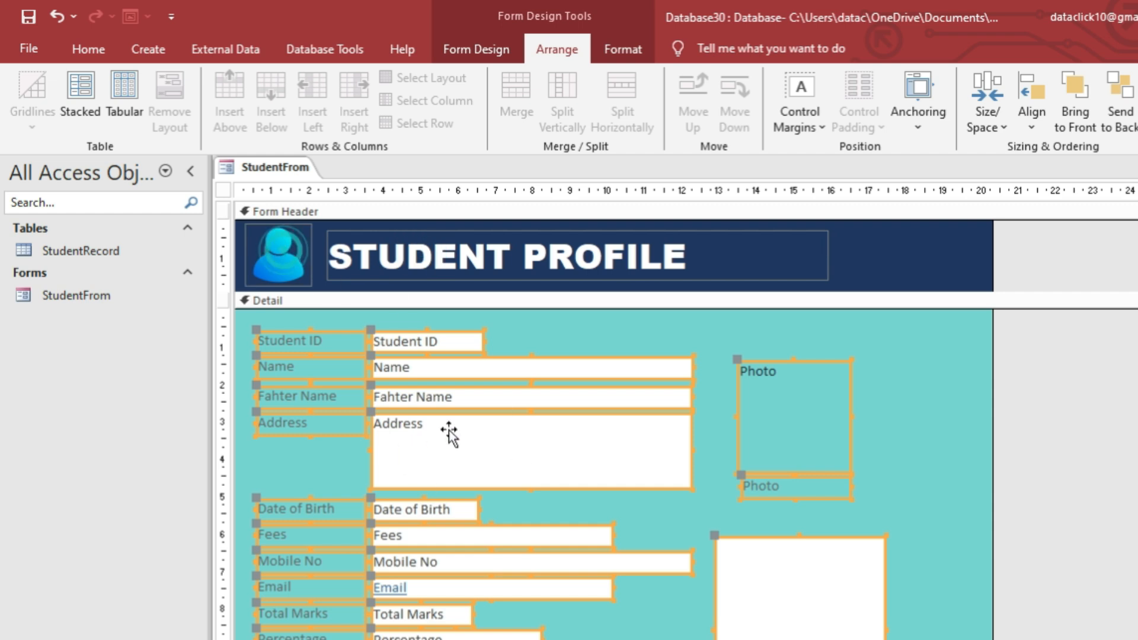
pyautogui.click(88, 49)
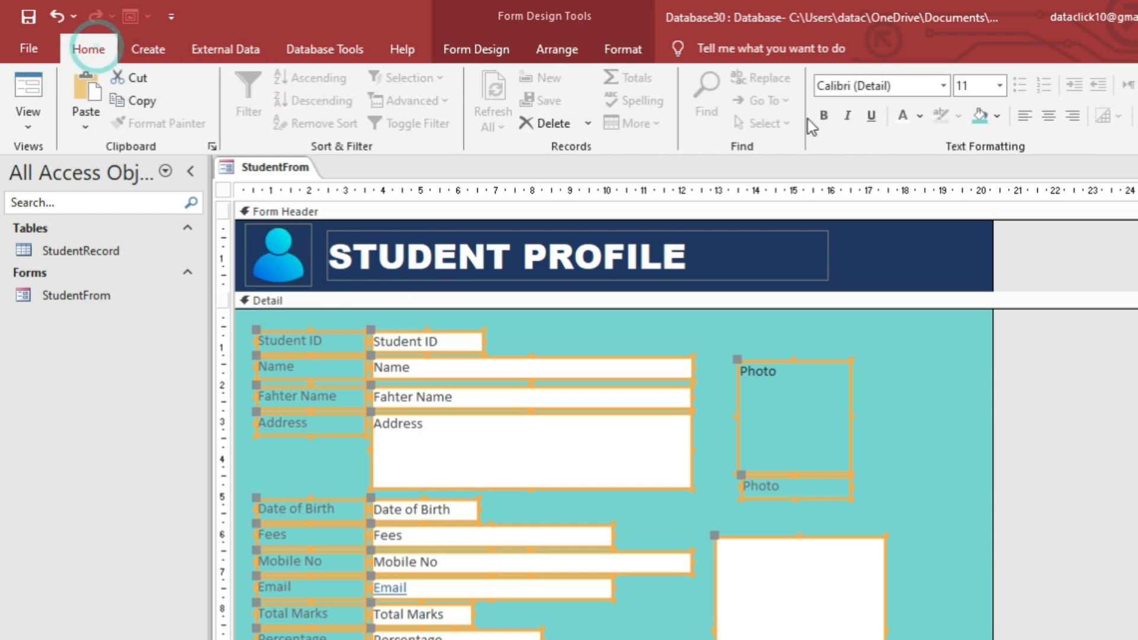
pyautogui.click(823, 116)
pyautogui.click(919, 121)
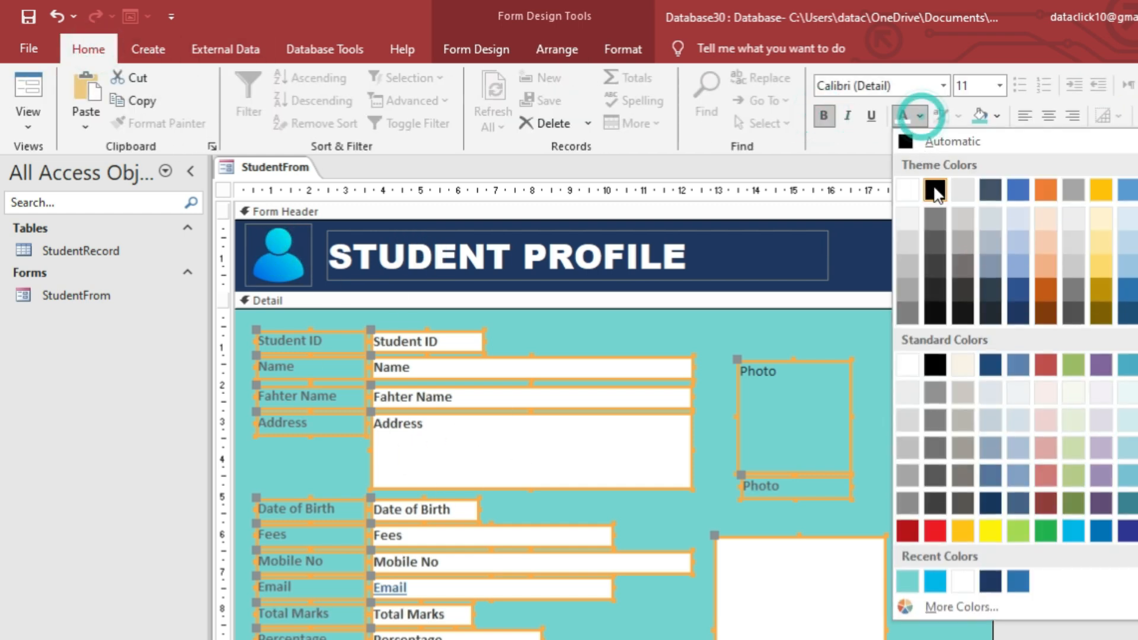
pyautogui.click(932, 189)
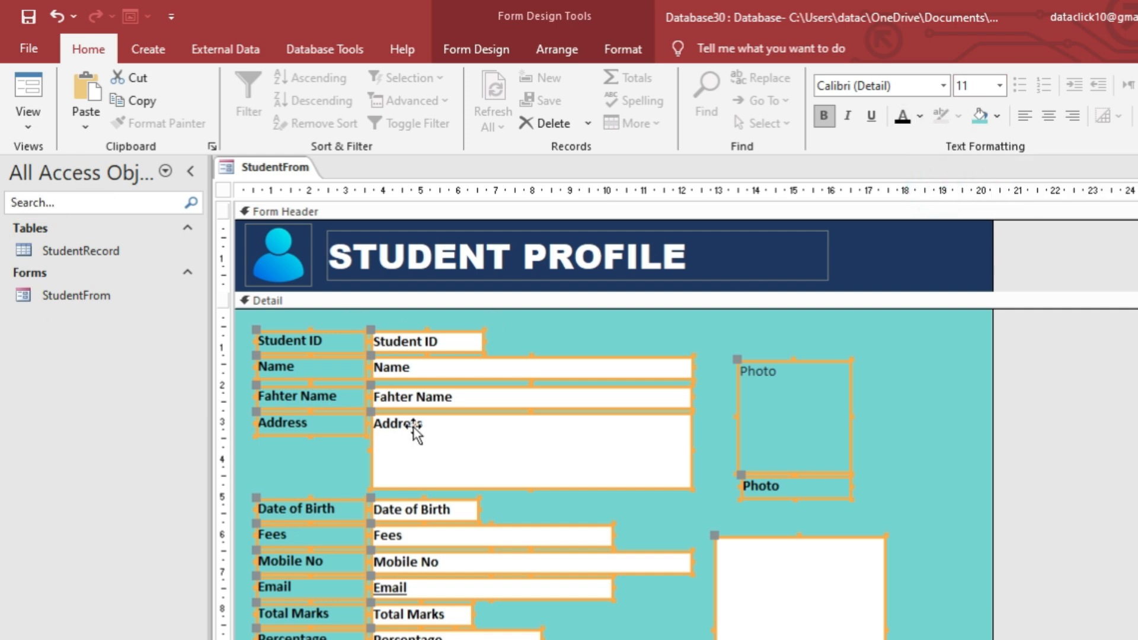
# Select all the field text boxes together with the Student Document box.
pyautogui.scroll(-1, 418, 435)
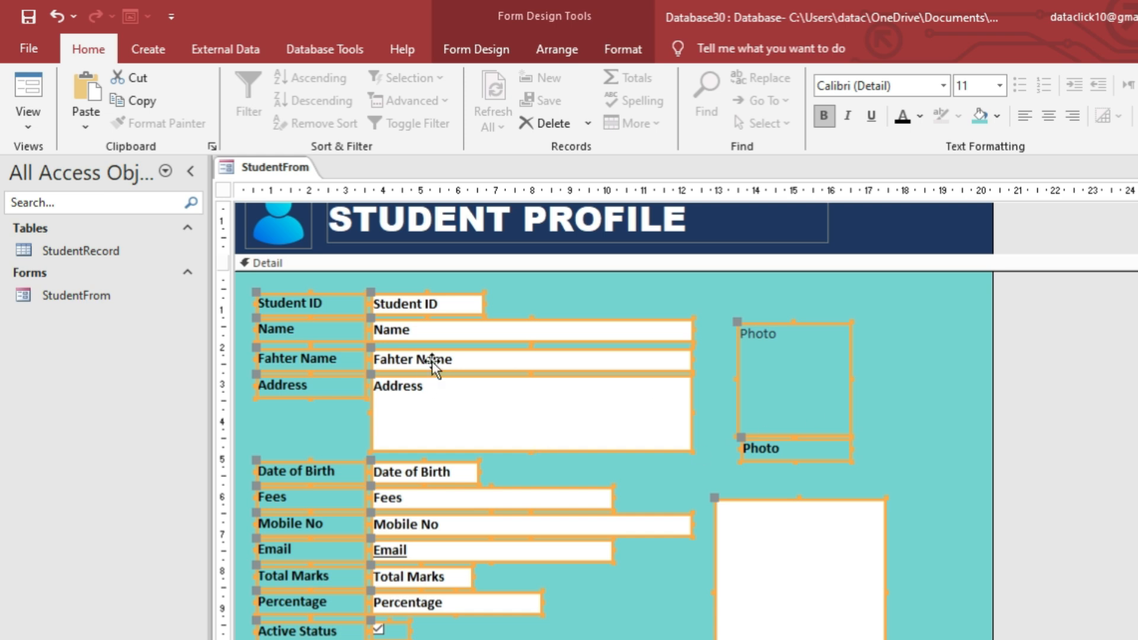
pyautogui.click(602, 599)
pyautogui.moveTo(595, 627); pyautogui.dragTo(450, 307)
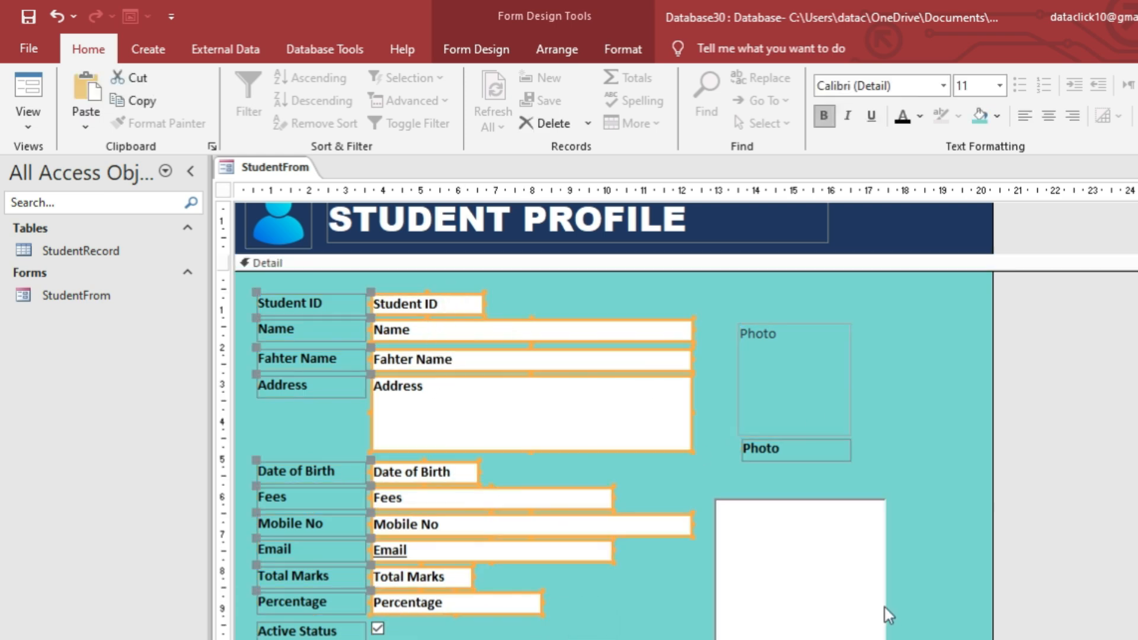
pyautogui.scroll(-1, 658, 505)
pyautogui.scroll(1, 676, 483)
pyautogui.keyDown('shift'); pyautogui.click(768, 535); pyautogui.keyUp('shift')
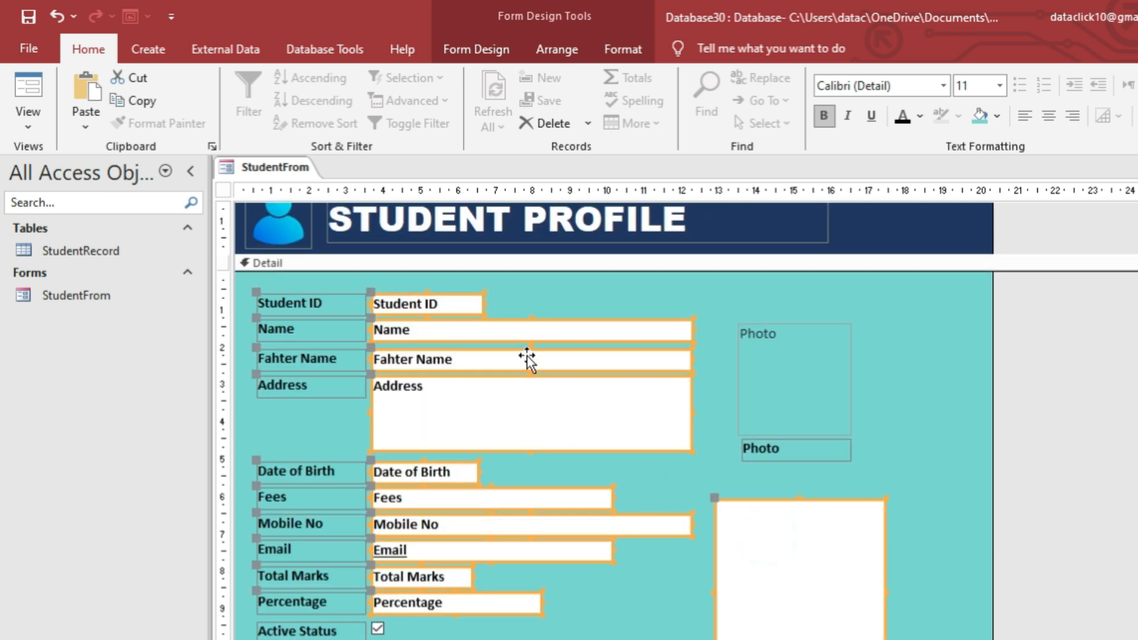
pyautogui.click(628, 49)
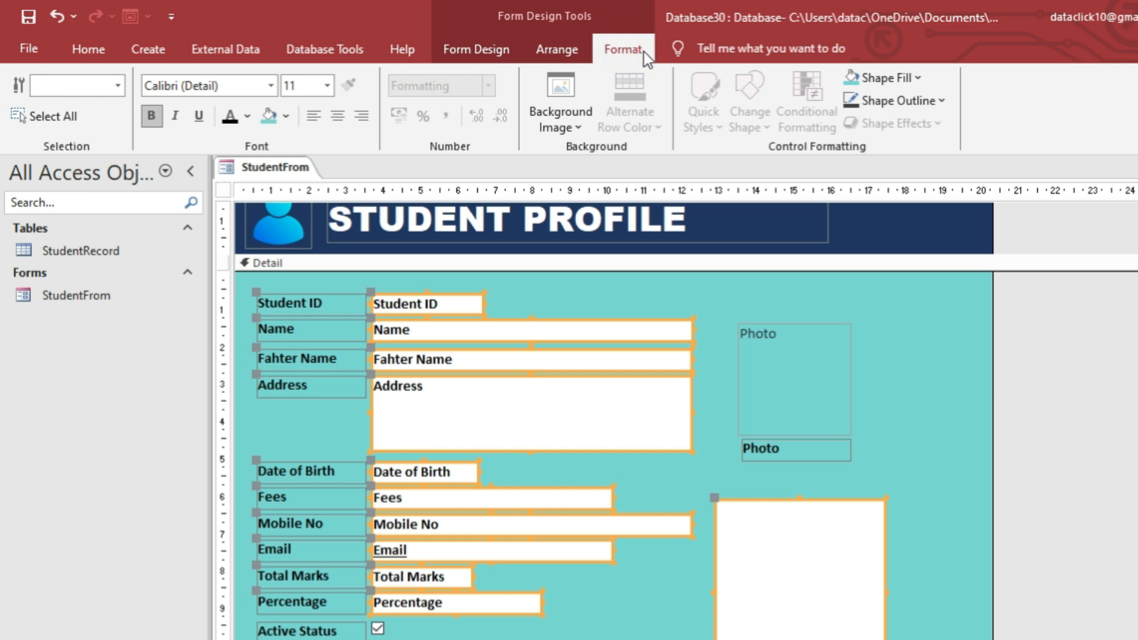
# Give the selected field boxes a light cream fill and a Sunken special effect.
pyautogui.click(877, 78)
pyautogui.click(1048, 175)
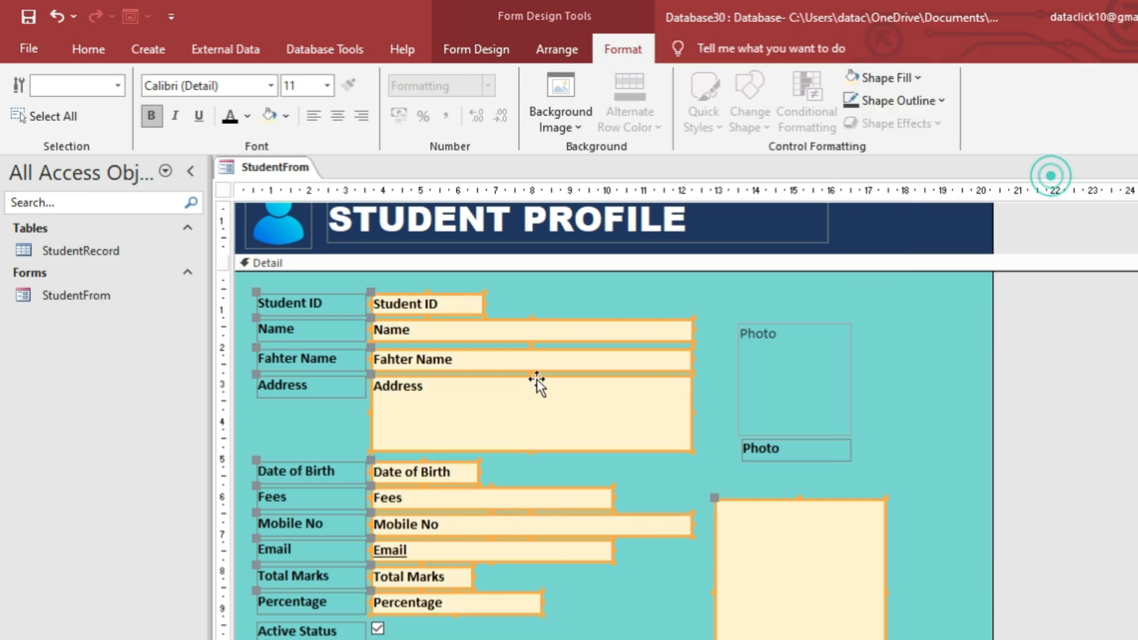
pyautogui.scroll(-1, 490, 400)
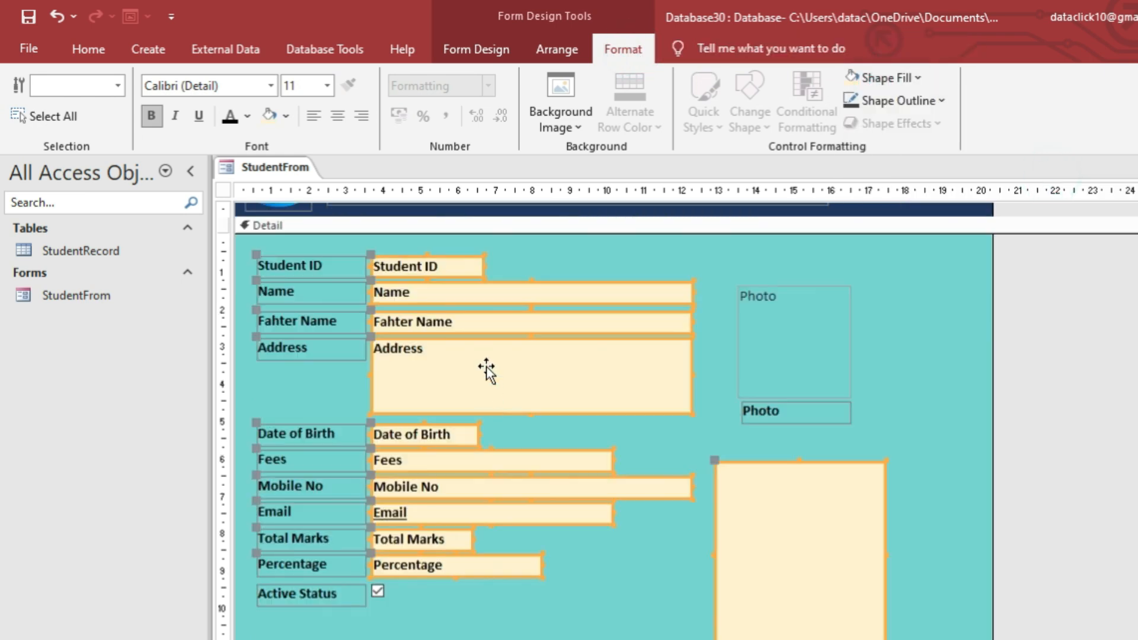
pyautogui.rightClick(487, 370)
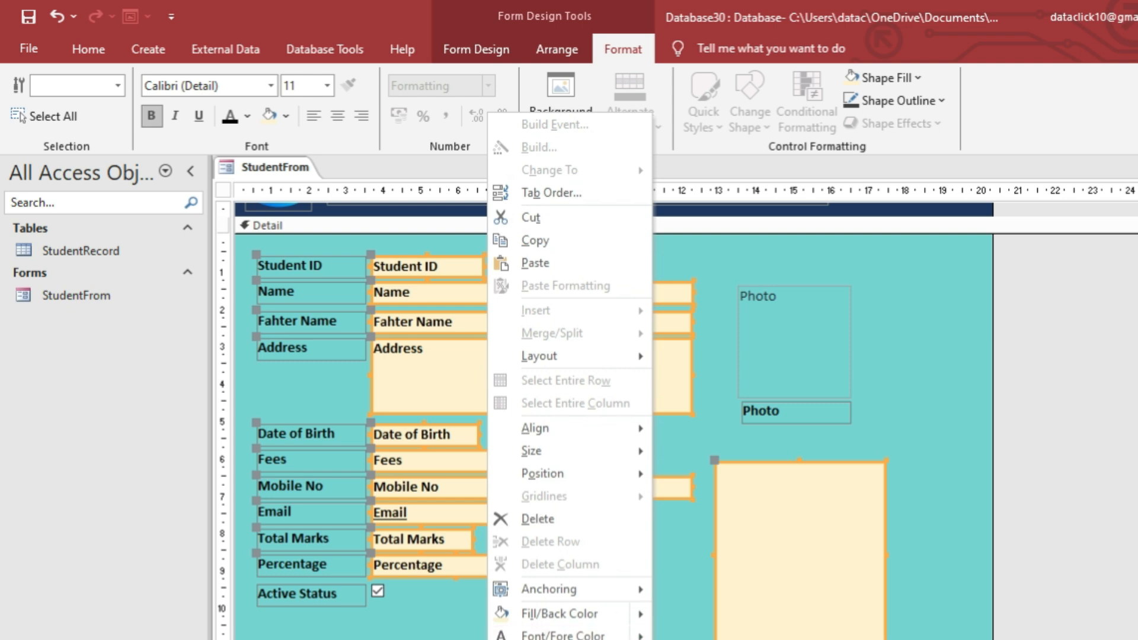
pyautogui.moveTo(498, 583)
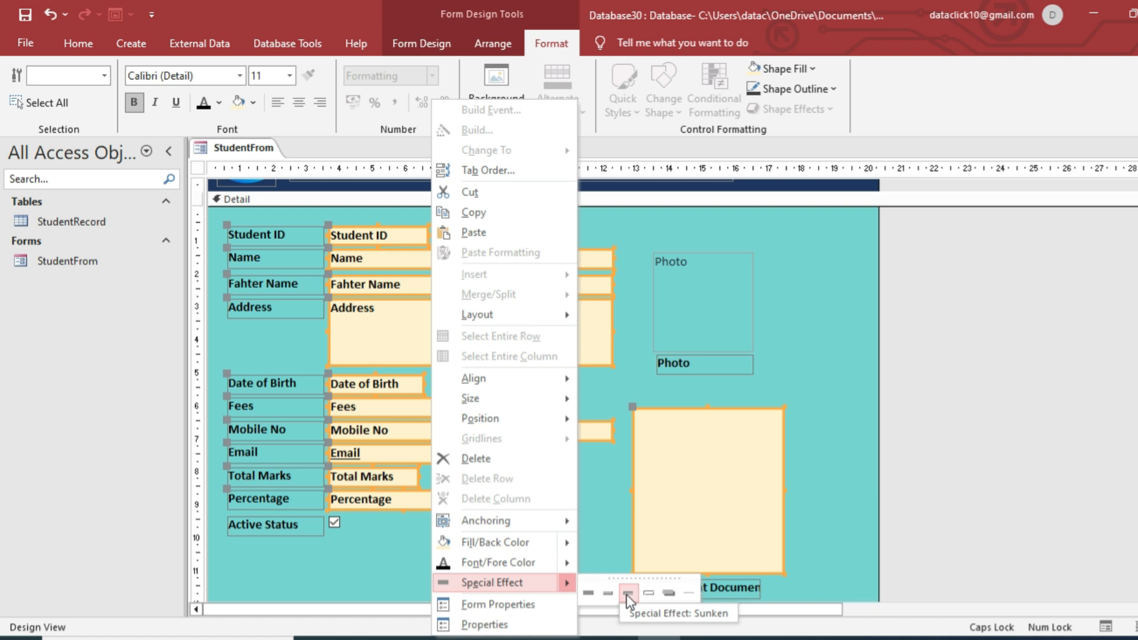
pyautogui.click(628, 594)
pyautogui.click(624, 358)
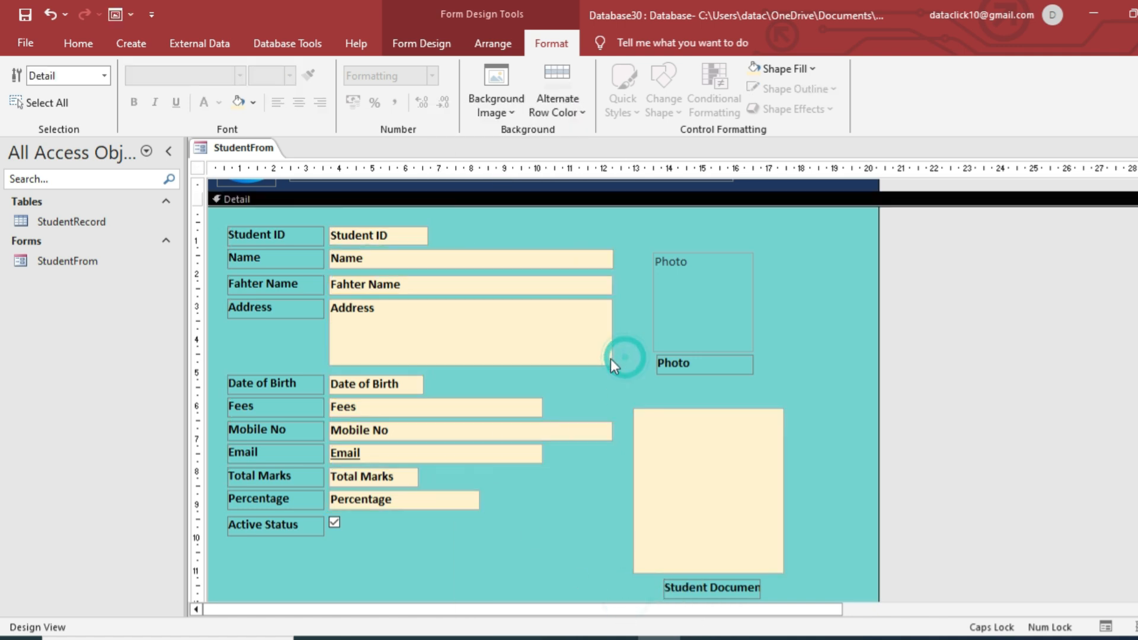
# Preview StudentFrom in Form View.
pyautogui.rightClick(255, 150)
pyautogui.rightClick(261, 152)
pyautogui.rightClick(261, 156)
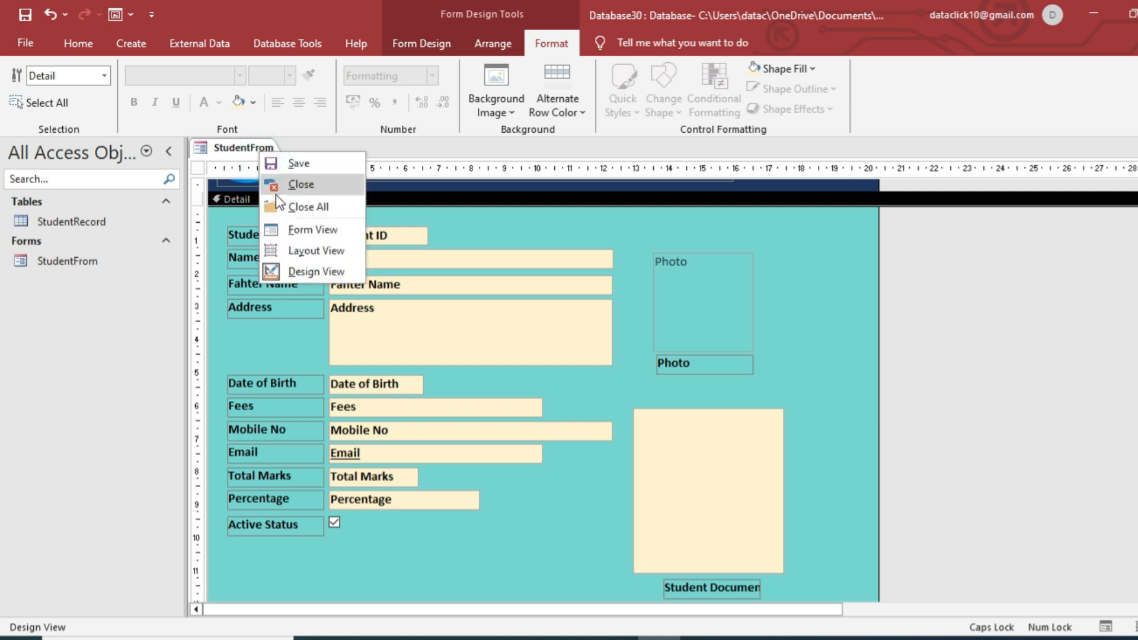
pyautogui.click(313, 229)
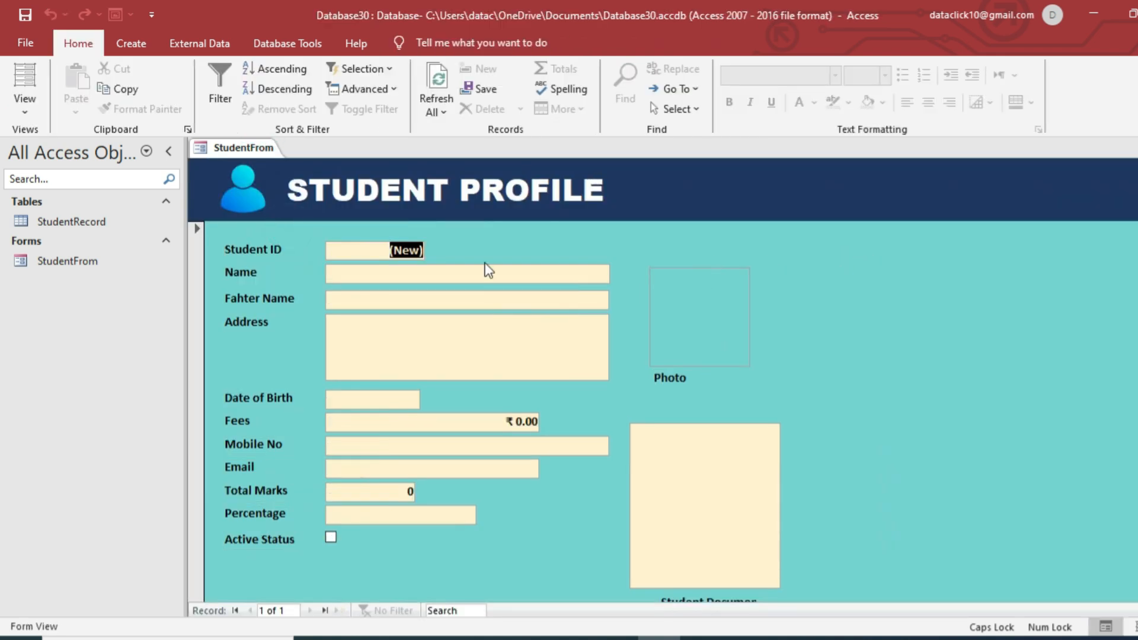
pyautogui.rightClick(539, 261)
# Back in Design View, insert the profile image into the Photo box.
pyautogui.click(610, 326)
pyautogui.click(783, 385)
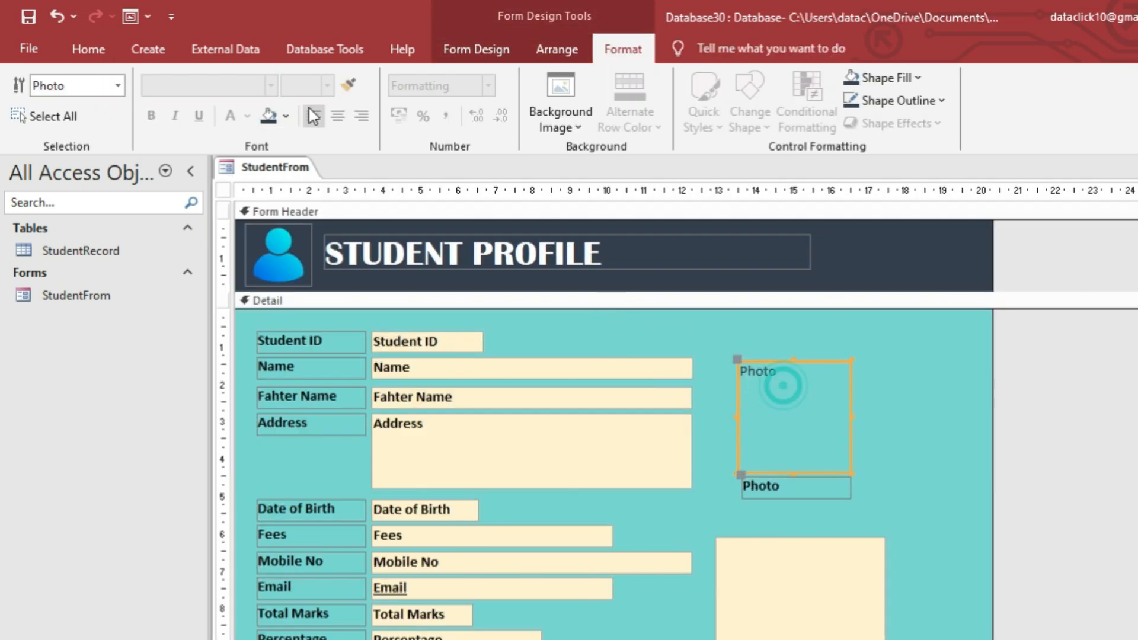
pyautogui.click(501, 49)
pyautogui.click(608, 122)
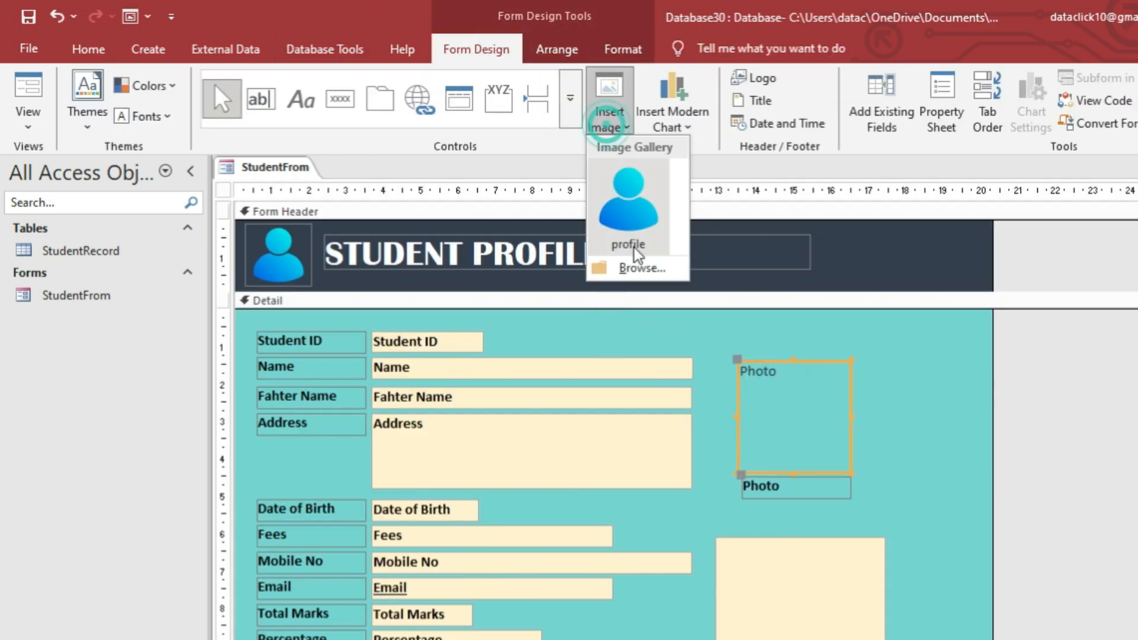
pyautogui.click(632, 198)
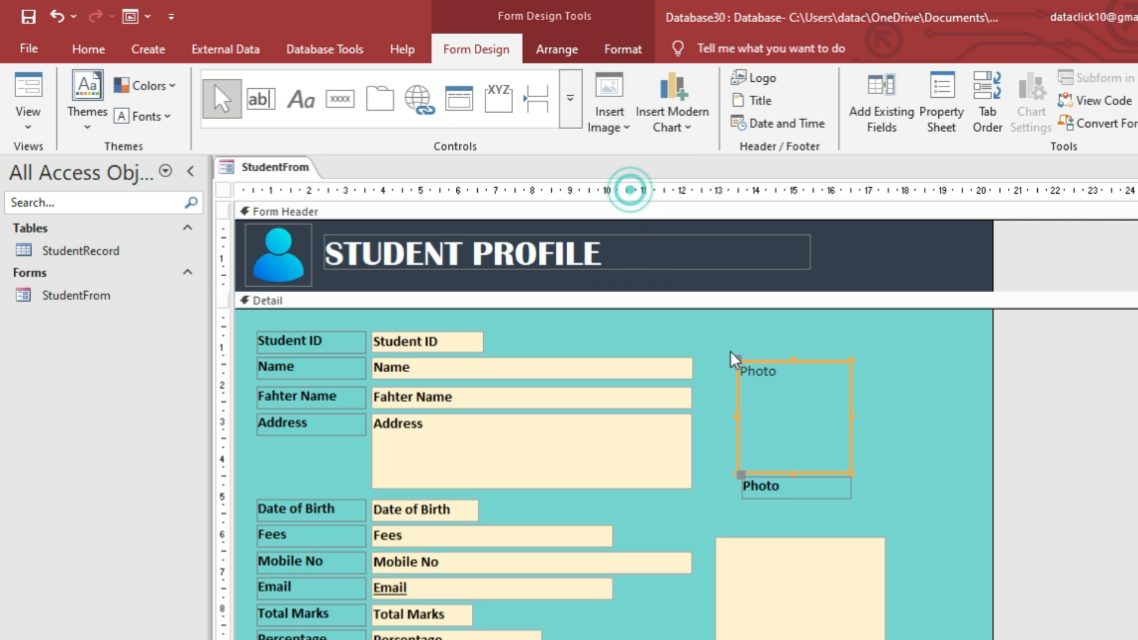
# Preview the form in Form View, then return to Design View.
pyautogui.rightClick(290, 169)
pyautogui.click(324, 254)
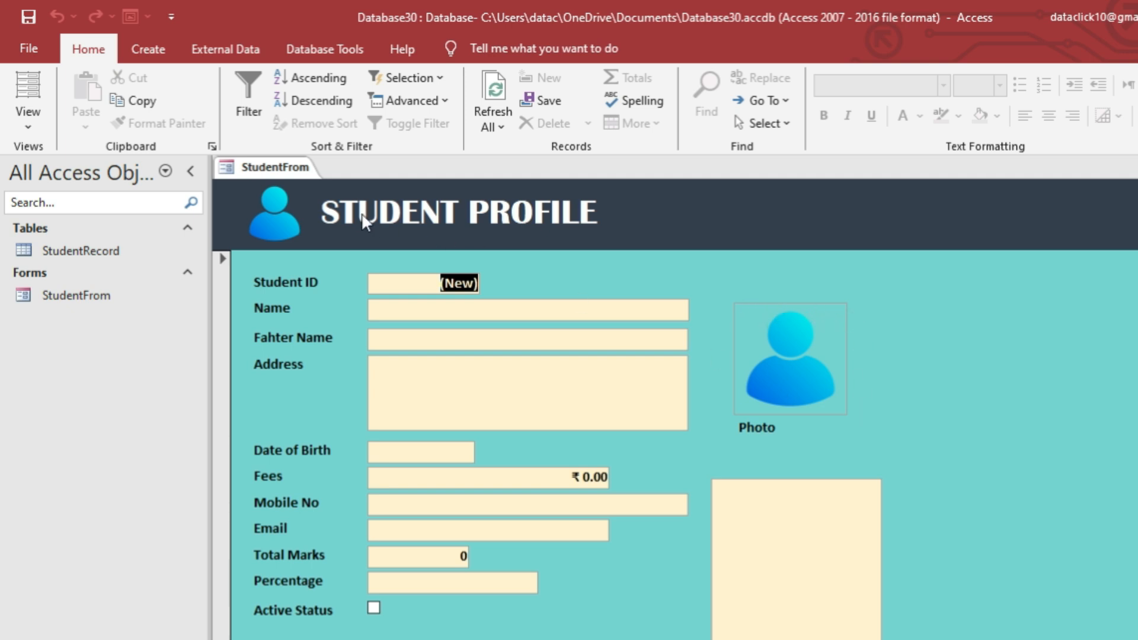
pyautogui.rightClick(297, 174)
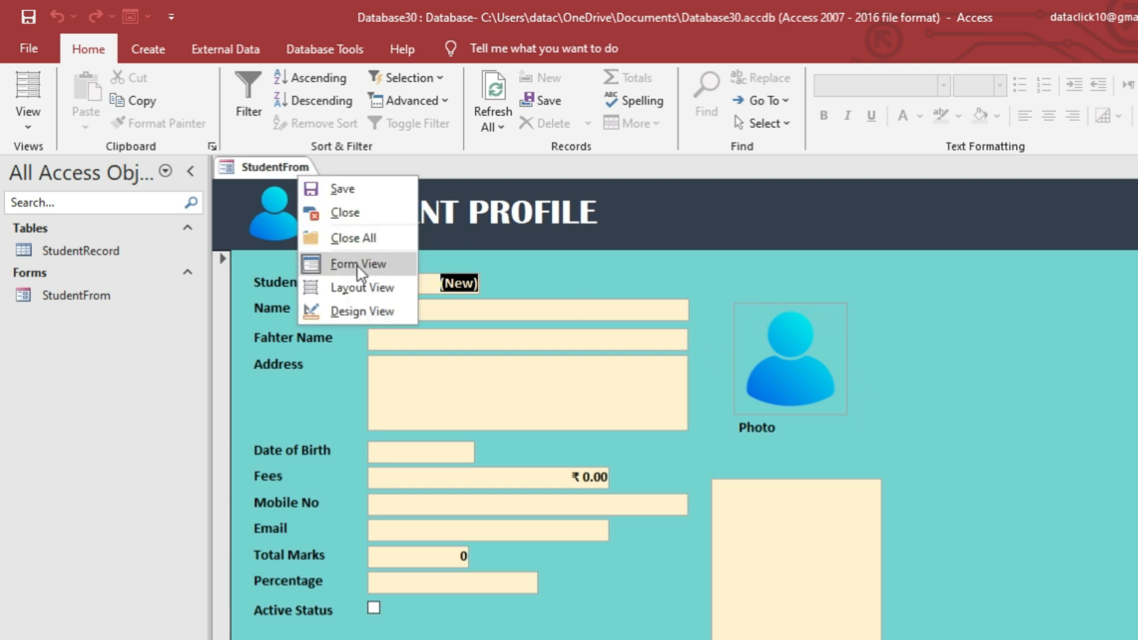
pyautogui.click(362, 310)
# Set the Photo control's Shape Outline to Transparent and check it in Form View.
pyautogui.click(761, 403)
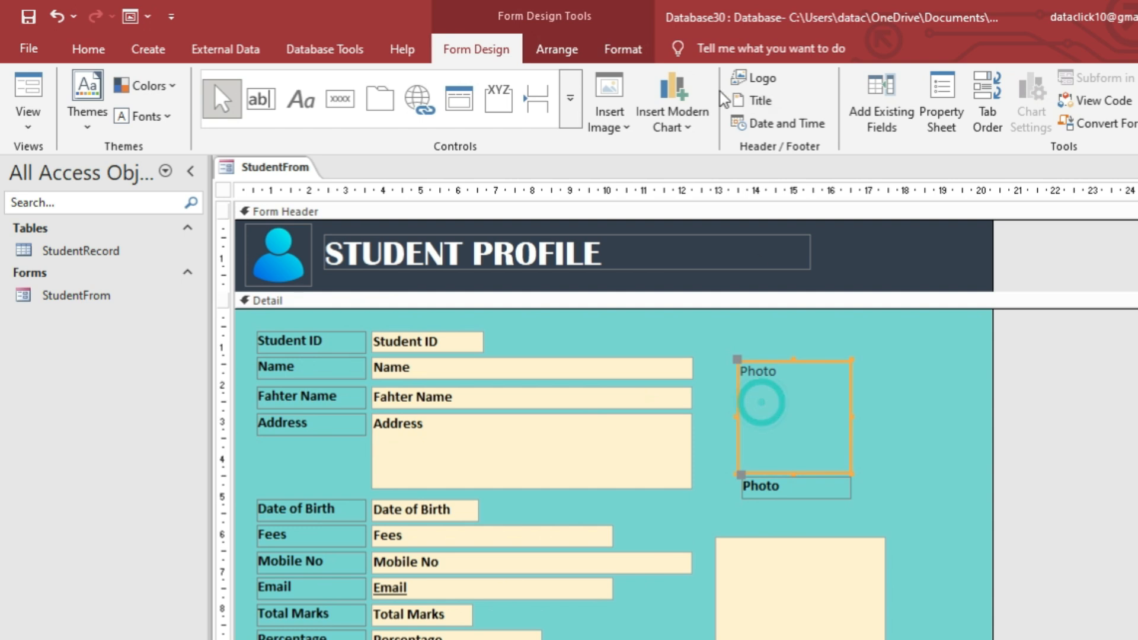
pyautogui.click(617, 48)
pyautogui.click(927, 108)
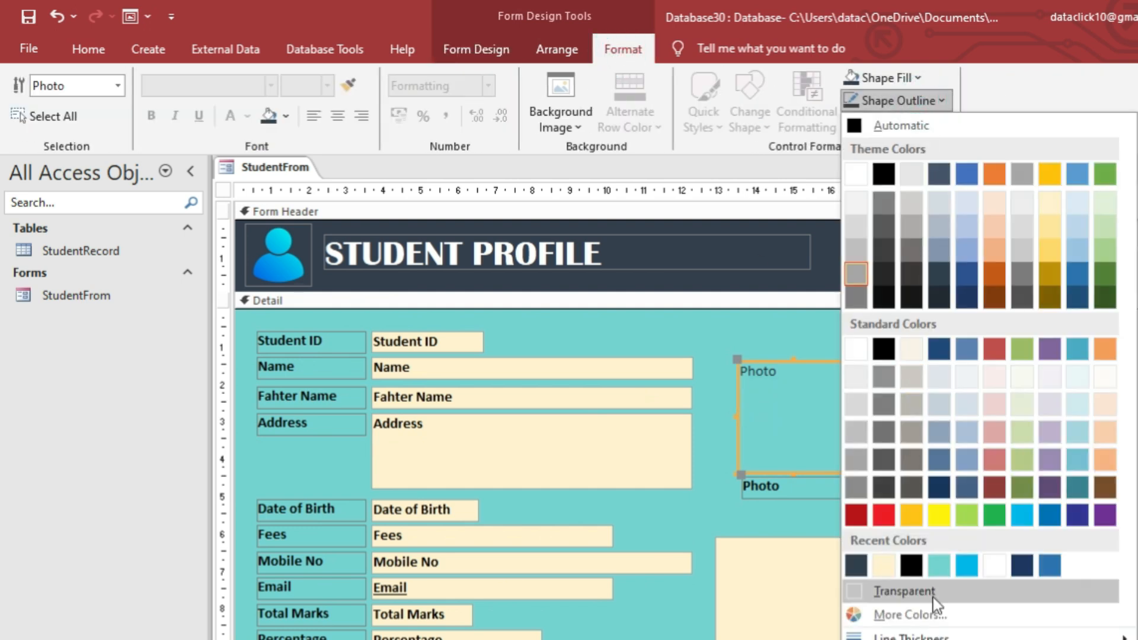
pyautogui.click(905, 591)
pyautogui.click(910, 409)
pyautogui.rightClick(296, 168)
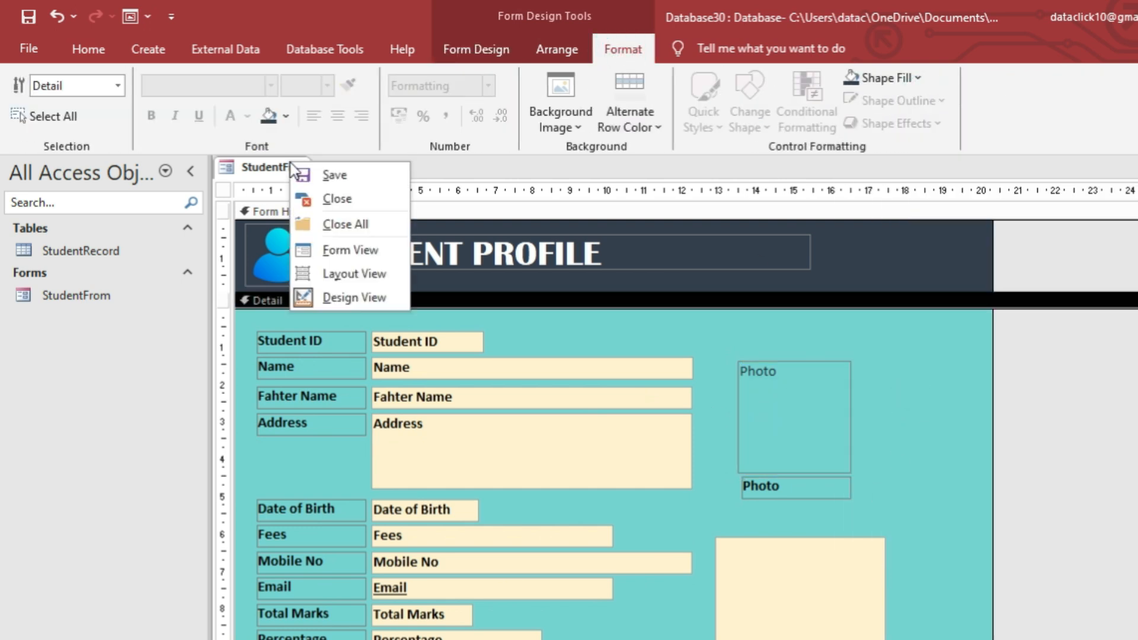
pyautogui.click(341, 254)
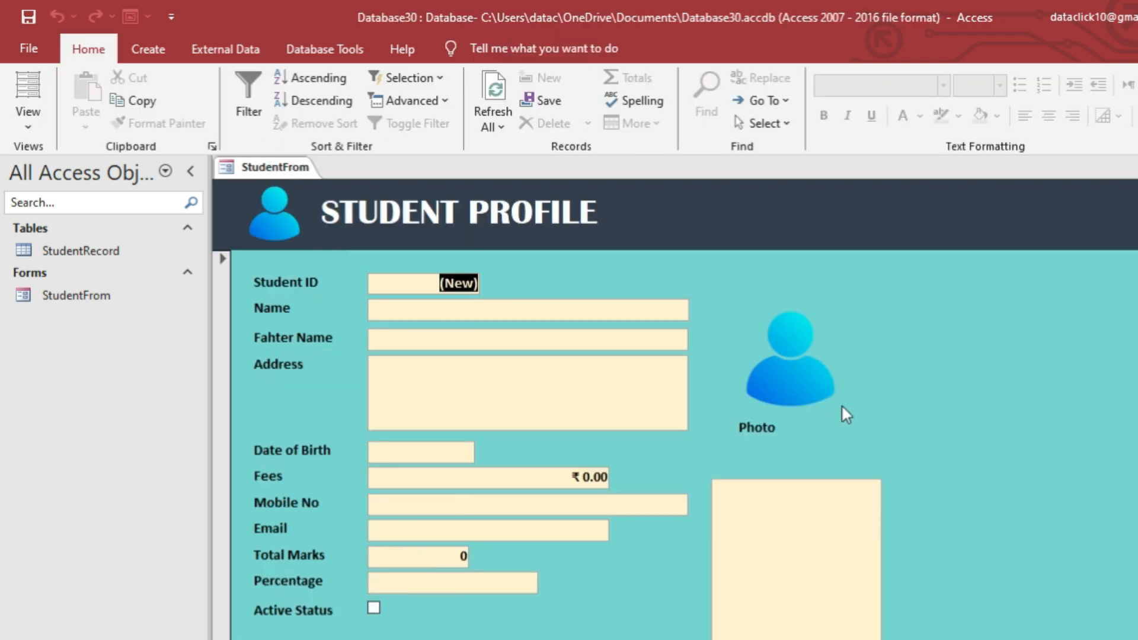
pyautogui.rightClick(563, 287)
pyautogui.click(643, 354)
# Centre the Photo caption text and view the form in Form View.
pyautogui.click(780, 485)
pyautogui.click(337, 119)
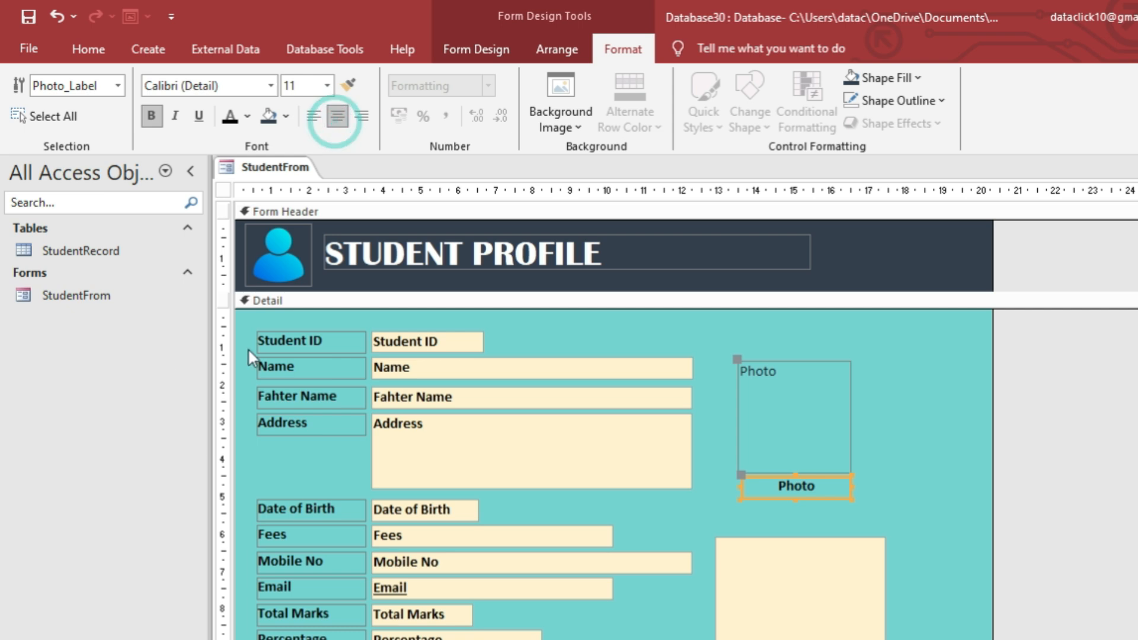
pyautogui.rightClick(264, 178)
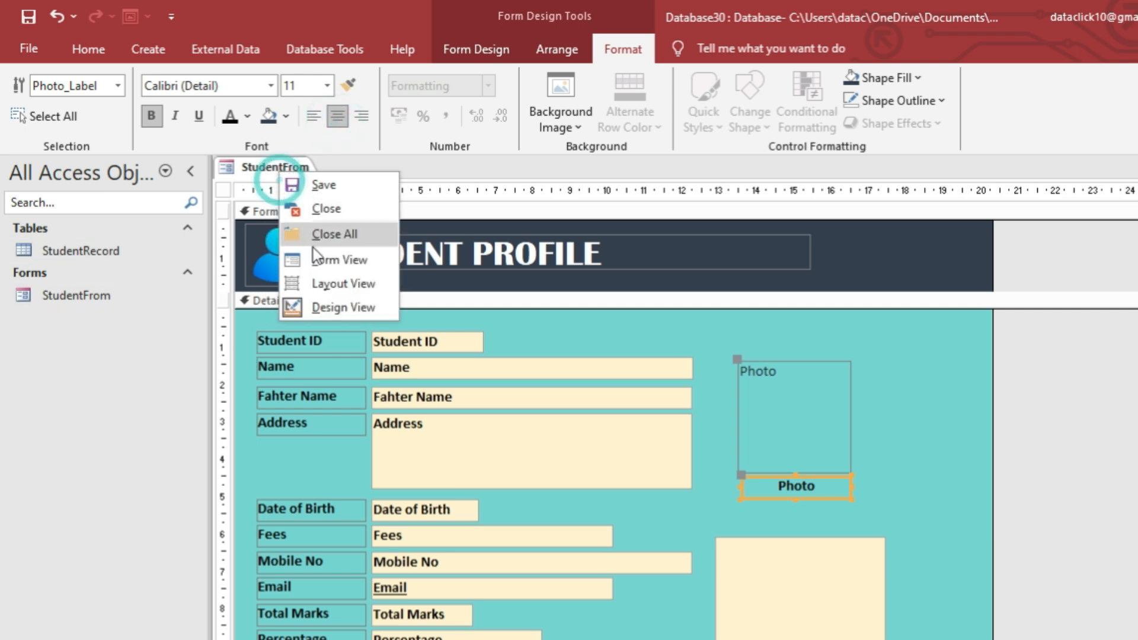
pyautogui.click(317, 254)
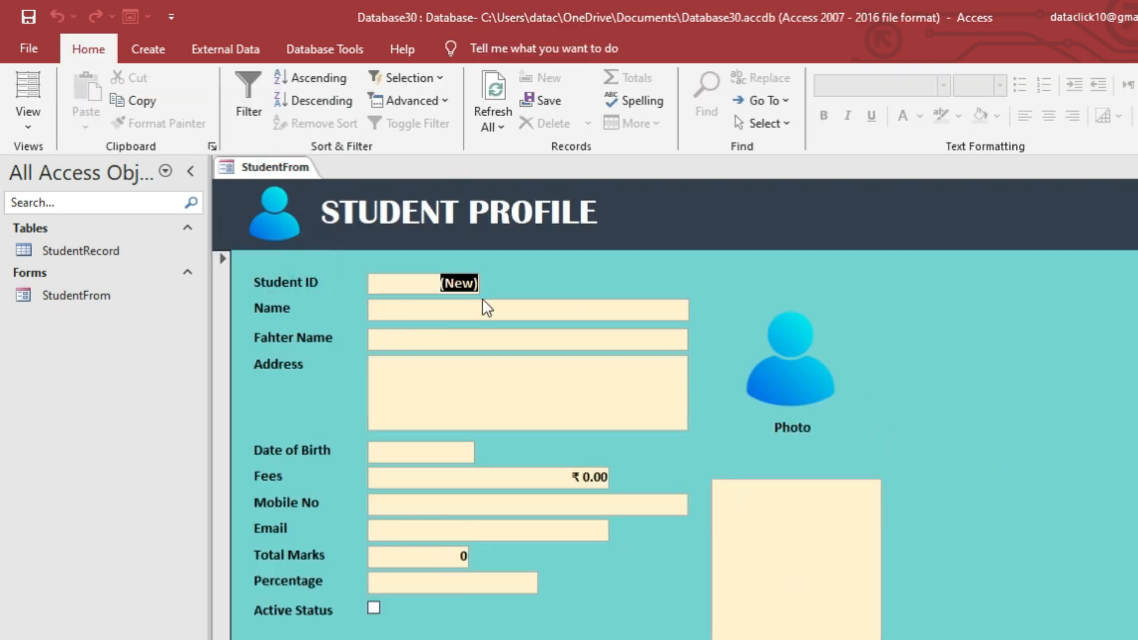
# In Design View, select every StudentFrom field label from Student ID through Student Document.
pyautogui.rightClick(312, 269)
pyautogui.click(409, 332)
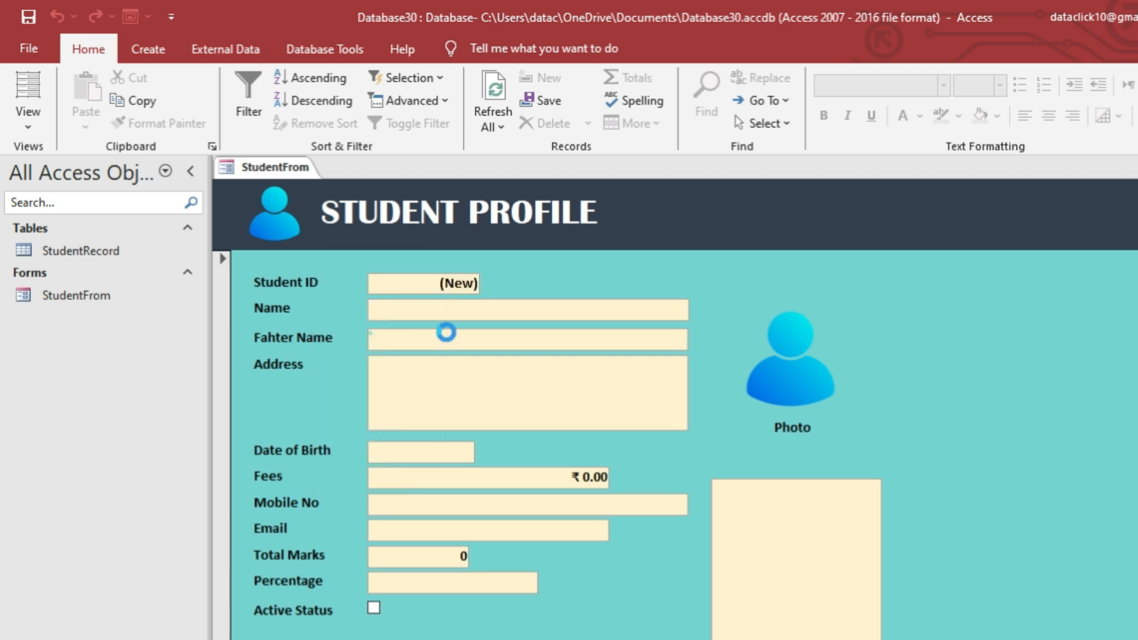
pyautogui.click(298, 344)
pyautogui.keyDown('shift'); pyautogui.click(325, 368); pyautogui.keyUp('shift')
pyautogui.keyDown('shift'); pyautogui.click(326, 396); pyautogui.keyUp('shift')
pyautogui.keyDown('shift'); pyautogui.click(329, 425); pyautogui.keyUp('shift')
pyautogui.keyDown('shift'); pyautogui.click(325, 513); pyautogui.keyUp('shift')
pyautogui.keyDown('shift'); pyautogui.click(321, 538); pyautogui.keyUp('shift')
pyautogui.keyDown('shift'); pyautogui.click(319, 564); pyautogui.keyUp('shift')
pyautogui.keyDown('shift'); pyautogui.click(319, 588); pyautogui.keyUp('shift')
pyautogui.keyDown('shift'); pyautogui.click(318, 614); pyautogui.keyUp('shift')
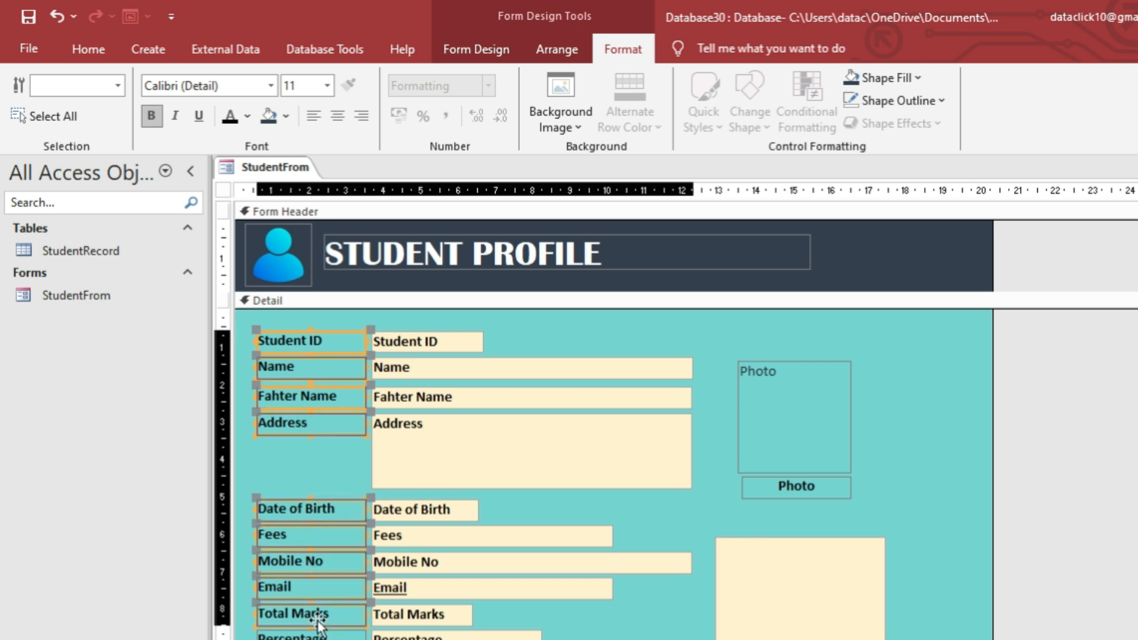
pyautogui.keyDown('shift'); pyautogui.click(318, 635); pyautogui.keyUp('shift')
pyautogui.scroll(-3, 762, 518)
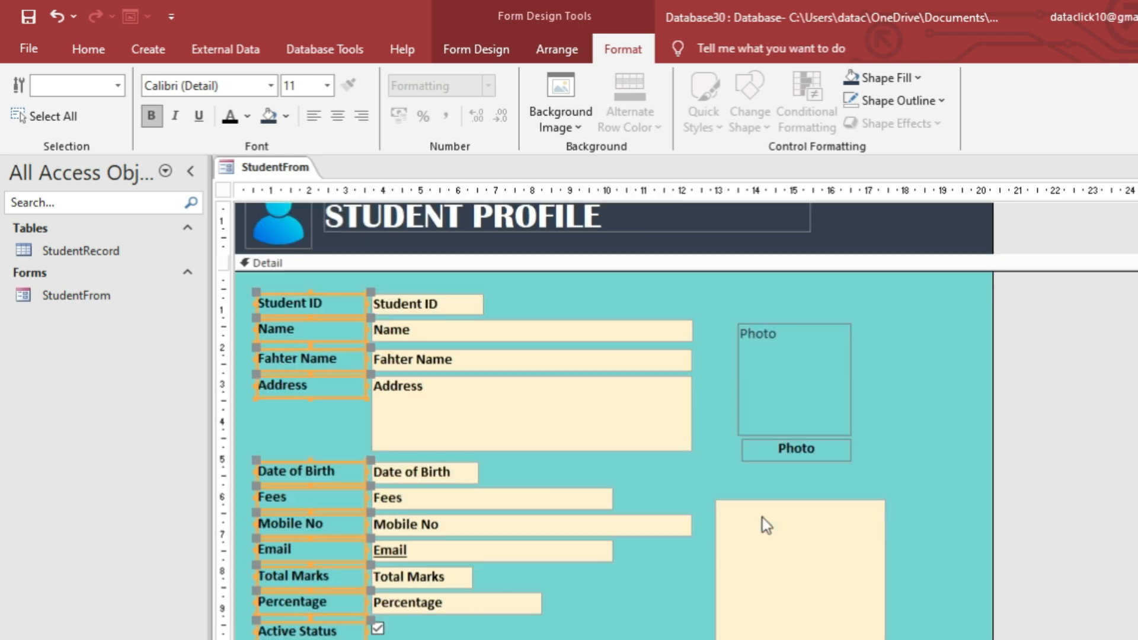
pyautogui.keyDown('shift'); pyautogui.click(791, 375); pyautogui.keyUp('shift')
pyautogui.keyDown('shift'); pyautogui.click(806, 630); pyautogui.keyUp('shift')
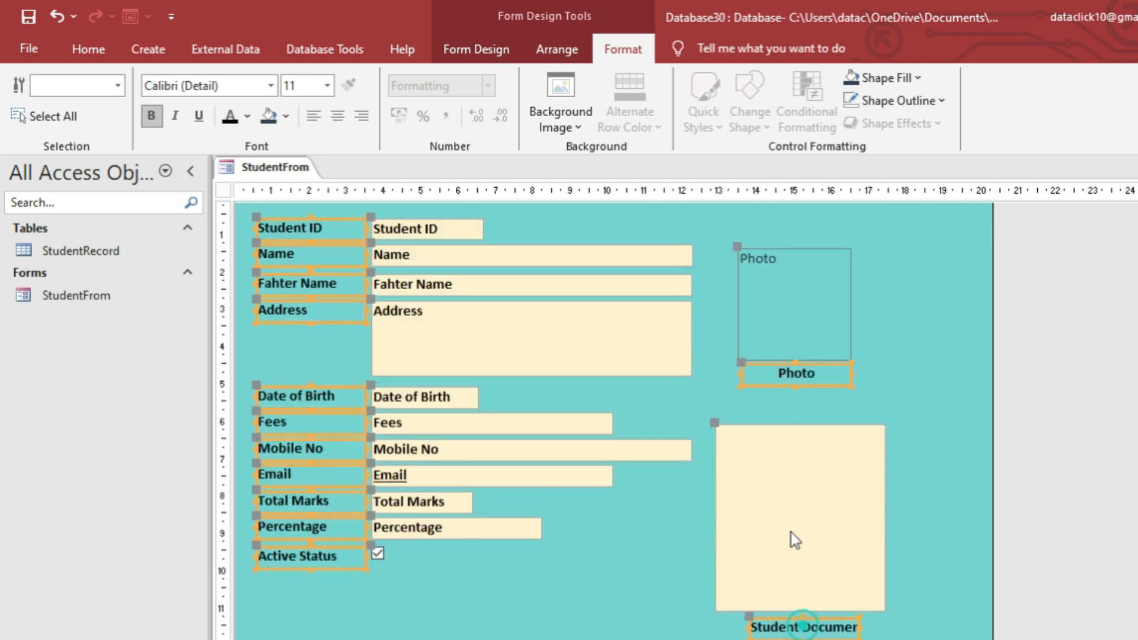
# Fill the selected labels with pale yellow and save the form.
pyautogui.click(890, 78)
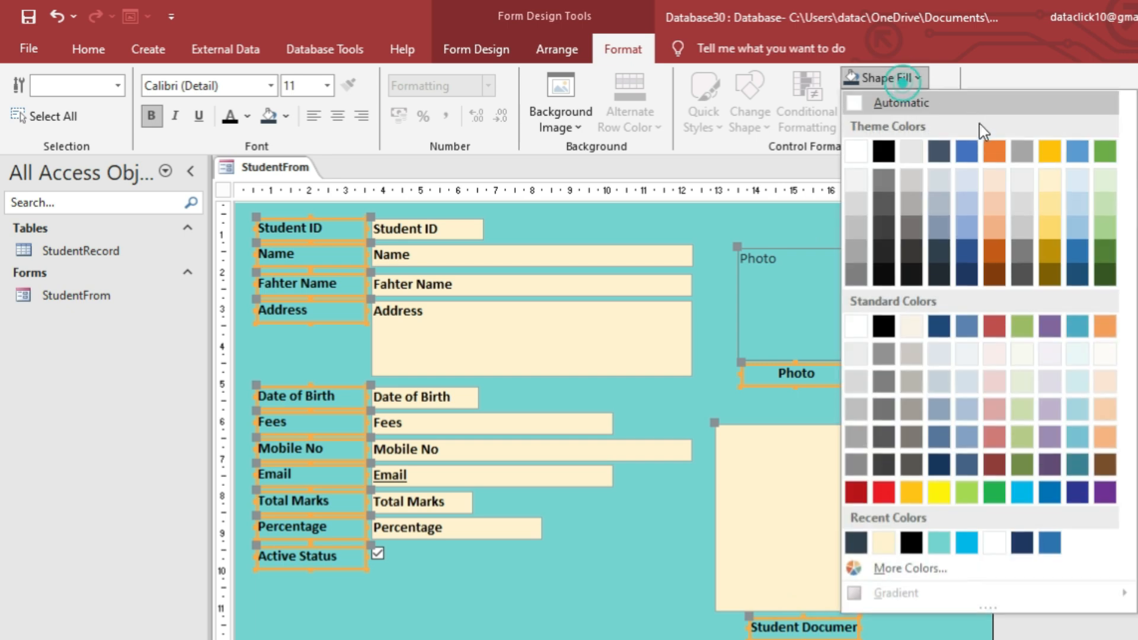
pyautogui.click(1054, 203)
pyautogui.rightClick(255, 169)
pyautogui.click(282, 169)
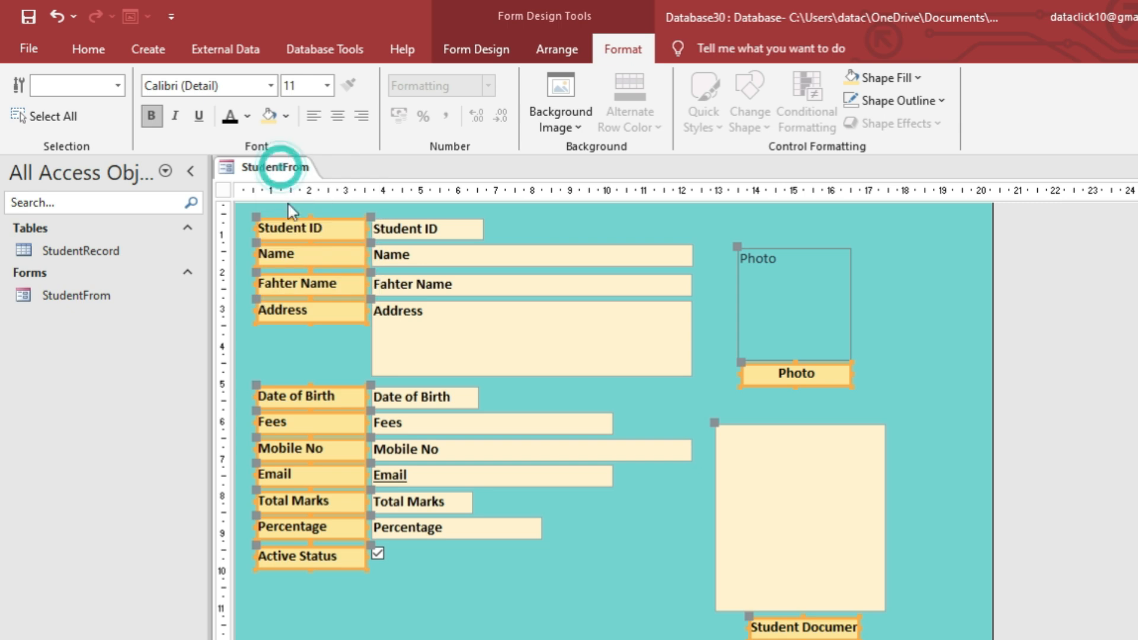
# Check the yellow labels in Form View, then close StudentFrom.
pyautogui.rightClick(283, 176)
pyautogui.click(332, 262)
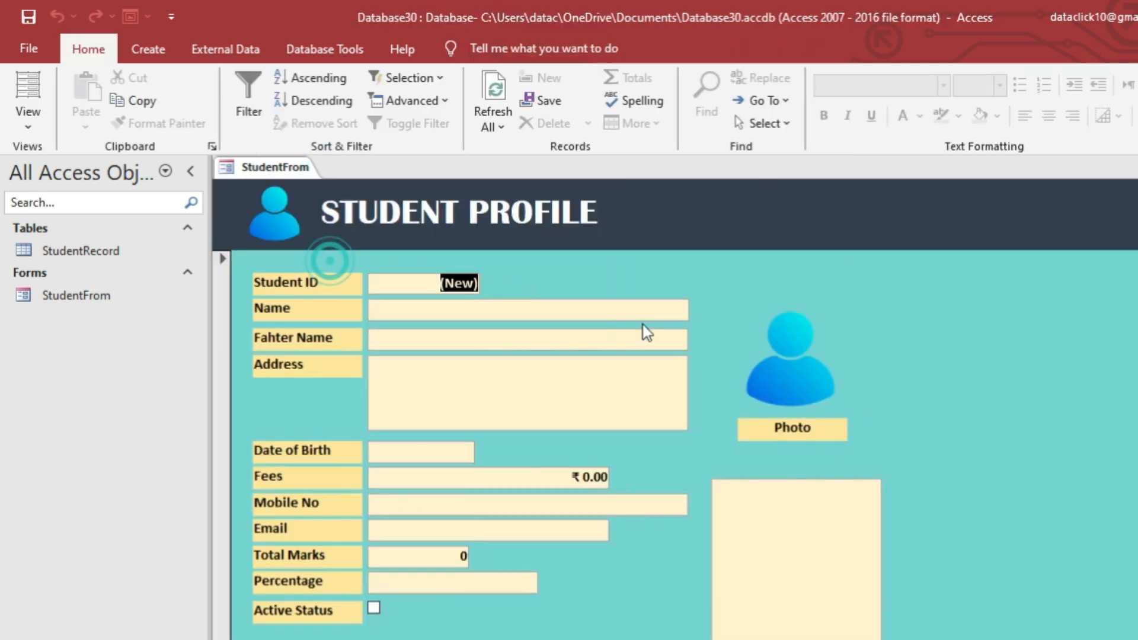
pyautogui.scroll(-1, 817, 391)
pyautogui.scroll(1, 817, 391)
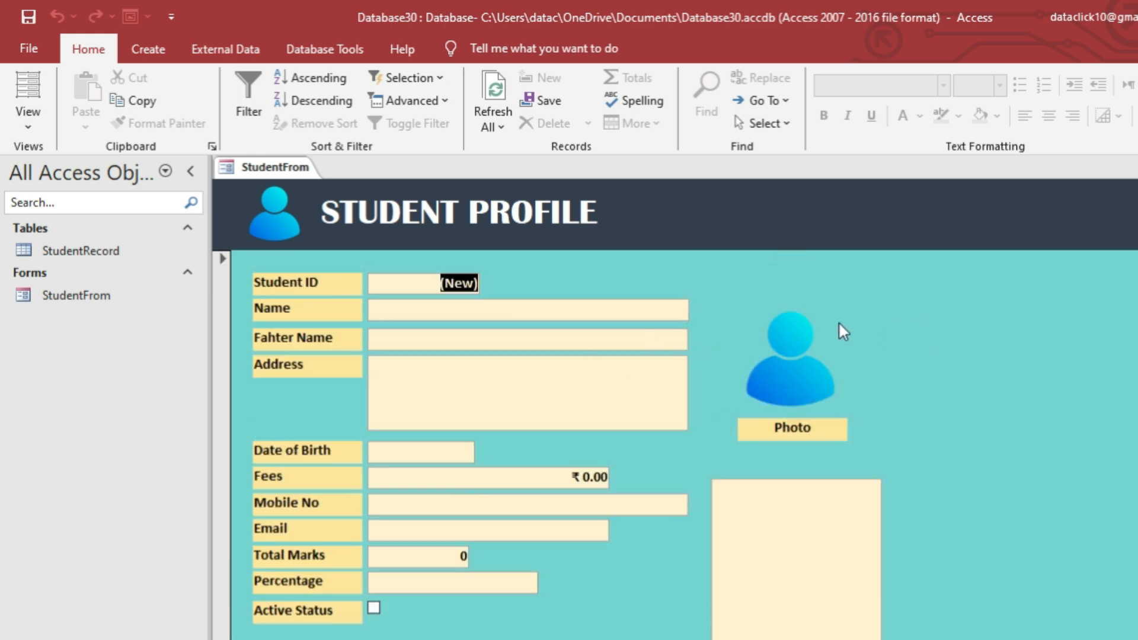
pyautogui.click(569, 365)
pyautogui.click(545, 362)
pyautogui.rightClick(277, 172)
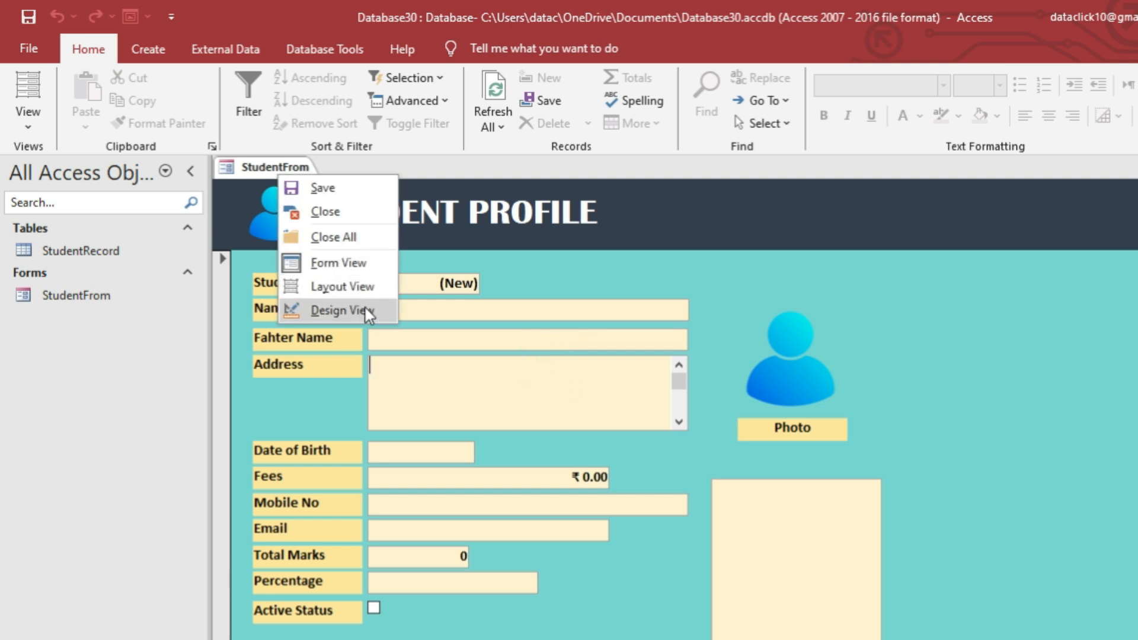
pyautogui.click(638, 288)
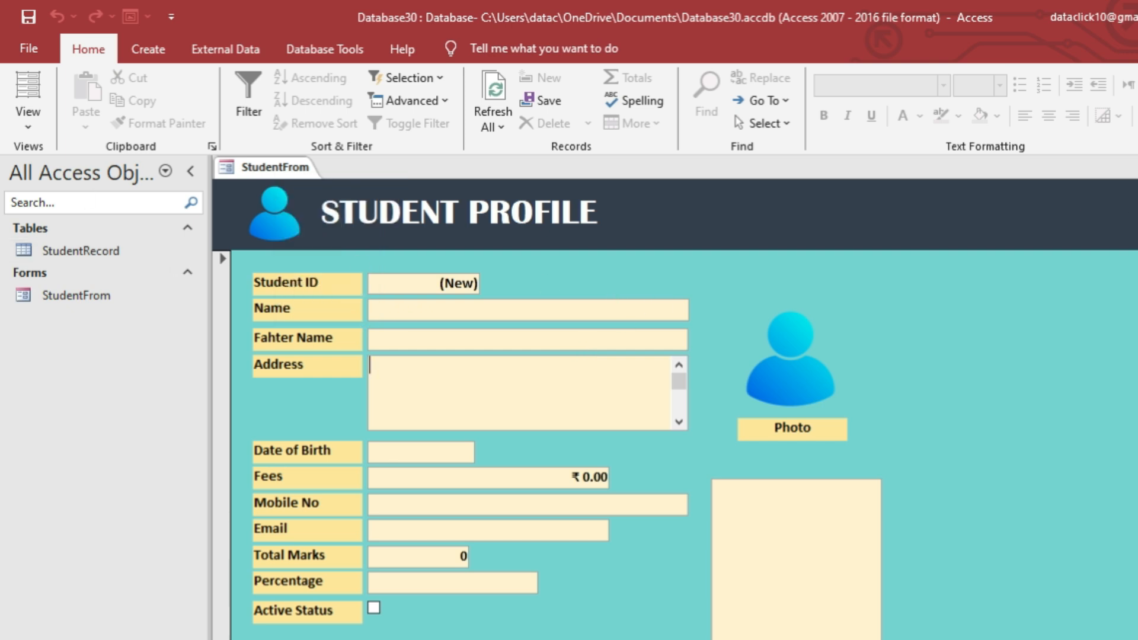
pyautogui.hotkey('ctrl', 'w')
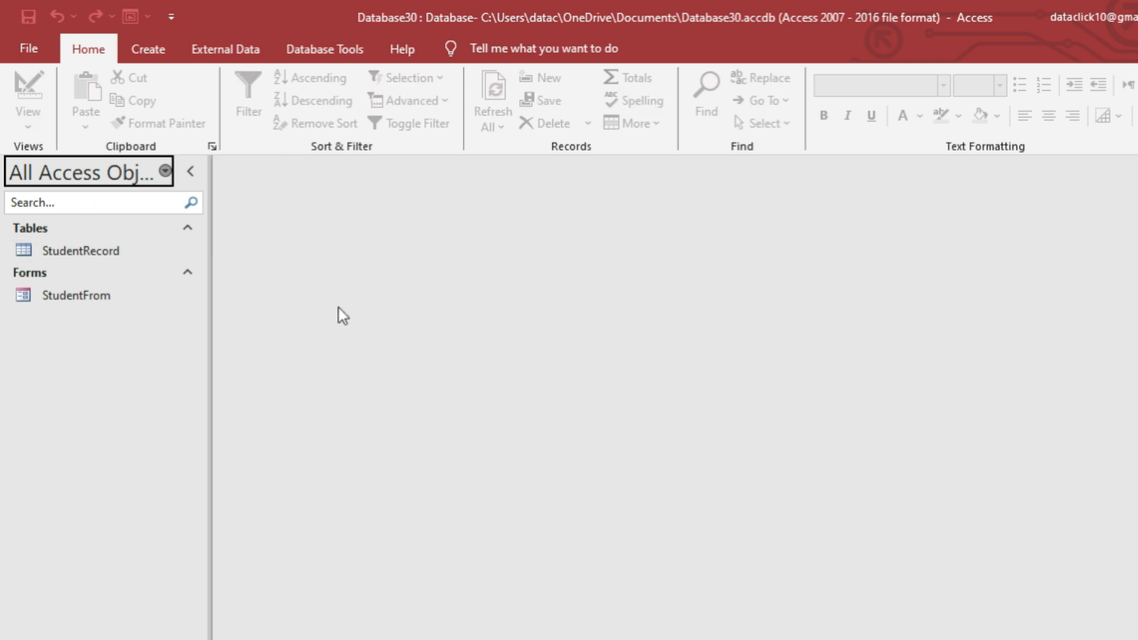
# Launch the Report Wizard from the Create ribbon.
pyautogui.click(156, 50)
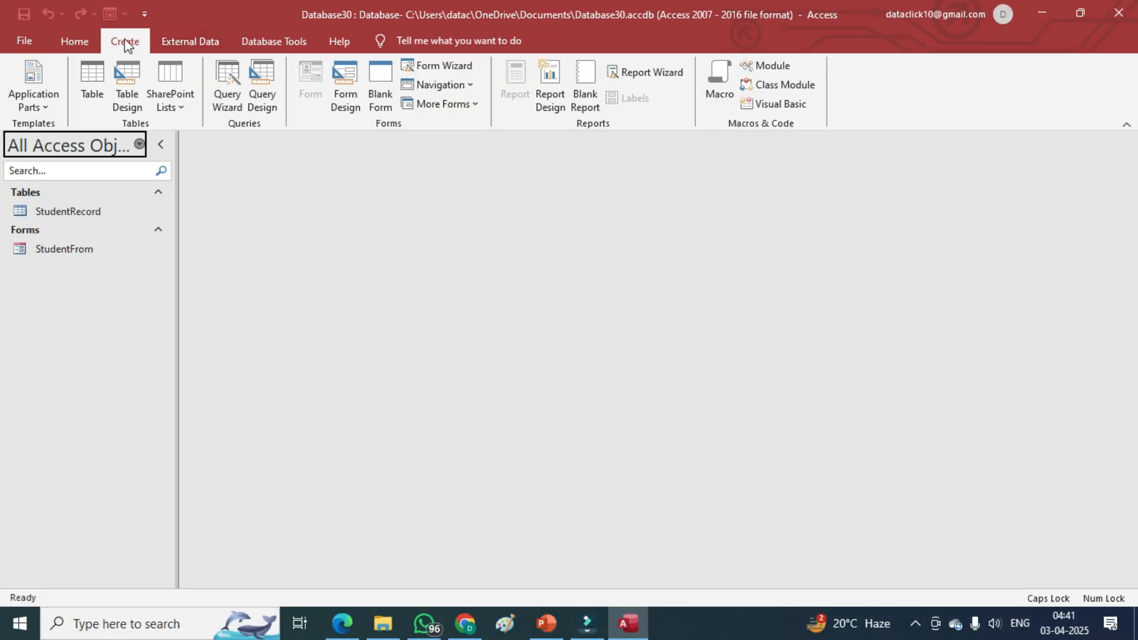
pyautogui.click(648, 73)
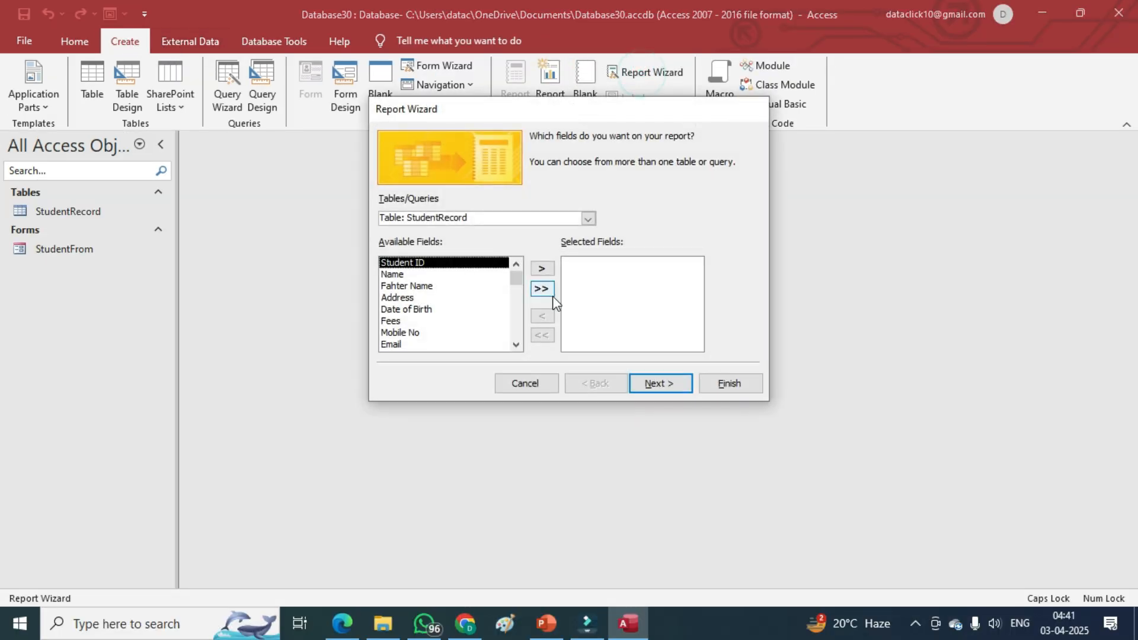
pyautogui.scroll(-5, 434, 333)
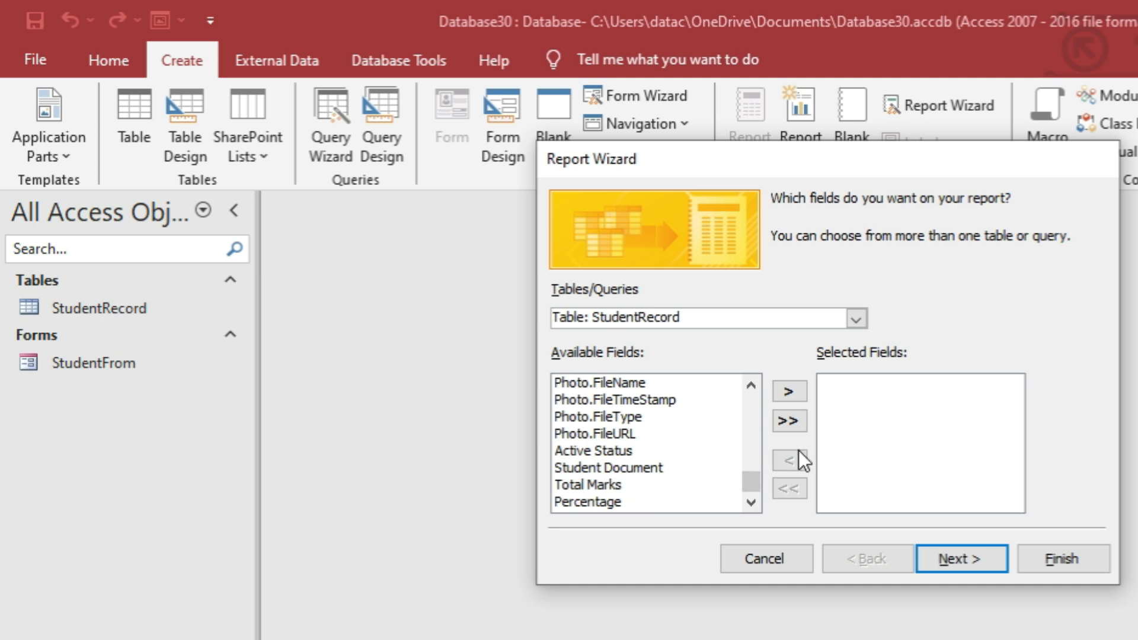
pyautogui.moveTo(750, 481); pyautogui.dragTo(748, 379)
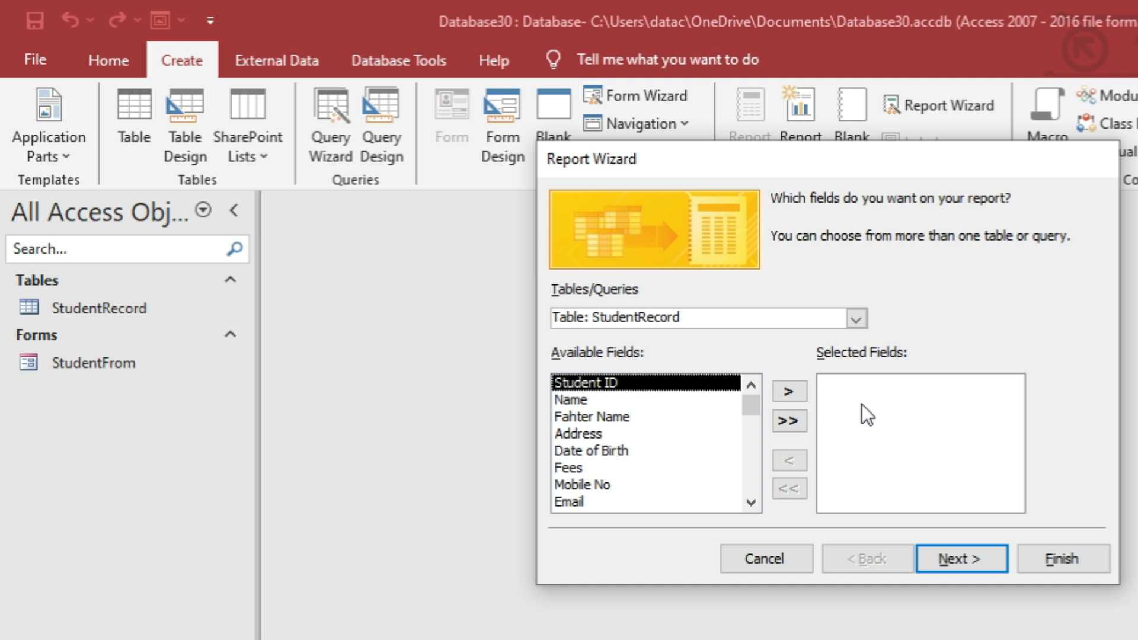
# Add the StudentRecord fields Student ID through Photo to the report.
pyautogui.click(785, 393)
pyautogui.click(785, 394)
pyautogui.click(785, 393)
pyautogui.click(785, 393)
pyautogui.click(785, 393)
pyautogui.click(781, 393)
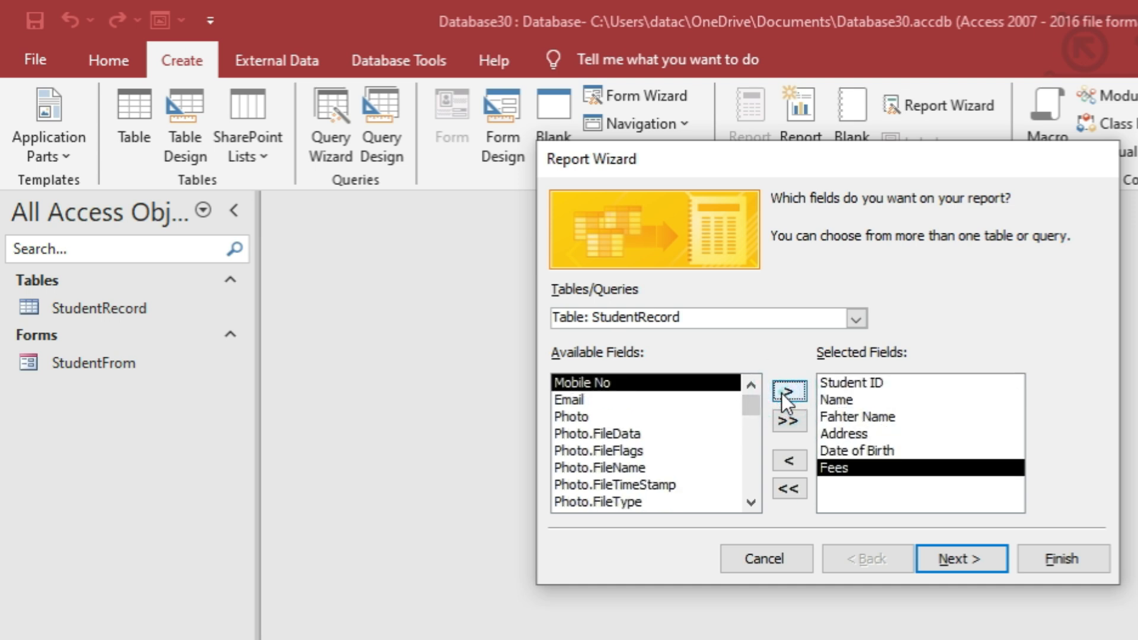
pyautogui.click(781, 393)
pyautogui.click(781, 393)
pyautogui.click(782, 393)
pyautogui.click(781, 393)
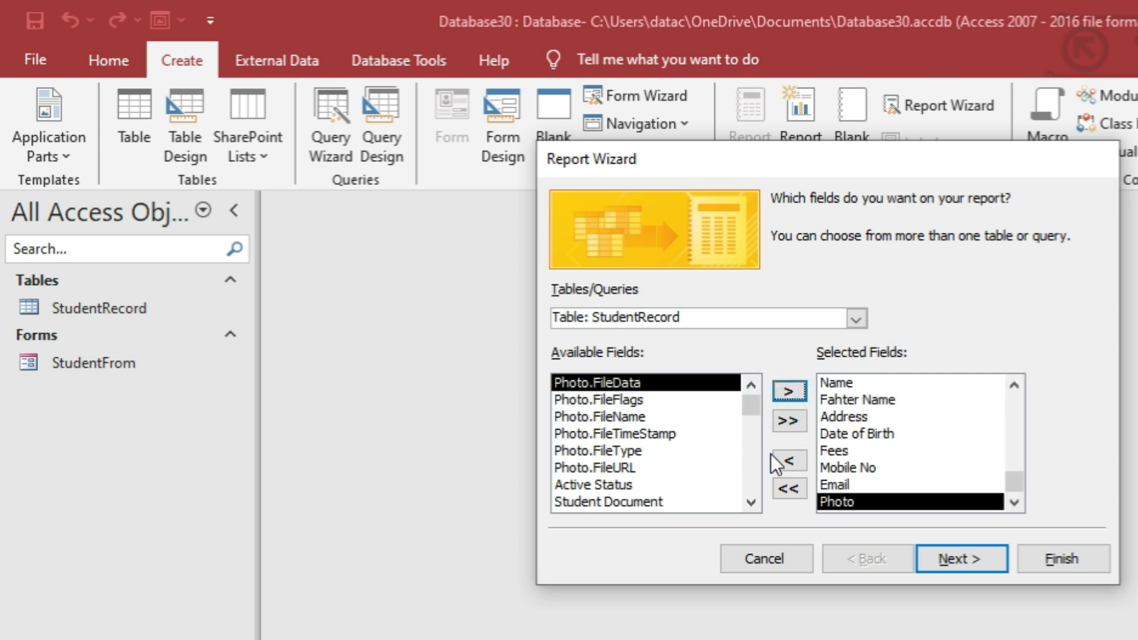
# Add Active Status, Total Marks and Percentage, then proceed to grouping.
pyautogui.click(612, 486)
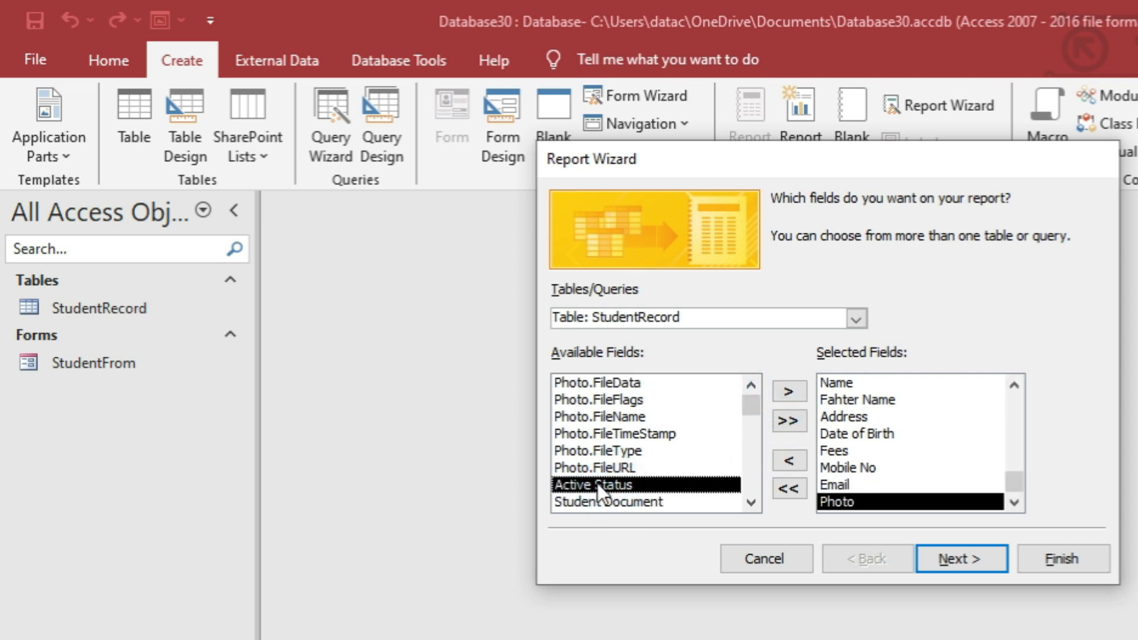
pyautogui.click(782, 393)
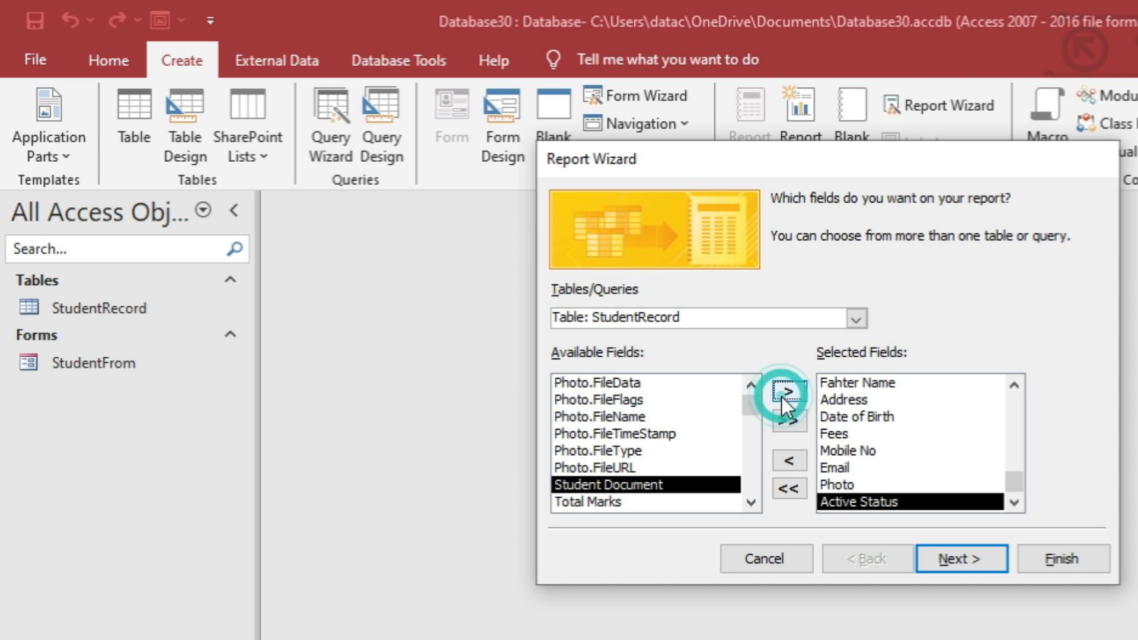
pyautogui.click(592, 501)
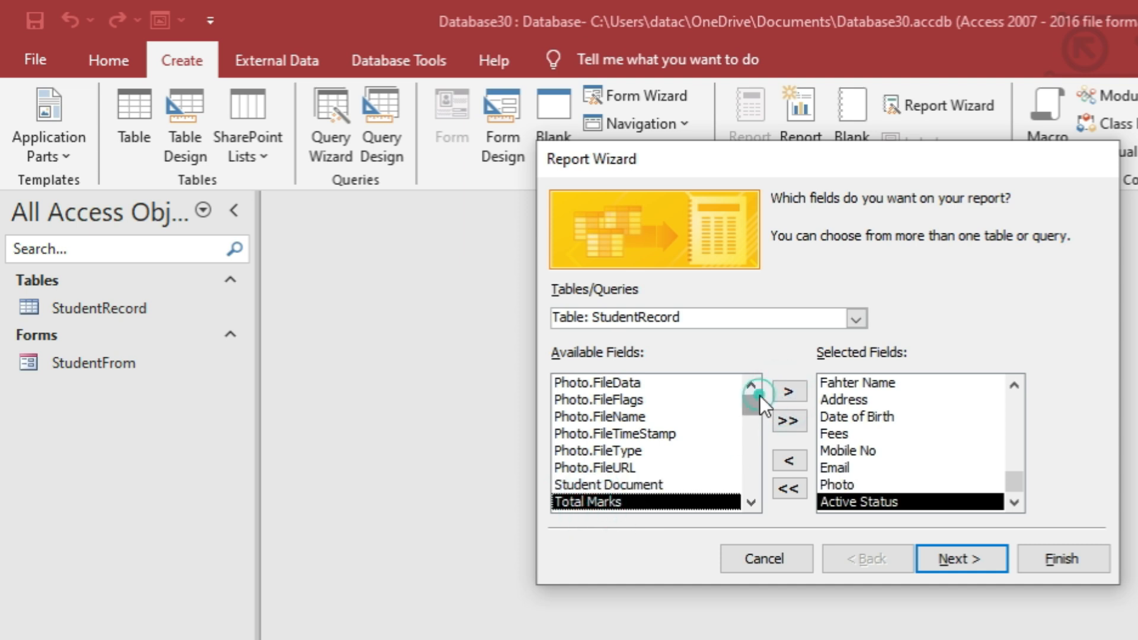
pyautogui.click(780, 393)
pyautogui.click(778, 393)
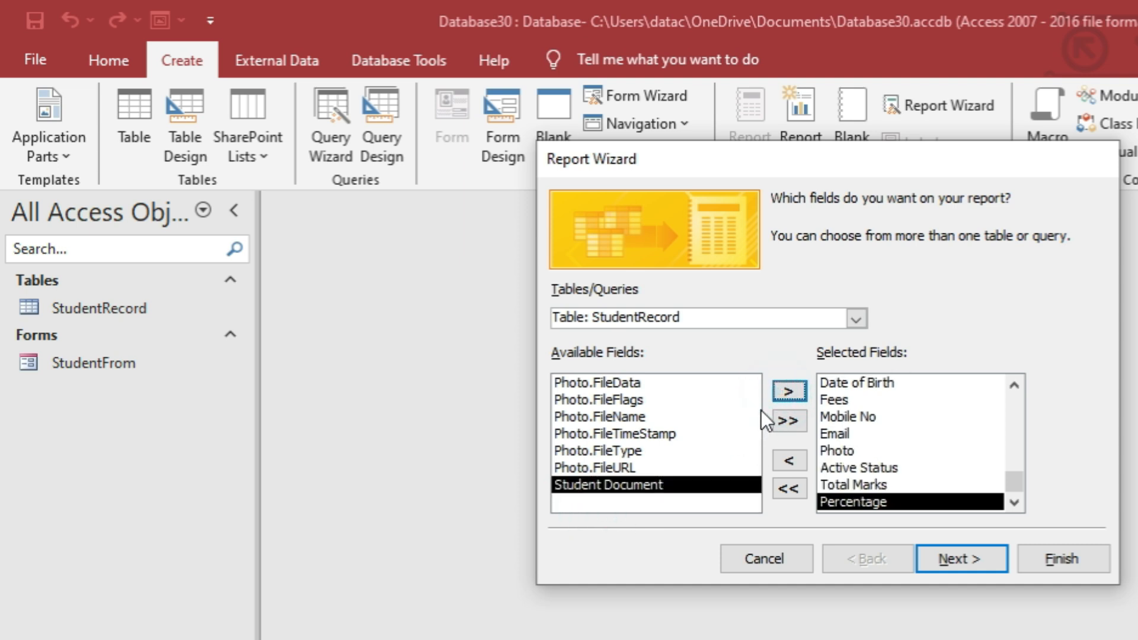
pyautogui.click(964, 554)
# Choose the Columnar layout and the option to modify the report's design.
pyautogui.click(962, 556)
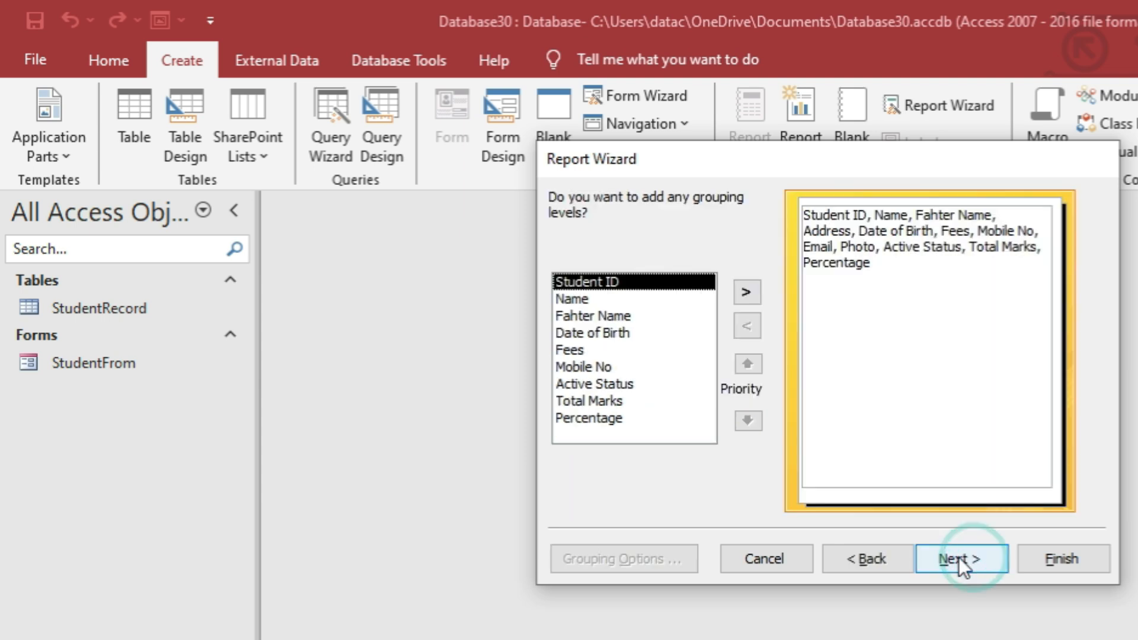
pyautogui.click(962, 556)
pyautogui.click(962, 556)
pyautogui.click(884, 558)
pyautogui.click(859, 252)
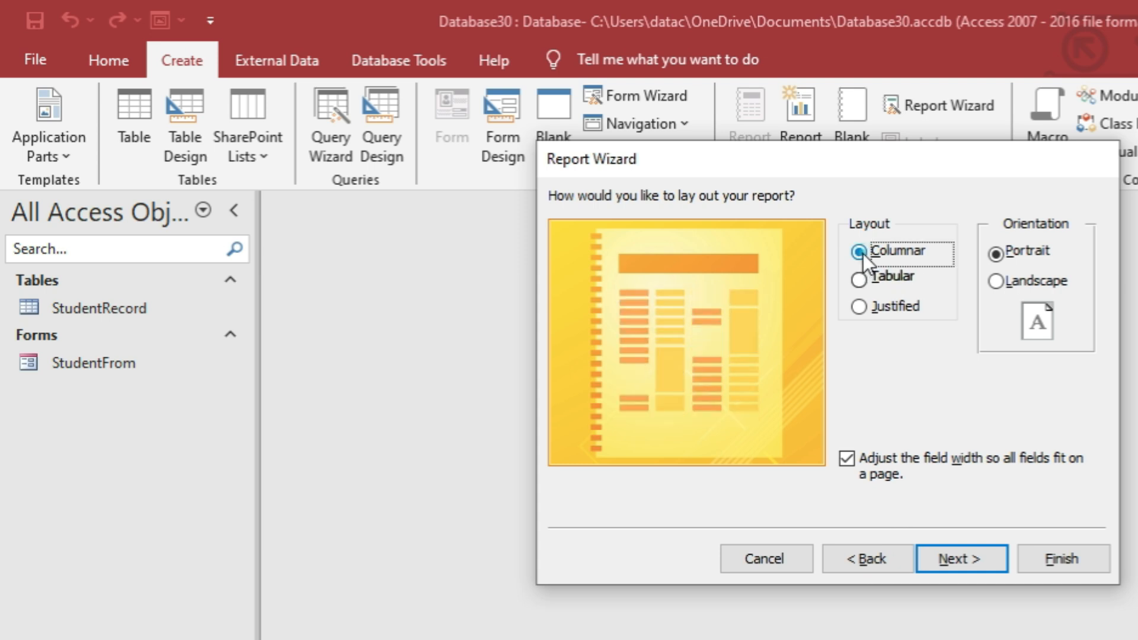
pyautogui.click(886, 278)
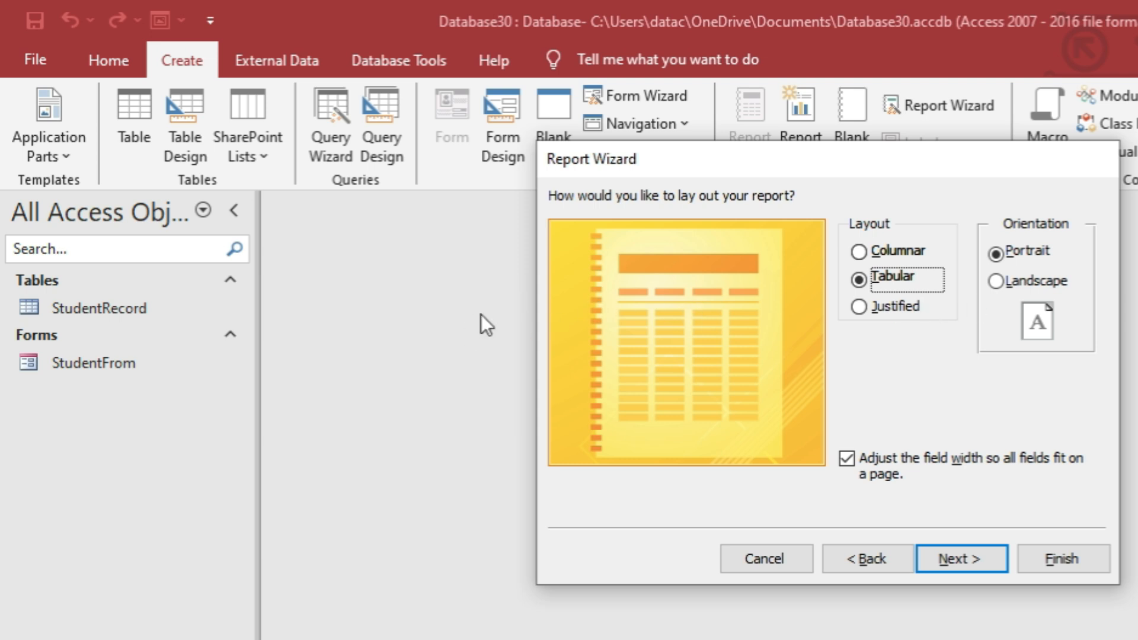
pyautogui.click(870, 252)
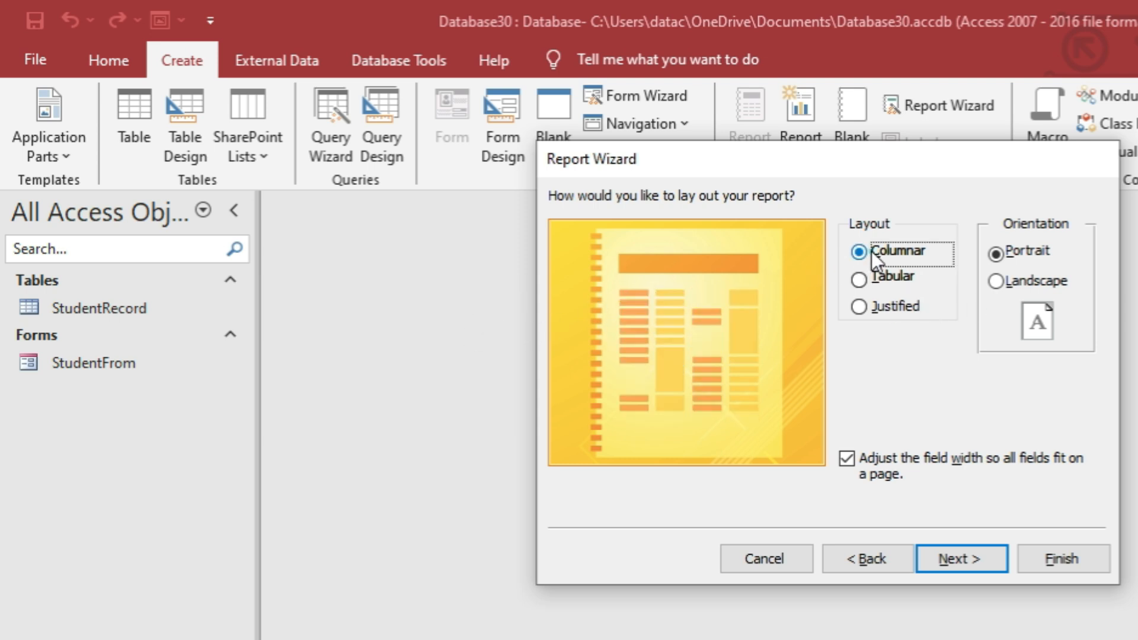
pyautogui.click(955, 552)
pyautogui.click(834, 427)
# Title the report StudentReport and finish the wizard.
pyautogui.moveTo(803, 226); pyautogui.dragTo(848, 225)
pyautogui.doubleClick(854, 224)
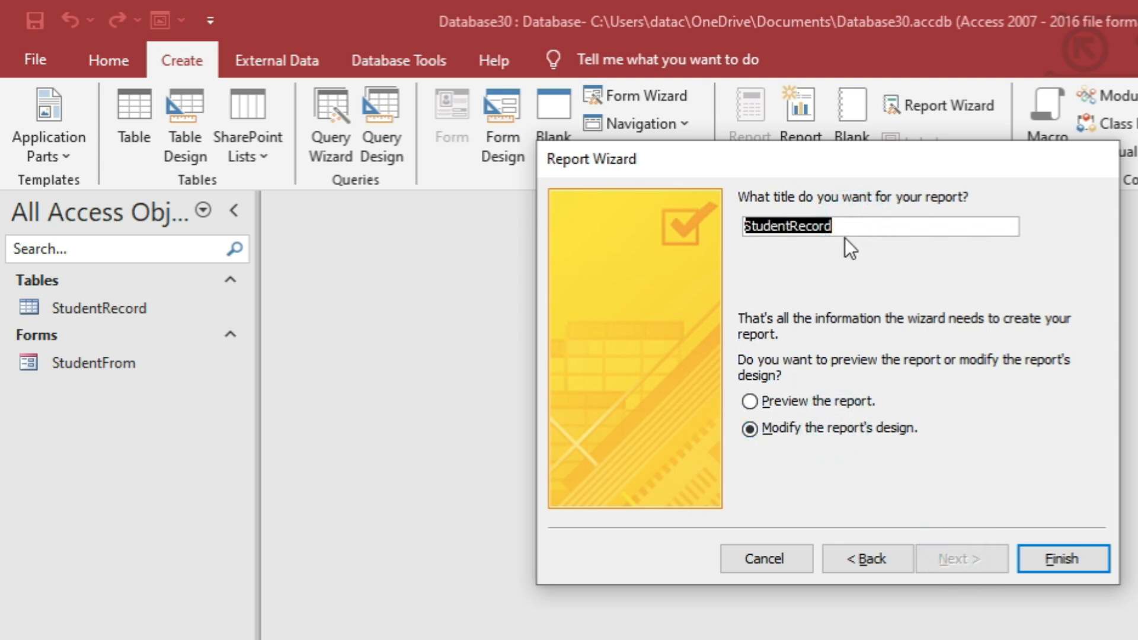
pyautogui.write('sTUDENT')
pyautogui.press('BackSpace')
pyautogui.press('BackSpace')
pyautogui.press('BackSpace')
pyautogui.press('BackSpace')
pyautogui.press('BackSpace')
pyautogui.press('BackSpace')
pyautogui.press('BackSpace')
pyautogui.press('BackSpace')
pyautogui.write('StudentReport')
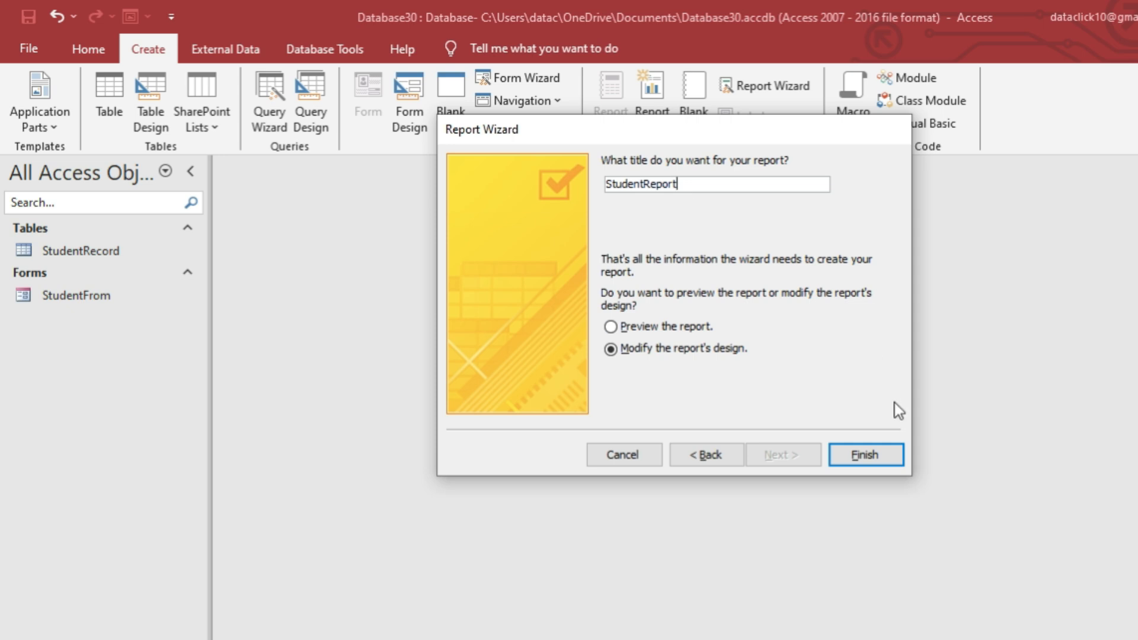
pyautogui.click(866, 454)
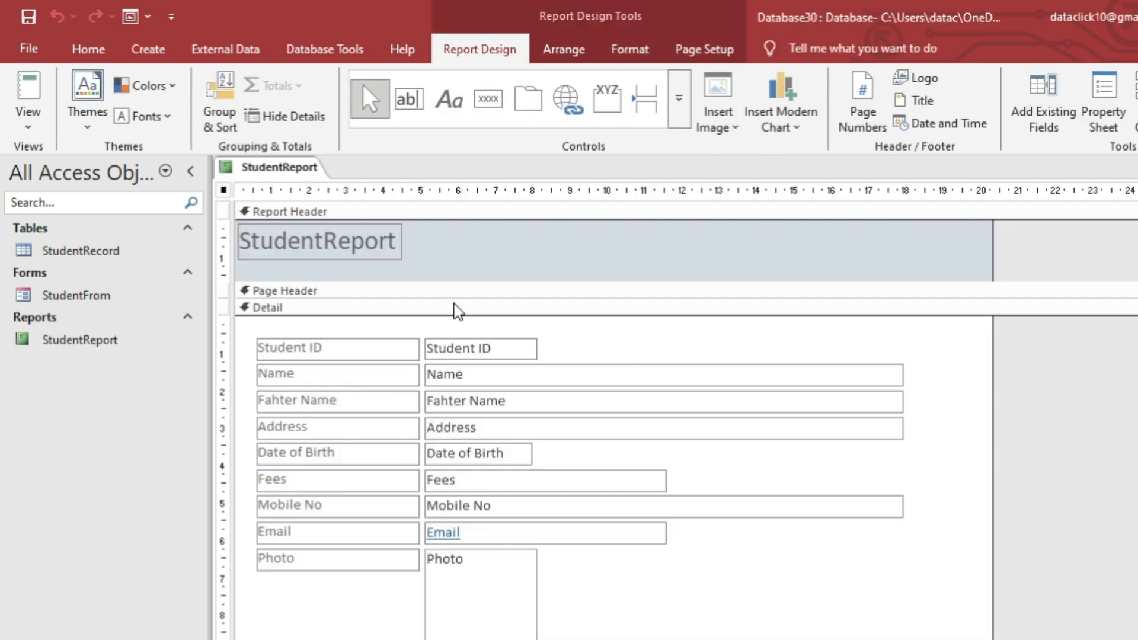
# Retype the report title as STUDENT REPORT.
pyautogui.click(366, 243)
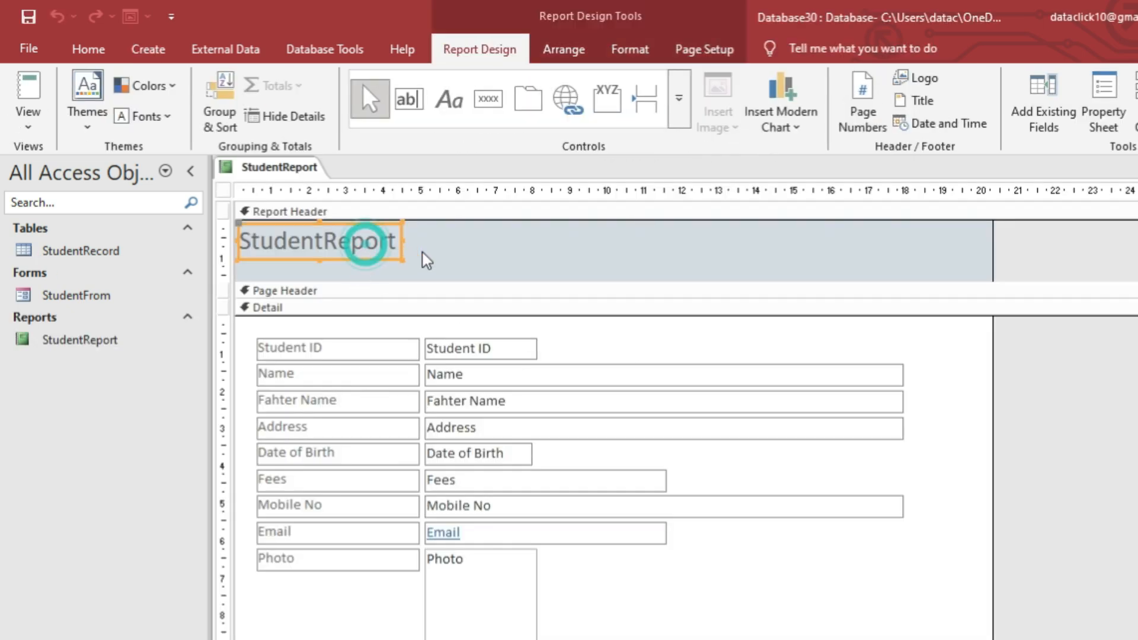
pyautogui.click(364, 241)
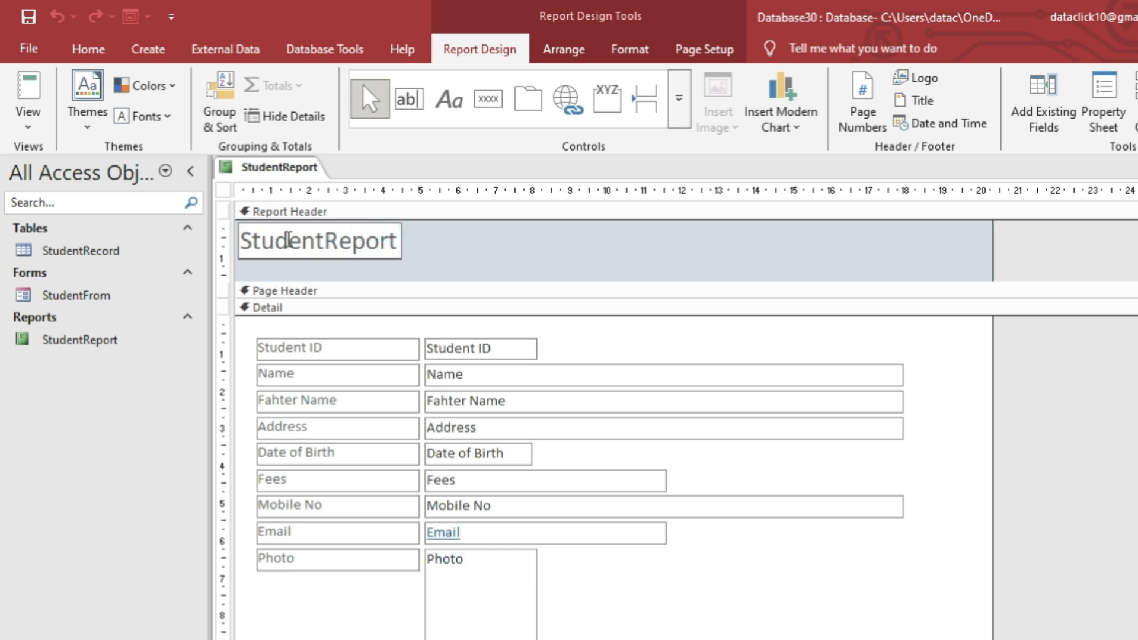
pyautogui.moveTo(242, 241); pyautogui.dragTo(649, 265)
pyautogui.write('STUDENT REPORT')
pyautogui.press('Return')
pyautogui.click(89, 50)
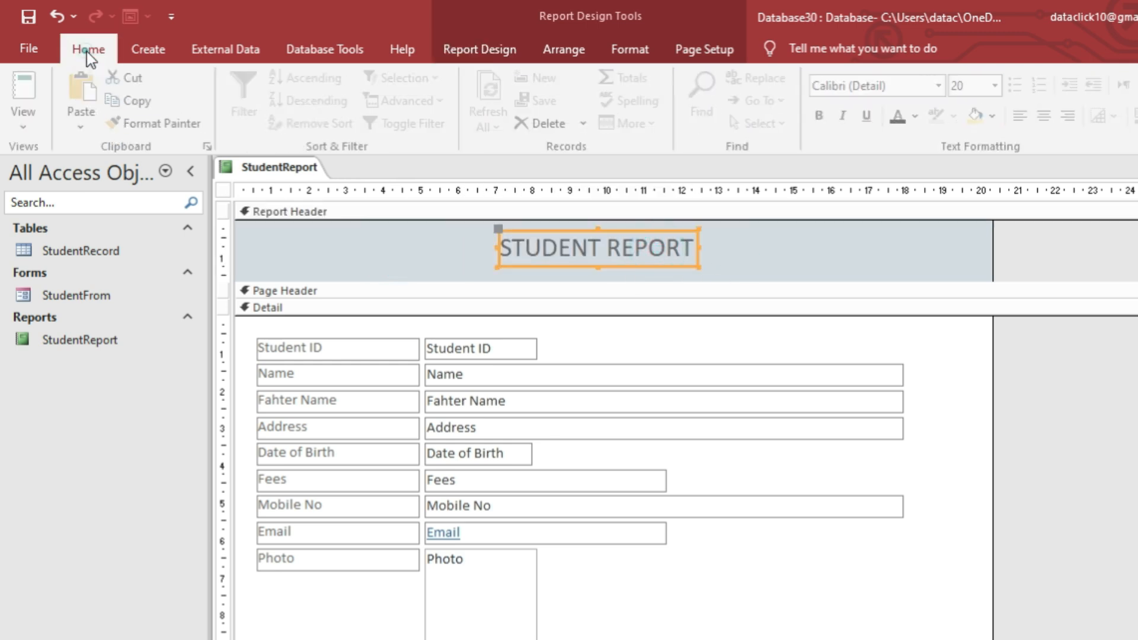
# Give the report header a dark navy background.
pyautogui.click(776, 262)
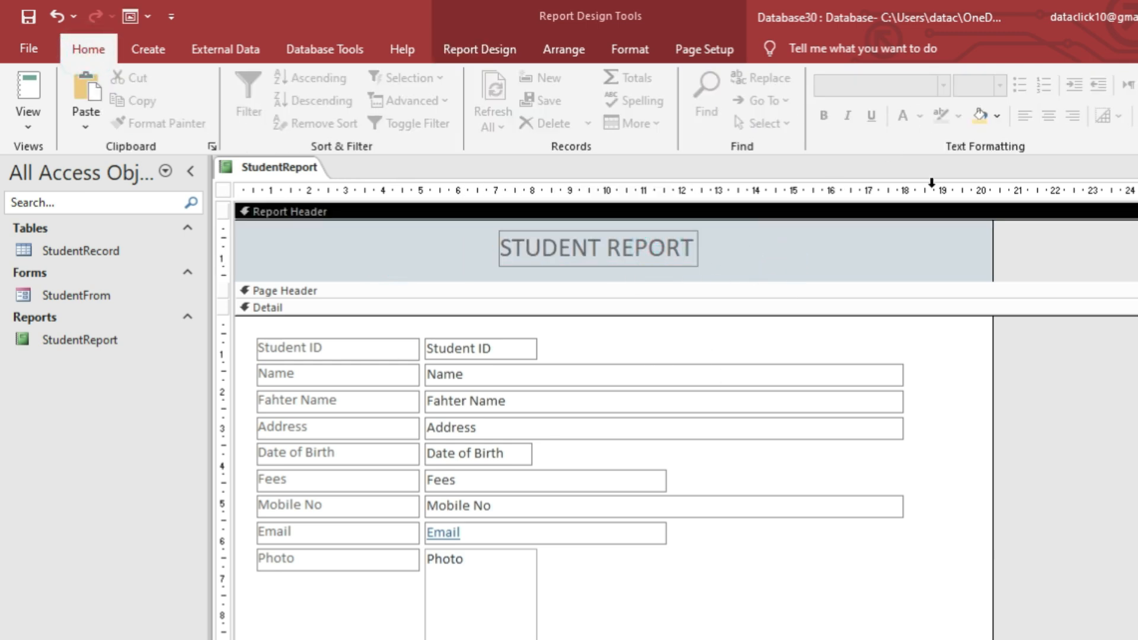
pyautogui.click(997, 116)
pyautogui.click(1048, 294)
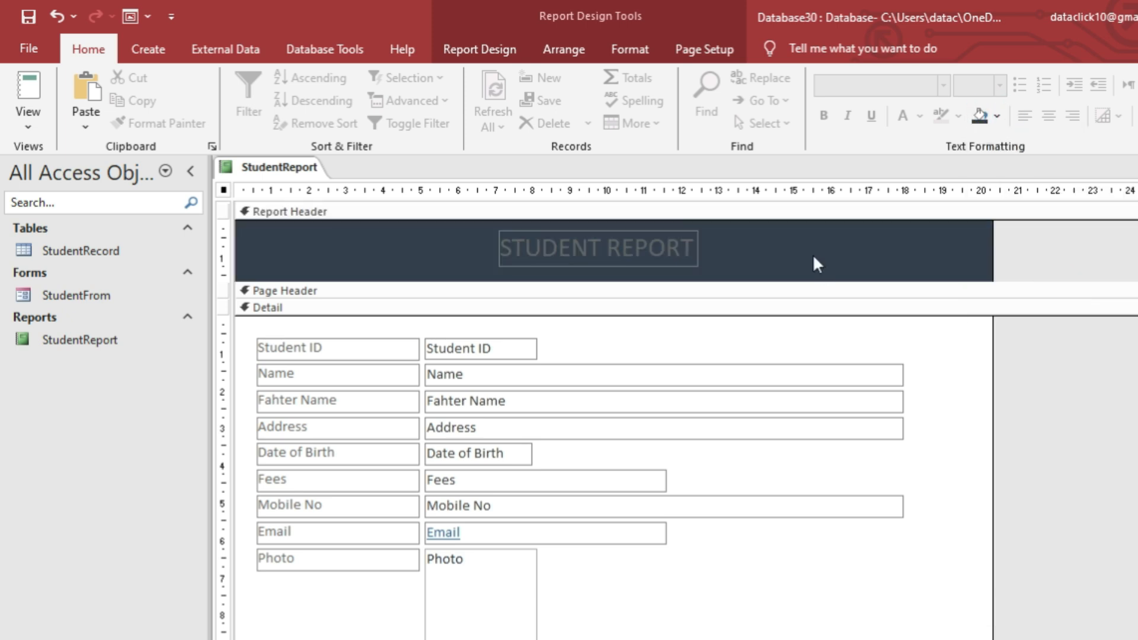
# Make the title bold Arial Black in white.
pyautogui.click(669, 249)
pyautogui.click(824, 116)
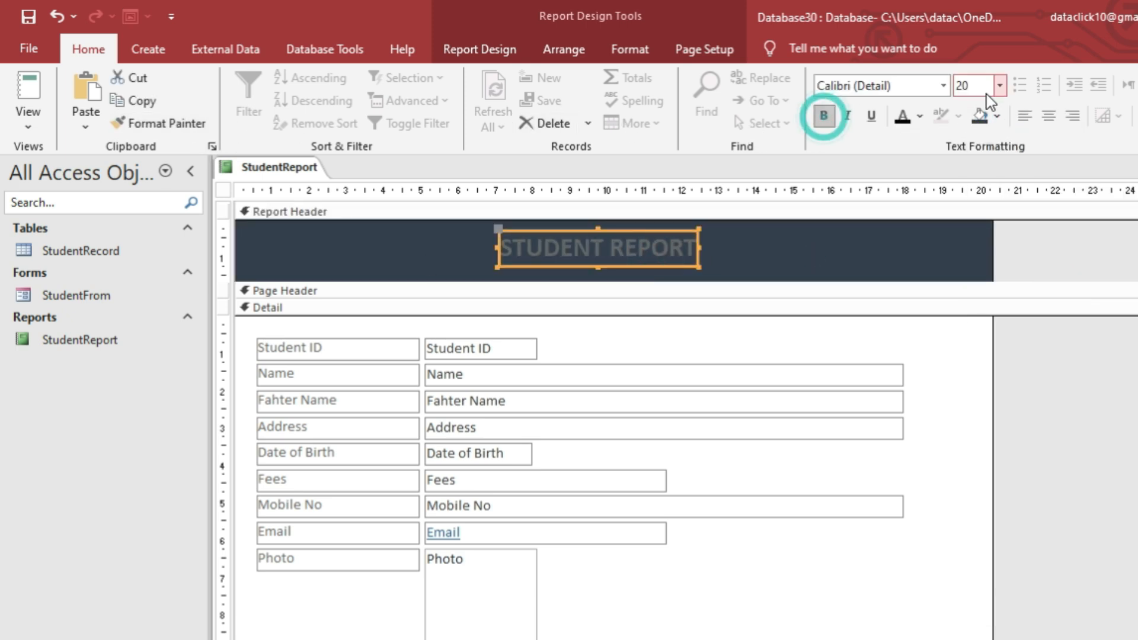
pyautogui.click(943, 86)
pyautogui.click(883, 230)
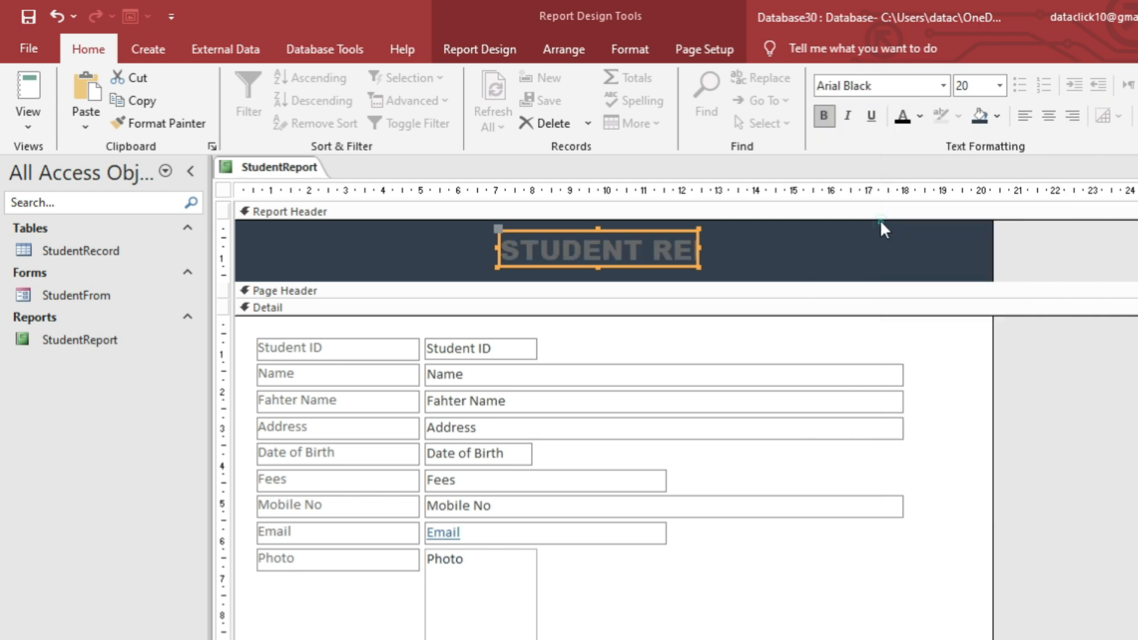
pyautogui.click(905, 117)
pyautogui.click(916, 117)
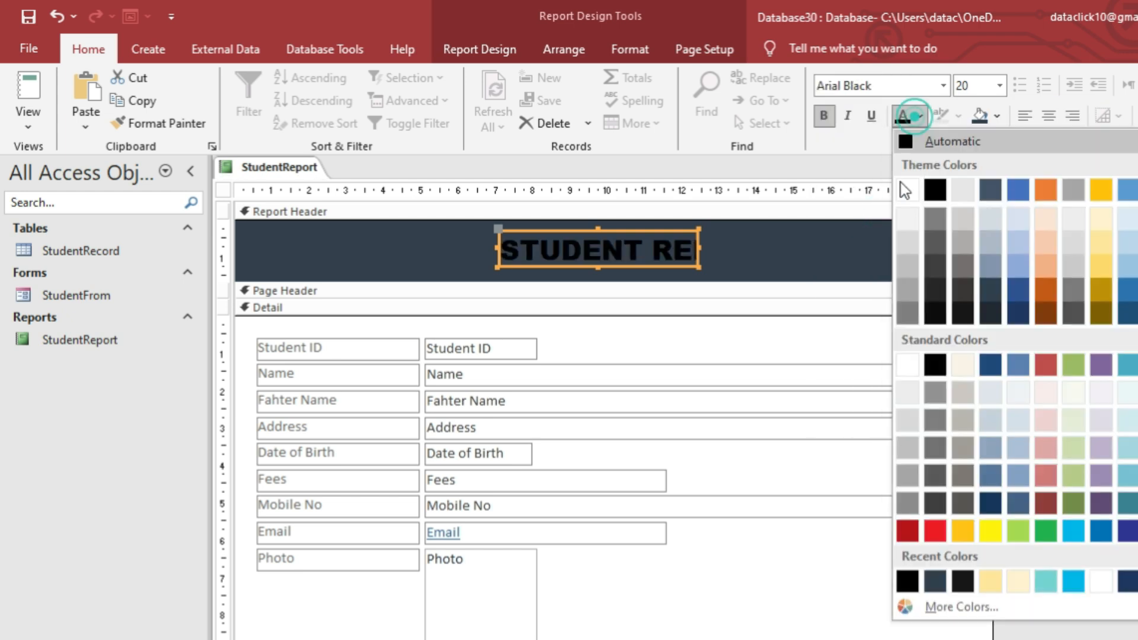
pyautogui.click(905, 189)
# Widen and reposition the title label, and centre its text.
pyautogui.moveTo(699, 249); pyautogui.dragTo(773, 249)
pyautogui.moveTo(509, 261); pyautogui.dragTo(476, 261)
pyautogui.click(1049, 115)
pyautogui.click(820, 265)
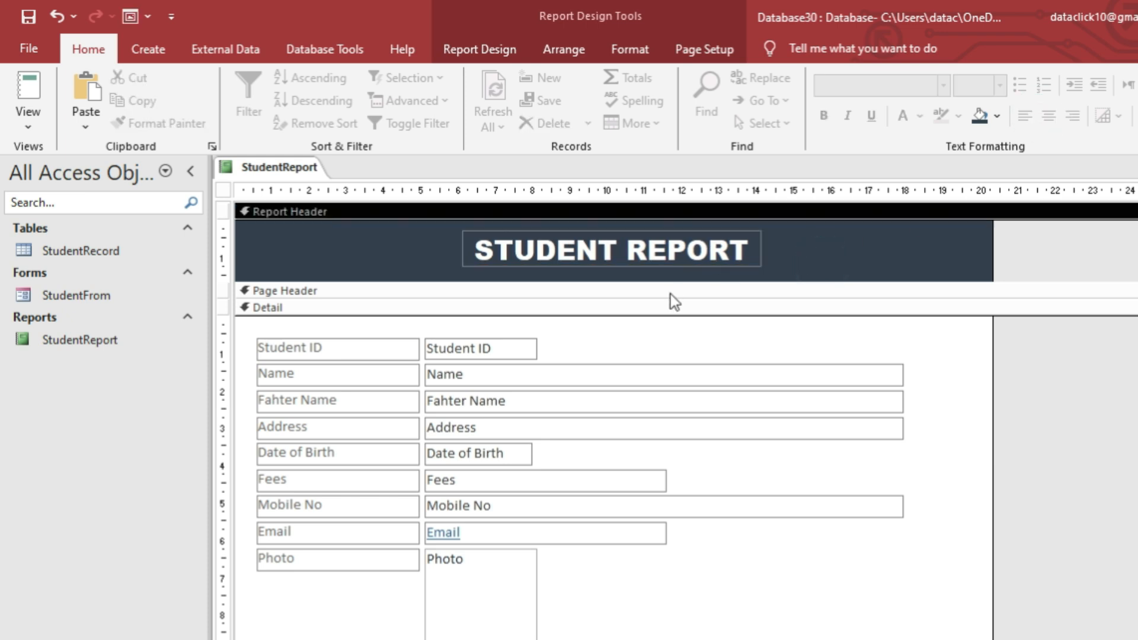
# Move the Photo control to the top of the detail area and drop the Student ID–Email block below it.
pyautogui.scroll(-3, 566, 383)
pyautogui.scroll(1, 480, 459)
pyautogui.scroll(2, 485, 459)
pyautogui.scroll(-2, 492, 460)
pyautogui.scroll(-2, 492, 474)
pyautogui.scroll(3, 472, 500)
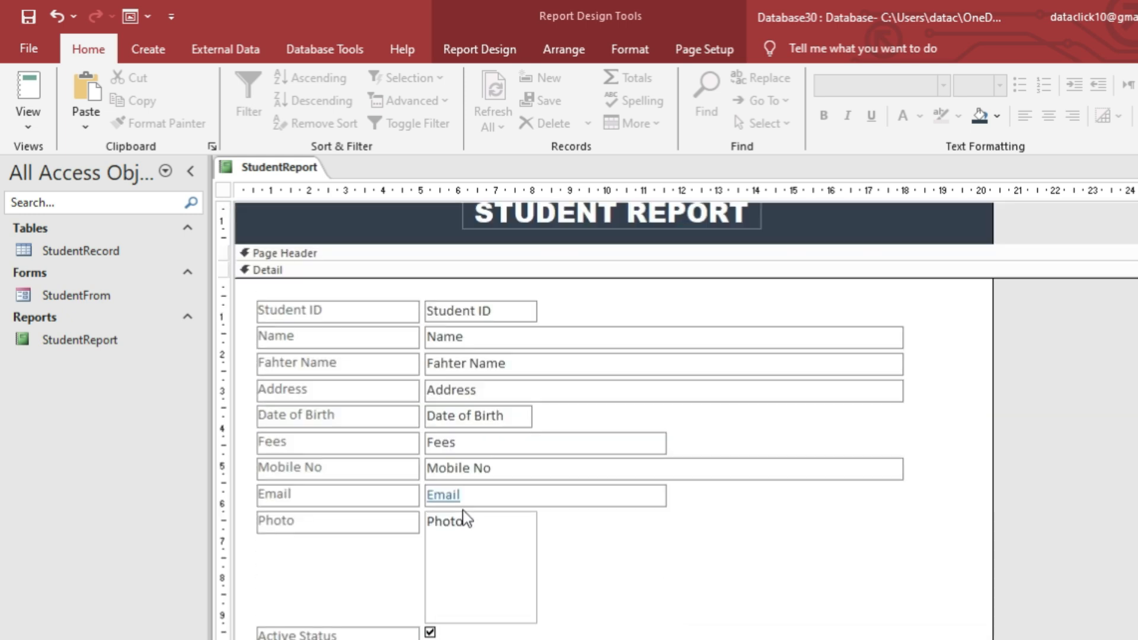
pyautogui.moveTo(460, 558); pyautogui.dragTo(910, 320)
pyautogui.moveTo(599, 536); pyautogui.dragTo(323, 313)
pyautogui.moveTo(460, 314); pyautogui.dragTo(467, 422)
pyautogui.moveTo(905, 317); pyautogui.dragTo(389, 329)
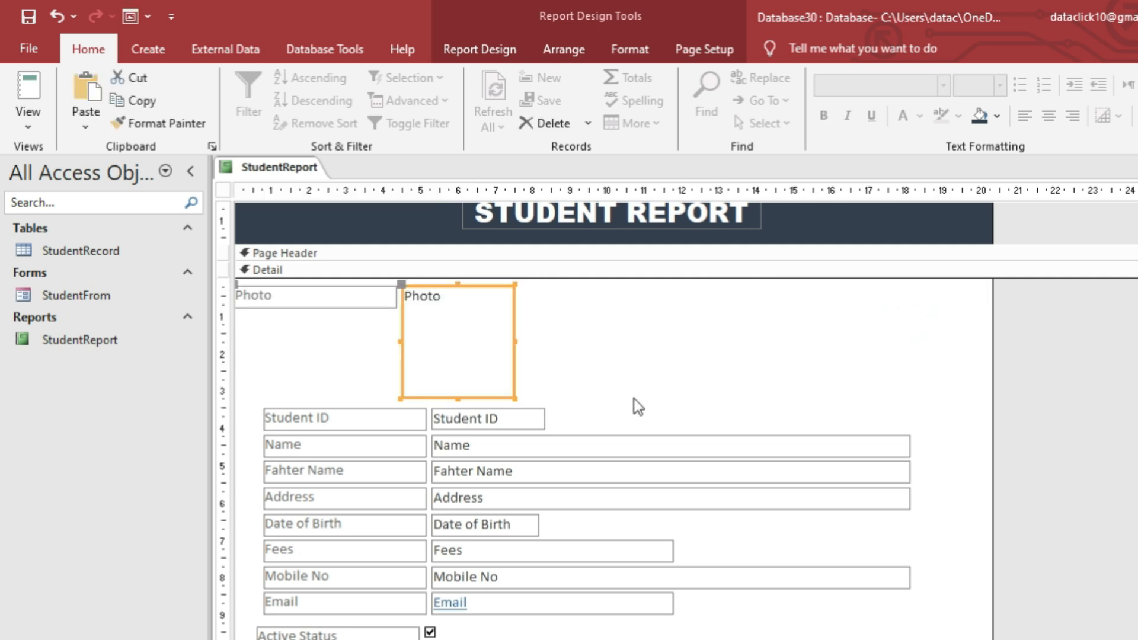
pyautogui.scroll(-1, 638, 406)
# Reposition the Student ID label within the detail section.
pyautogui.click(409, 380)
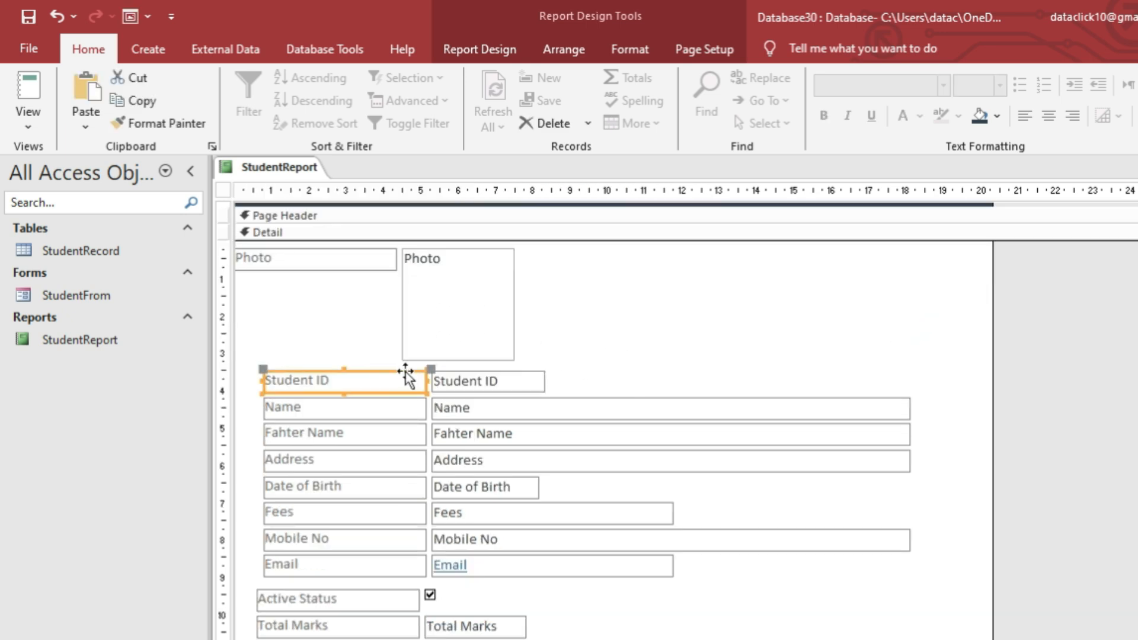
pyautogui.click(374, 368)
pyautogui.moveTo(391, 374); pyautogui.dragTo(694, 266)
pyautogui.scroll(2, 516, 442)
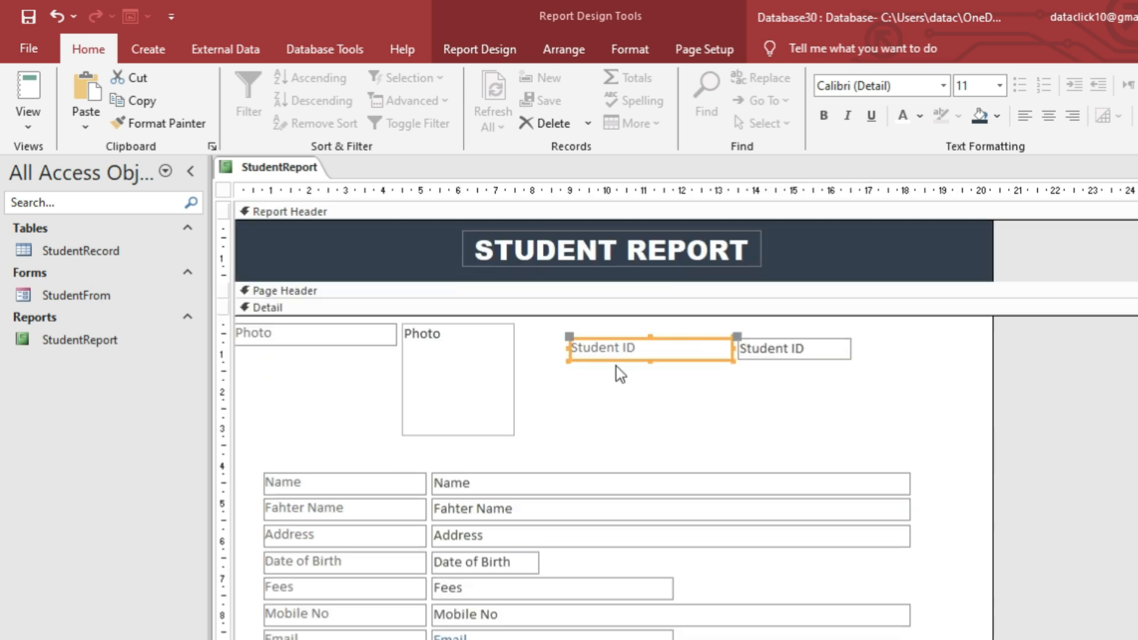
# Put the photo frame at the Detail top with its Photo label centred beneath it.
pyautogui.click(302, 328)
pyautogui.moveTo(425, 372); pyautogui.dragTo(379, 367)
pyautogui.click(270, 339)
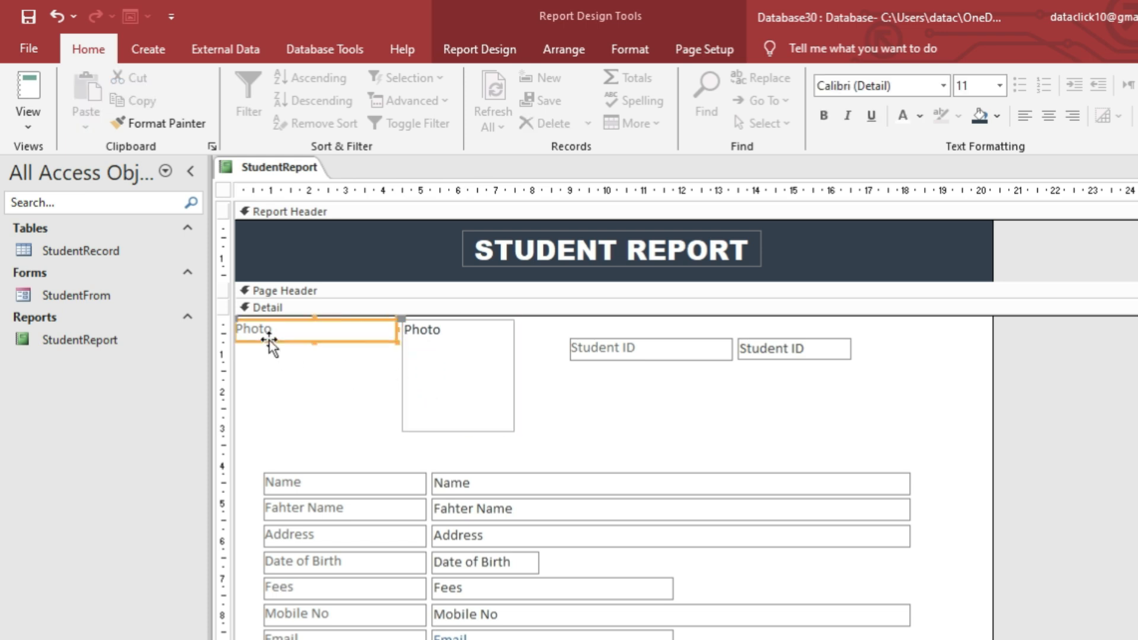
pyautogui.moveTo(269, 339); pyautogui.dragTo(413, 460)
pyautogui.click(569, 449)
pyautogui.moveTo(541, 437); pyautogui.dragTo(368, 313)
pyautogui.click(442, 446)
pyautogui.moveTo(377, 438); pyautogui.dragTo(356, 437)
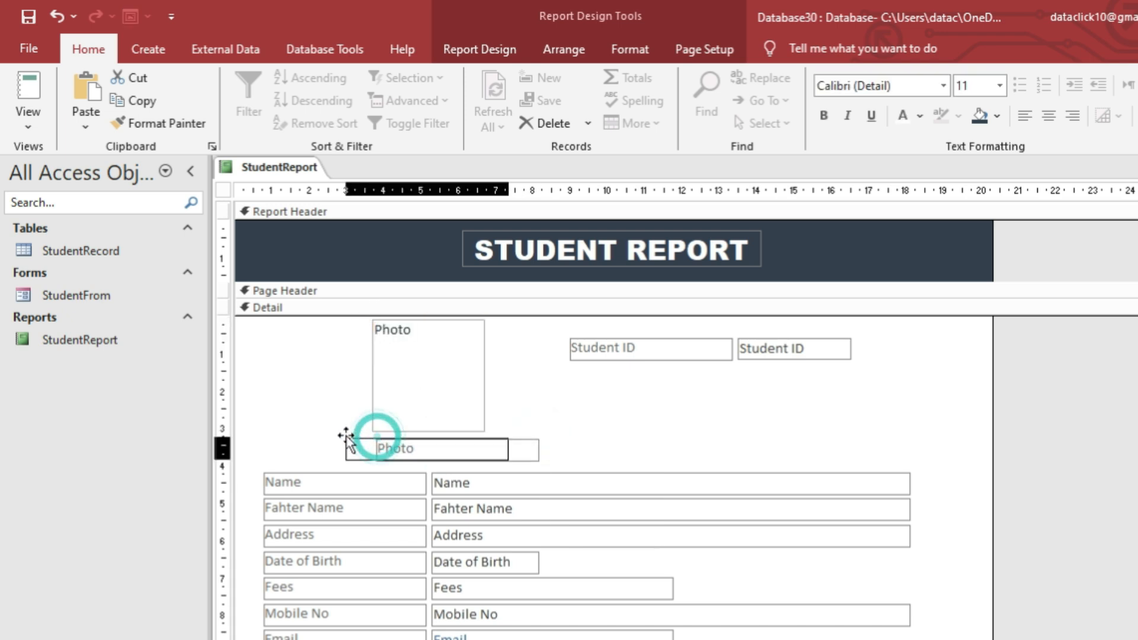
pyautogui.click(593, 436)
pyautogui.click(421, 449)
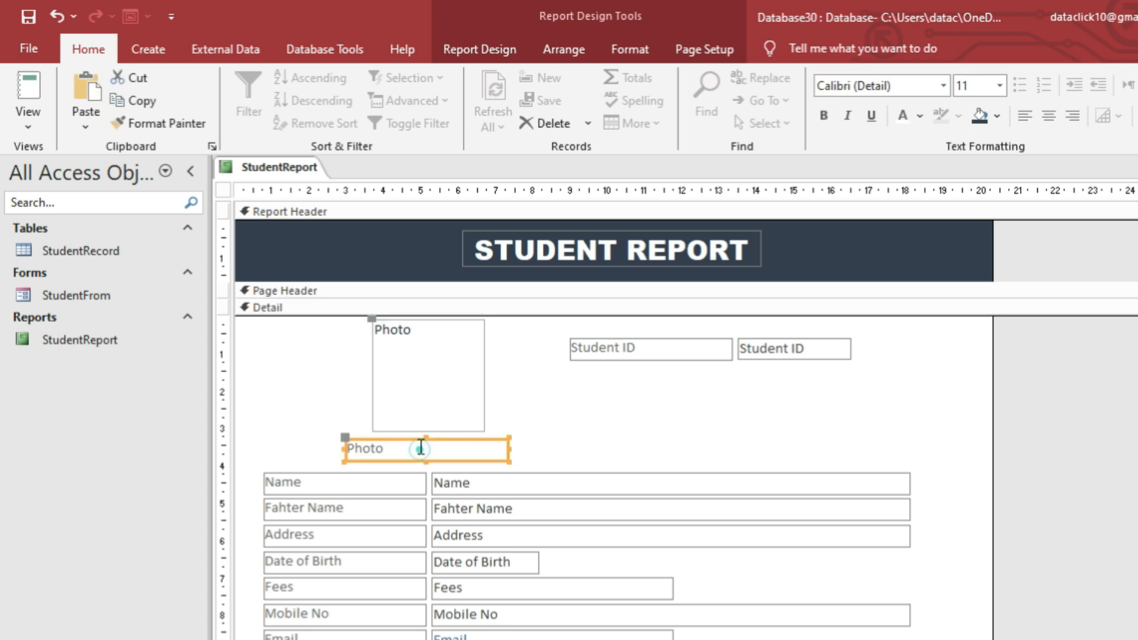
pyautogui.click(1049, 116)
# Move the Student ID row beside the photo and narrow the Name, Fahter Name and Address boxes.
pyautogui.click(658, 422)
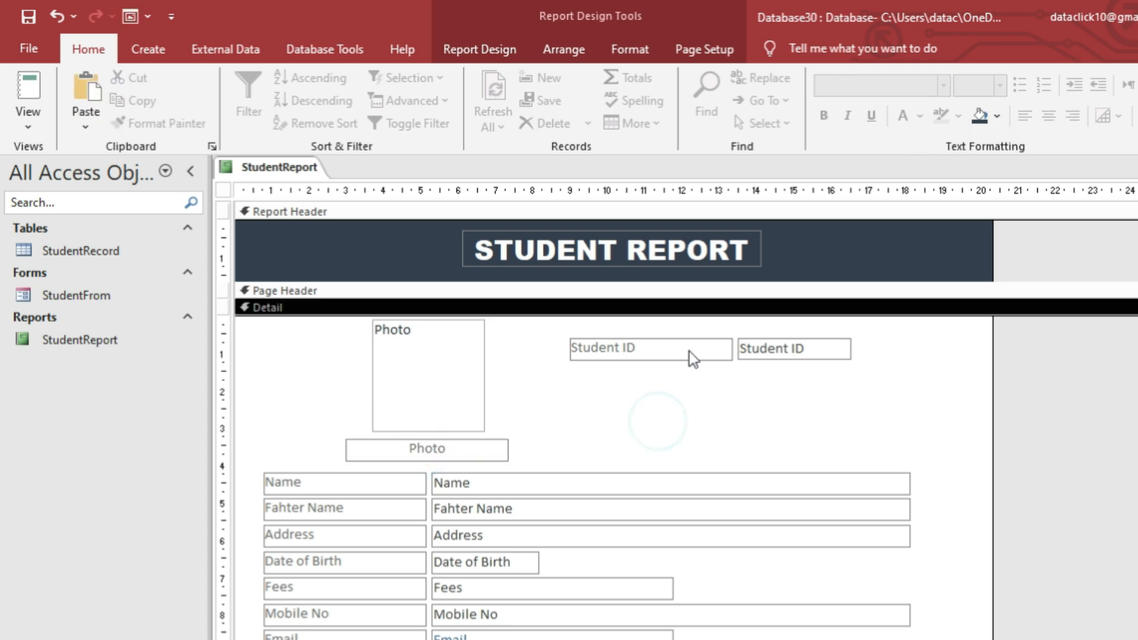
pyautogui.moveTo(692, 351)
pyautogui.mouseDown()
pyautogui.moveTo(659, 343)
pyautogui.moveTo(677, 339)
pyautogui.mouseUp()
pyautogui.click(771, 391)
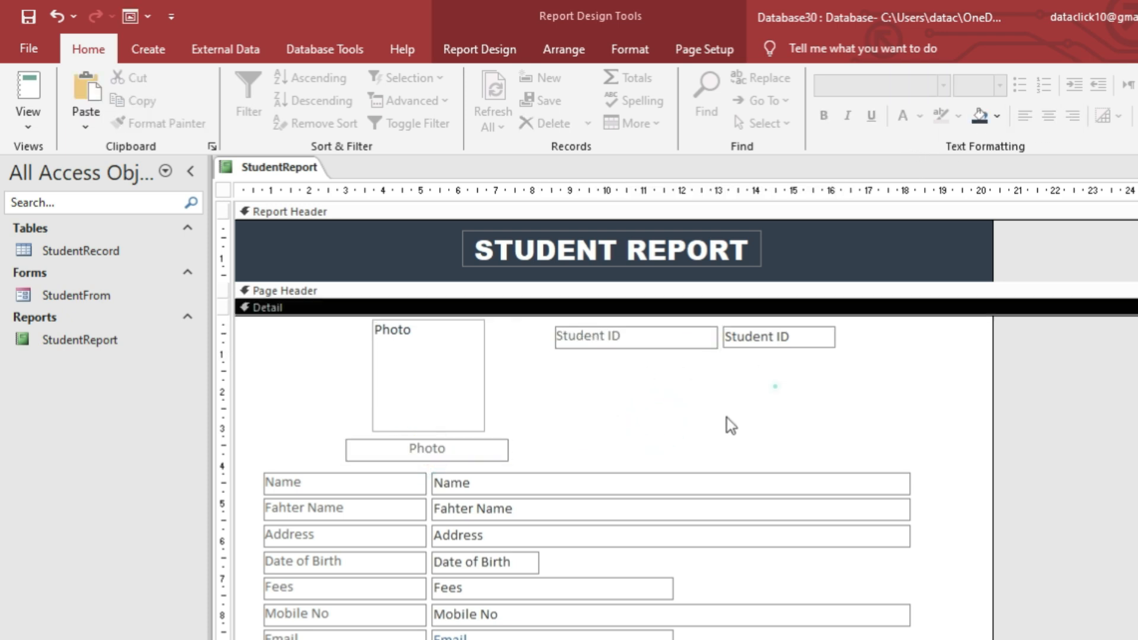
pyautogui.click(708, 495)
pyautogui.click(368, 480)
pyautogui.click(757, 481)
pyautogui.keyDown('shift'); pyautogui.click(758, 508); pyautogui.keyUp('shift')
pyautogui.keyDown('shift'); pyautogui.click(778, 533); pyautogui.keyUp('shift')
pyautogui.moveTo(911, 483); pyautogui.dragTo(769, 484)
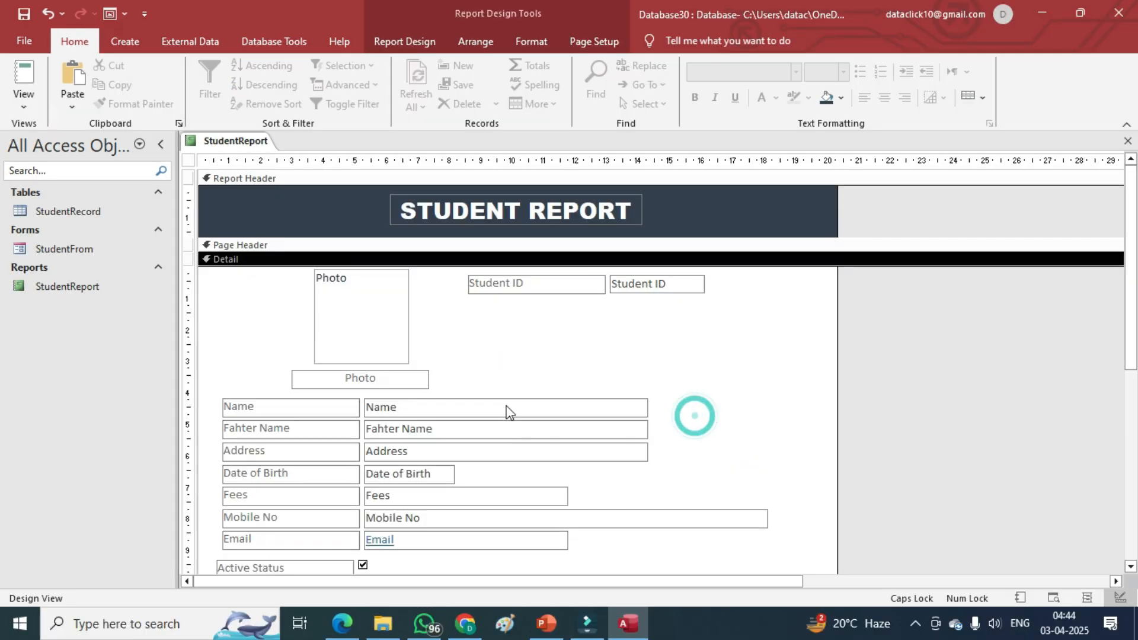
# Place the Fahter Name row under Name, narrow its box, and put Date of Birth beneath it.
pyautogui.click(398, 473)
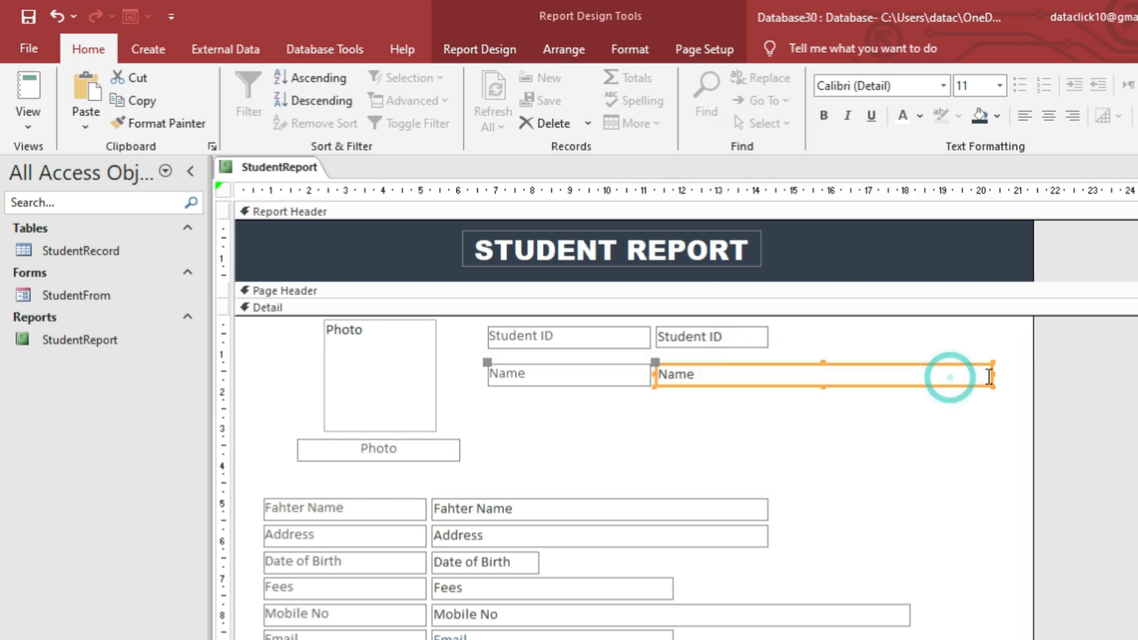
pyautogui.click(356, 508)
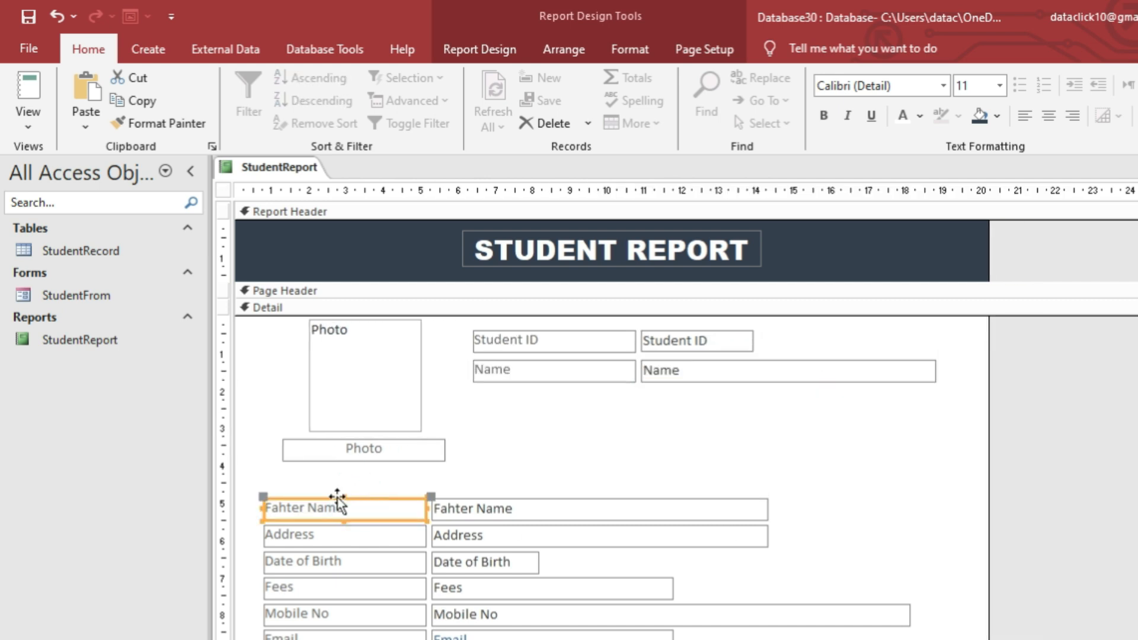
pyautogui.moveTo(338, 504); pyautogui.dragTo(546, 389)
pyautogui.click(973, 397)
pyautogui.moveTo(975, 397); pyautogui.dragTo(937, 396)
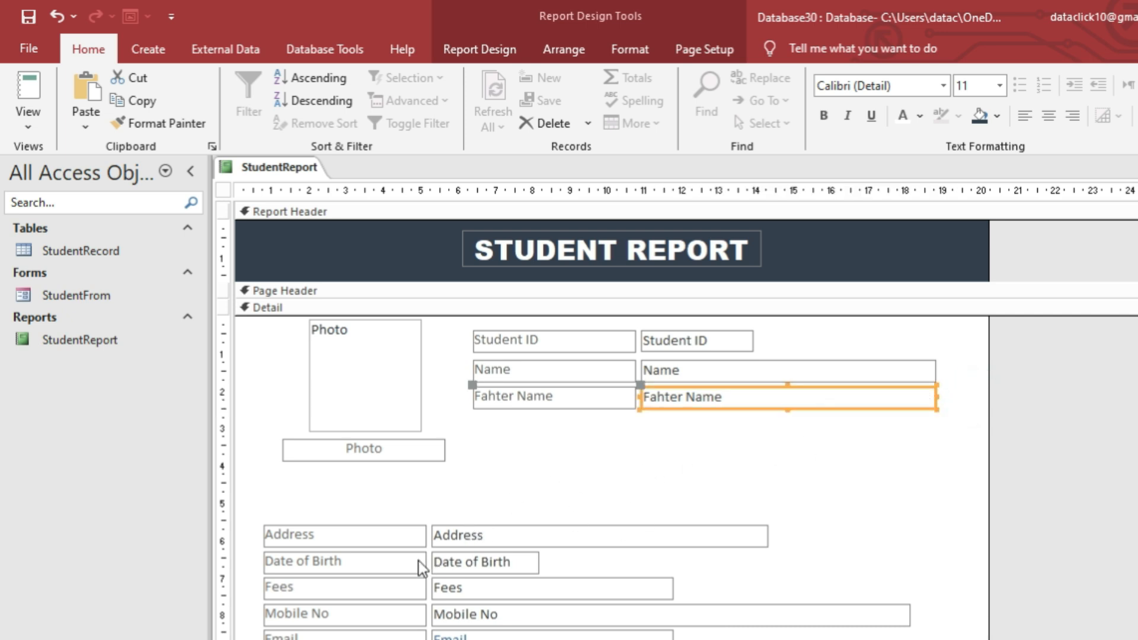
pyautogui.click(399, 559)
pyautogui.moveTo(386, 571); pyautogui.dragTo(595, 432)
# Shift the Address row right and widen it.
pyautogui.click(389, 580)
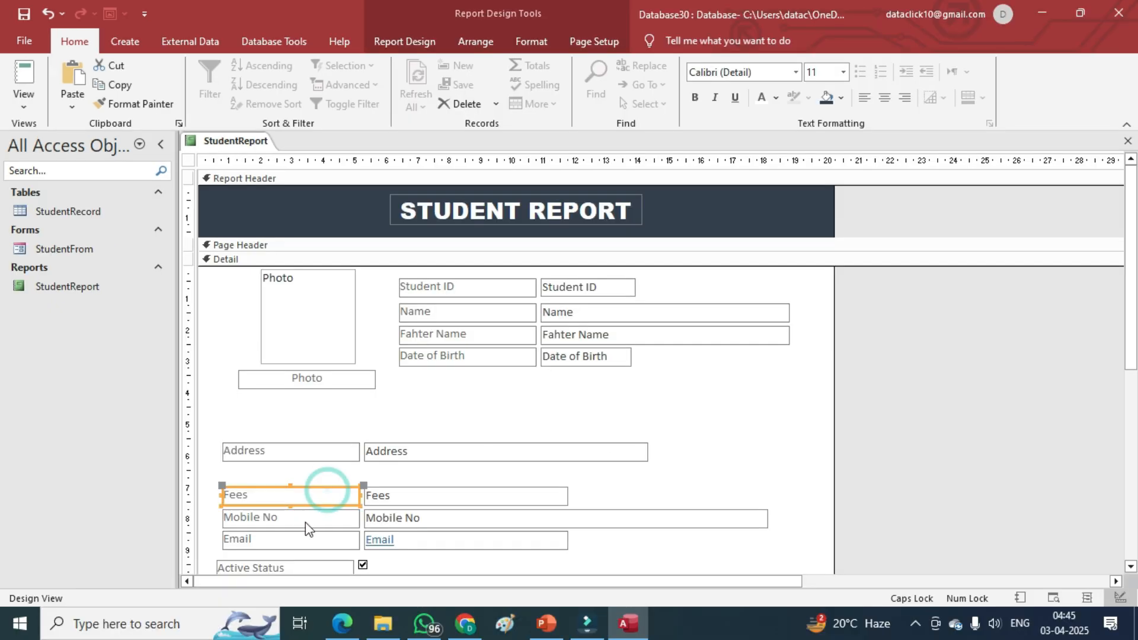
pyautogui.click(305, 520)
pyautogui.scroll(-2, 301, 498)
pyautogui.scroll(1, 299, 483)
pyautogui.scroll(-1, 255, 477)
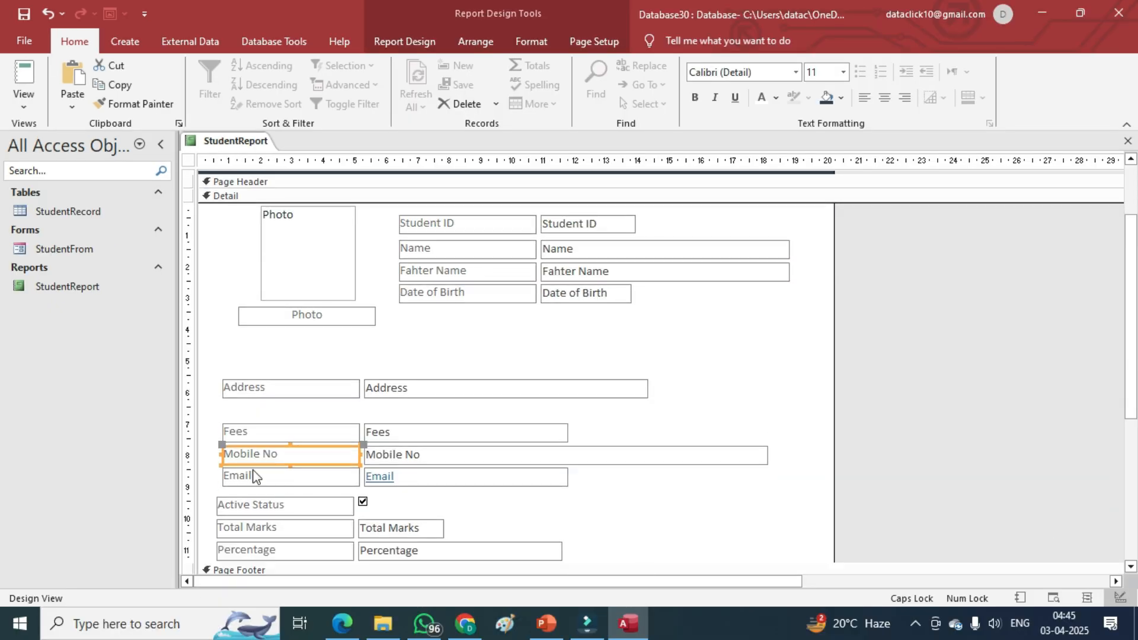
pyautogui.scroll(-1, 376, 418)
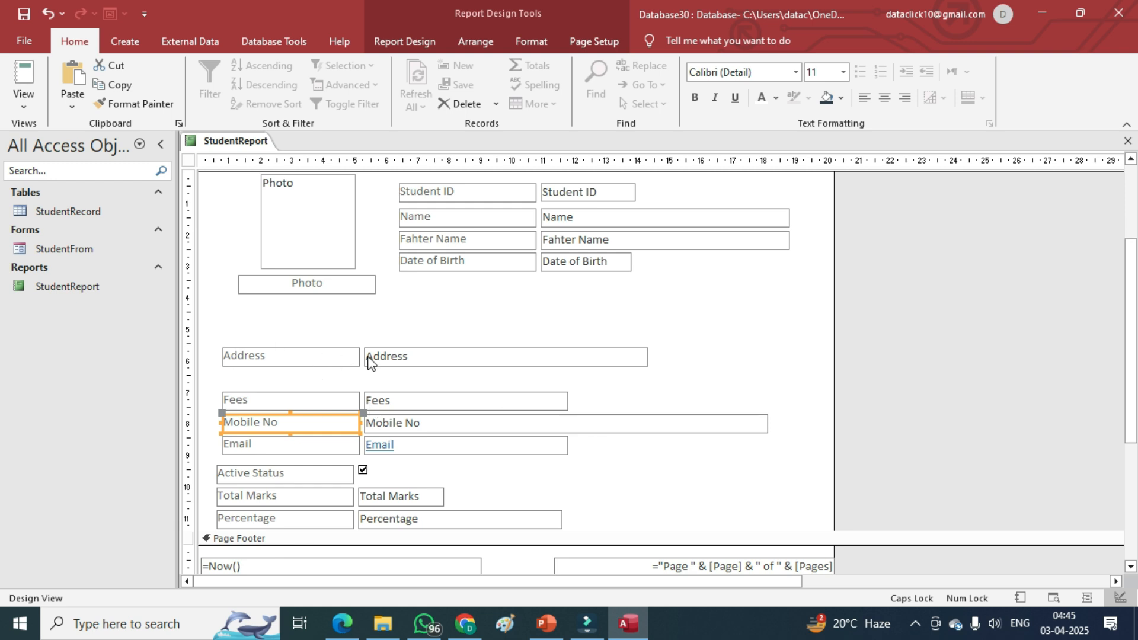
pyautogui.click(490, 365)
pyautogui.moveTo(504, 366); pyautogui.dragTo(681, 350)
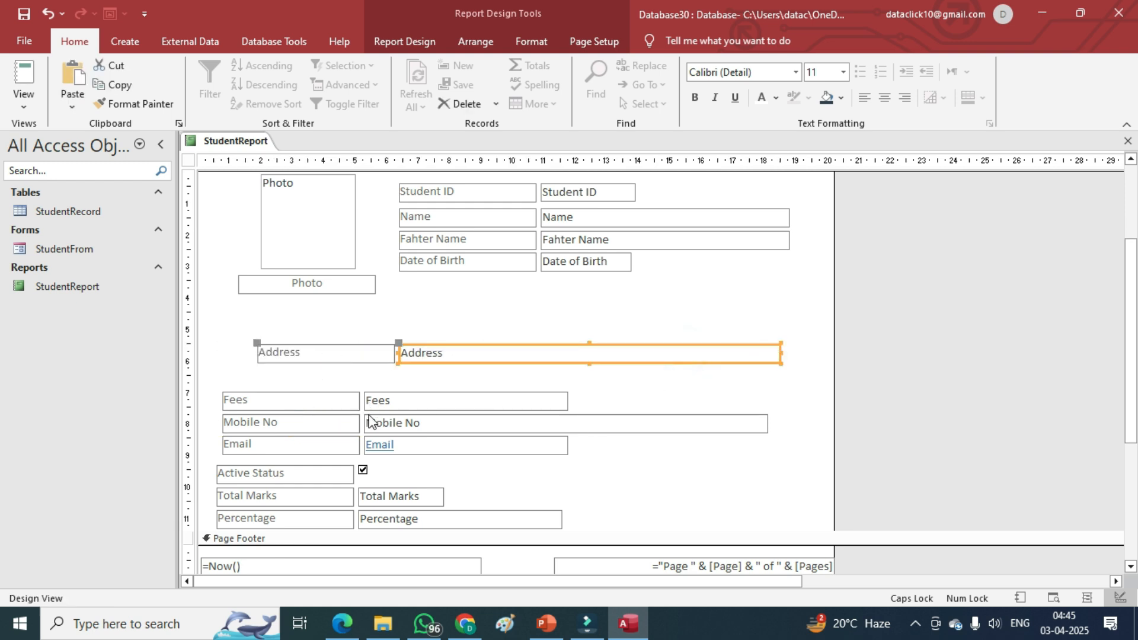
# Stack the Fees, Mobile No and Email rows aligned under Address, then close the properties panel.
pyautogui.doubleClick(783, 358)
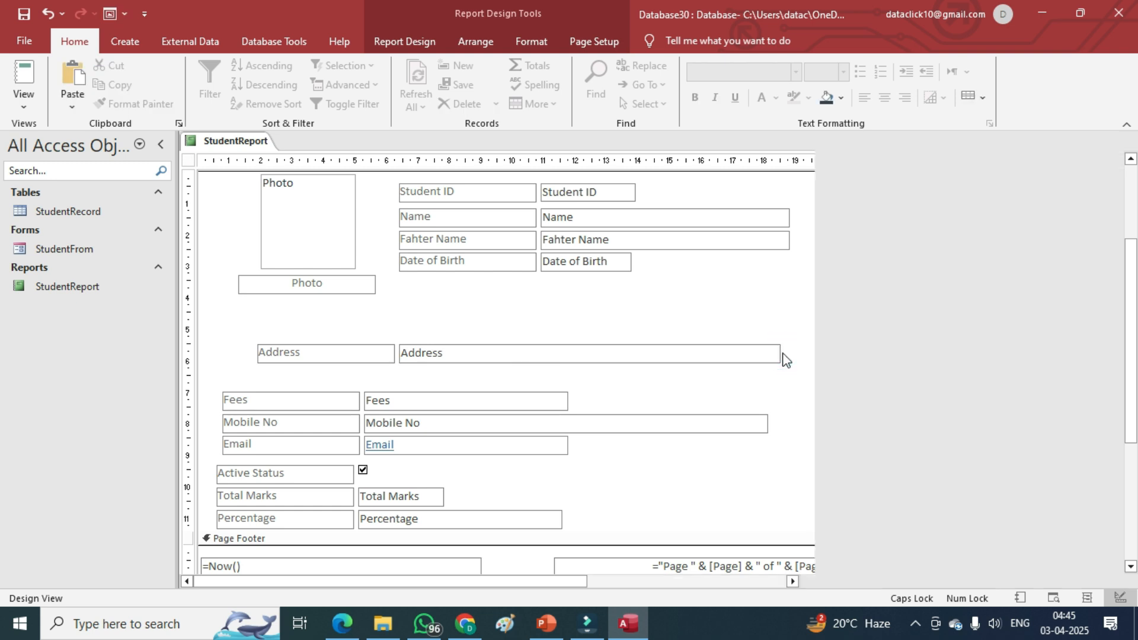
pyautogui.click(768, 356)
pyautogui.click(768, 357)
pyautogui.moveTo(409, 399); pyautogui.dragTo(441, 375)
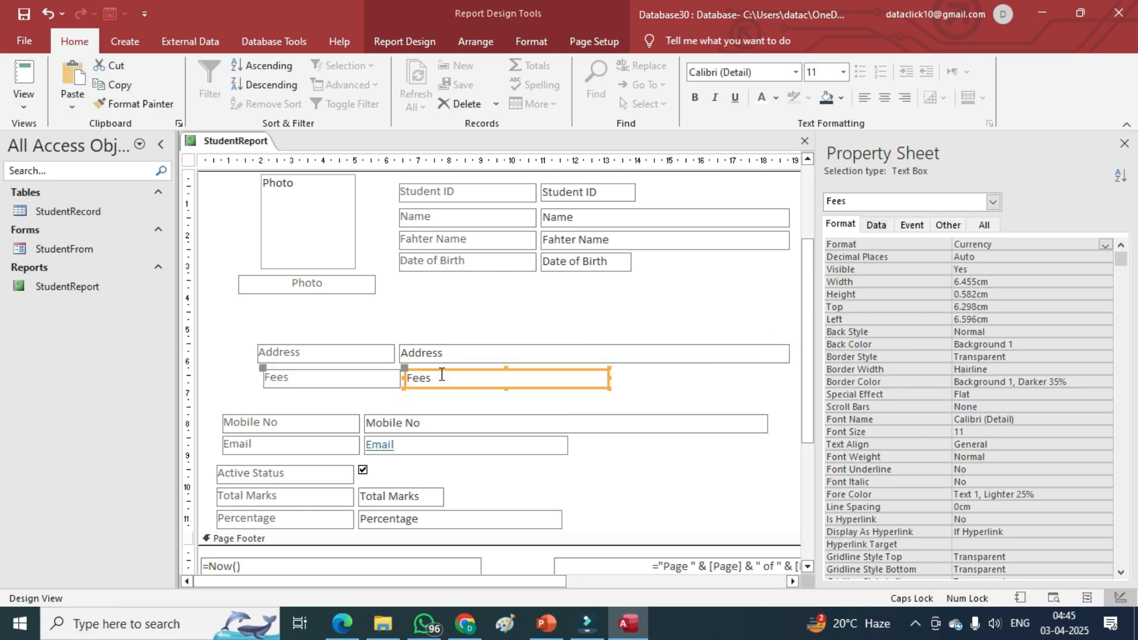
pyautogui.moveTo(304, 375); pyautogui.dragTo(298, 374)
pyautogui.moveTo(293, 424); pyautogui.dragTo(328, 401)
pyautogui.click(779, 389)
pyautogui.moveTo(407, 455); pyautogui.dragTo(486, 432)
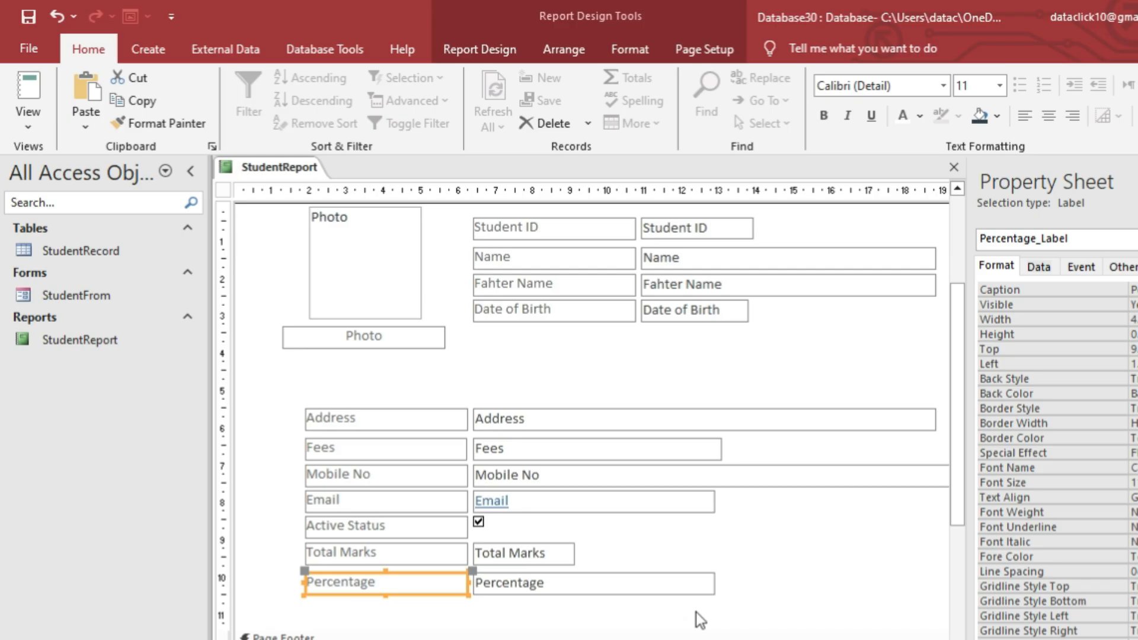
pyautogui.click(590, 516)
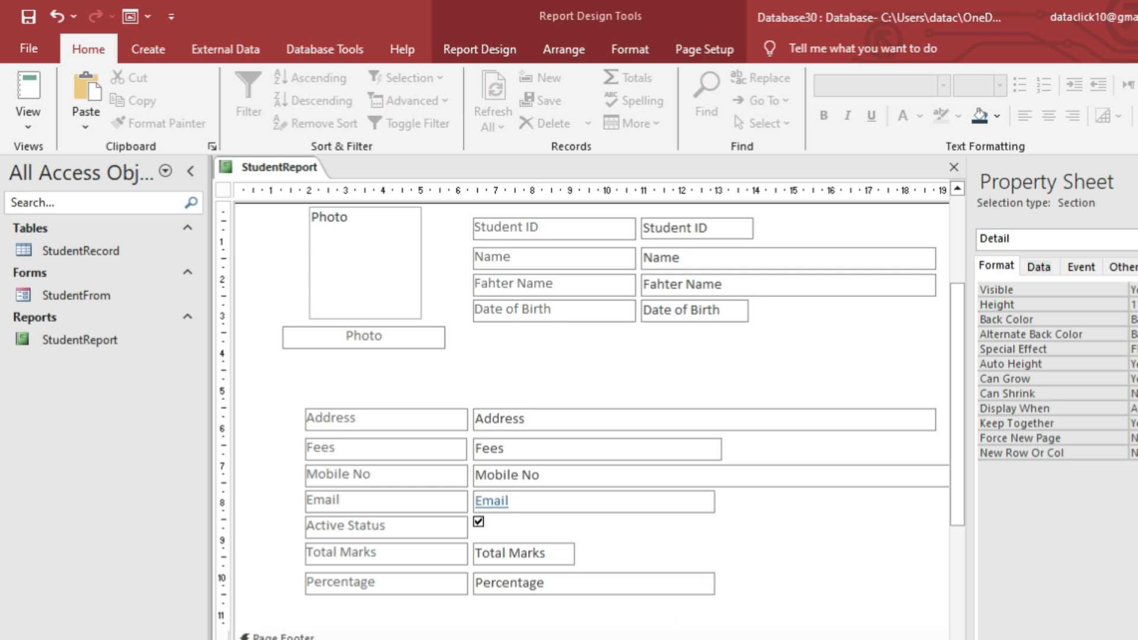
pyautogui.press('F4')
pyautogui.scroll(3, 461, 474)
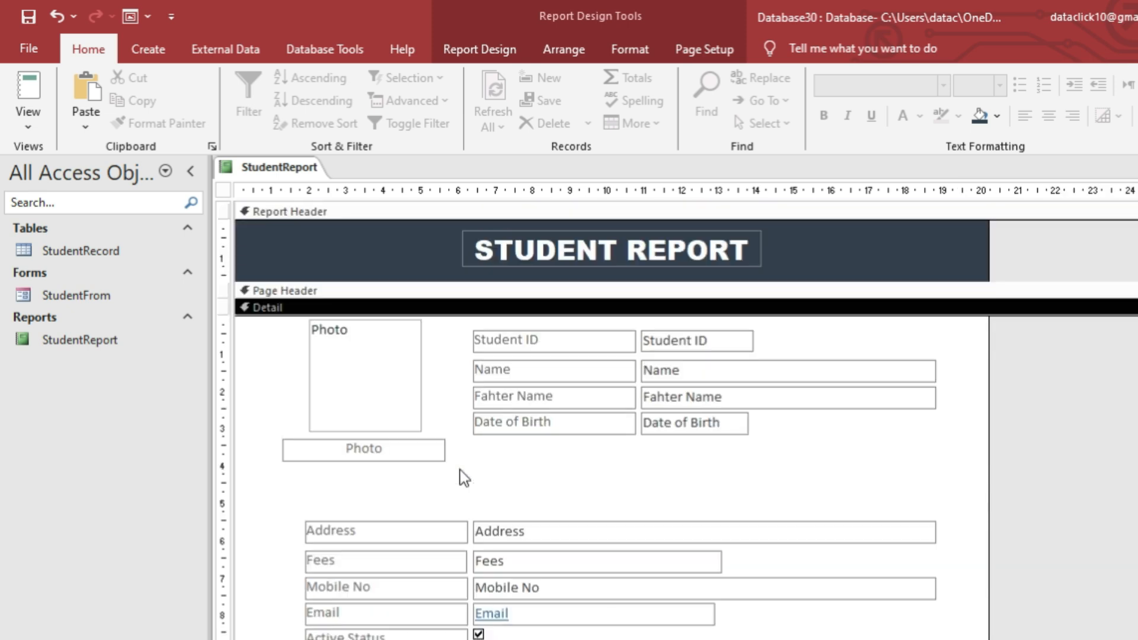
pyautogui.scroll(-3, 426, 525)
pyautogui.click(738, 631)
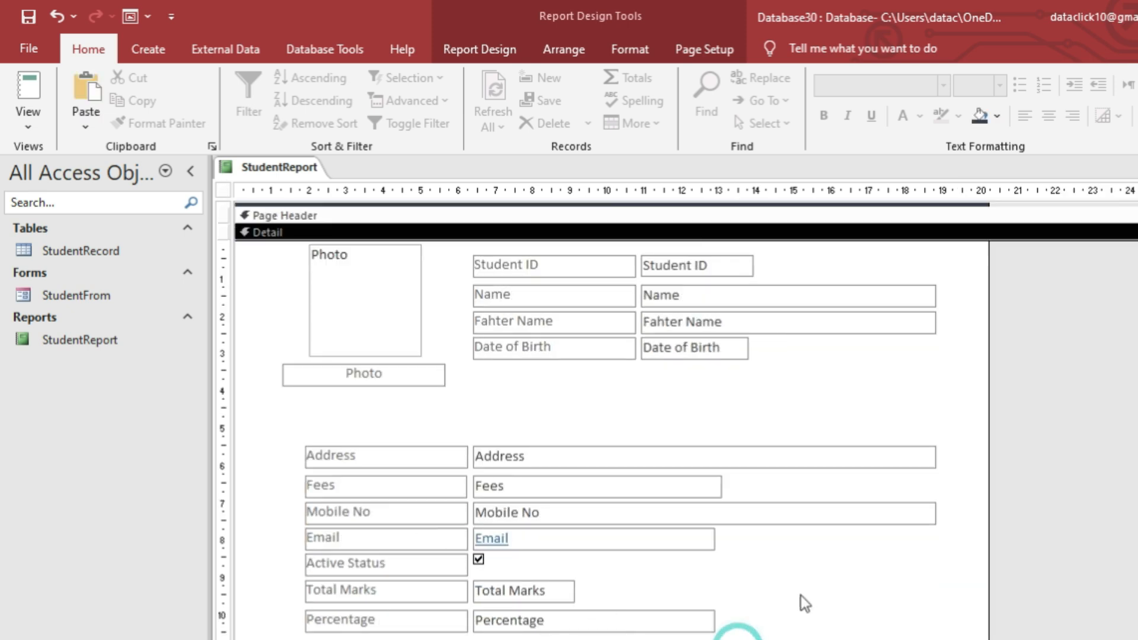
# Move the Address through Percentage fields and labels upward as one block.
pyautogui.moveTo(693, 638); pyautogui.dragTo(299, 442)
pyautogui.moveTo(386, 460); pyautogui.dragTo(385, 436)
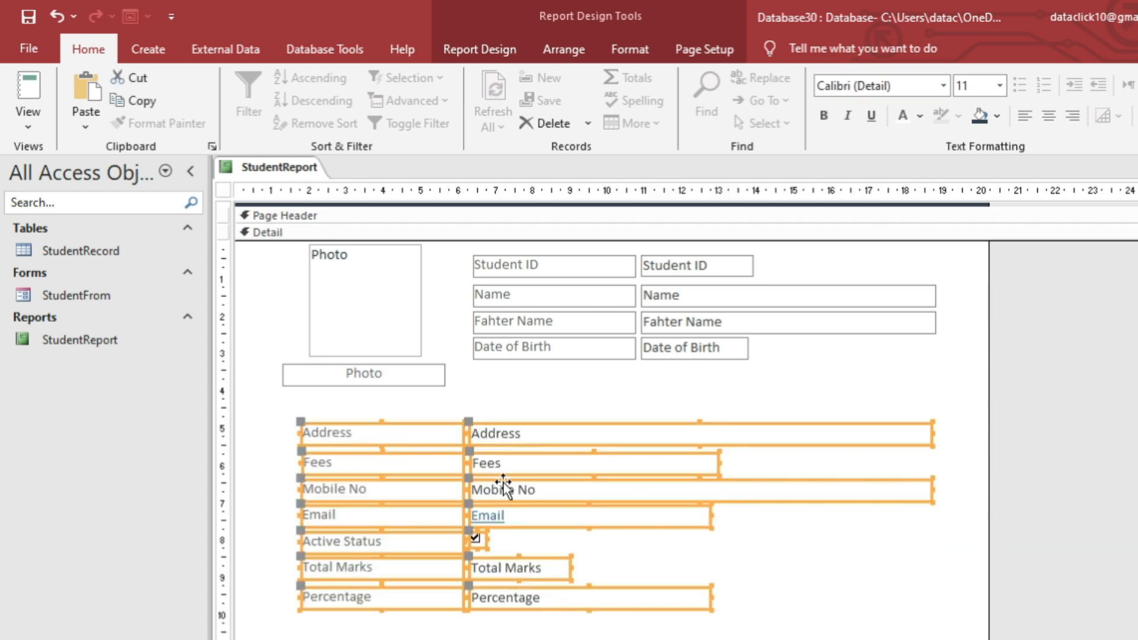
pyautogui.click(747, 562)
pyautogui.scroll(1, 326, 409)
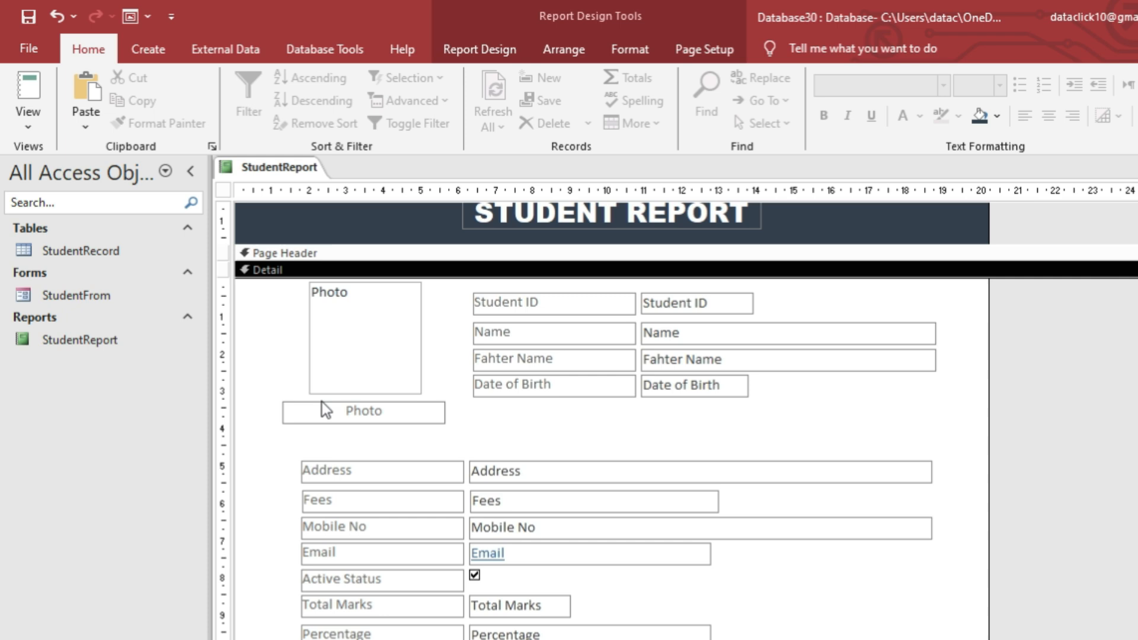
# Make the text of every detail control black.
pyautogui.click(351, 401)
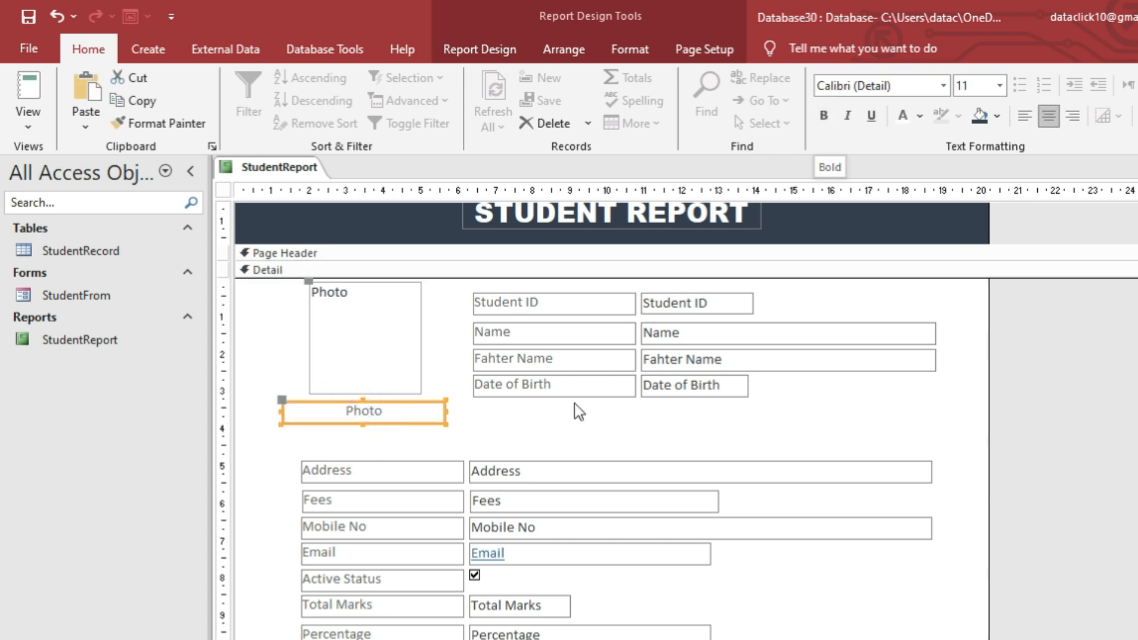
pyautogui.moveTo(268, 298); pyautogui.dragTo(763, 638)
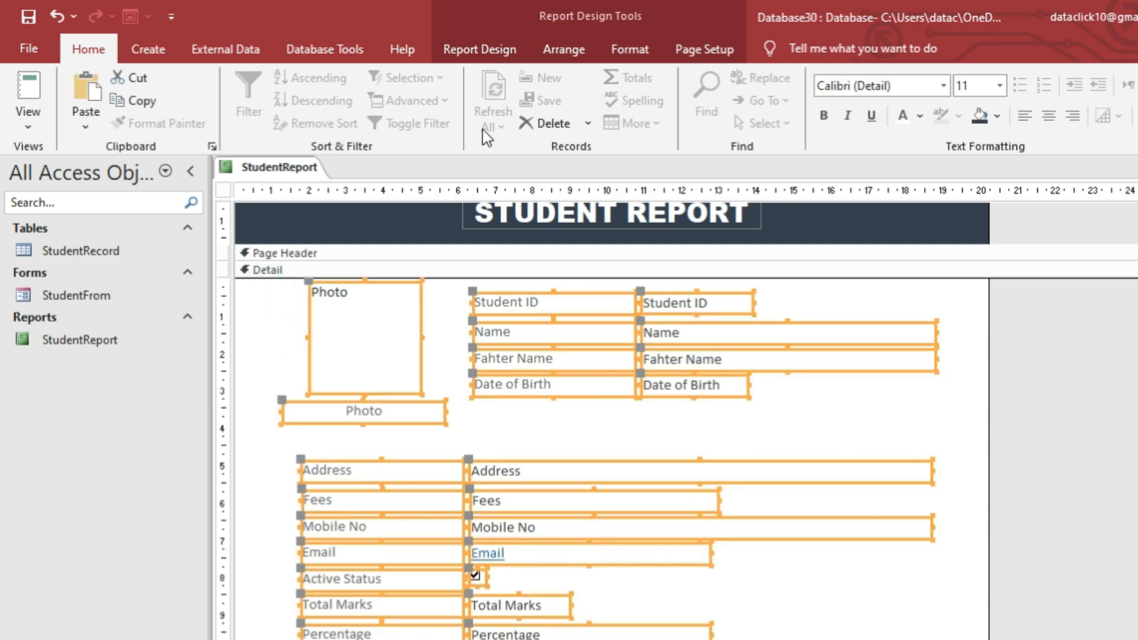
pyautogui.click(919, 116)
pyautogui.click(921, 189)
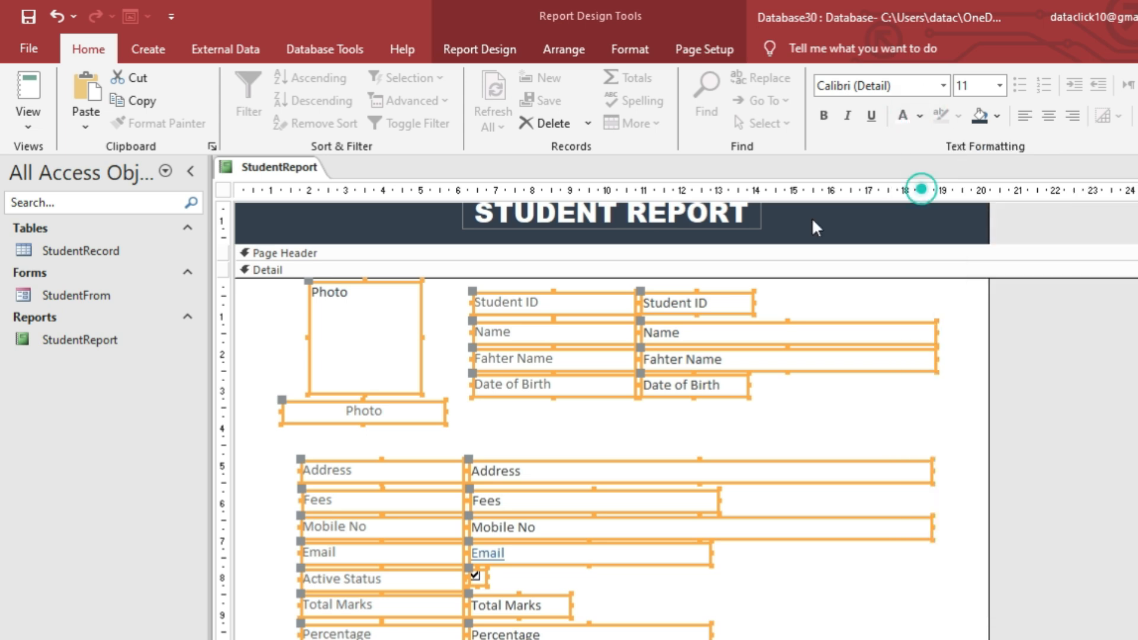
pyautogui.click(841, 571)
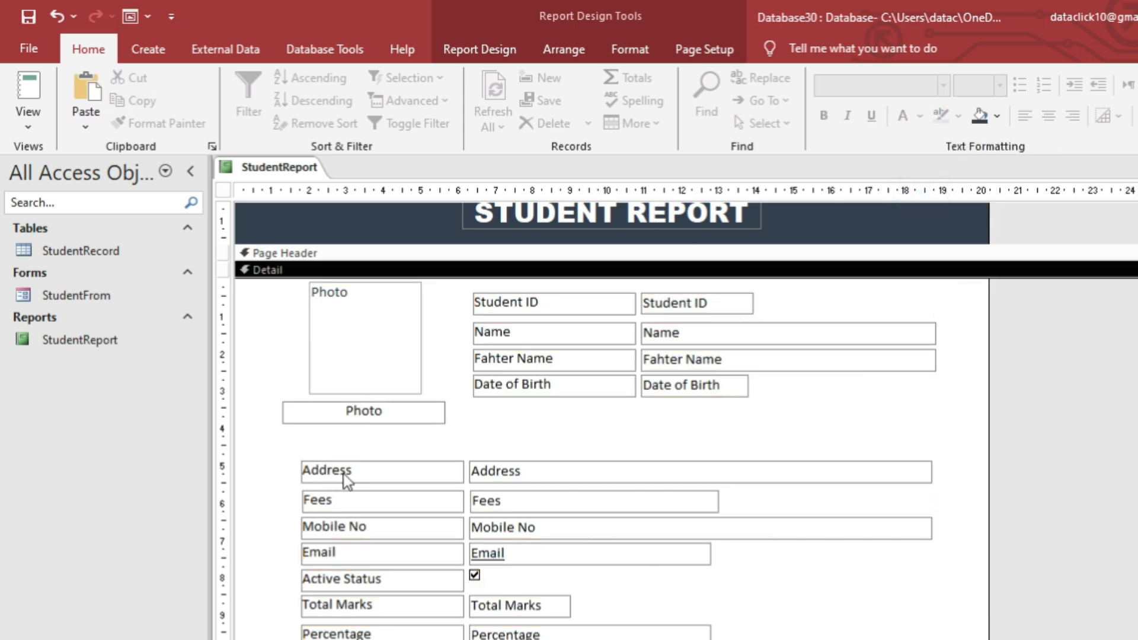
# Select the Address through Total Marks labels and fill them grey.
pyautogui.click(344, 474)
pyautogui.keyDown('shift'); pyautogui.click(350, 501); pyautogui.keyUp('shift')
pyautogui.keyDown('shift'); pyautogui.click(356, 527); pyautogui.keyUp('shift')
pyautogui.keyDown('shift'); pyautogui.click(358, 552); pyautogui.keyUp('shift')
pyautogui.keyDown('shift'); pyautogui.click(362, 578); pyautogui.keyUp('shift')
pyautogui.keyDown('shift'); pyautogui.click(368, 606); pyautogui.keyUp('shift')
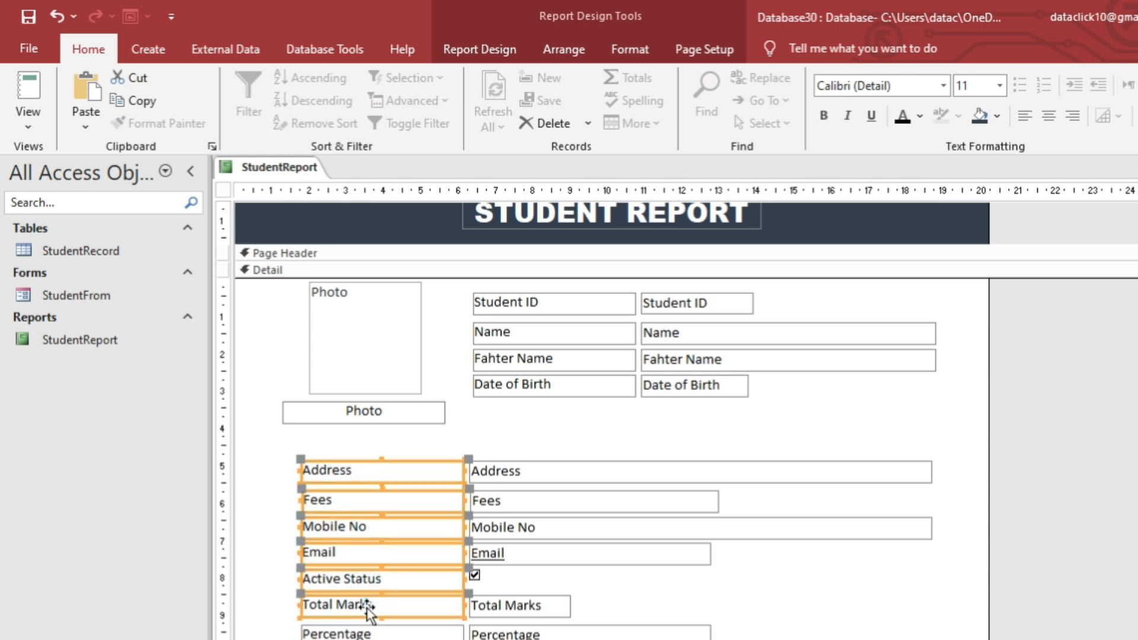
pyautogui.click(371, 631)
pyautogui.keyDown('shift'); pyautogui.click(376, 474); pyautogui.keyUp('shift')
pyautogui.keyDown('shift'); pyautogui.click(371, 504); pyautogui.keyUp('shift')
pyautogui.keyDown('shift'); pyautogui.click(368, 525); pyautogui.keyUp('shift')
pyautogui.keyDown('shift'); pyautogui.click(375, 552); pyautogui.keyUp('shift')
pyautogui.keyDown('shift'); pyautogui.click(381, 584); pyautogui.keyUp('shift')
pyautogui.keyDown('shift'); pyautogui.click(376, 605); pyautogui.keyUp('shift')
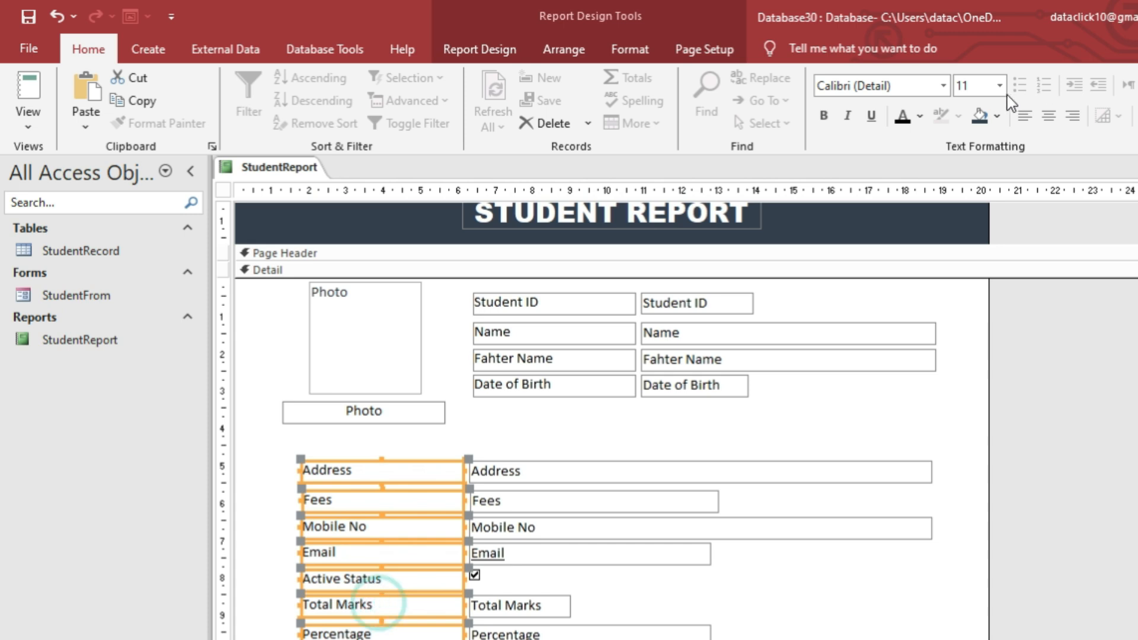
pyautogui.click(997, 115)
pyautogui.click(1035, 238)
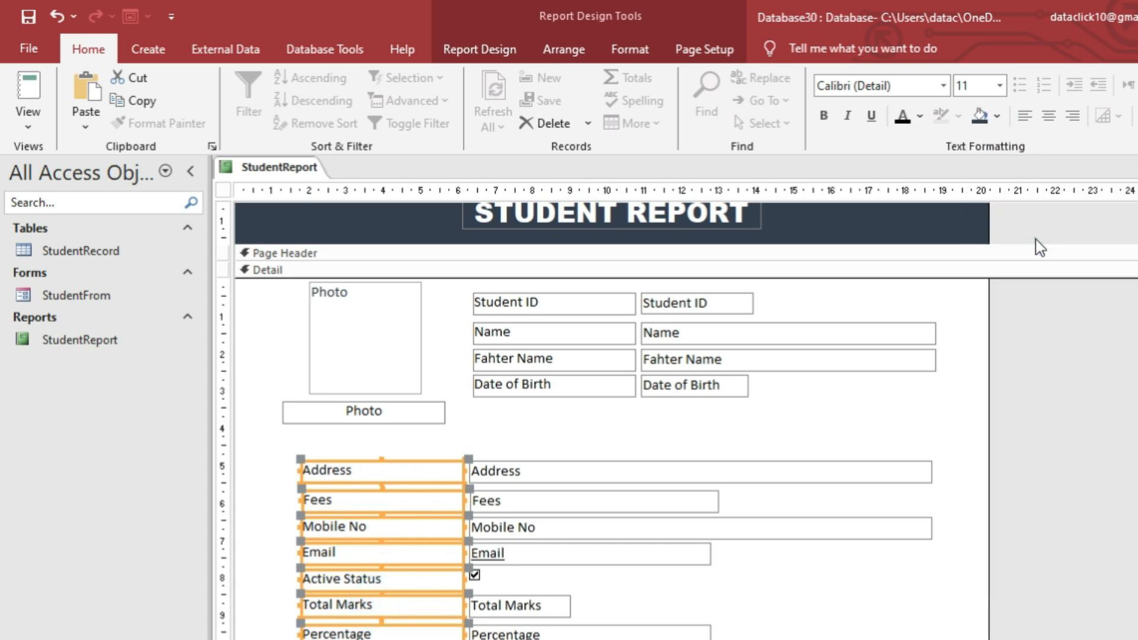
# Try a light yellow label fill and a dark detail background, undoing both.
pyautogui.click(998, 116)
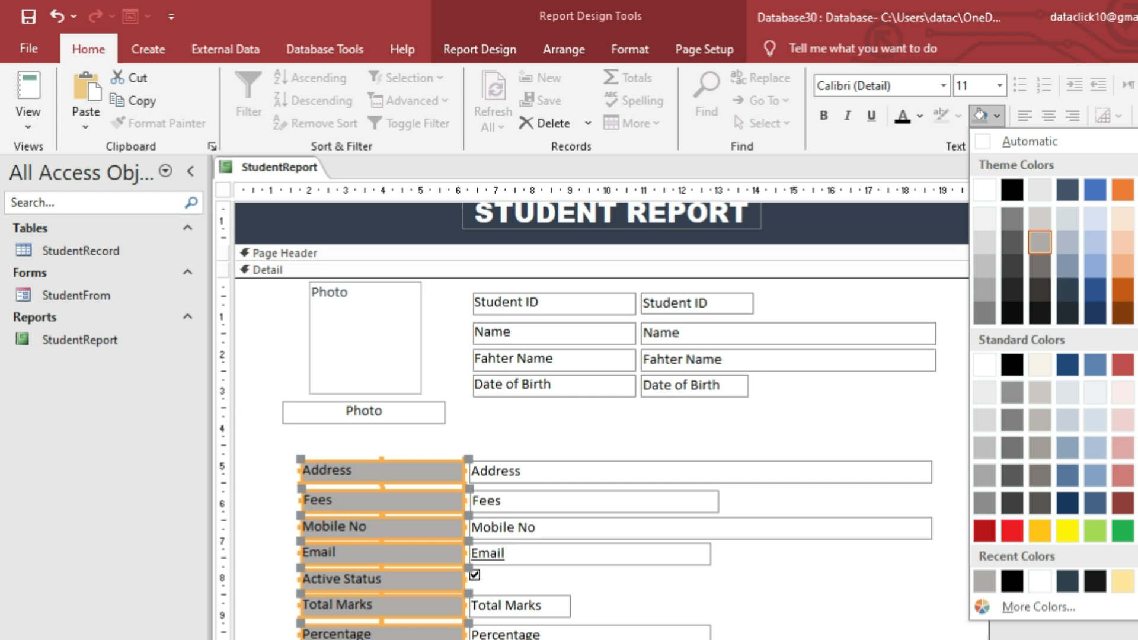
pyautogui.click(1122, 581)
pyautogui.click(909, 405)
pyautogui.hotkey('ctrl', 'z')
pyautogui.click(998, 115)
pyautogui.click(1068, 294)
pyautogui.hotkey('ctrl', 'z')
# Give the Address–Percentage labels a dark navy fill with bold white text.
pyautogui.moveTo(318, 457); pyautogui.dragTo(404, 637)
pyautogui.click(998, 115)
pyautogui.click(1068, 297)
pyautogui.click(920, 116)
pyautogui.click(913, 195)
pyautogui.click(830, 116)
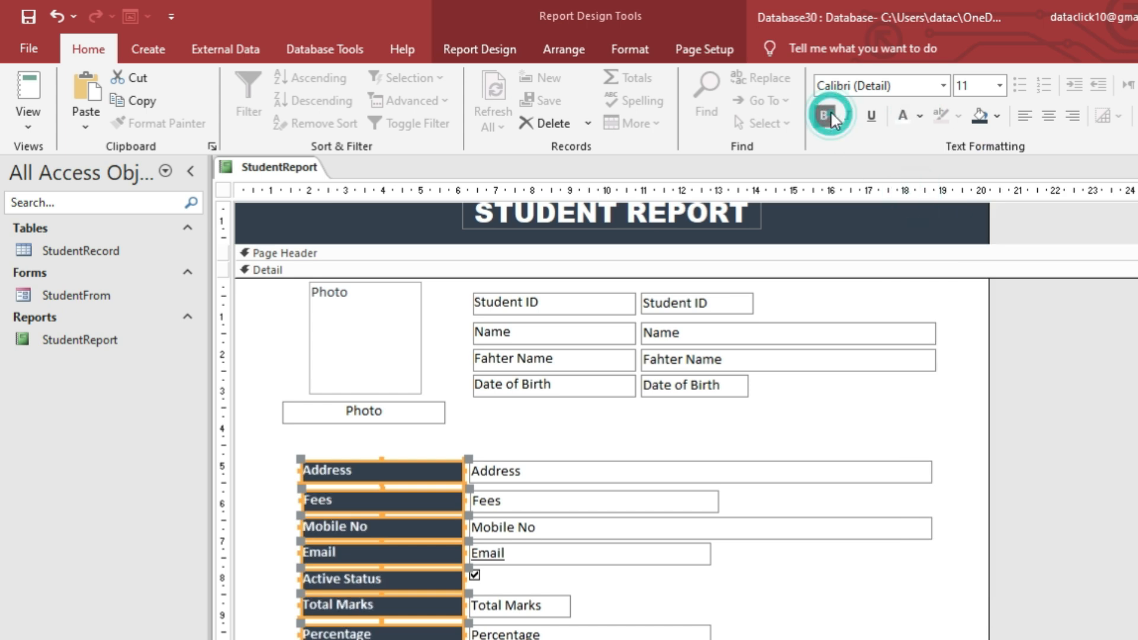
# Fill the Student ID to Date of Birth labels dark navy and make them bold.
pyautogui.moveTo(599, 406); pyautogui.dragTo(583, 302)
pyautogui.click(979, 117)
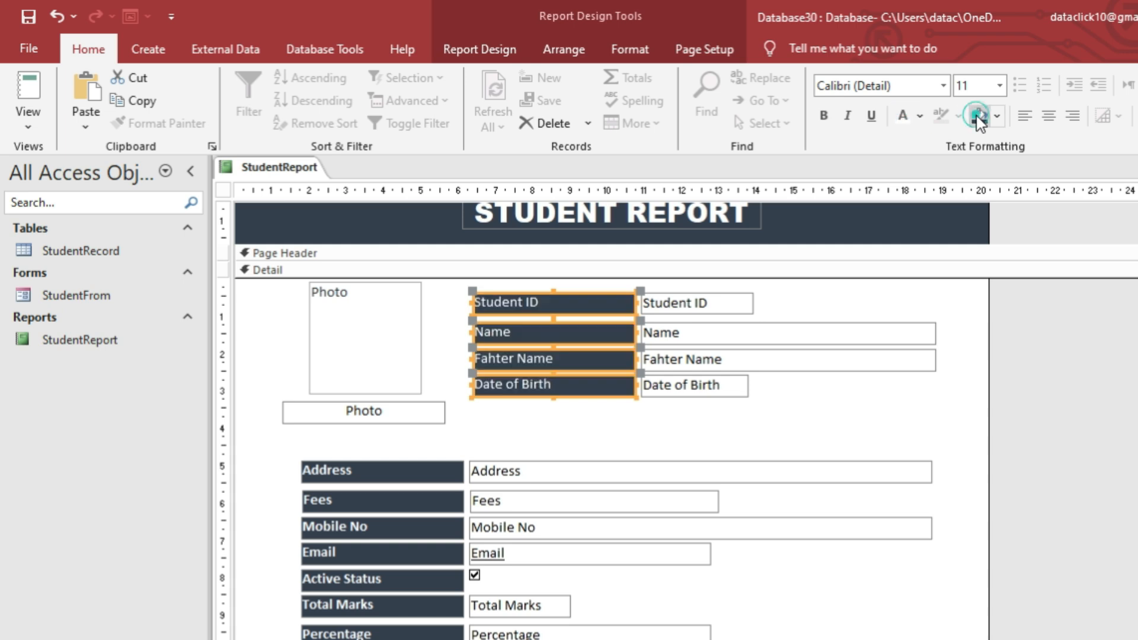
pyautogui.click(824, 115)
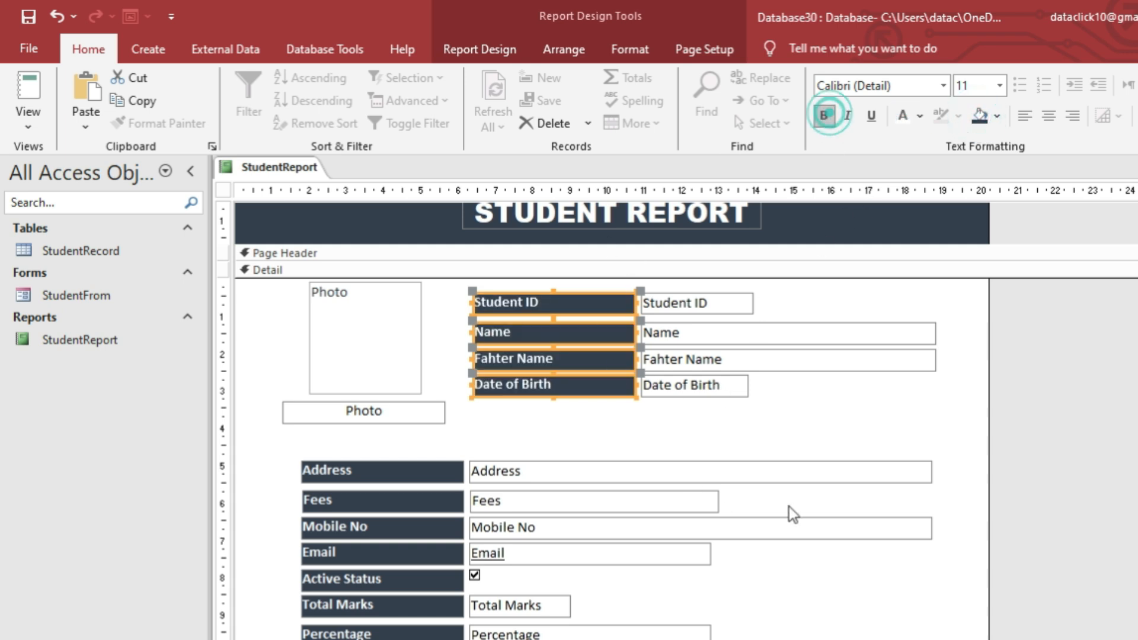
pyautogui.click(841, 590)
# Make the Photo caption bold white text on a dark navy fill.
pyautogui.click(360, 411)
pyautogui.click(824, 115)
pyautogui.click(979, 117)
pyautogui.click(903, 115)
pyautogui.click(777, 413)
pyautogui.click(358, 329)
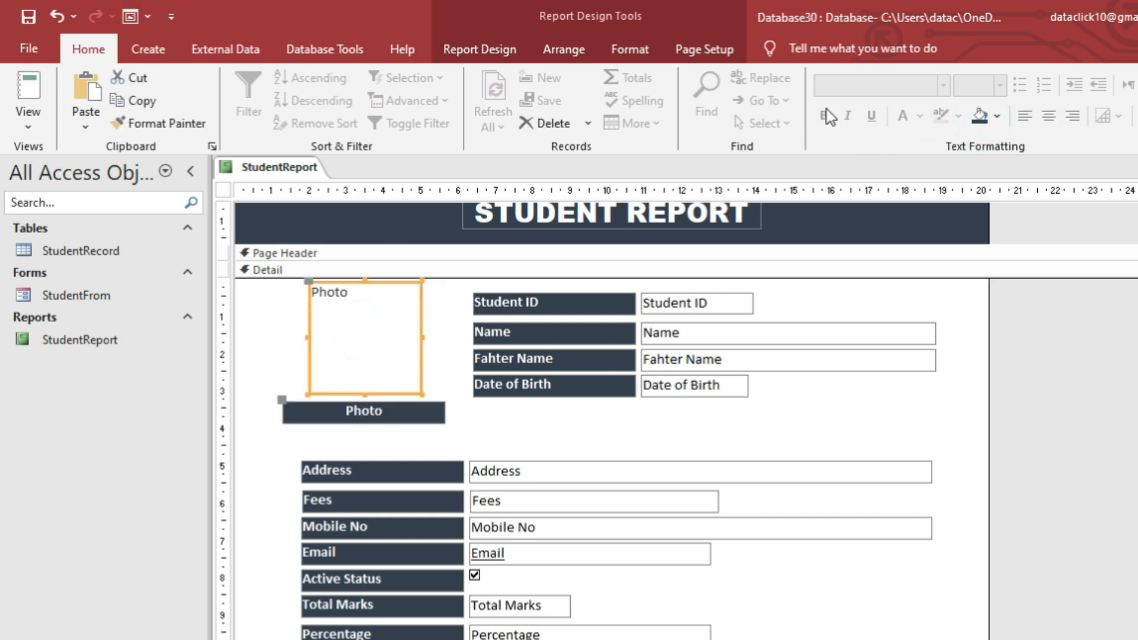
# Make the photo box outline transparent.
pyautogui.click(664, 50)
pyautogui.click(660, 48)
pyautogui.click(919, 99)
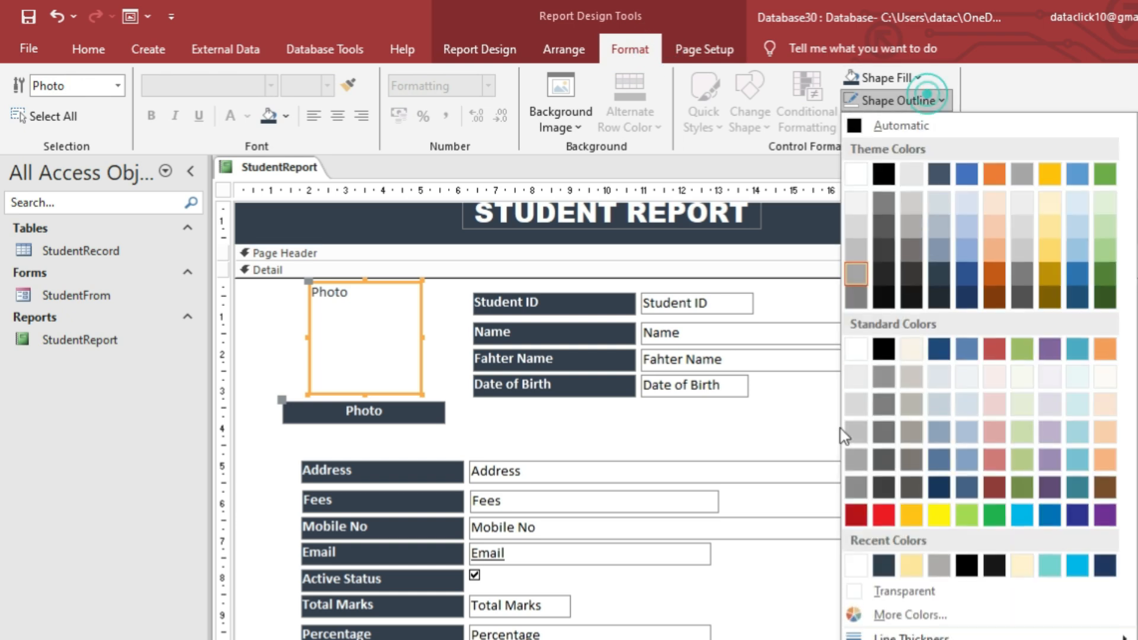
pyautogui.click(890, 595)
pyautogui.click(812, 425)
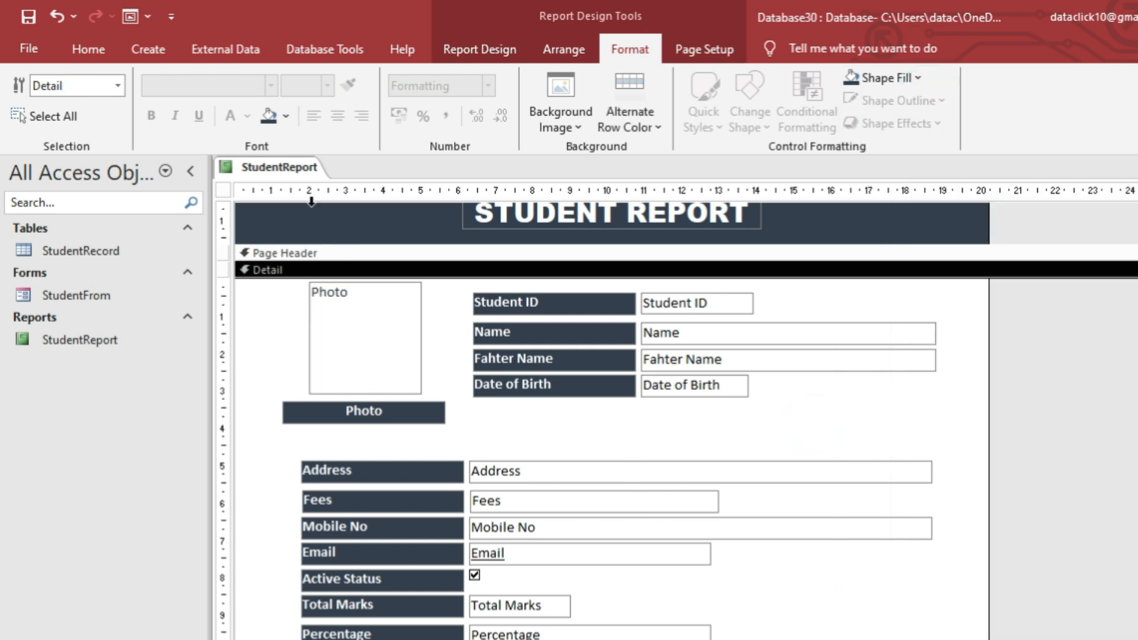
# Check StudentReport in Report View, then close it.
pyautogui.rightClick(300, 168)
pyautogui.click(351, 259)
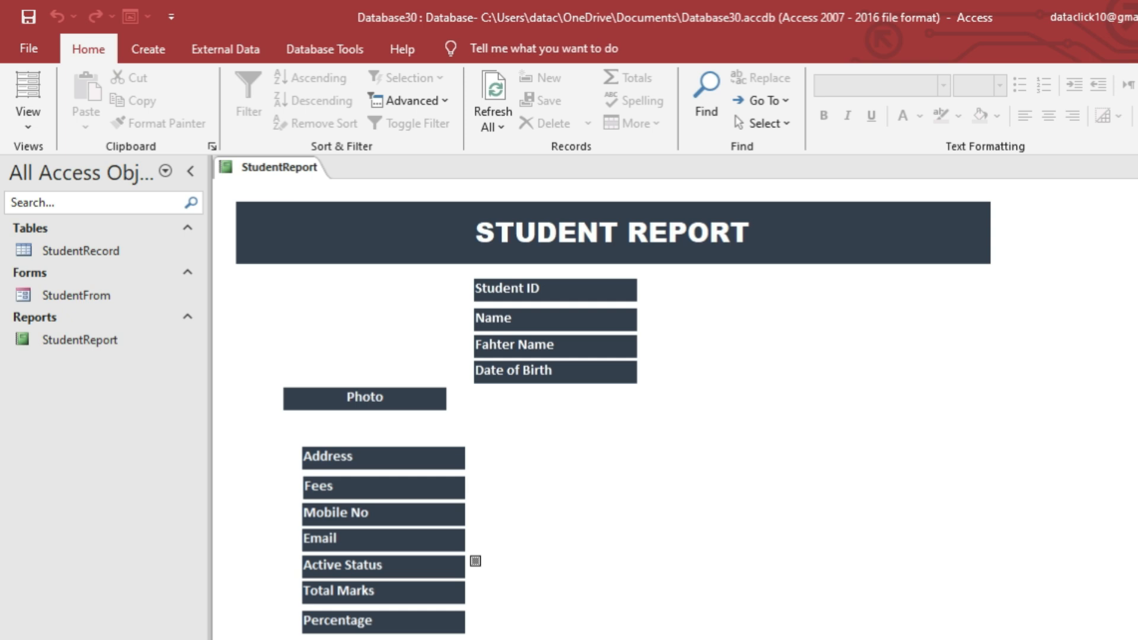
pyautogui.hotkey('ctrl', 'w')
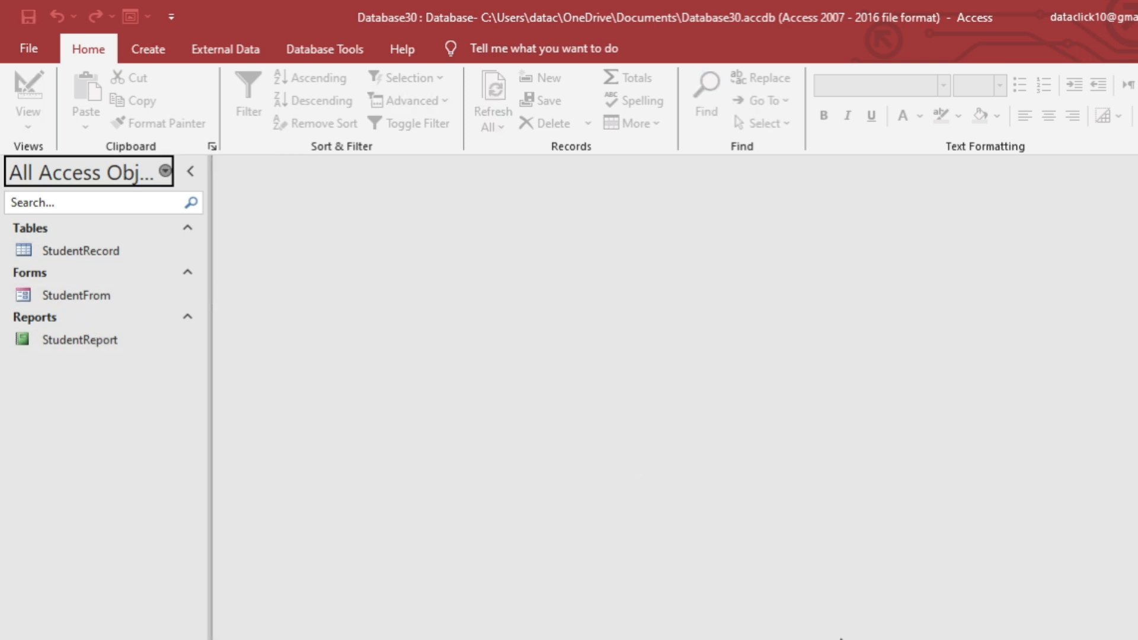
# Create a new blank macro with an OpenReport action.
pyautogui.click(247, 276)
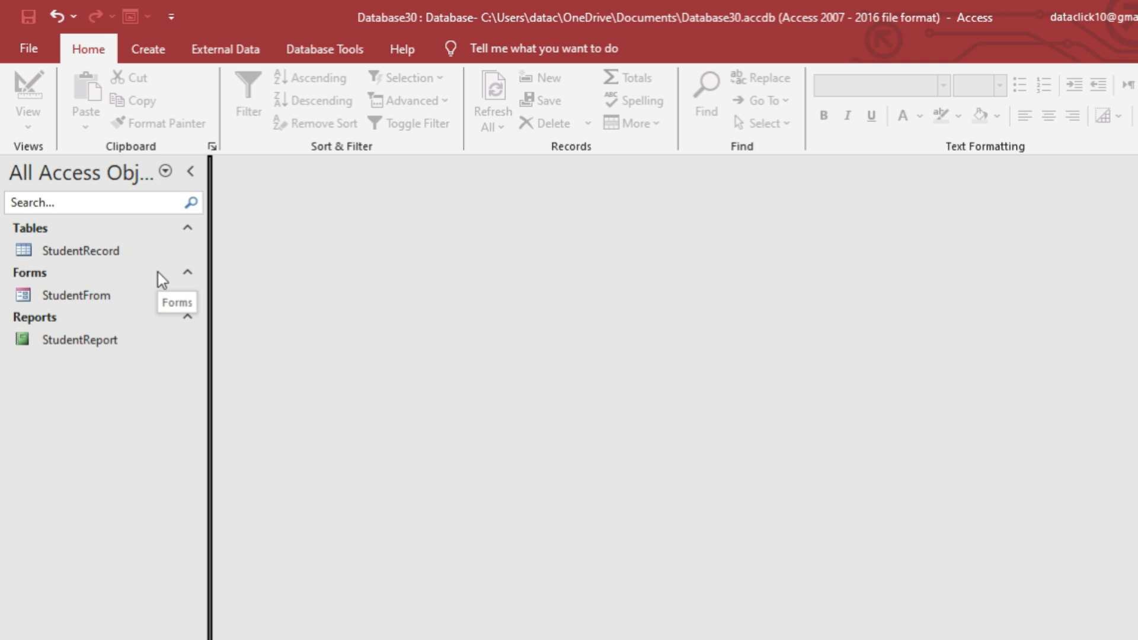
pyautogui.click(149, 50)
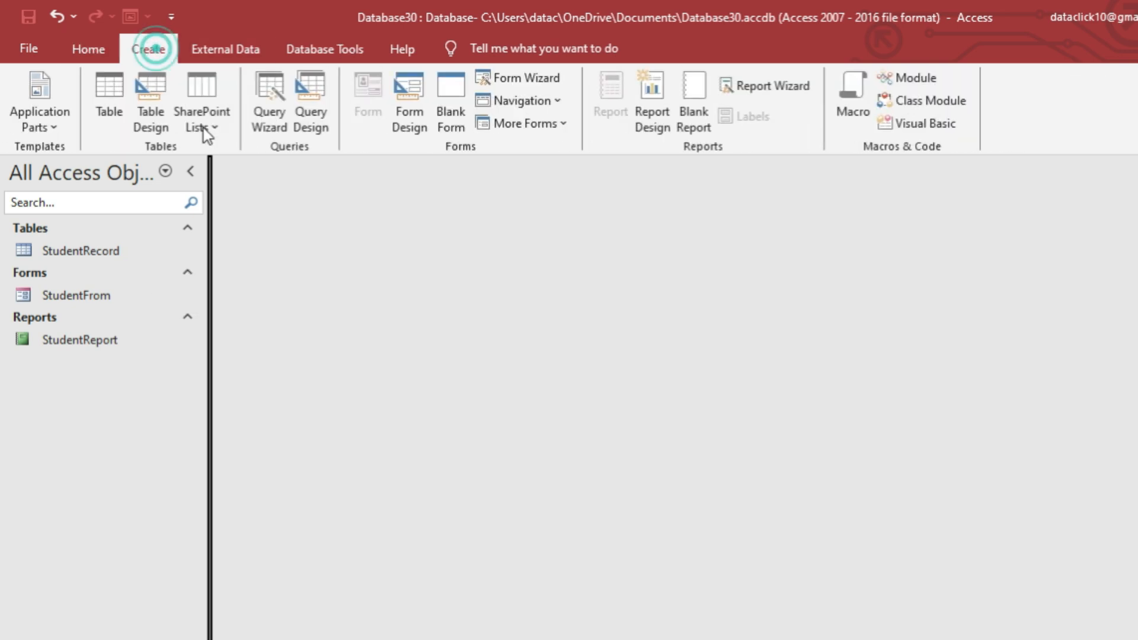
pyautogui.click(854, 95)
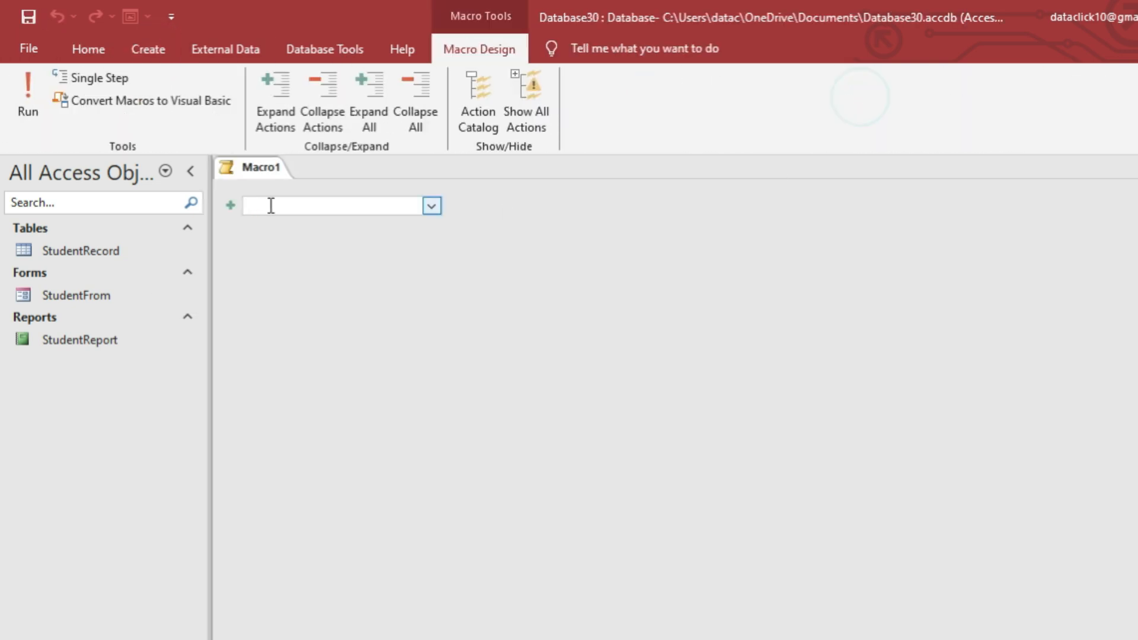
pyautogui.click(542, 116)
pyautogui.click(361, 206)
pyautogui.write('Open')
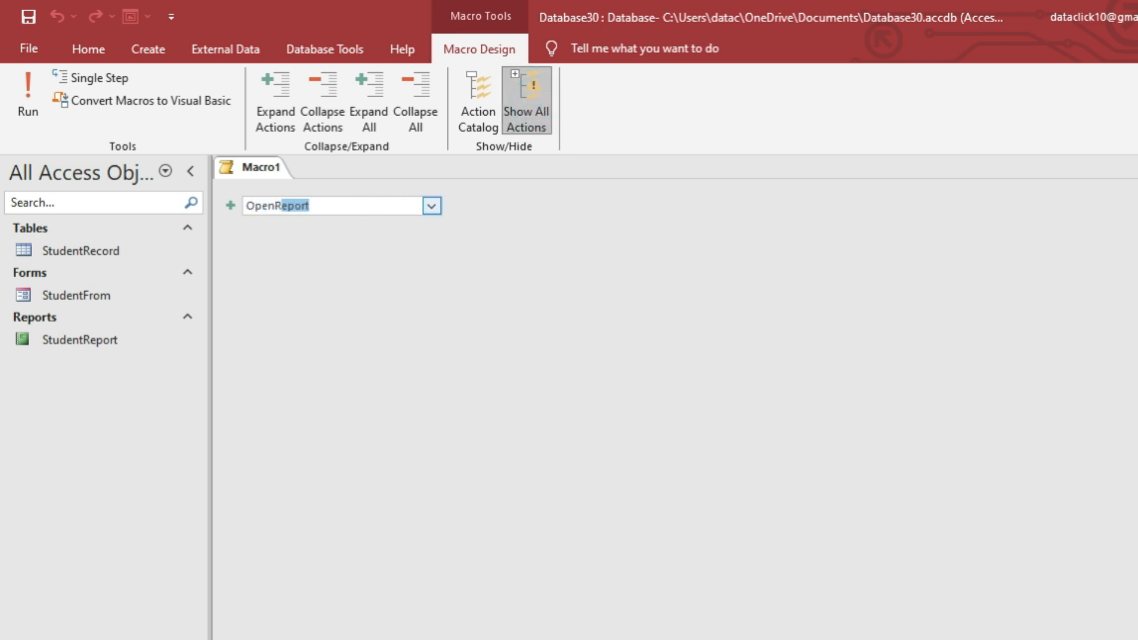
pyautogui.write('R')
pyautogui.press('Return')
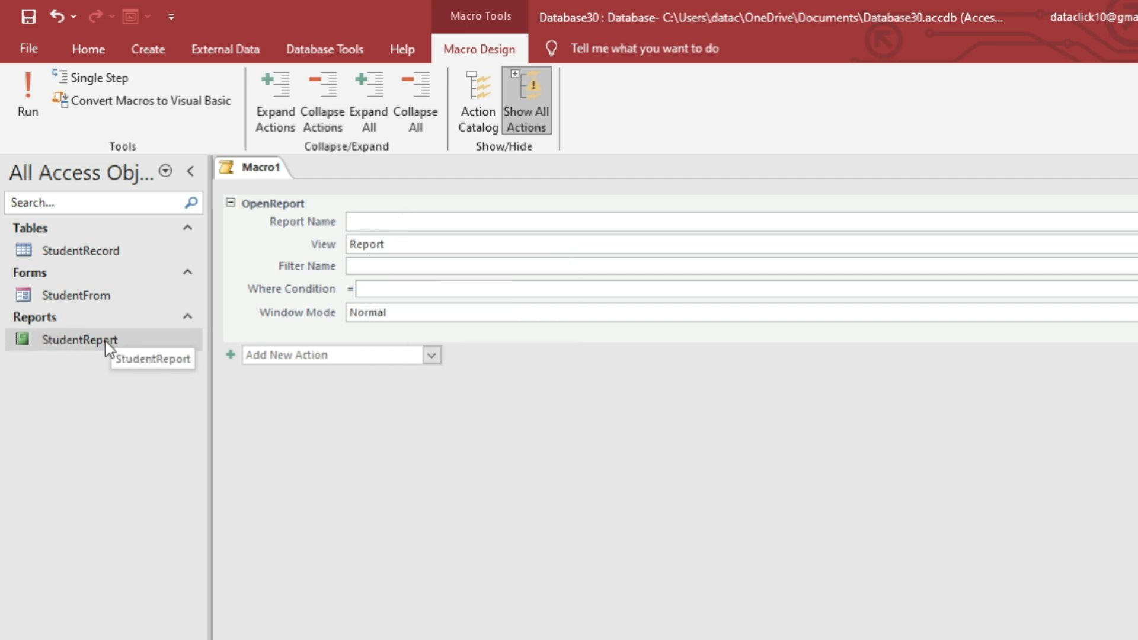
# Set Report Name to StudentReport and paste the Student ID Where Condition, deleting the wrong form name.
pyautogui.write('StudentReport')
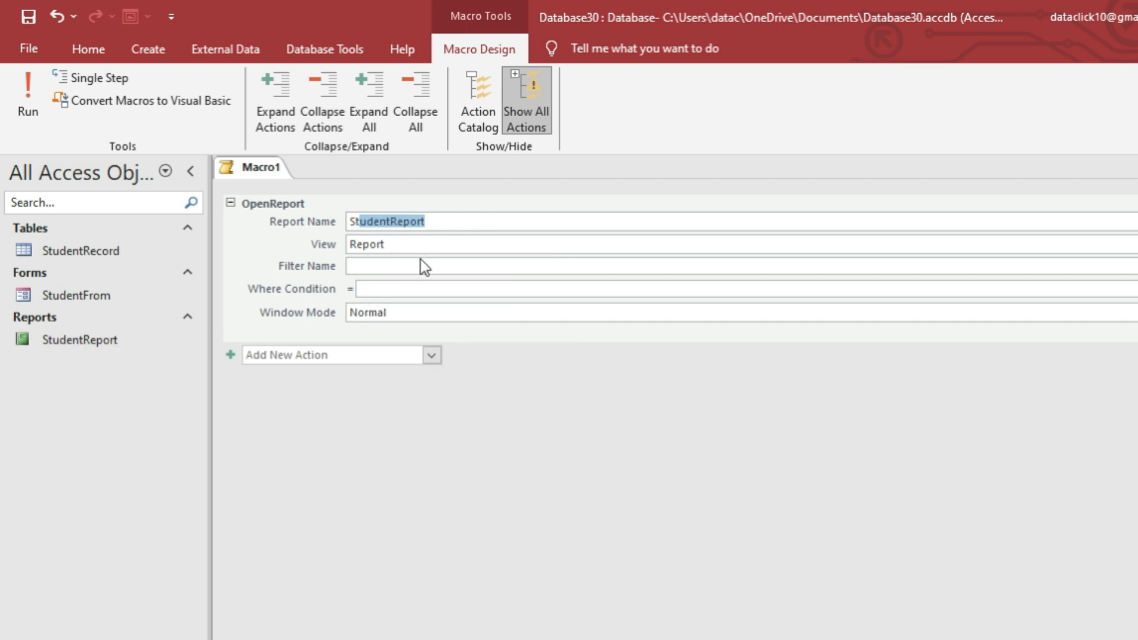
pyautogui.click(408, 261)
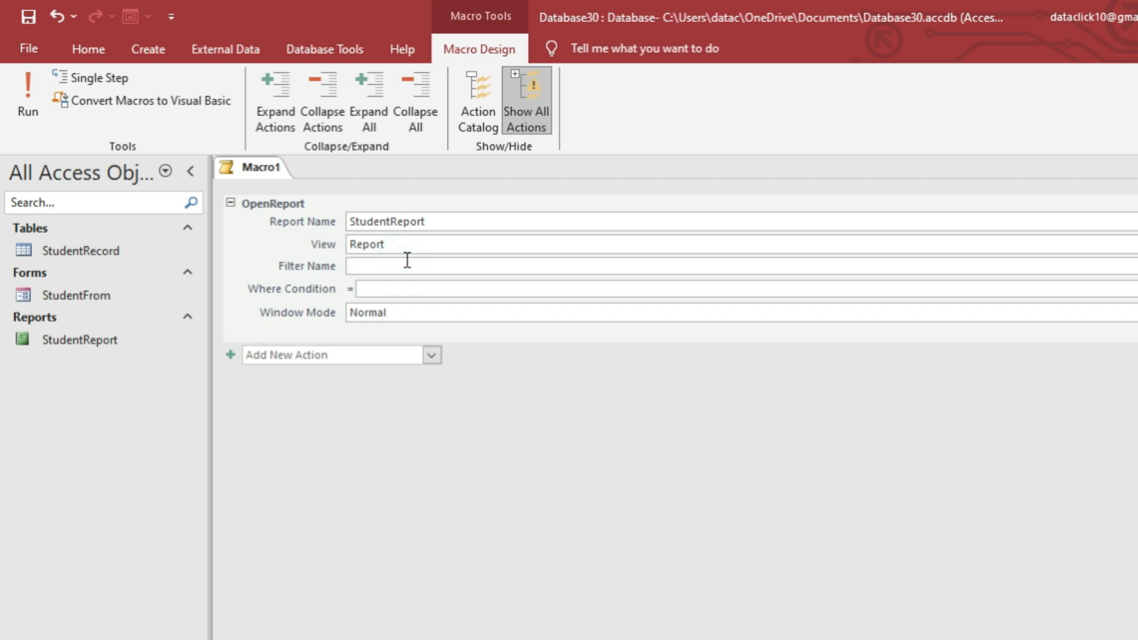
pyautogui.moveTo(378, 248)
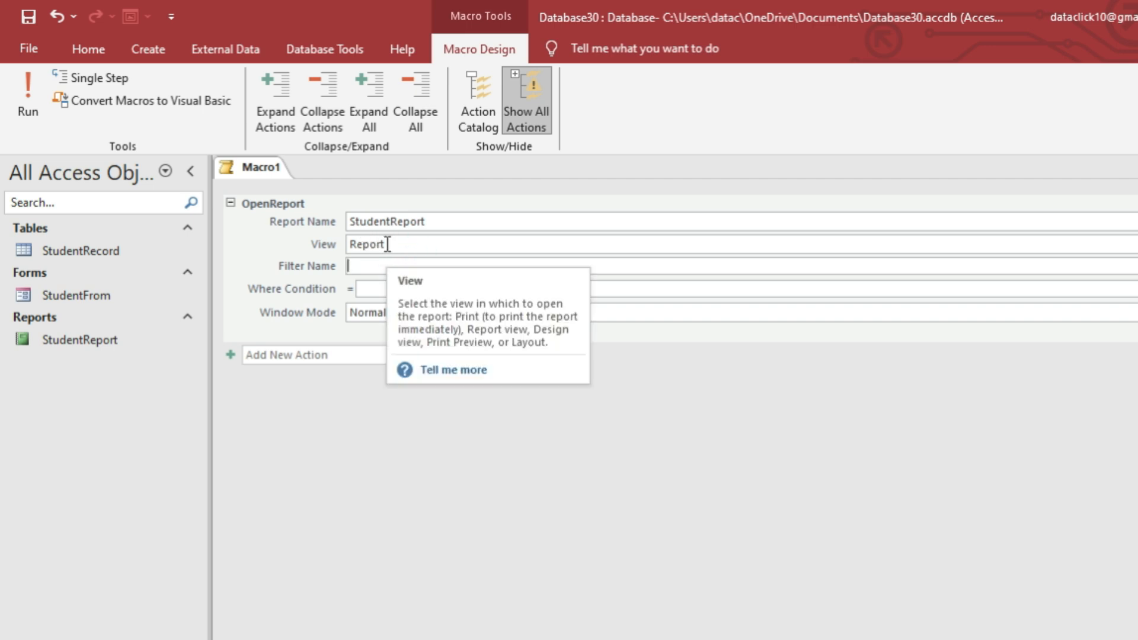
pyautogui.click(385, 290)
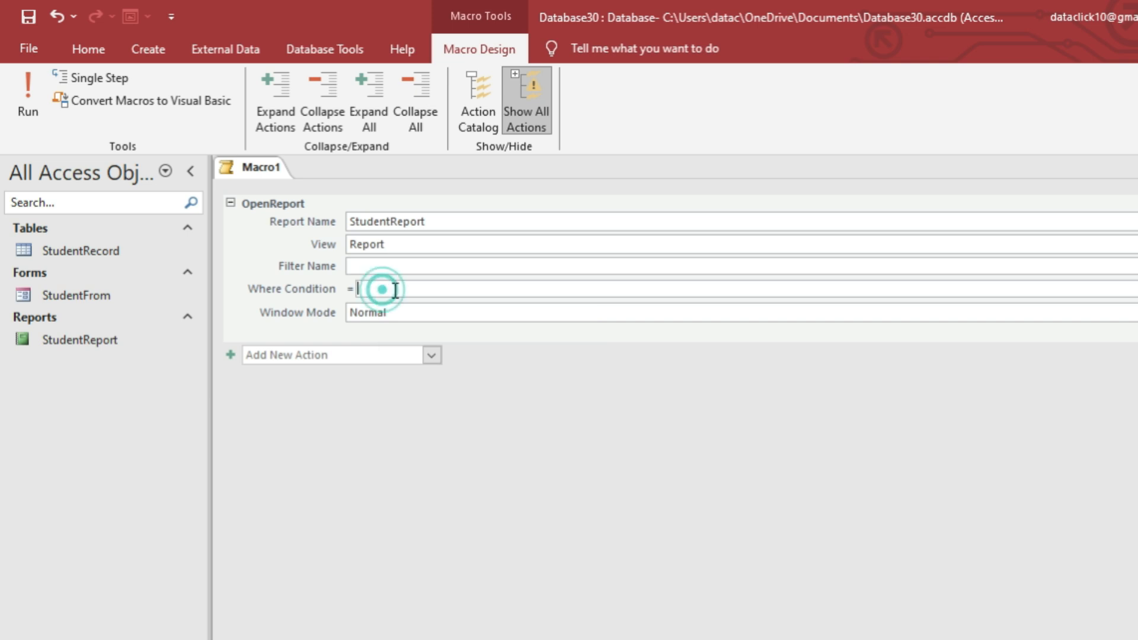
pyautogui.write('[Student ID]=[form_student]![Report_student]![Student ID]')
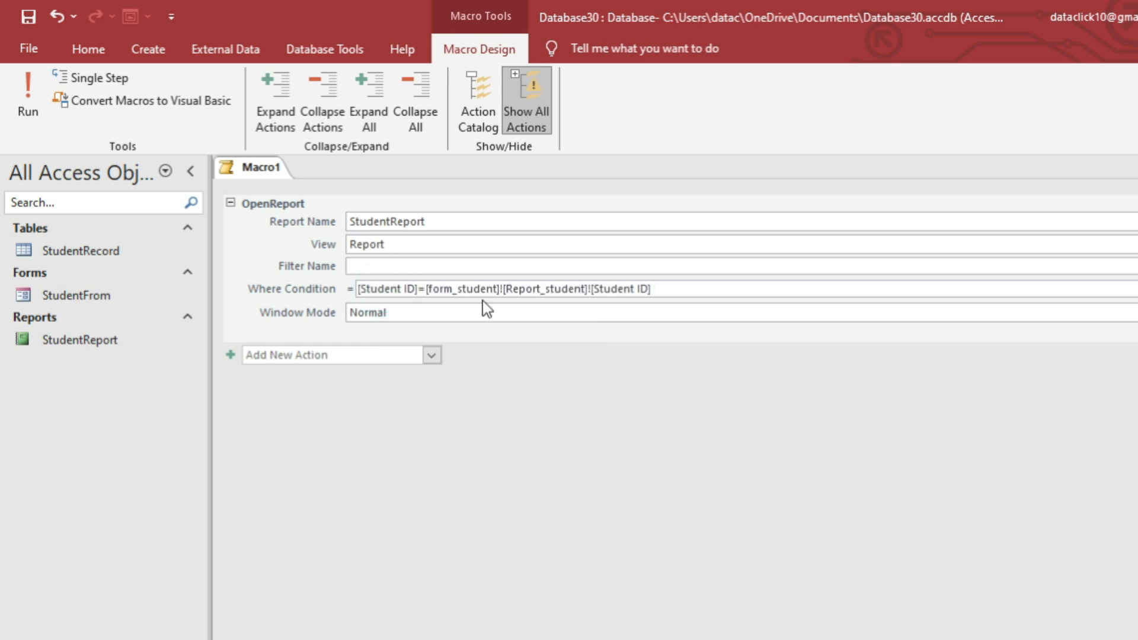
pyautogui.moveTo(508, 295)
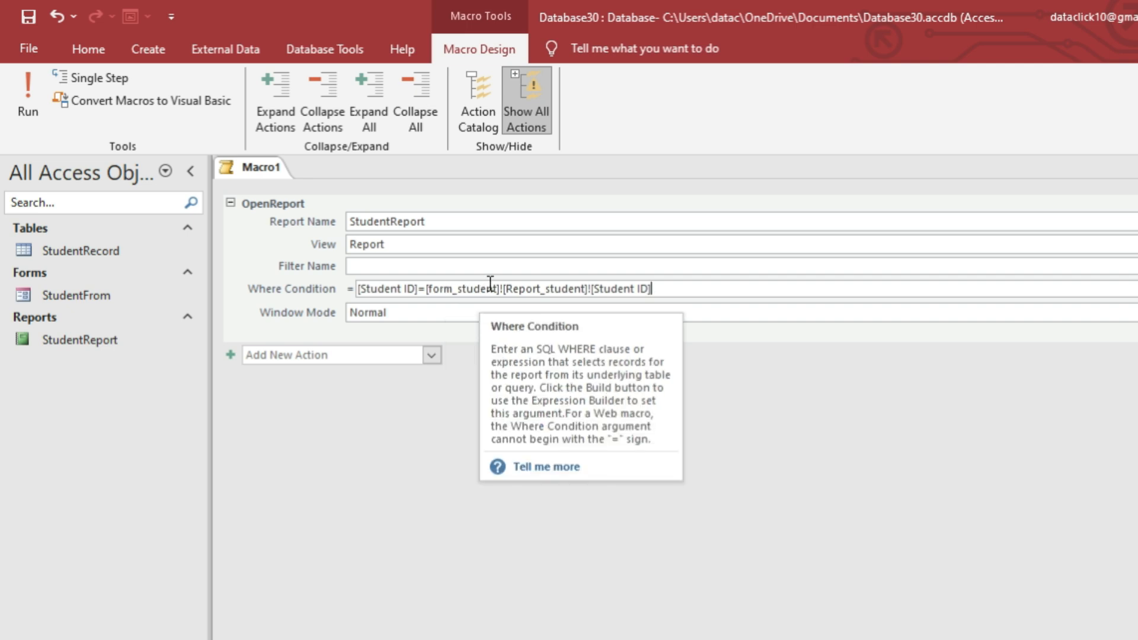
pyautogui.moveTo(498, 290); pyautogui.dragTo(439, 289)
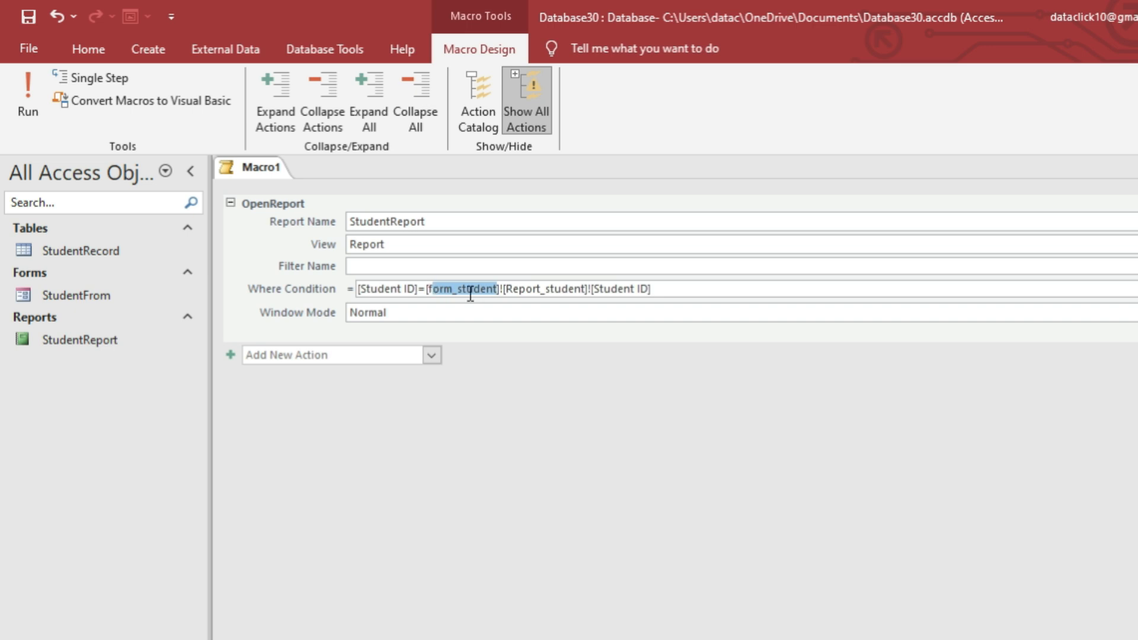
pyautogui.press('BackSpace')
pyautogui.press('BackSpace')
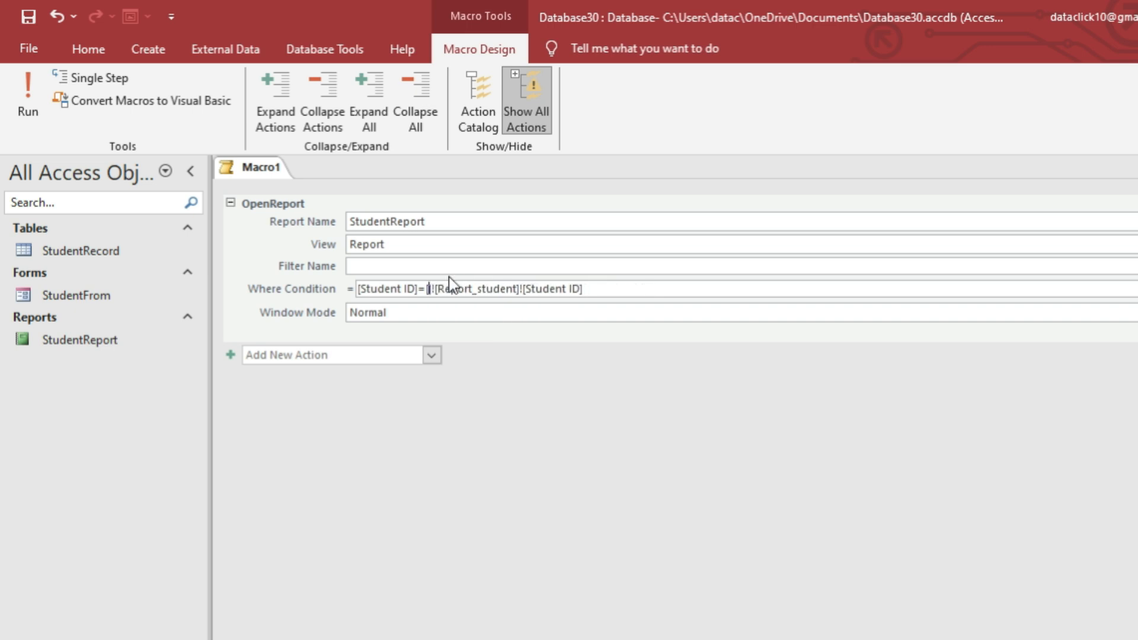
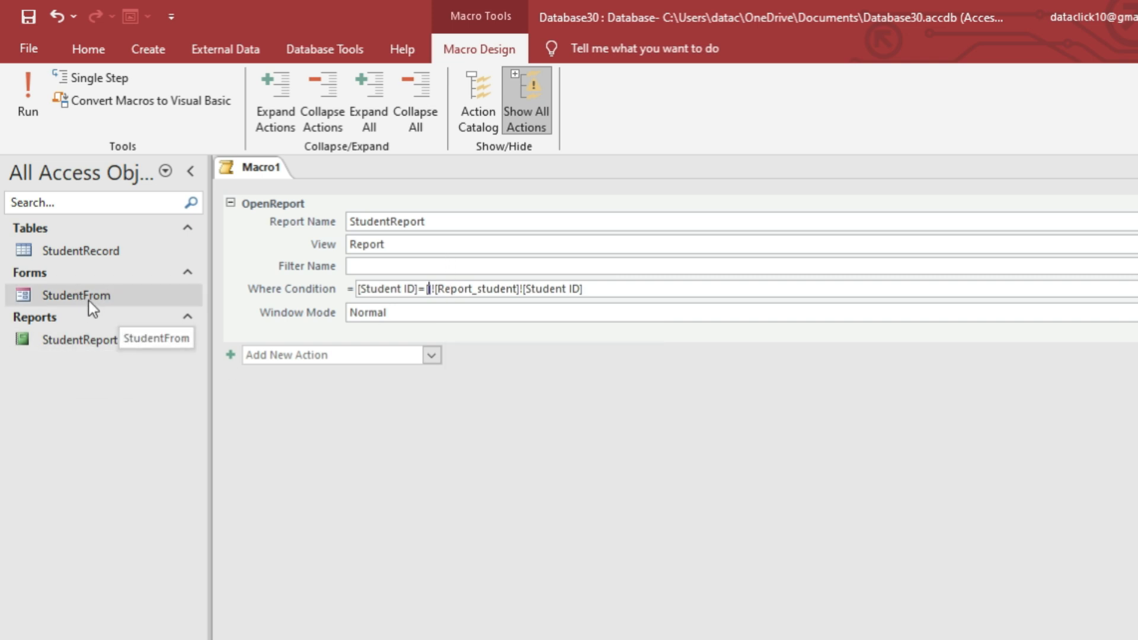
# Close Macro1 without saving, then rename the StudentFrom form to StudentForm.
pyautogui.hotkey('ctrl', 'w')
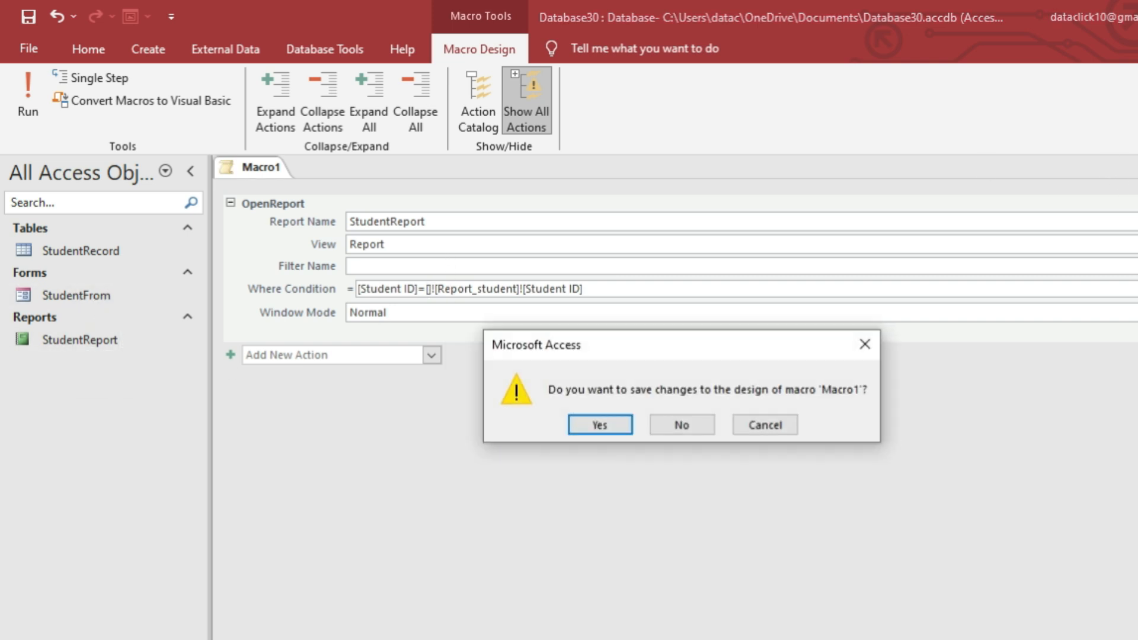
pyautogui.click(705, 423)
pyautogui.rightClick(119, 299)
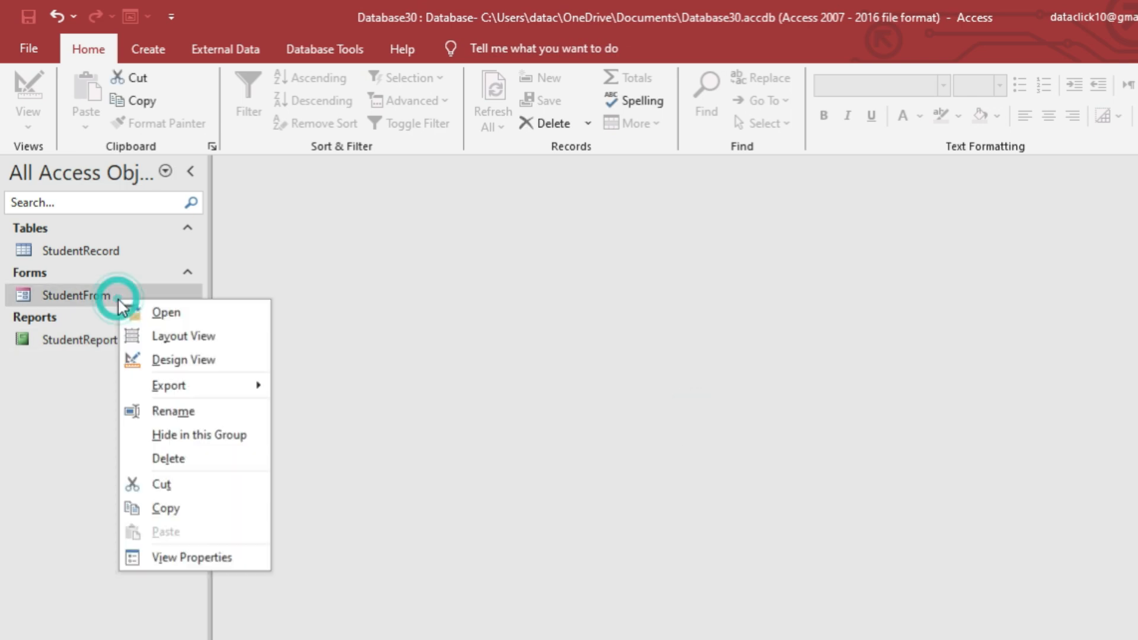
pyautogui.click(161, 412)
pyautogui.click(133, 295)
pyautogui.press('BackSpace')
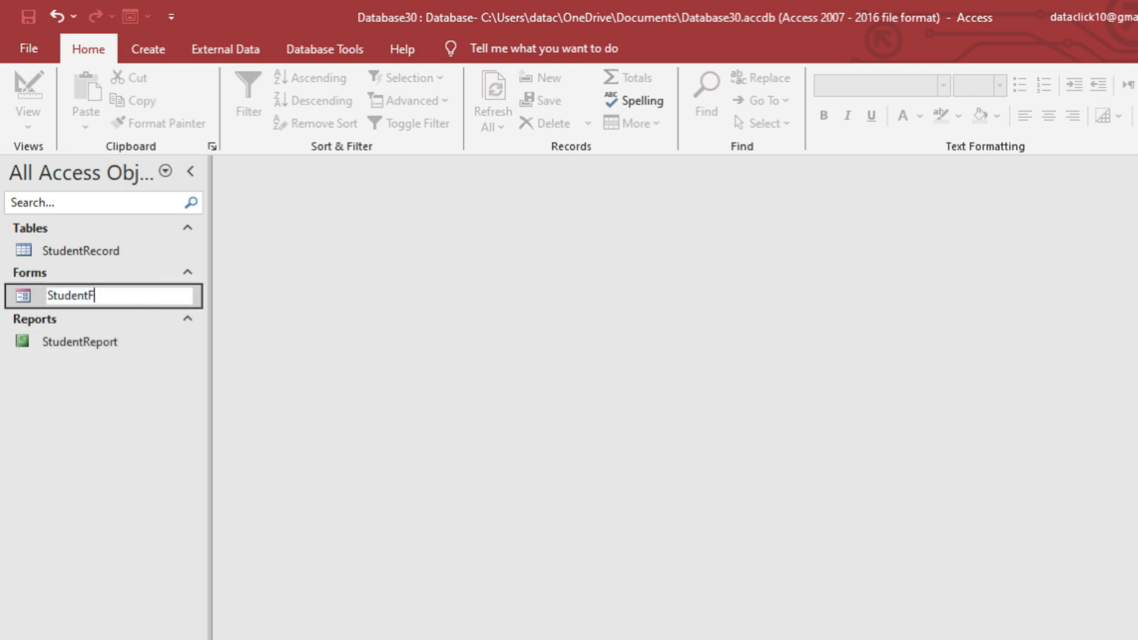
pyautogui.click(147, 344)
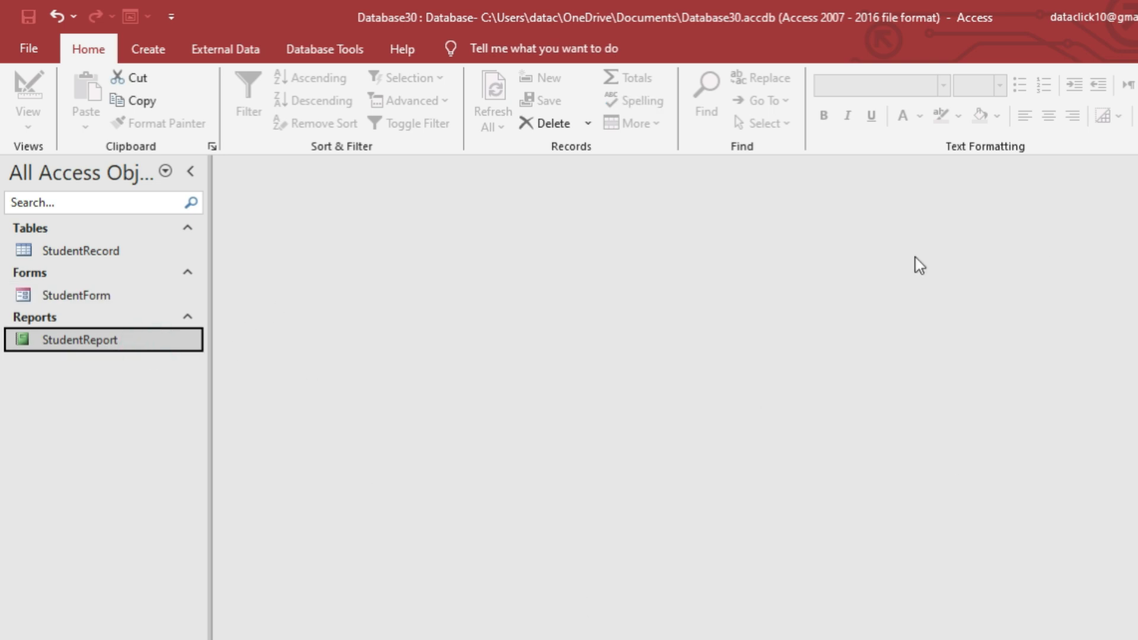
# Start a new macro and discard it after it picked the wrong OpenTable action.
pyautogui.click(148, 49)
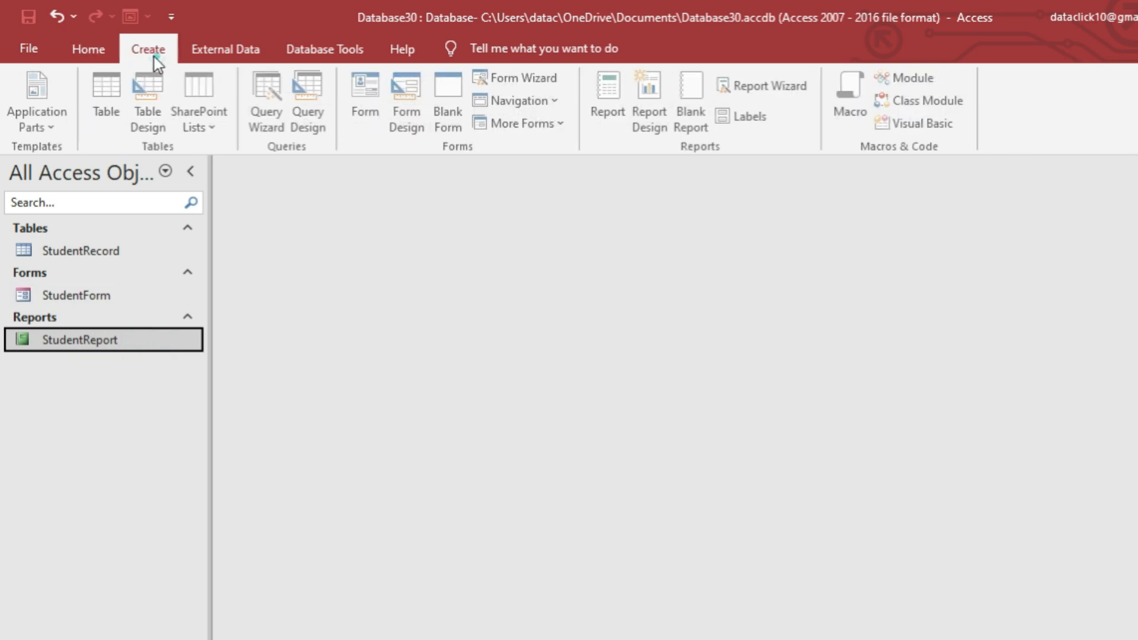
pyautogui.click(856, 89)
pyautogui.write('OpenTable')
pyautogui.press('Return')
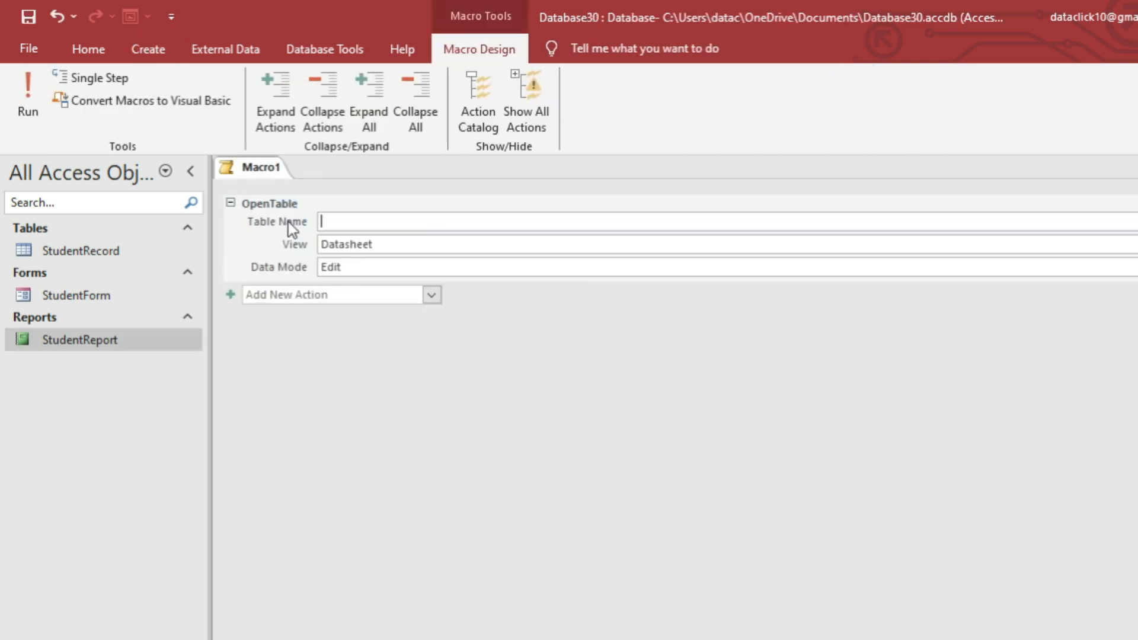
pyautogui.hotkey('ctrl', 'w')
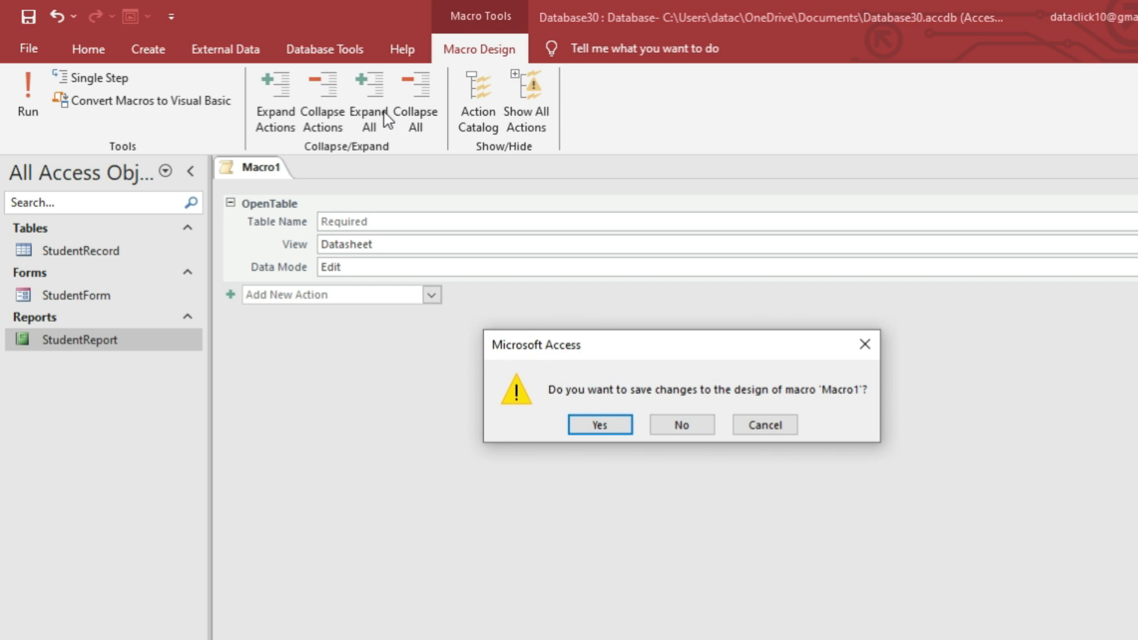
pyautogui.click(682, 425)
# Create a new macro with an OpenReport action for StudentReport.
pyautogui.click(151, 49)
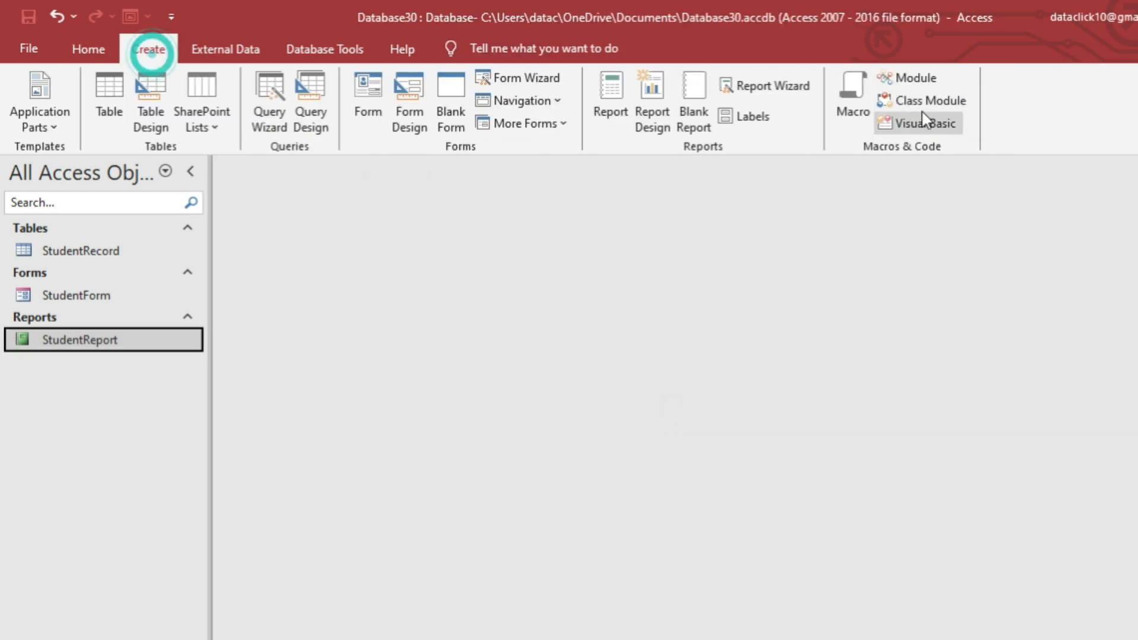
pyautogui.click(854, 98)
pyautogui.write('Open')
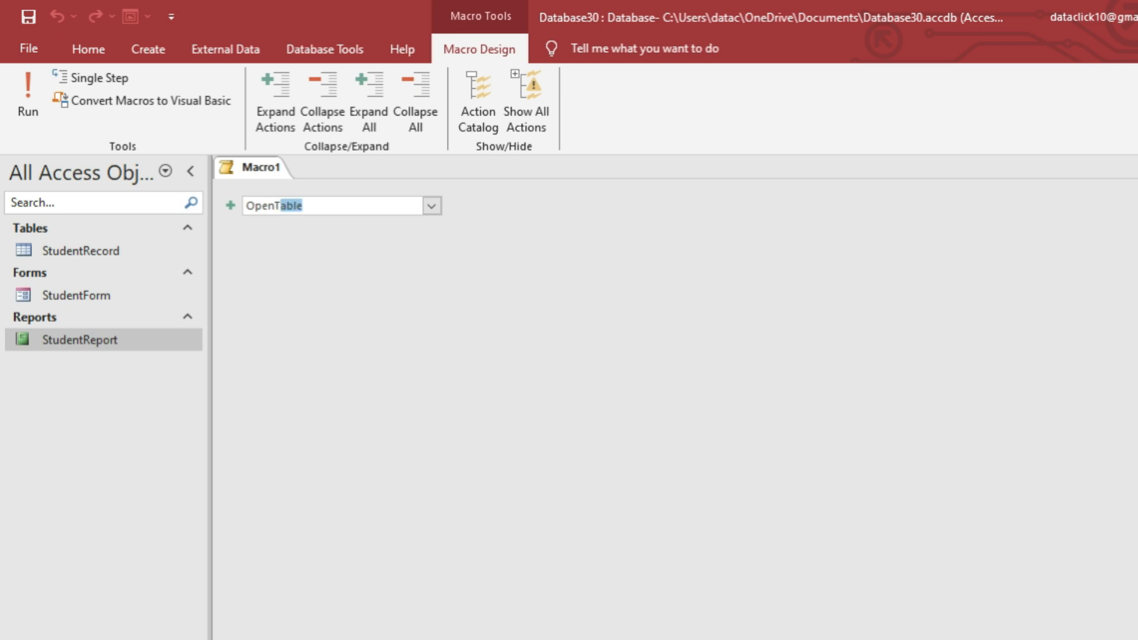
pyautogui.write('Report')
pyautogui.press('Return')
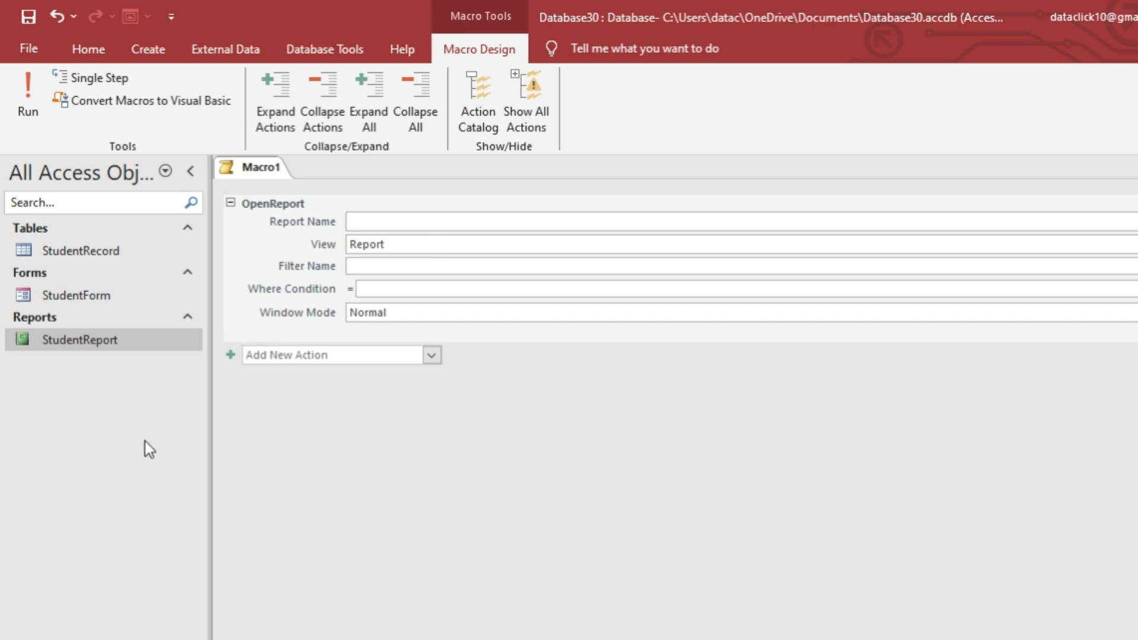
pyautogui.write('S')
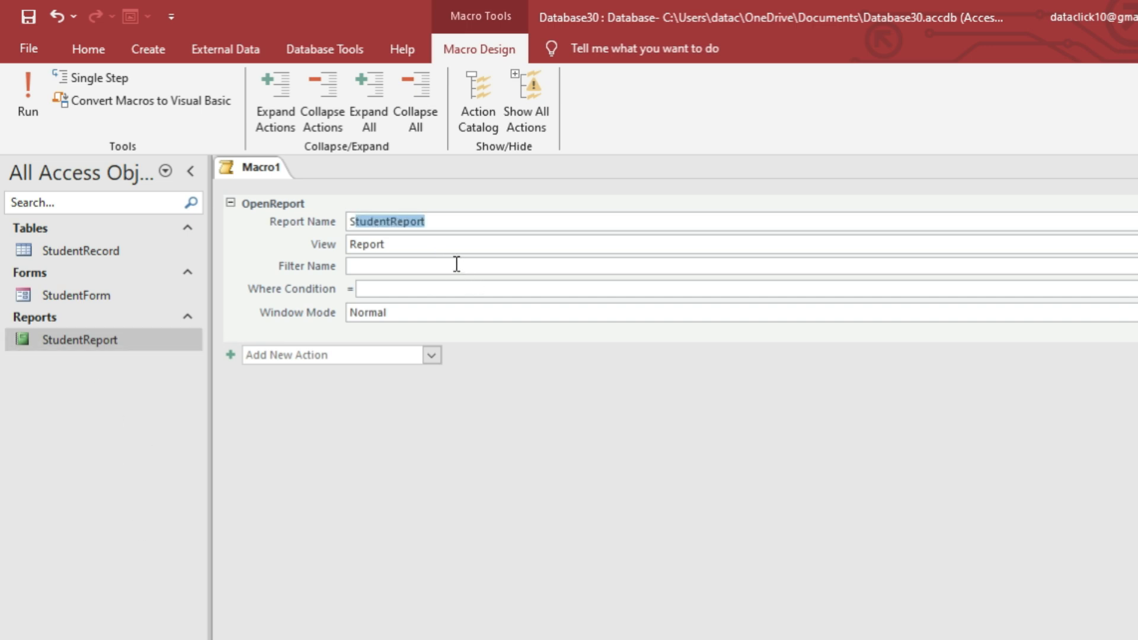
pyautogui.click(457, 264)
# Paste the Student ID Where Condition and delete its old form_student reference.
pyautogui.click(447, 287)
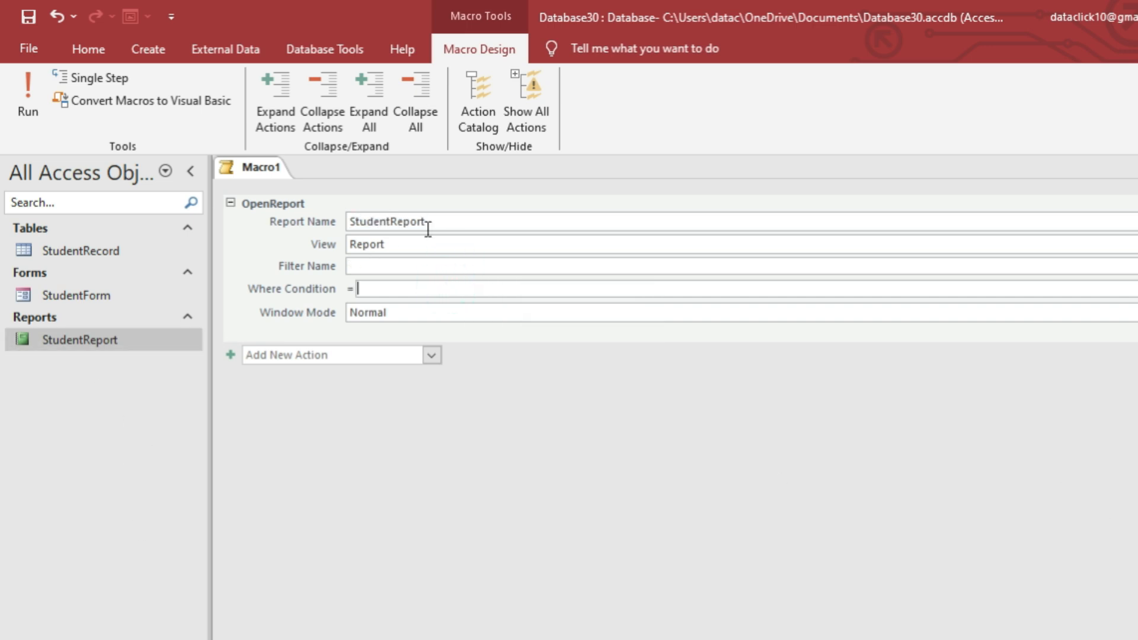
pyautogui.click(386, 287)
pyautogui.write('[Student ID]=[form_student]![Report_student]![Student ID]')
pyautogui.click(675, 284)
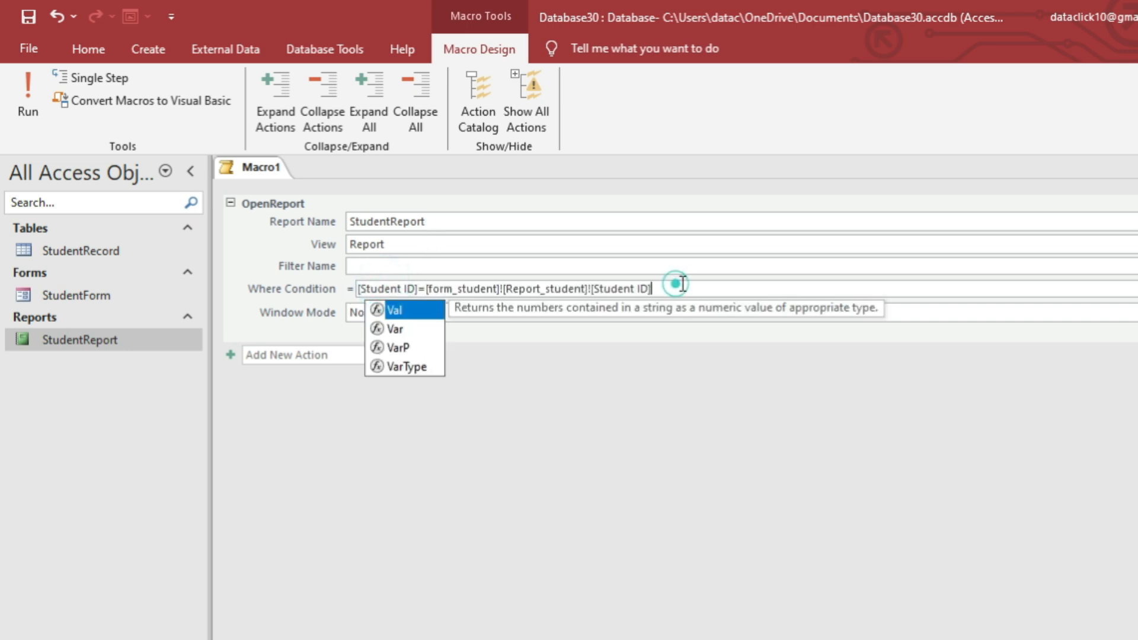
pyautogui.click(670, 390)
pyautogui.click(496, 288)
pyautogui.click(439, 288)
pyautogui.click(458, 289)
pyautogui.moveTo(498, 289); pyautogui.dragTo(434, 290)
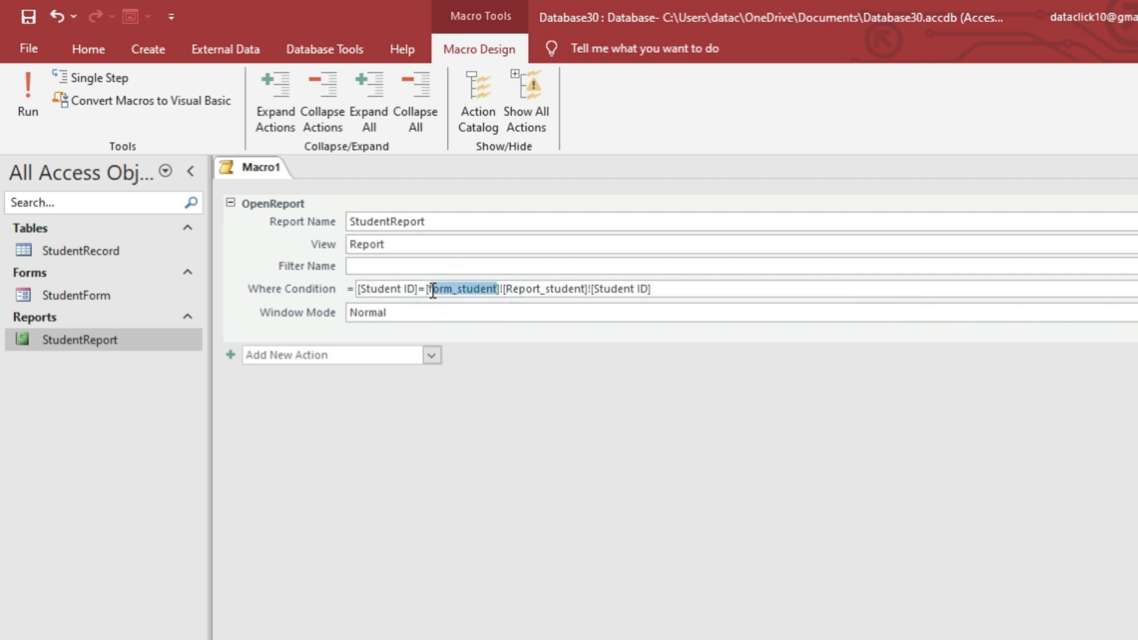
pyautogui.press('BackSpace')
pyautogui.press('BackSpace')
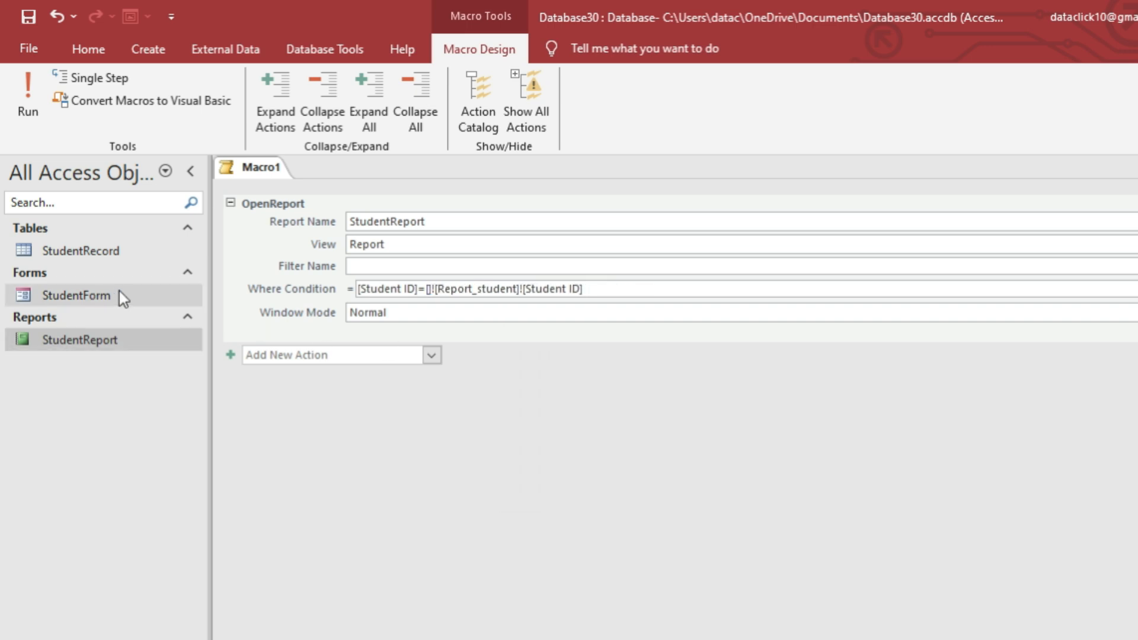
# Change the condition to reference studentform, remove Report_student, and save the macro as print.
pyautogui.write('student')
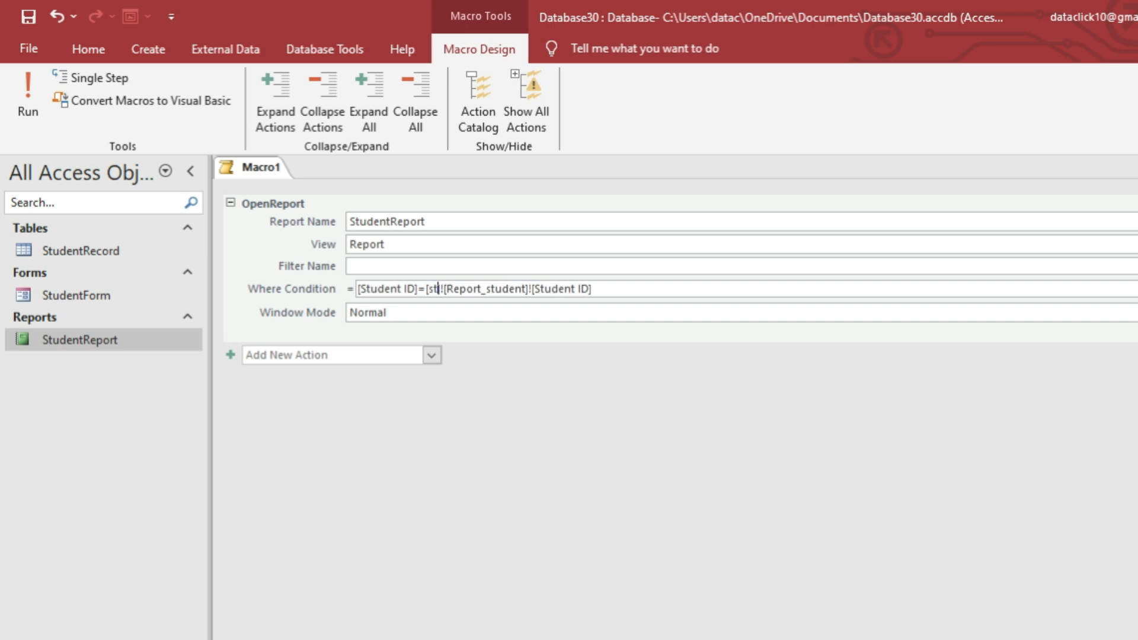
pyautogui.write('form')
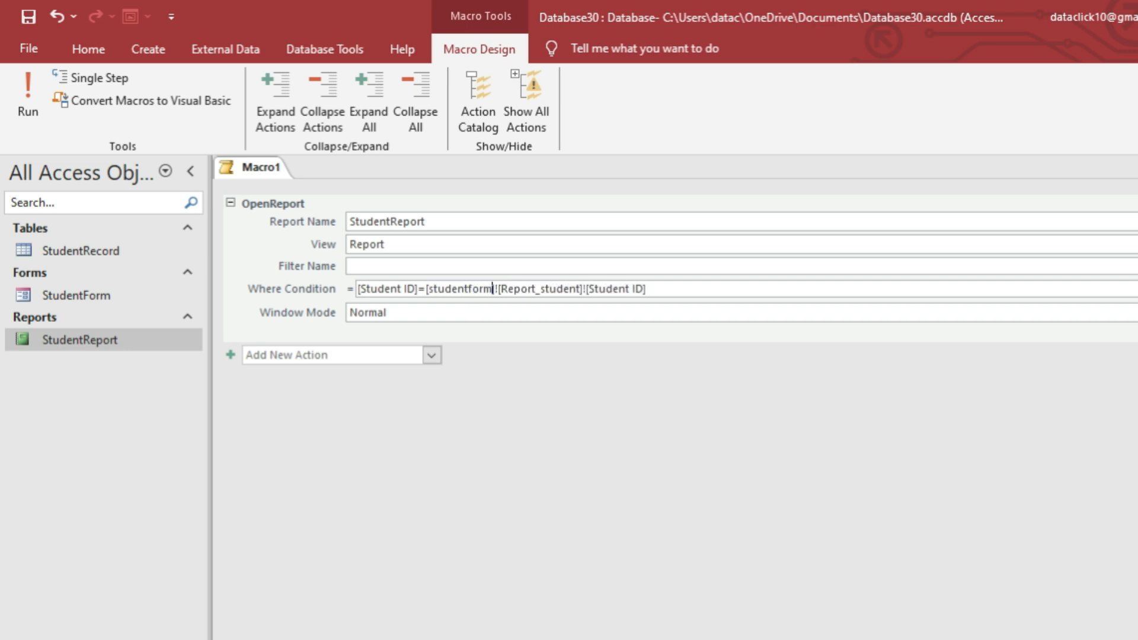
pyautogui.click(583, 290)
pyautogui.press('BackSpace')
pyautogui.press('BackSpace')
pyautogui.press('BackSpace')
pyautogui.press('BackSpace')
pyautogui.press('BackSpace')
pyautogui.press('BackSpace')
pyautogui.press('BackSpace')
pyautogui.press('BackSpace')
pyautogui.press('BackSpace')
pyautogui.press('BackSpace')
pyautogui.press('BackSpace')
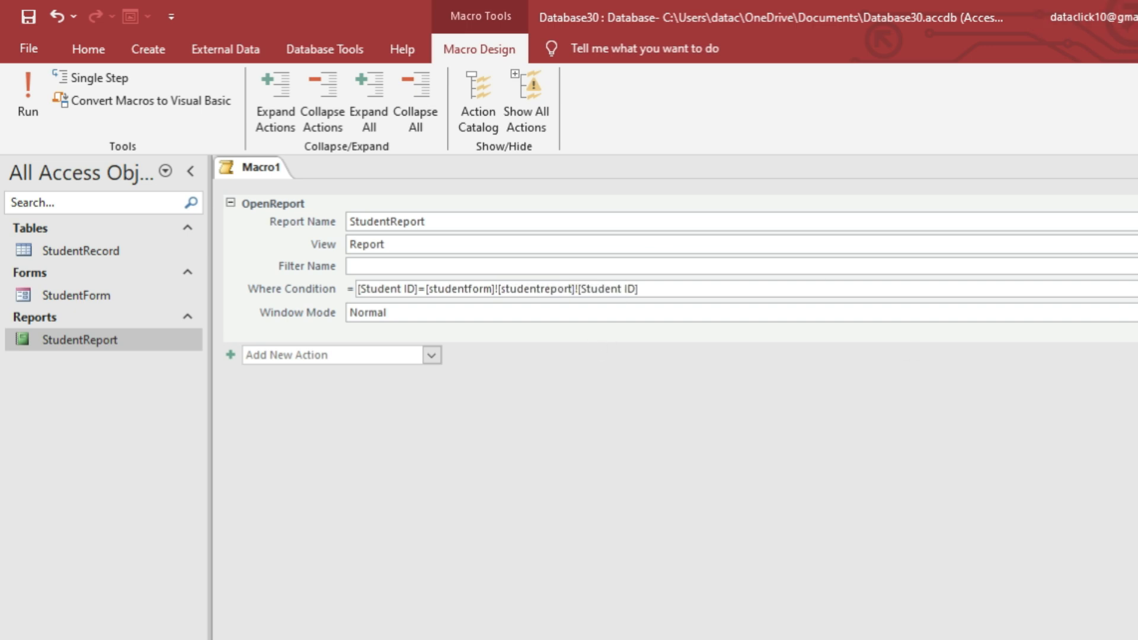
pyautogui.hotkey('ctrl', 's')
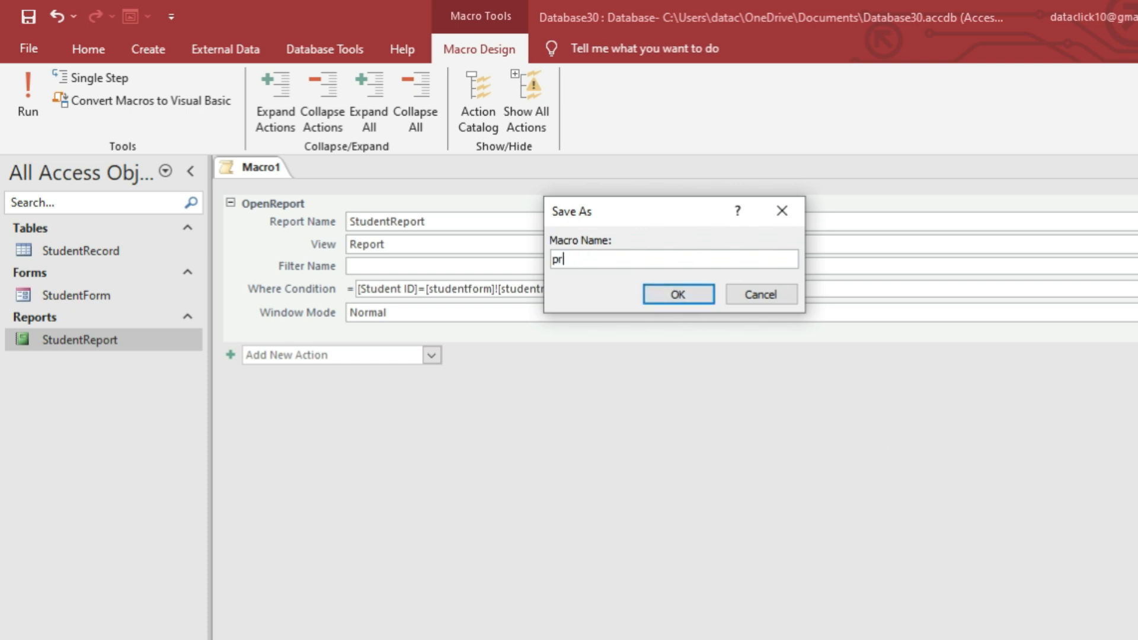
pyautogui.click(676, 290)
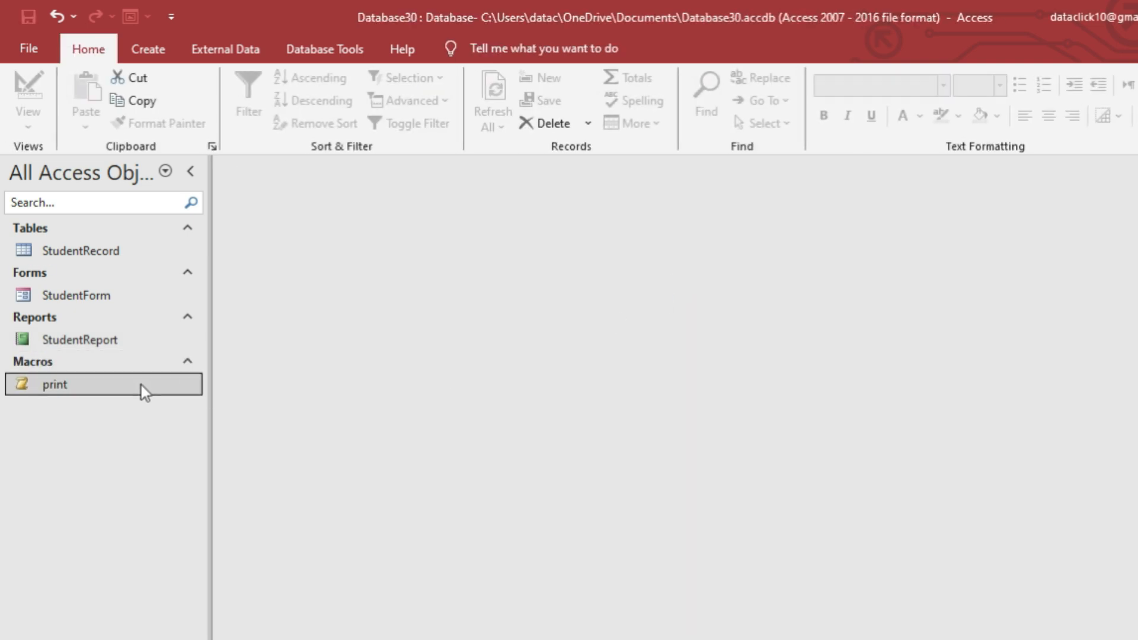
# Run the print macro with Student ID 1 to open StudentReport.
pyautogui.doubleClick(141, 385)
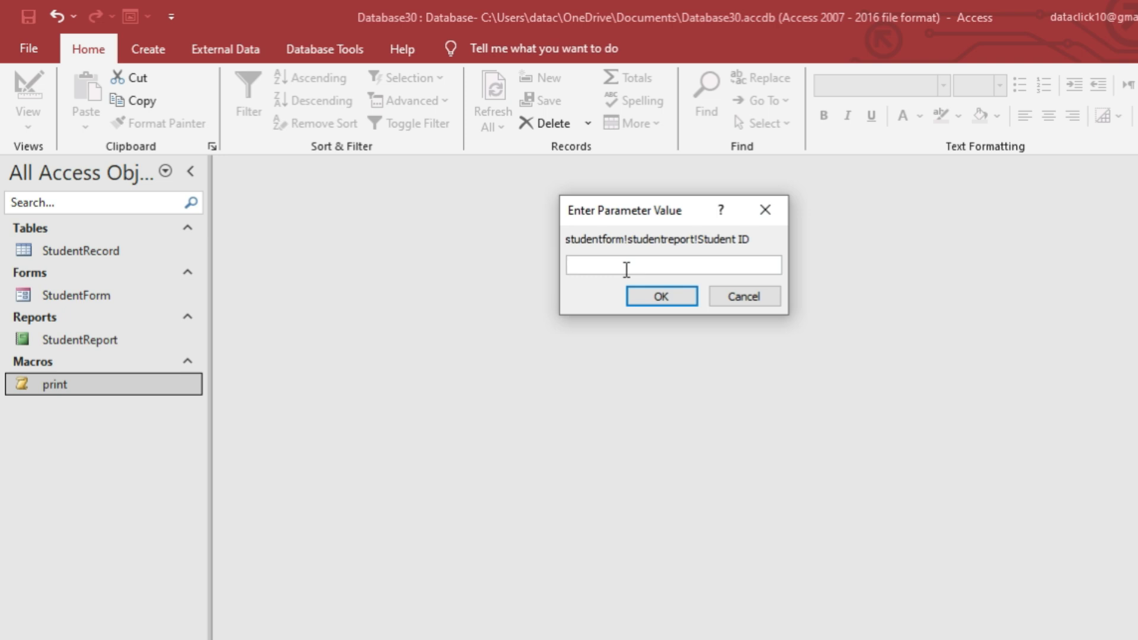
pyautogui.write('1')
pyautogui.click(639, 294)
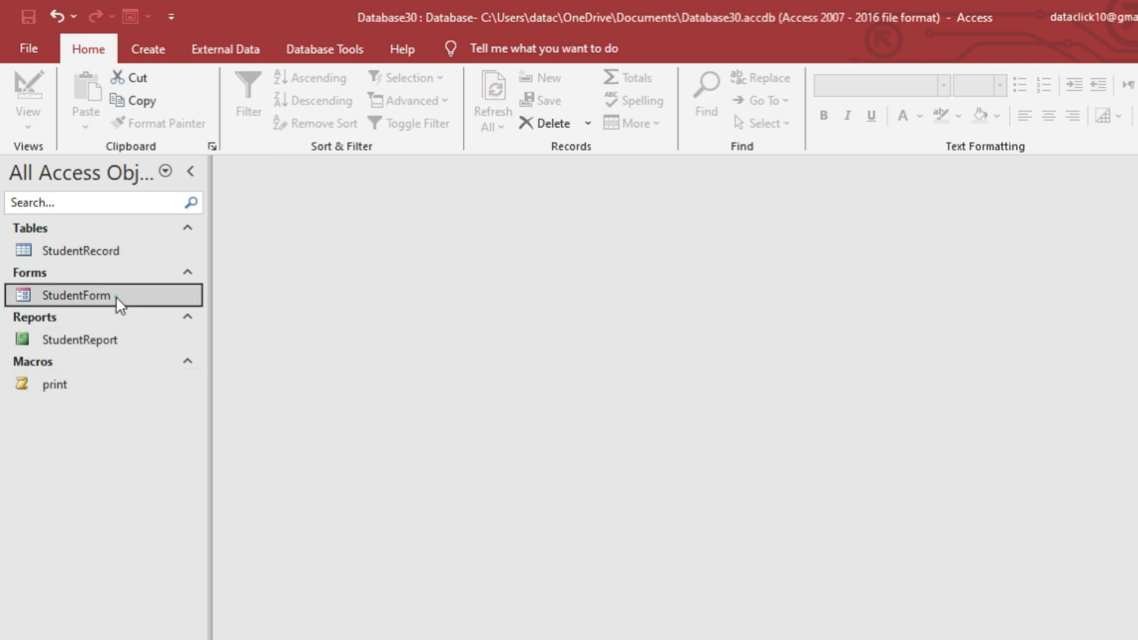
# Open StudentForm and switch it to Design View.
pyautogui.doubleClick(115, 297)
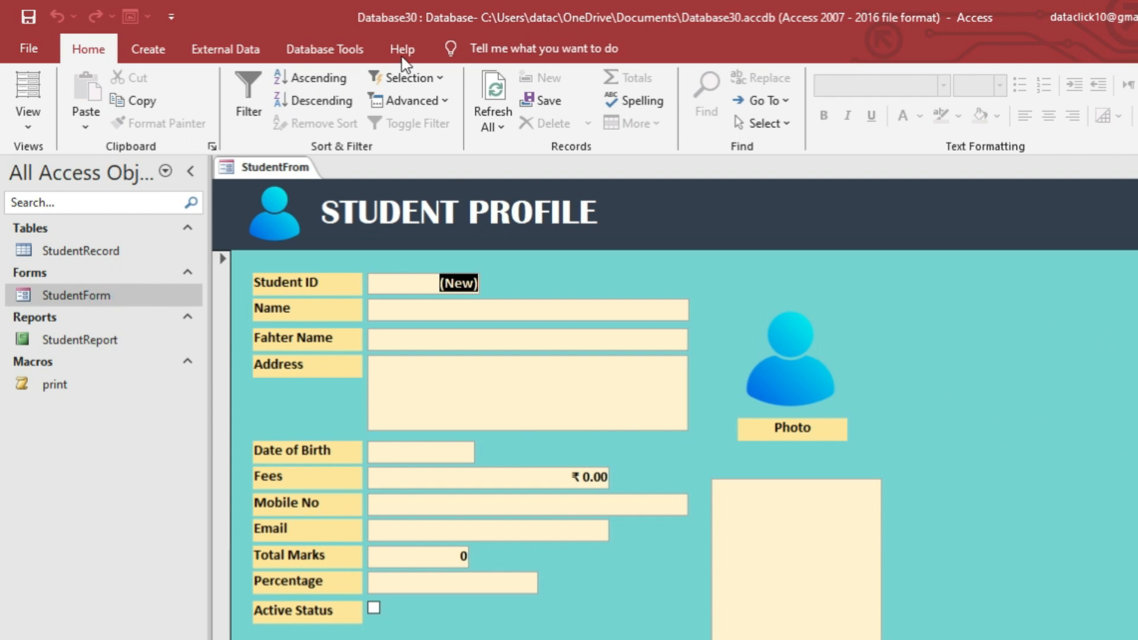
pyautogui.rightClick(913, 303)
pyautogui.click(986, 362)
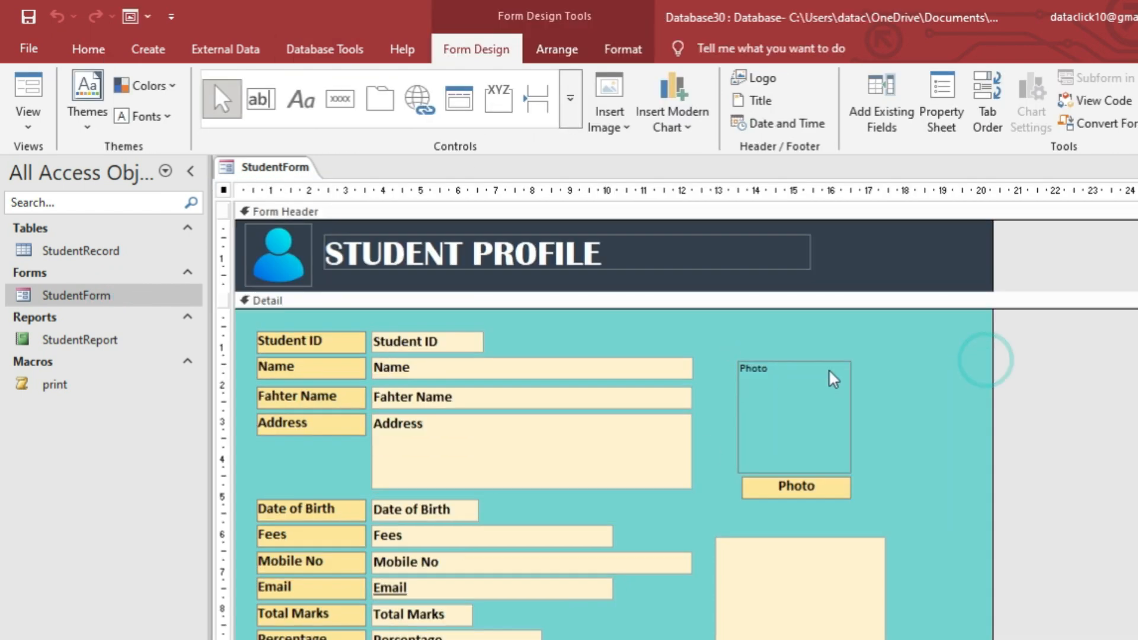
# Widen the form and add a Go To Next Record arrow picture button, then widen it.
pyautogui.moveTo(994, 376); pyautogui.dragTo(1102, 376)
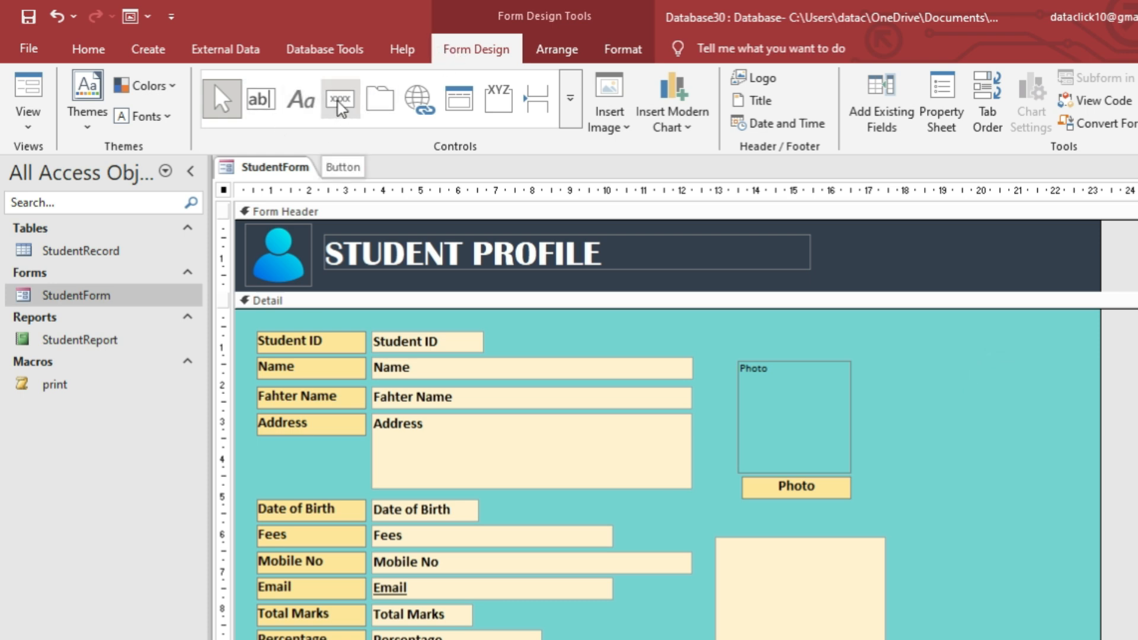
pyautogui.click(354, 105)
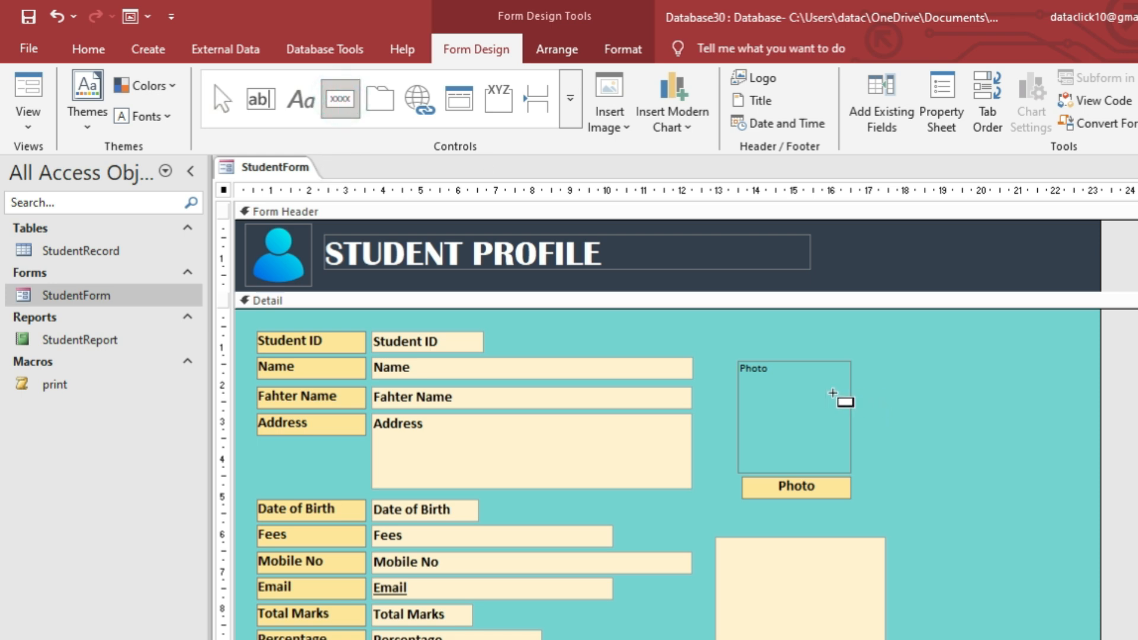
pyautogui.moveTo(892, 368)
pyautogui.mouseDown()
pyautogui.moveTo(994, 414)
pyautogui.moveTo(978, 409)
pyautogui.mouseUp()
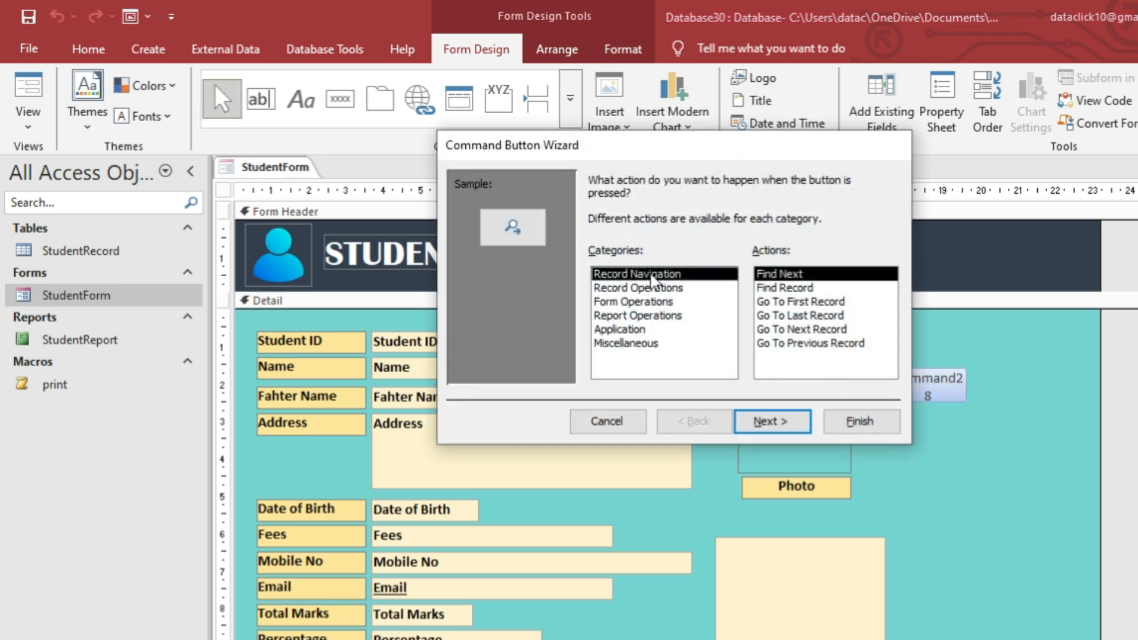
pyautogui.click(792, 329)
pyautogui.click(785, 419)
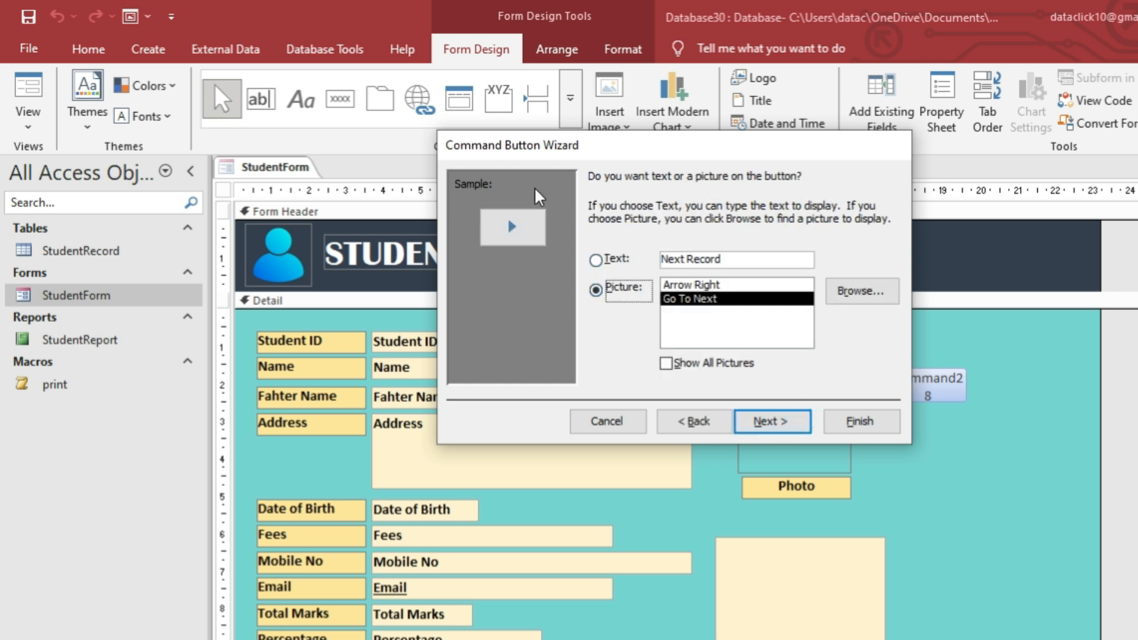
pyautogui.click(783, 421)
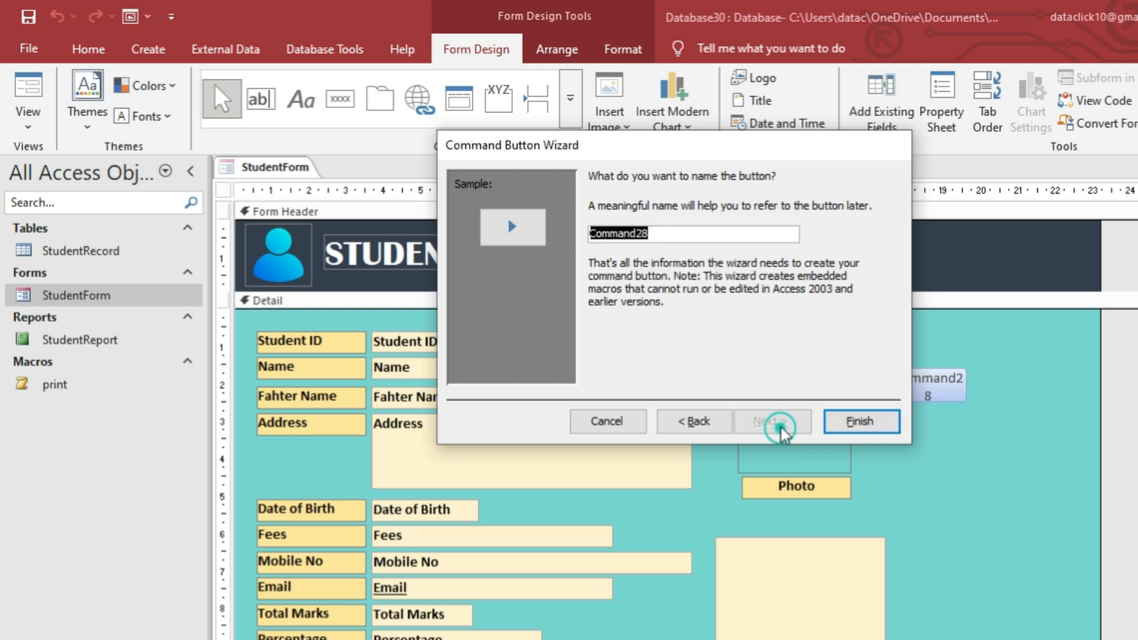
pyautogui.click(860, 422)
pyautogui.moveTo(930, 387); pyautogui.dragTo(1067, 404)
# Add a Go To Previous Record arrow picture button, widen it to match the next-record button, and draw another button below.
pyautogui.click(342, 99)
pyautogui.click(807, 349)
pyautogui.click(790, 422)
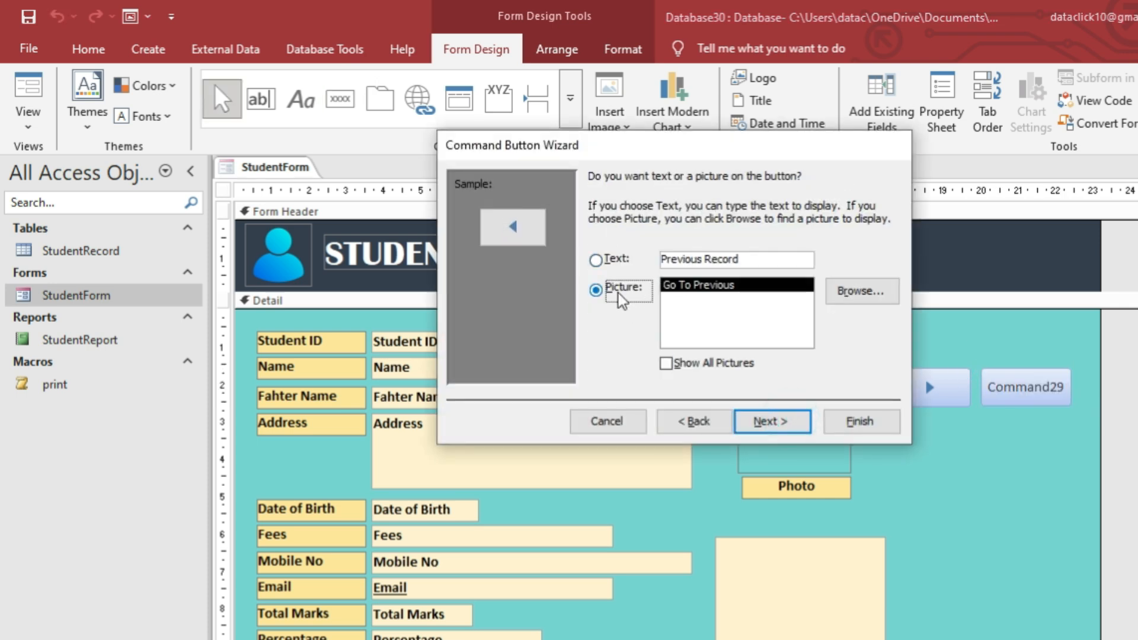
pyautogui.click(774, 422)
pyautogui.click(856, 421)
pyautogui.moveTo(1020, 388); pyautogui.dragTo(1053, 398)
pyautogui.click(1038, 433)
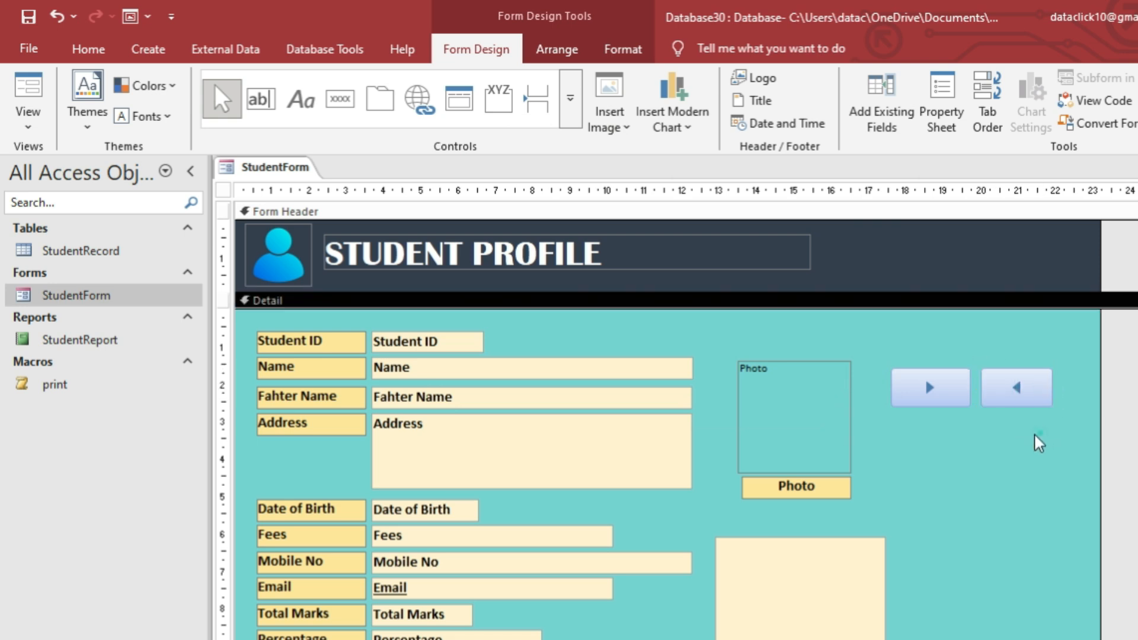
pyautogui.click(340, 99)
pyautogui.moveTo(897, 409); pyautogui.dragTo(1053, 448)
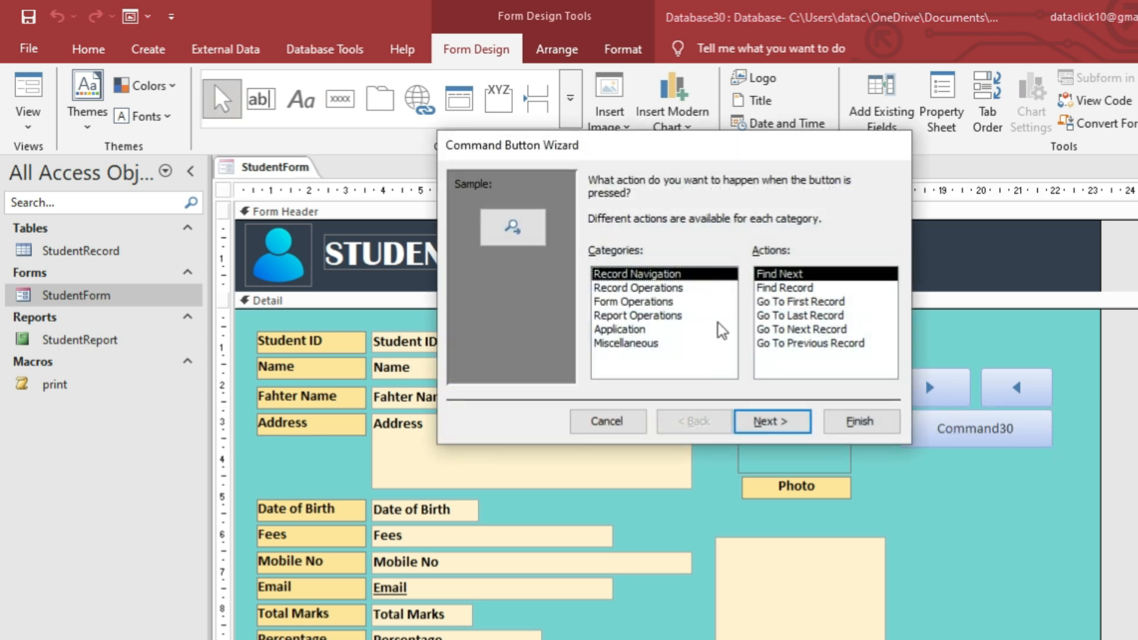
# Make the new button Add New Record with text caption 'New Student', then enlarge it.
pyautogui.click(691, 289)
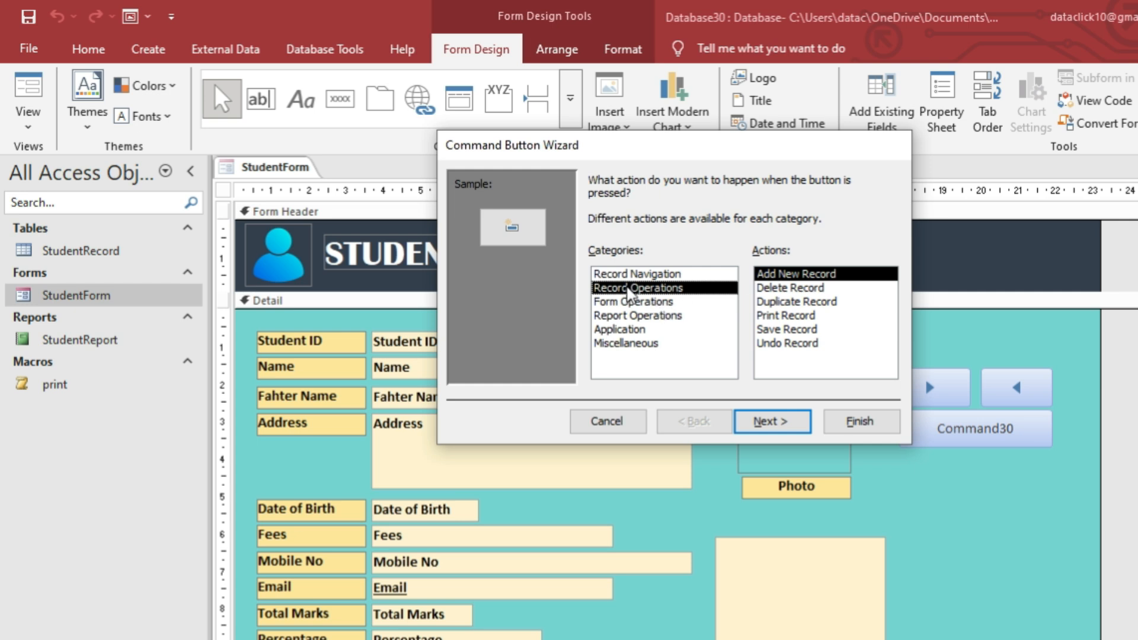
pyautogui.click(773, 421)
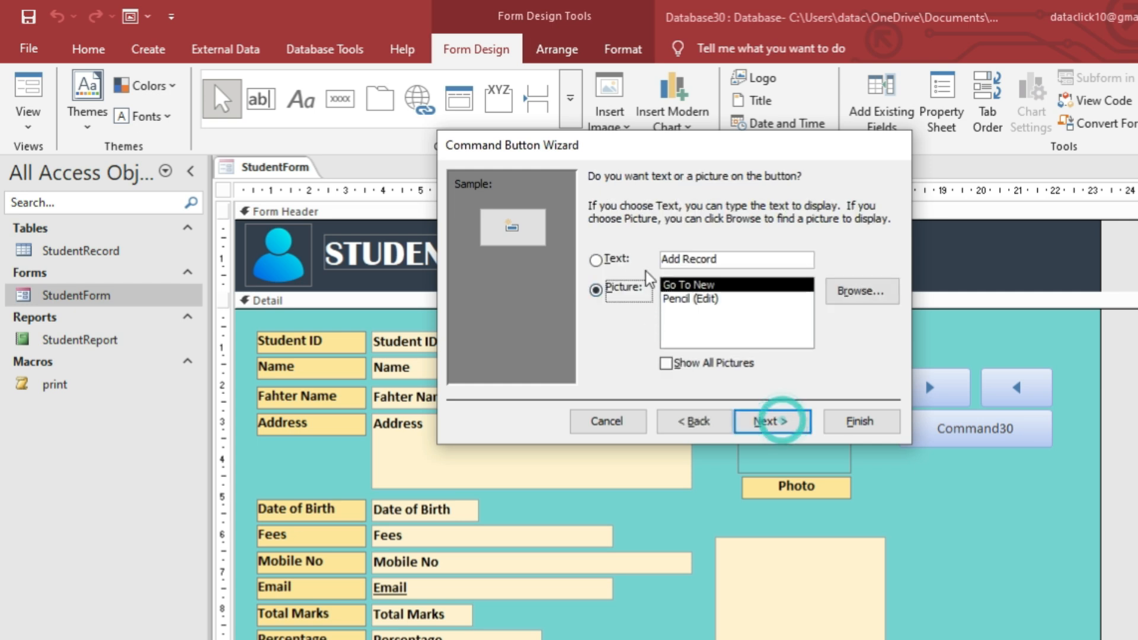
pyautogui.click(616, 259)
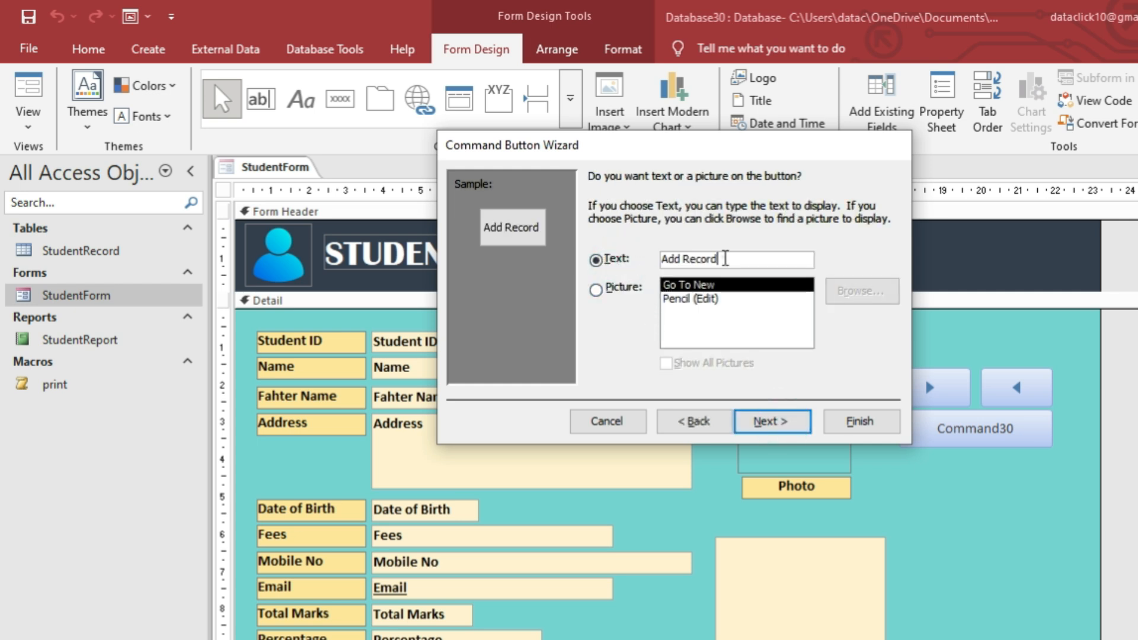
pyautogui.moveTo(726, 259); pyautogui.dragTo(664, 266)
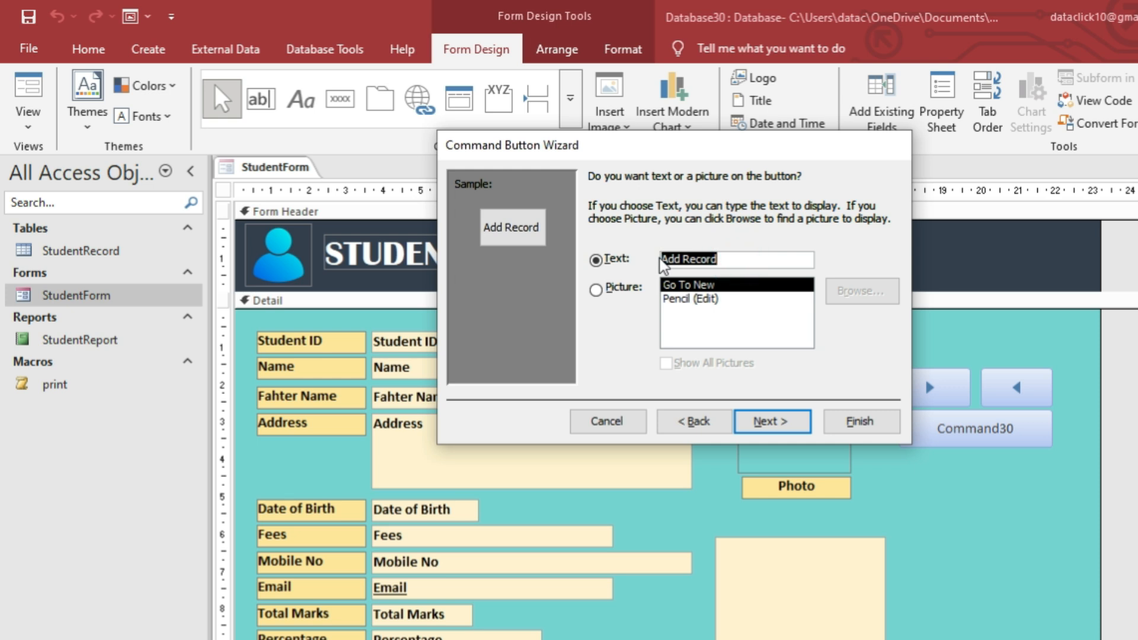
pyautogui.write('New Student')
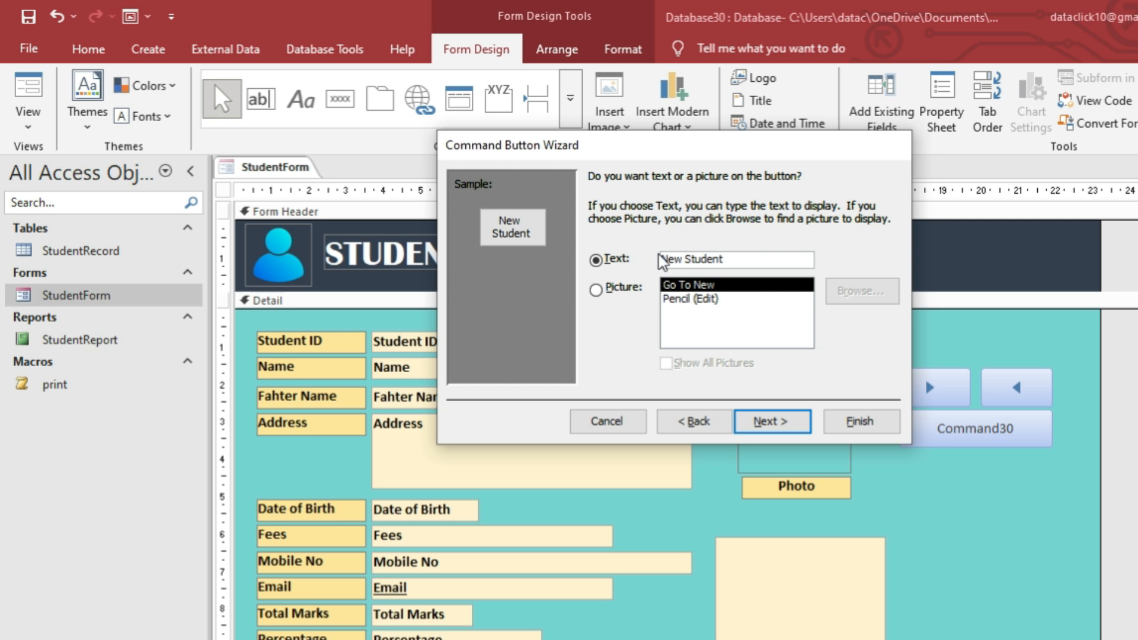
pyautogui.click(801, 423)
pyautogui.click(877, 425)
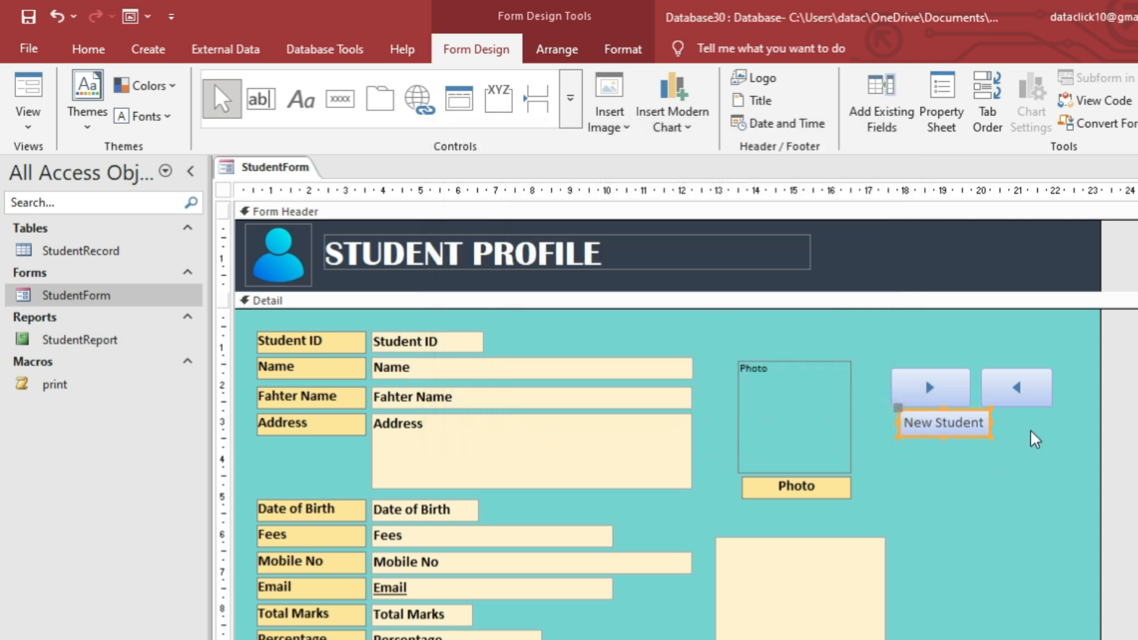
pyautogui.moveTo(987, 437); pyautogui.dragTo(1049, 447)
pyautogui.moveTo(901, 443); pyautogui.dragTo(1041, 503)
# Add a Save Record text button below New Student and enlarge it.
pyautogui.click(340, 99)
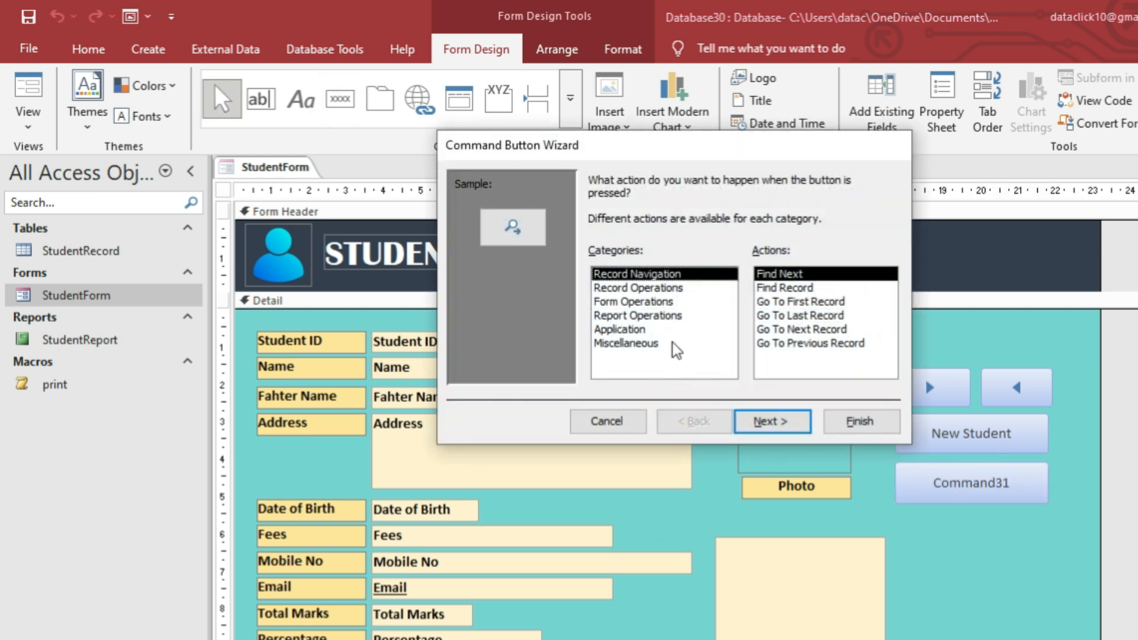
pyautogui.click(649, 289)
pyautogui.click(795, 330)
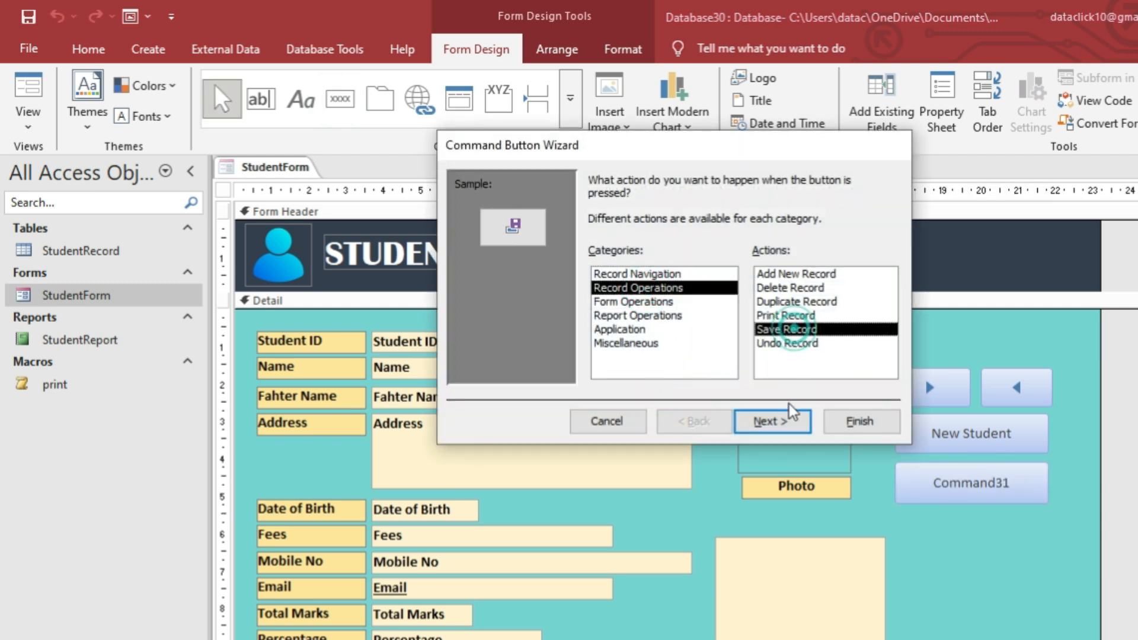
pyautogui.click(787, 413)
pyautogui.click(597, 261)
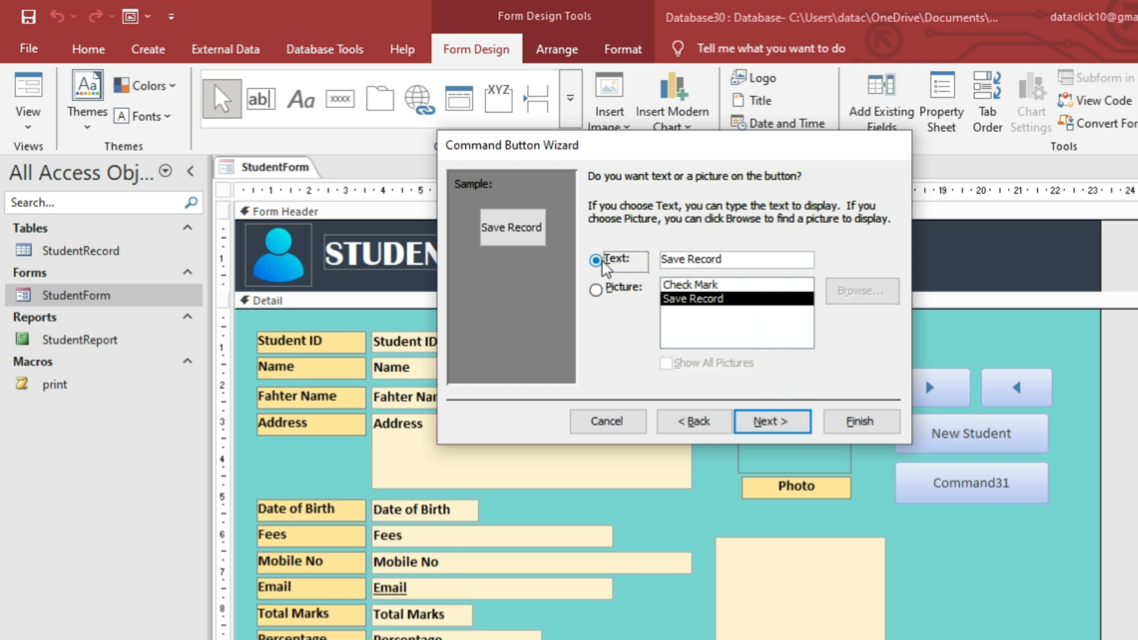
pyautogui.click(779, 423)
pyautogui.click(857, 421)
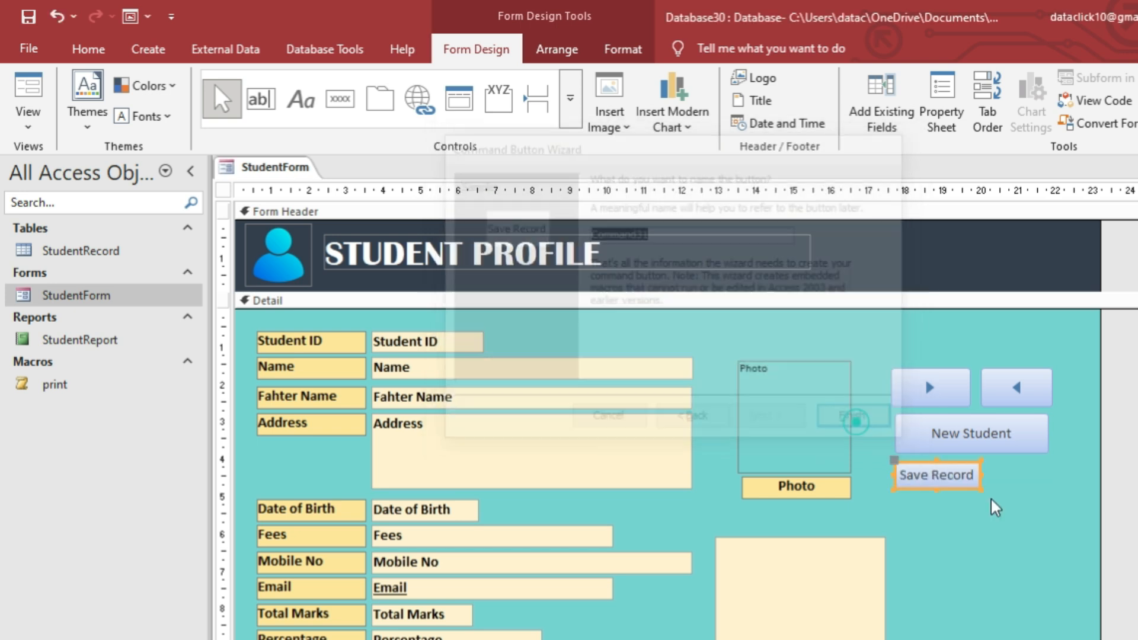
pyautogui.moveTo(980, 491); pyautogui.dragTo(1048, 504)
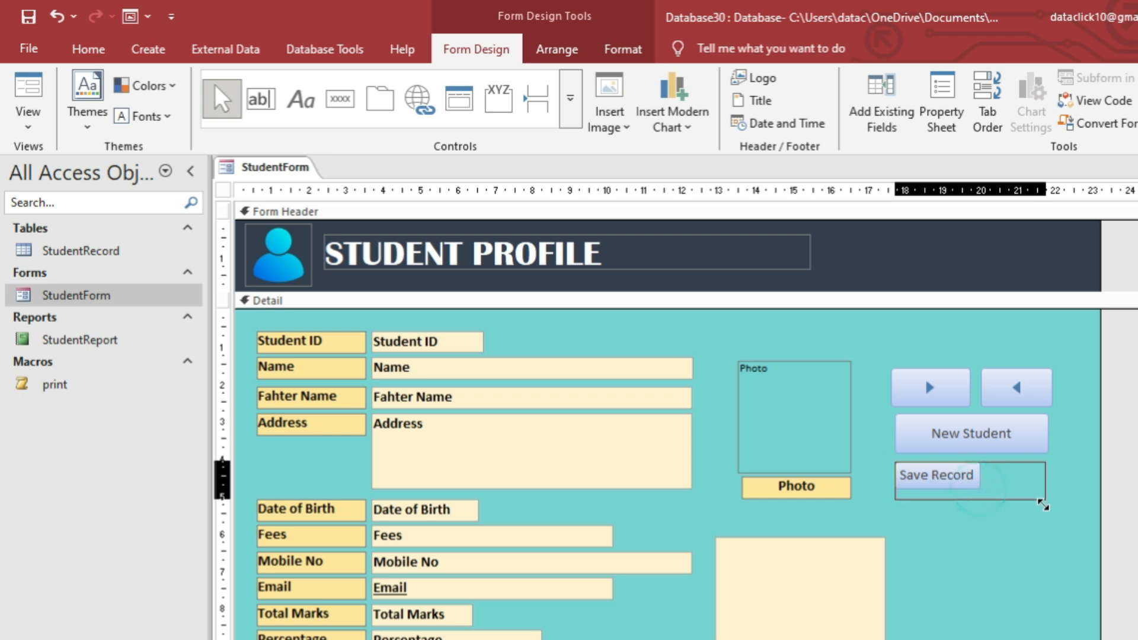
# Draw another button below Save Record, cancel the wizard, and edit its caption.
pyautogui.click(340, 99)
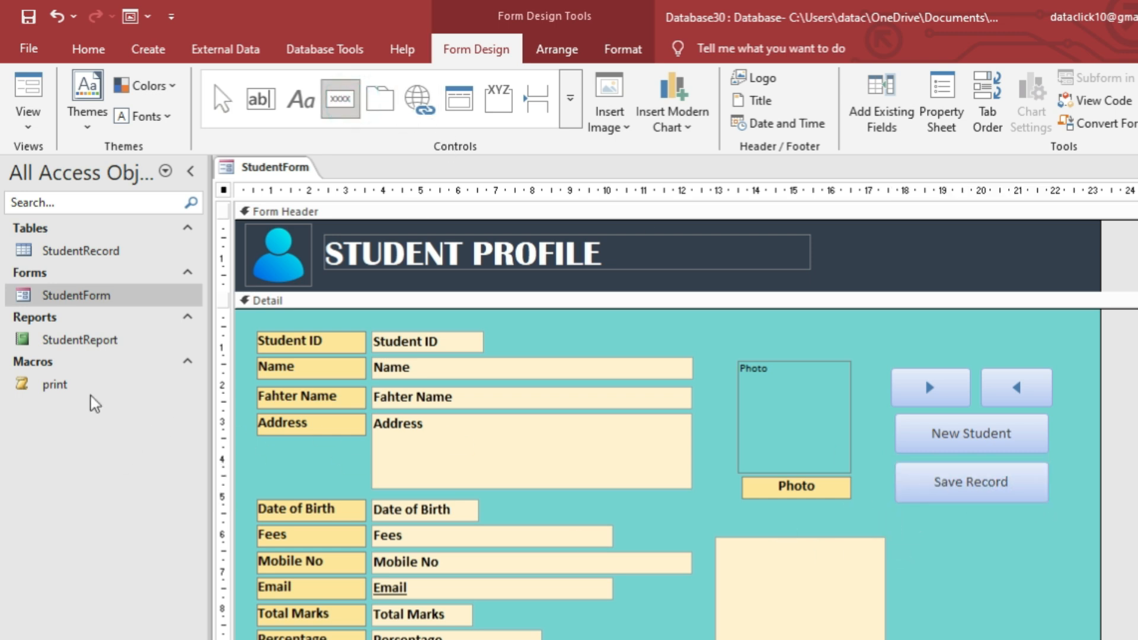
pyautogui.moveTo(900, 512)
pyautogui.mouseDown()
pyautogui.moveTo(991, 551)
pyautogui.moveTo(1045, 555)
pyautogui.moveTo(902, 532)
pyautogui.mouseUp()
pyautogui.click(605, 422)
pyautogui.click(1007, 536)
# Caption the new button 'Print Report' and resize it to match the other buttons.
pyautogui.write('Print Report')
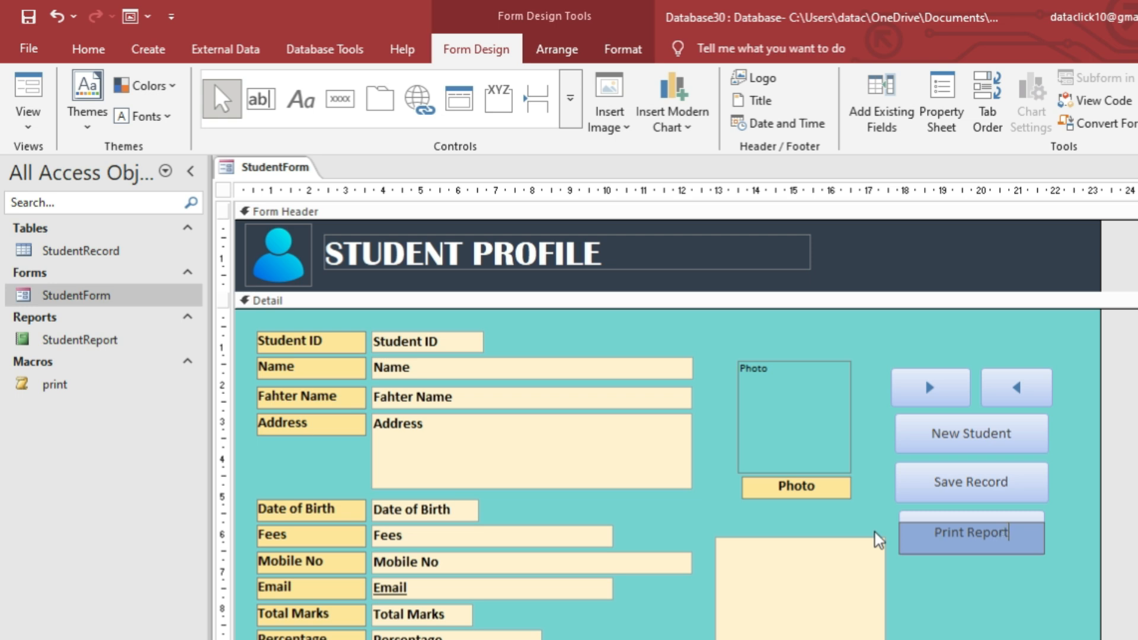
pyautogui.click(1015, 578)
pyautogui.click(1001, 546)
pyautogui.moveTo(899, 537); pyautogui.dragTo(894, 533)
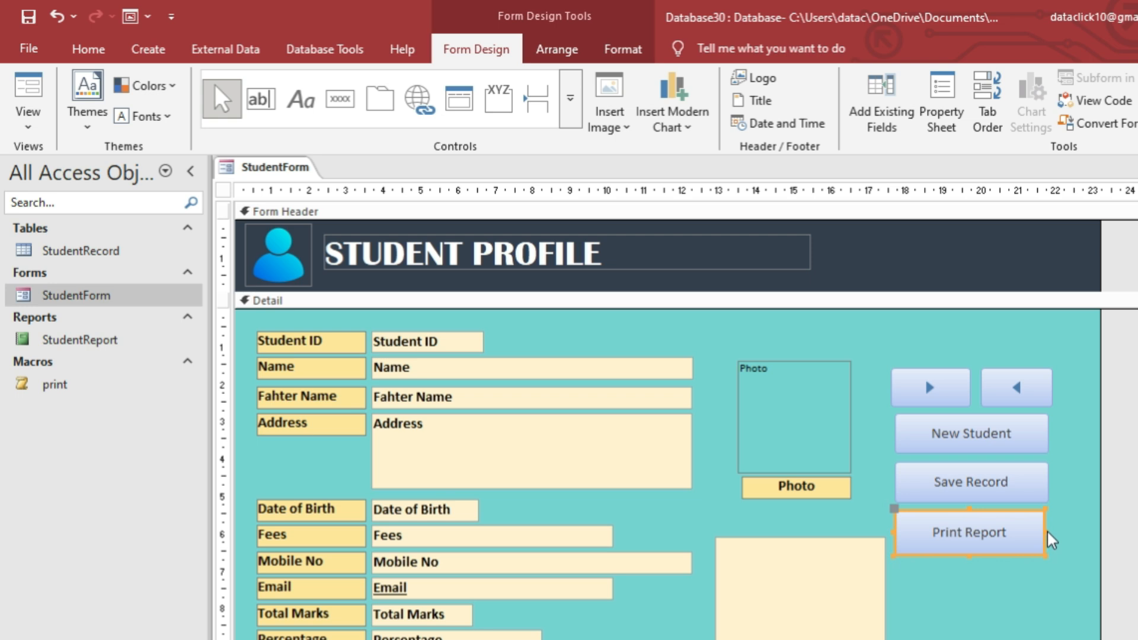
pyautogui.moveTo(1046, 530); pyautogui.dragTo(1051, 531)
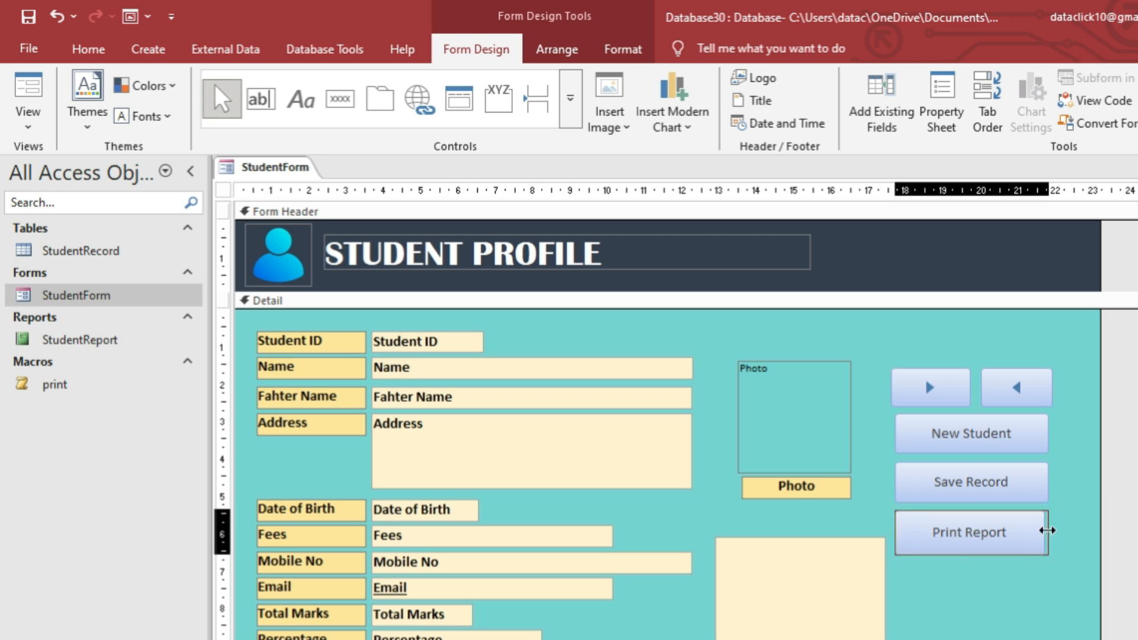
pyautogui.click(1061, 584)
pyautogui.click(1032, 551)
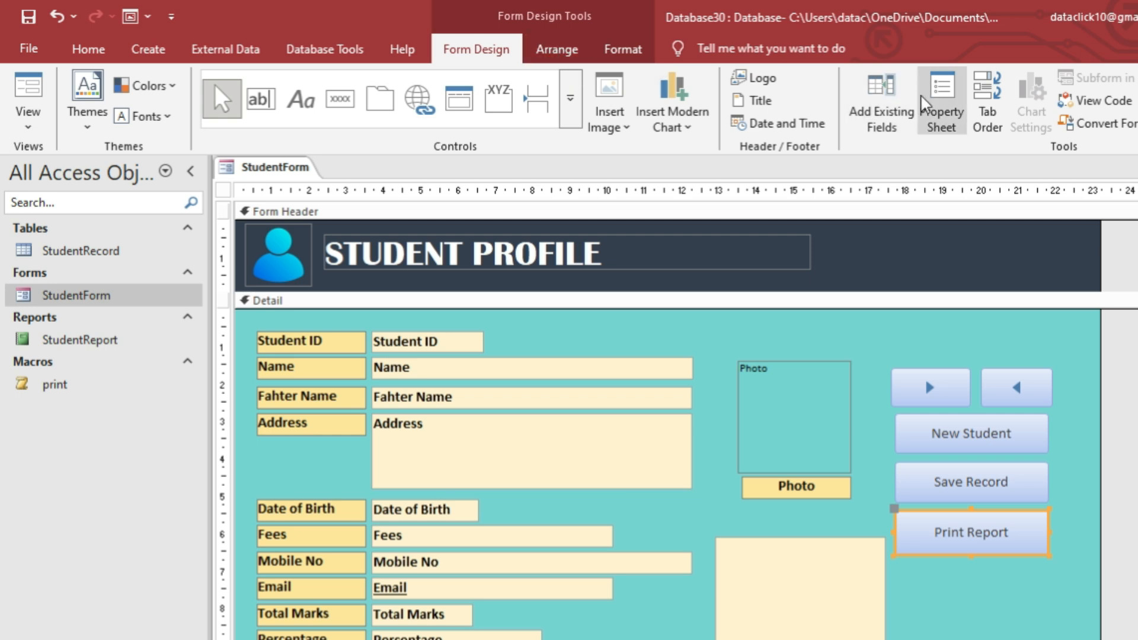
# Set the Print Report button's On Click event to the print macro.
pyautogui.click(942, 98)
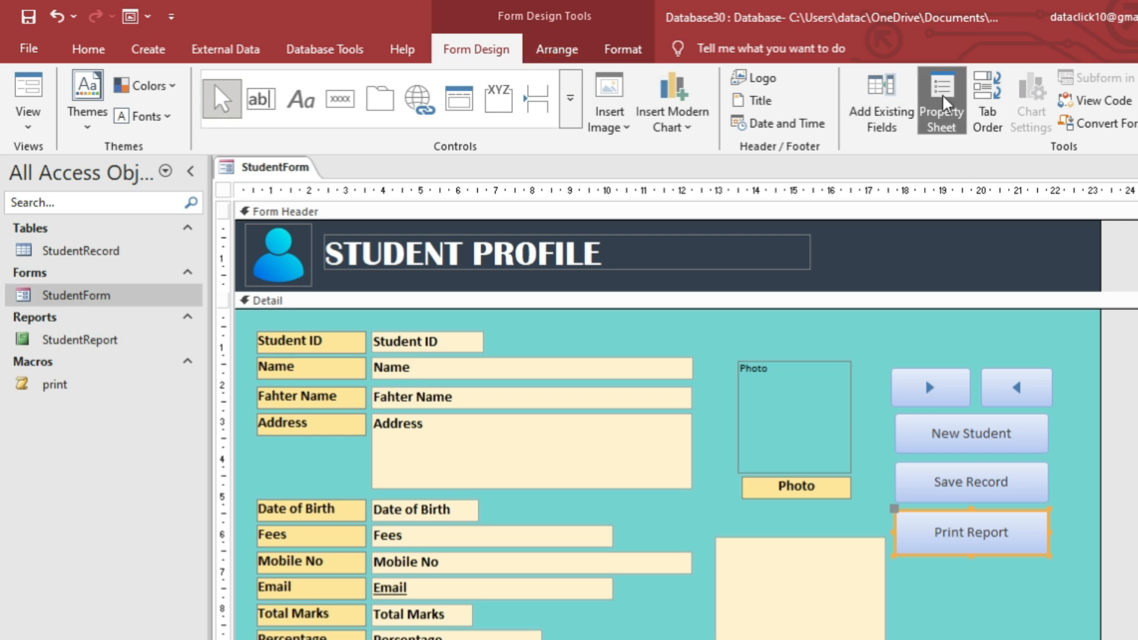
pyautogui.click(1038, 268)
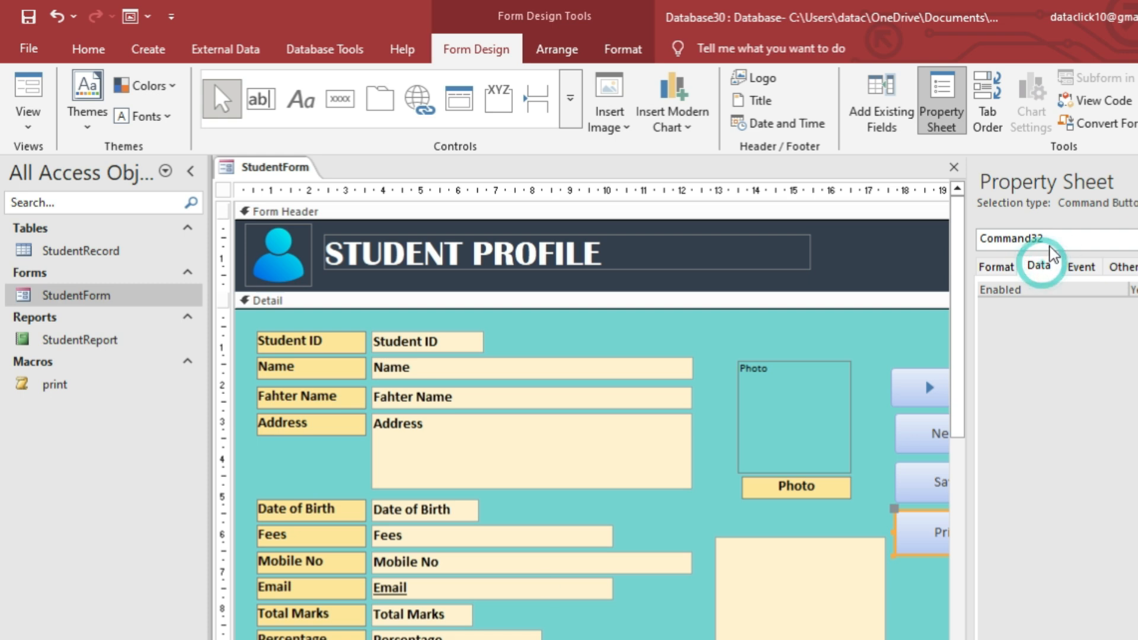
pyautogui.click(1079, 268)
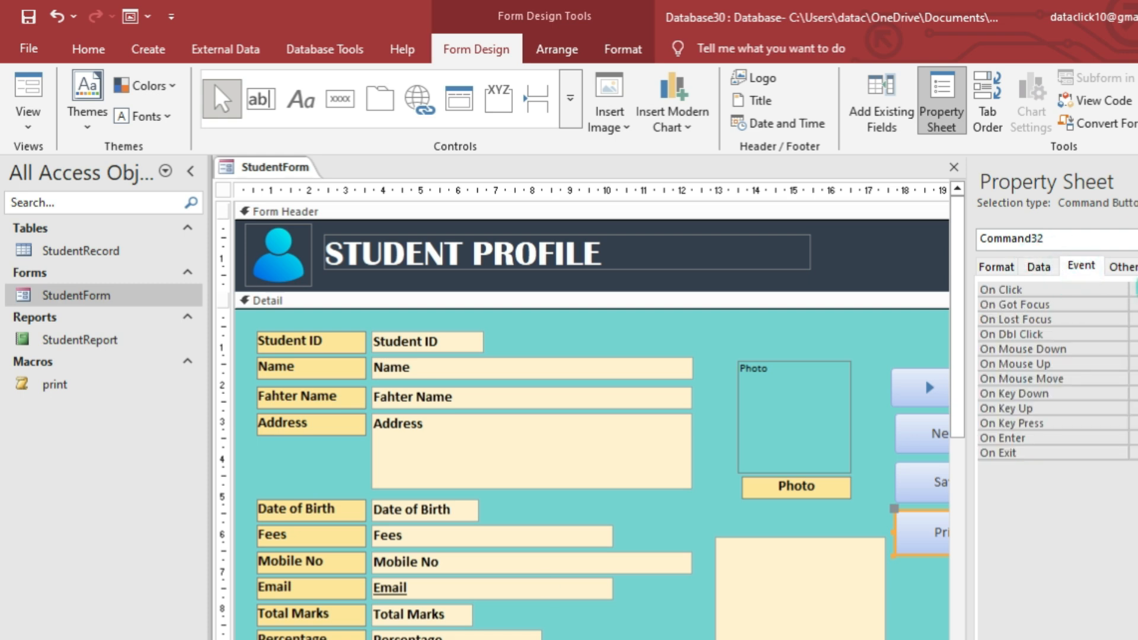
pyautogui.click(1122, 266)
pyautogui.click(1137, 267)
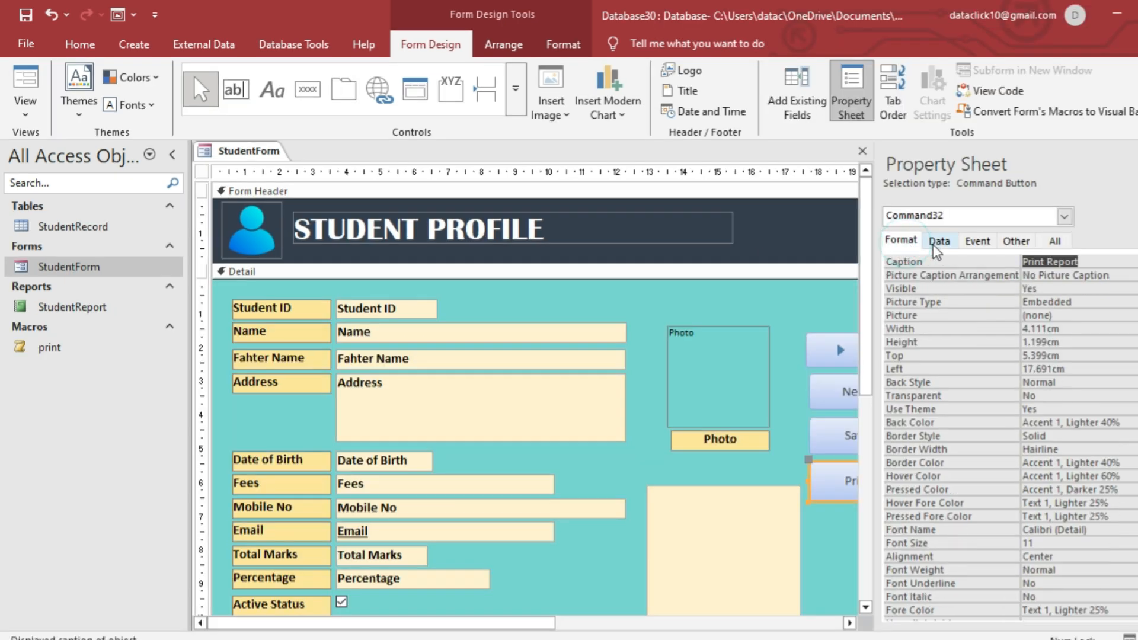
pyautogui.click(1039, 267)
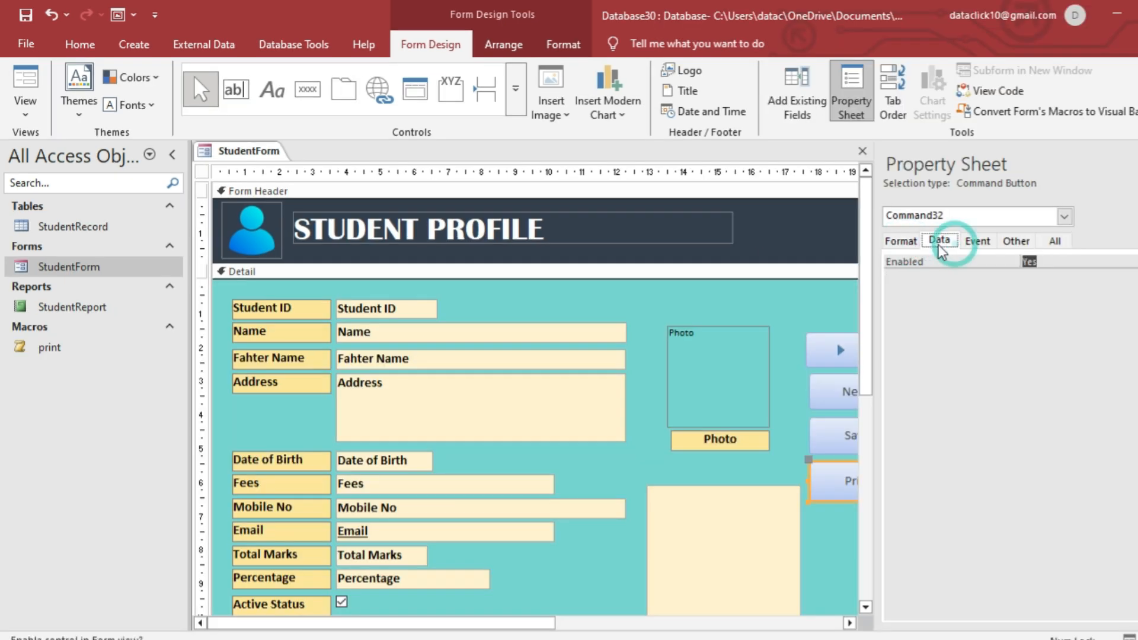
pyautogui.click(978, 240)
pyautogui.click(1132, 261)
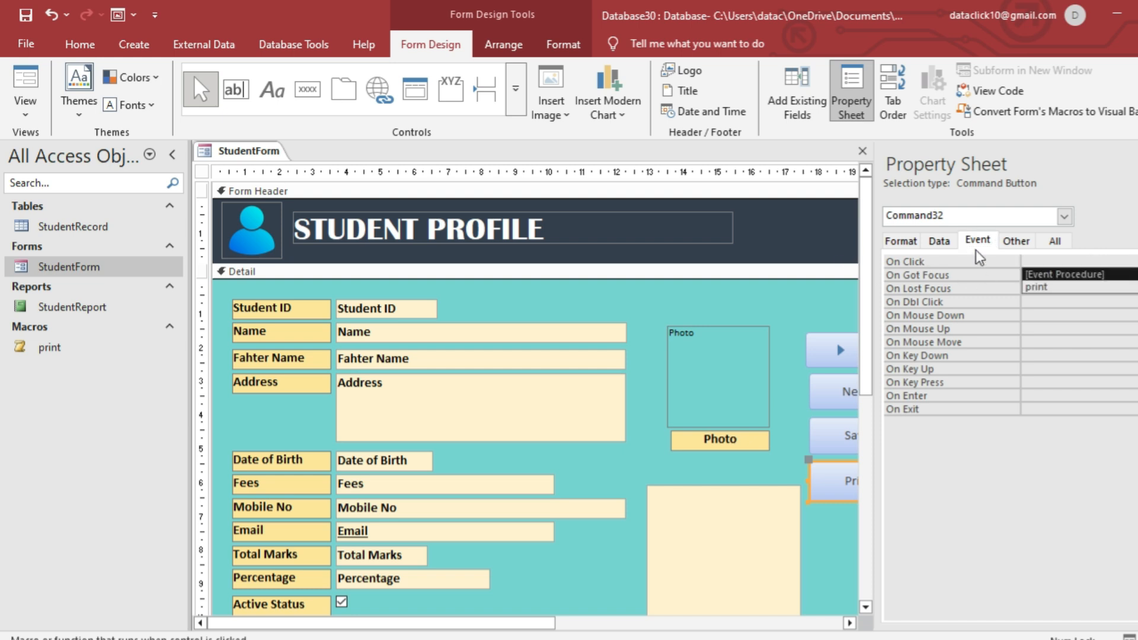
pyautogui.click(1039, 287)
pyautogui.press('F4')
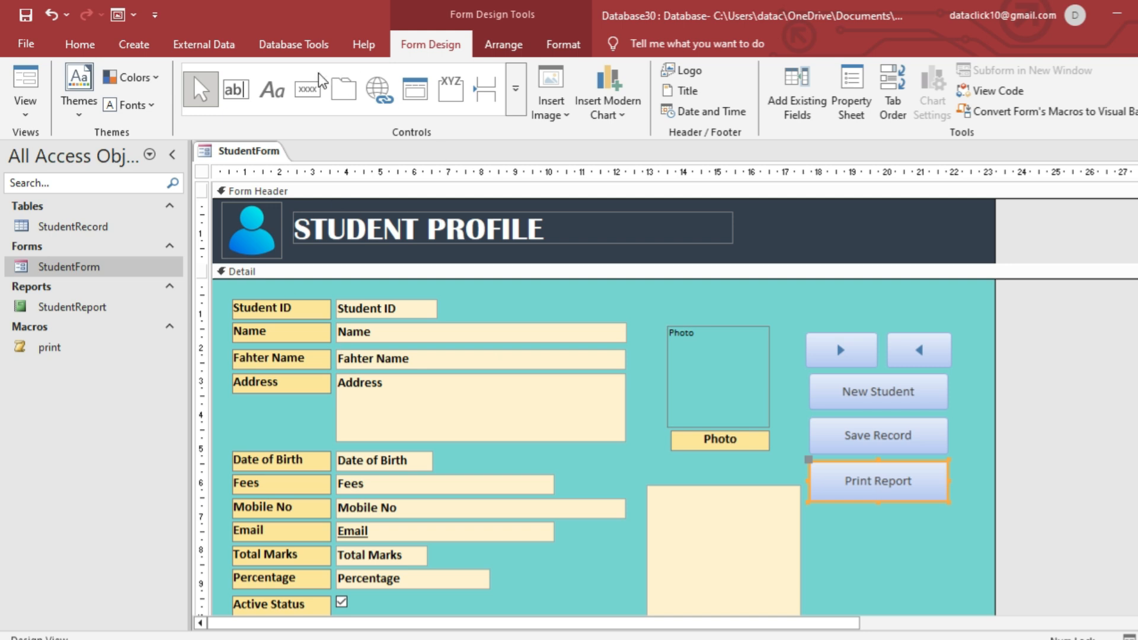
# Add a Find Record text button below Print Report using the Record Navigation action.
pyautogui.click(308, 89)
pyautogui.moveTo(811, 507); pyautogui.dragTo(947, 549)
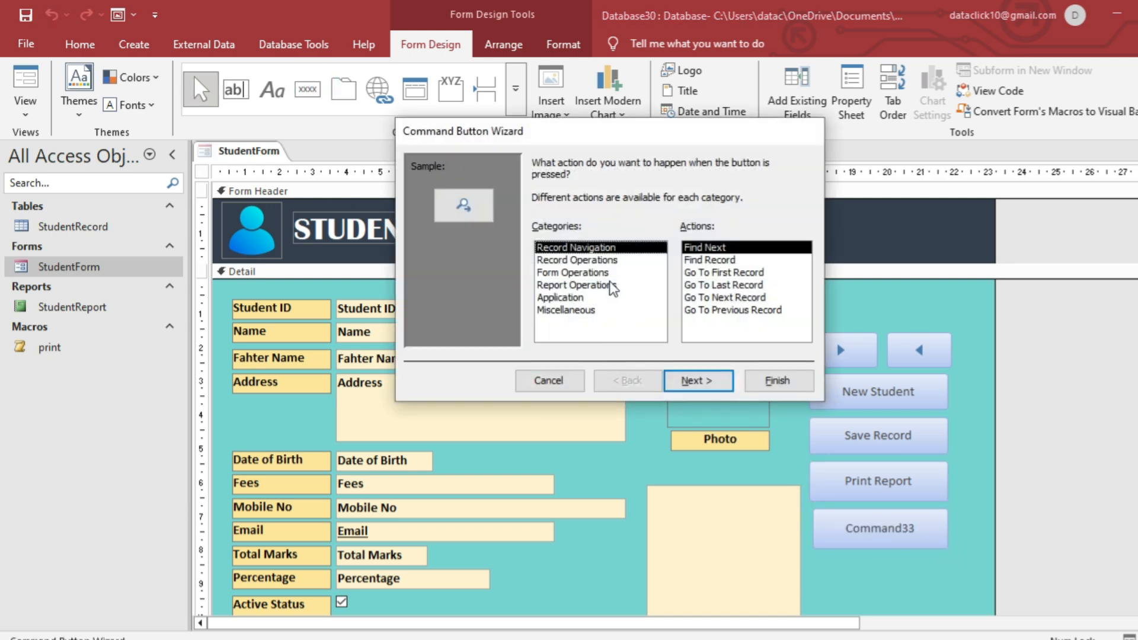
pyautogui.click(577, 261)
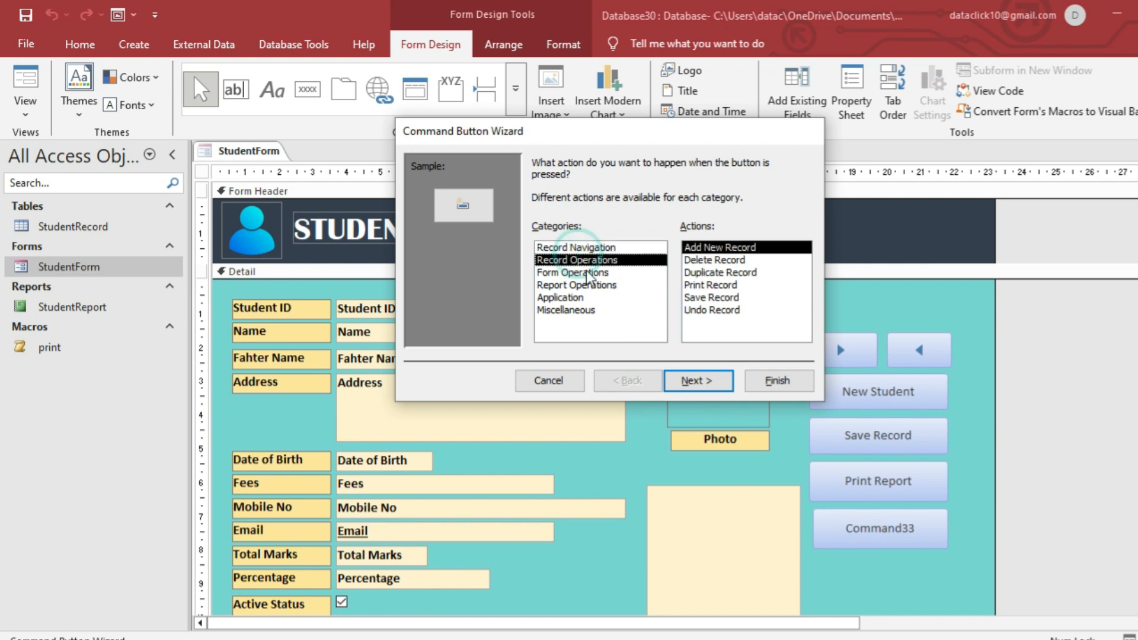
pyautogui.click(590, 274)
pyautogui.click(577, 248)
pyautogui.click(708, 260)
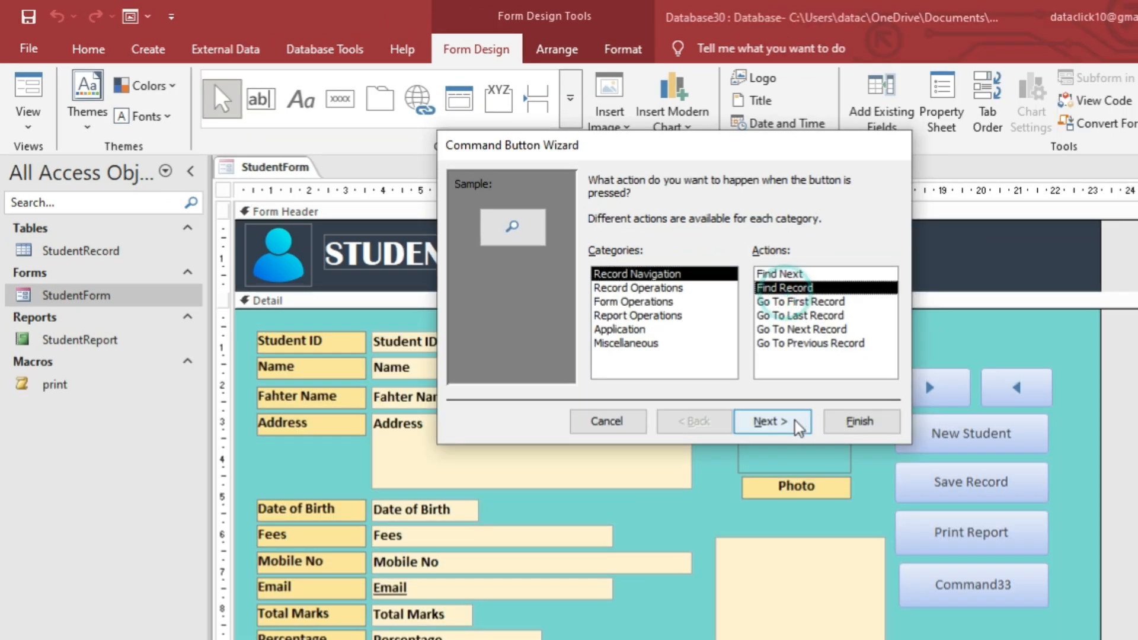
pyautogui.click(797, 424)
pyautogui.click(595, 256)
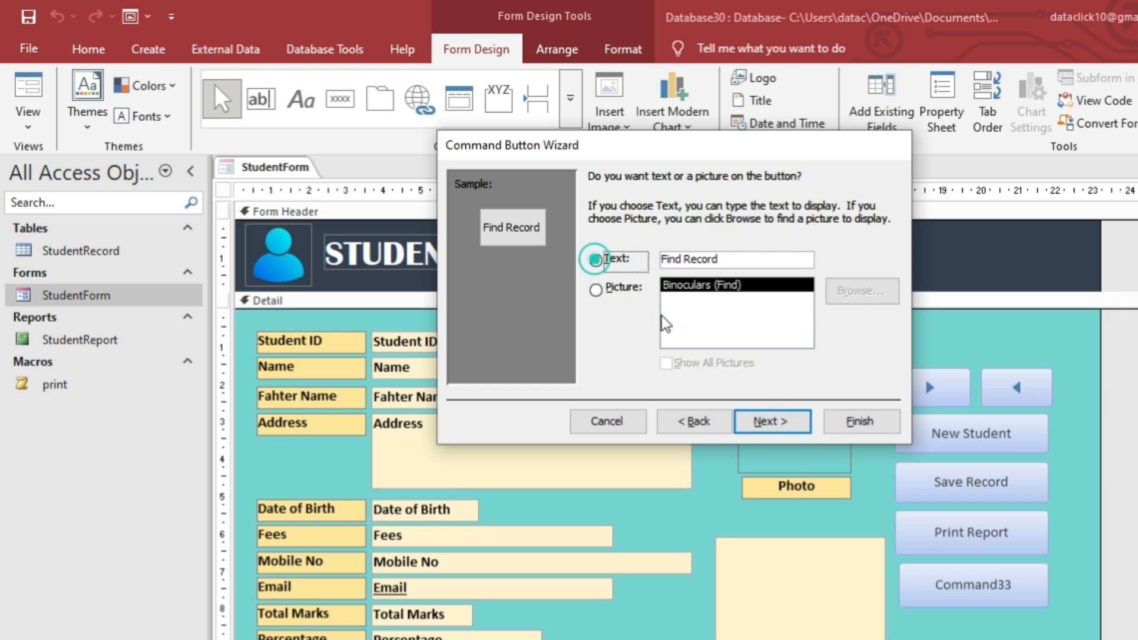
pyautogui.click(774, 421)
pyautogui.click(852, 422)
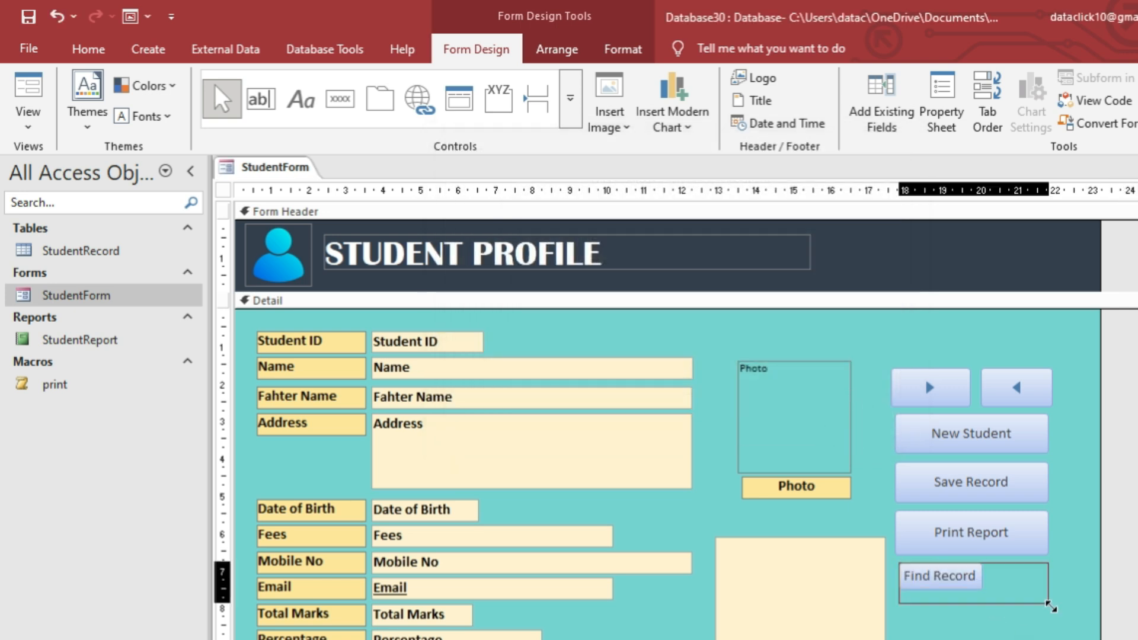
# Align Find Record with the others, widen the form, and shift all six buttons right.
pyautogui.moveTo(899, 583); pyautogui.dragTo(896, 582)
pyautogui.click(982, 630)
pyautogui.moveTo(1102, 464); pyautogui.dragTo(1131, 465)
pyautogui.moveTo(1082, 359); pyautogui.dragTo(958, 628)
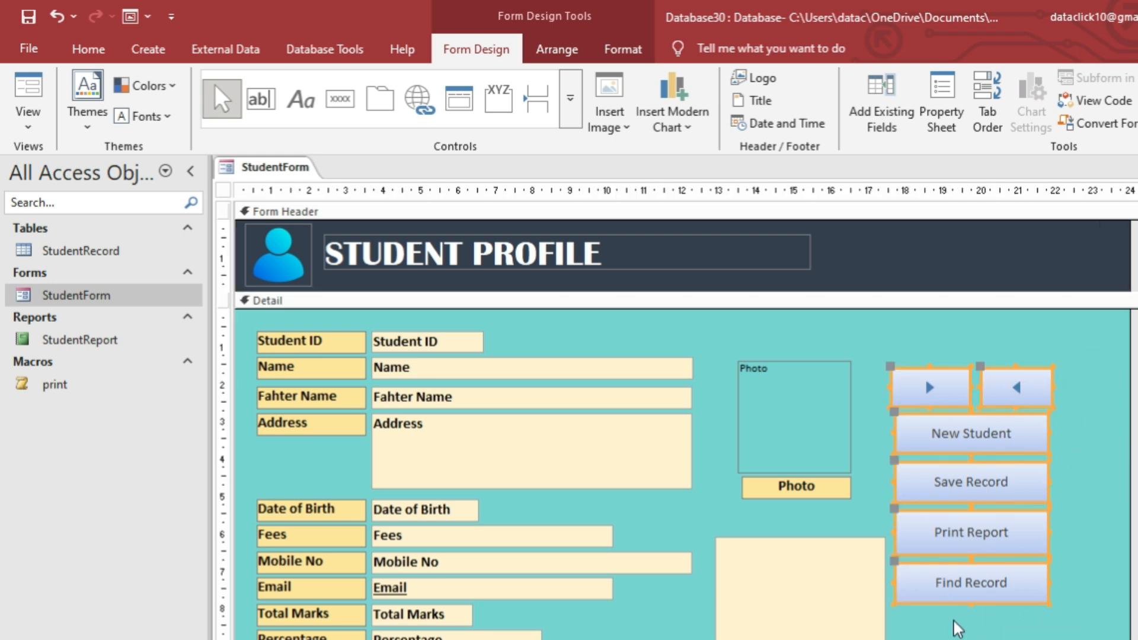
pyautogui.moveTo(994, 483); pyautogui.dragTo(1017, 483)
# Trim the next-record arrow button so the button column aligns.
pyautogui.click(1039, 385)
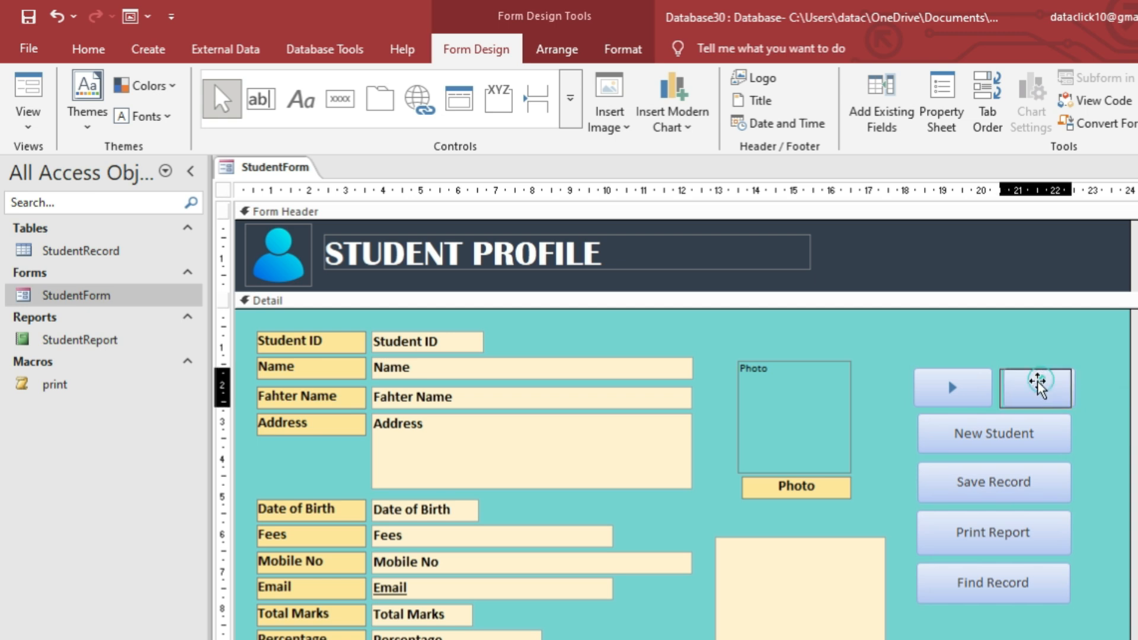
pyautogui.click(1087, 407)
pyautogui.click(1047, 389)
pyautogui.click(918, 389)
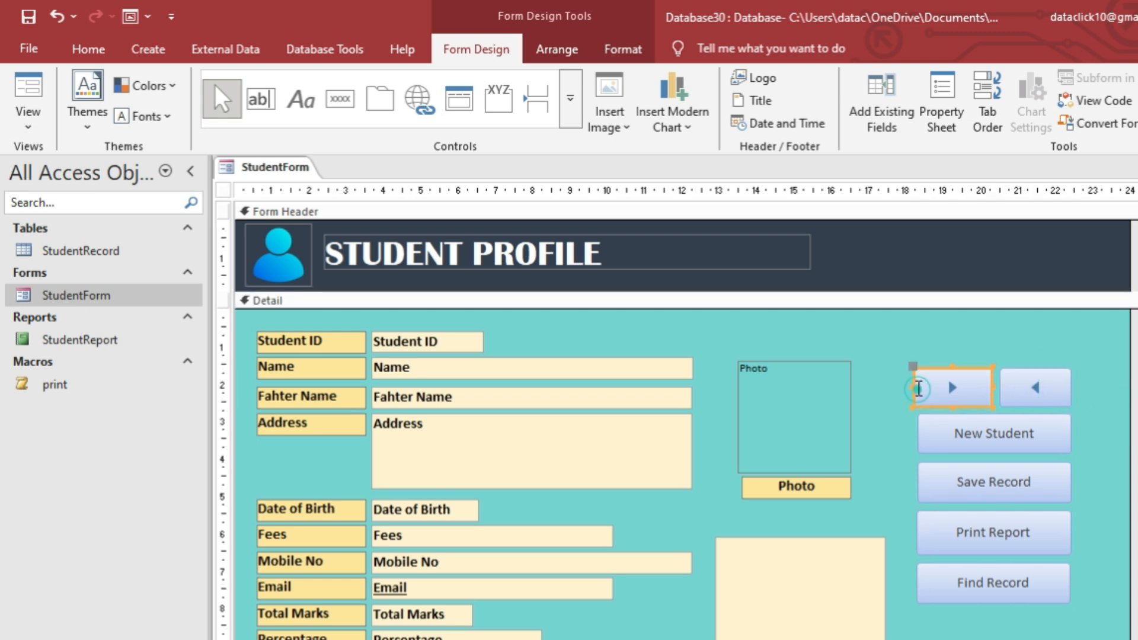
pyautogui.moveTo(918, 389); pyautogui.dragTo(924, 388)
pyautogui.click(1113, 442)
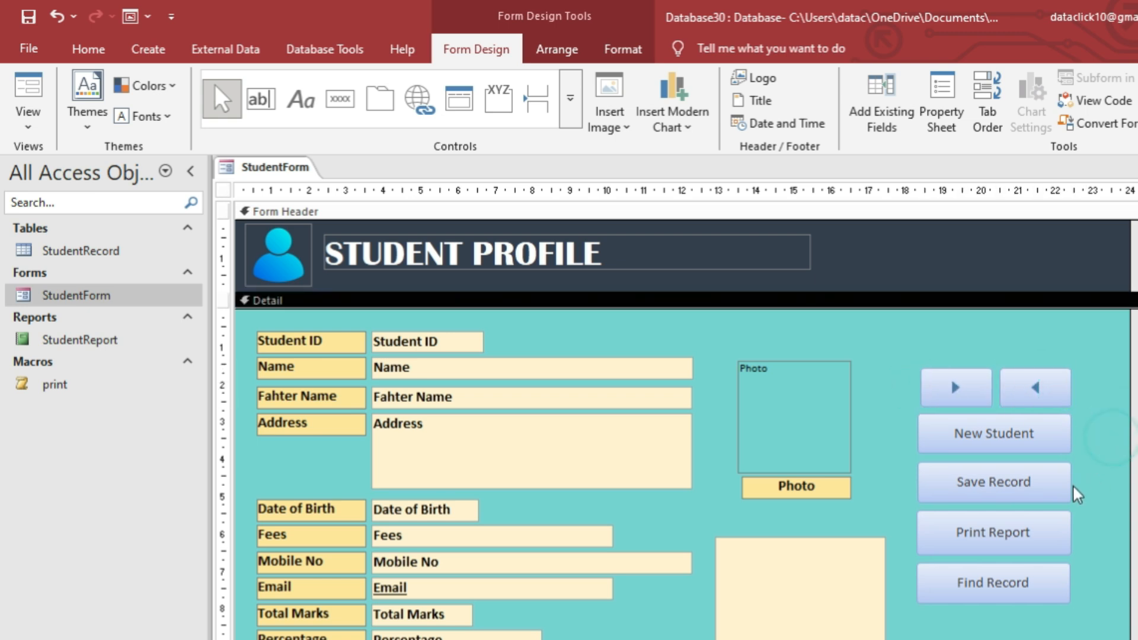
# Give all six buttons a dark slate fill with bold white captions.
pyautogui.click(1046, 397)
pyautogui.keyDown('shift'); pyautogui.click(965, 392); pyautogui.keyUp('shift')
pyautogui.keyDown('shift'); pyautogui.click(989, 443); pyautogui.keyUp('shift')
pyautogui.keyDown('shift'); pyautogui.click(1002, 486); pyautogui.keyUp('shift')
pyautogui.keyDown('shift'); pyautogui.click(1006, 534); pyautogui.keyUp('shift')
pyautogui.keyDown('shift'); pyautogui.click(1007, 578); pyautogui.keyUp('shift')
pyautogui.click(629, 50)
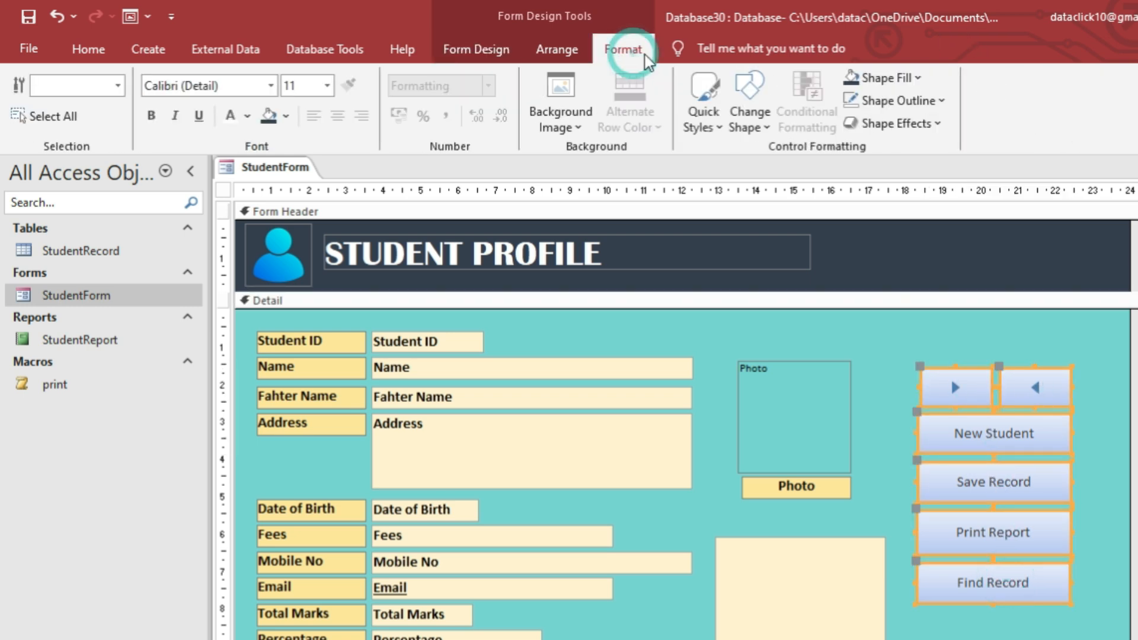
pyautogui.click(874, 78)
pyautogui.click(935, 272)
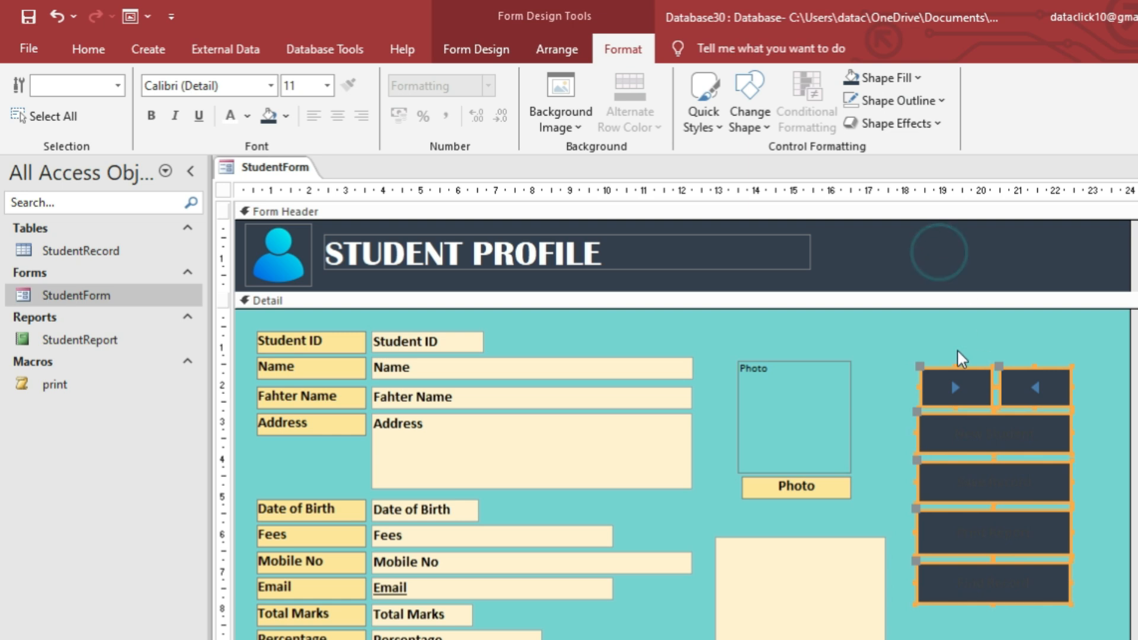
pyautogui.click(152, 115)
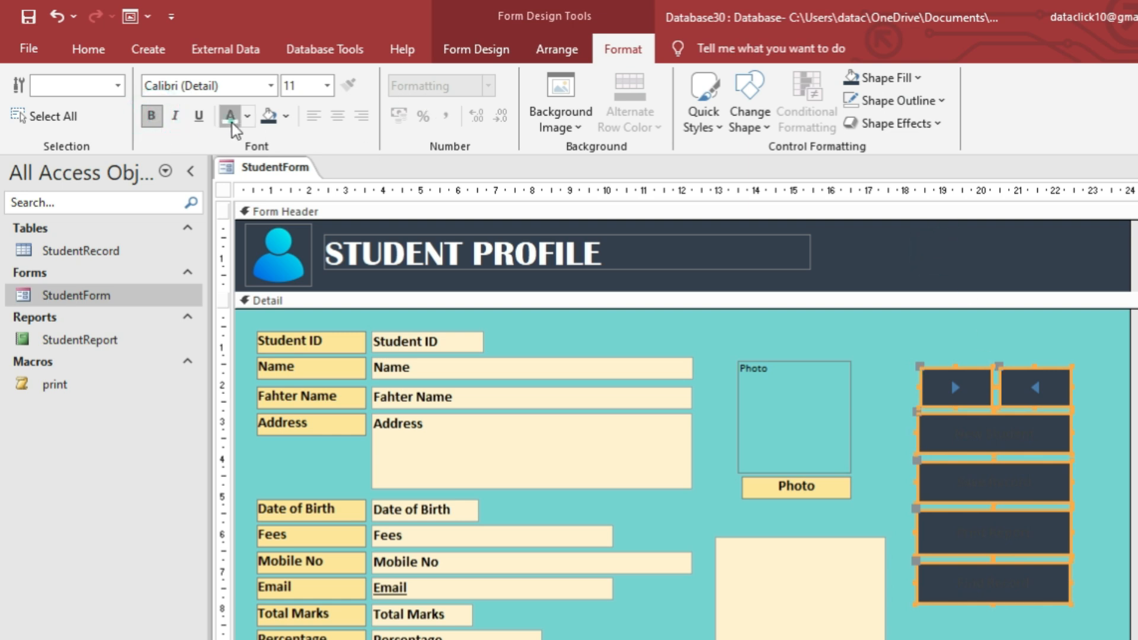
pyautogui.click(230, 116)
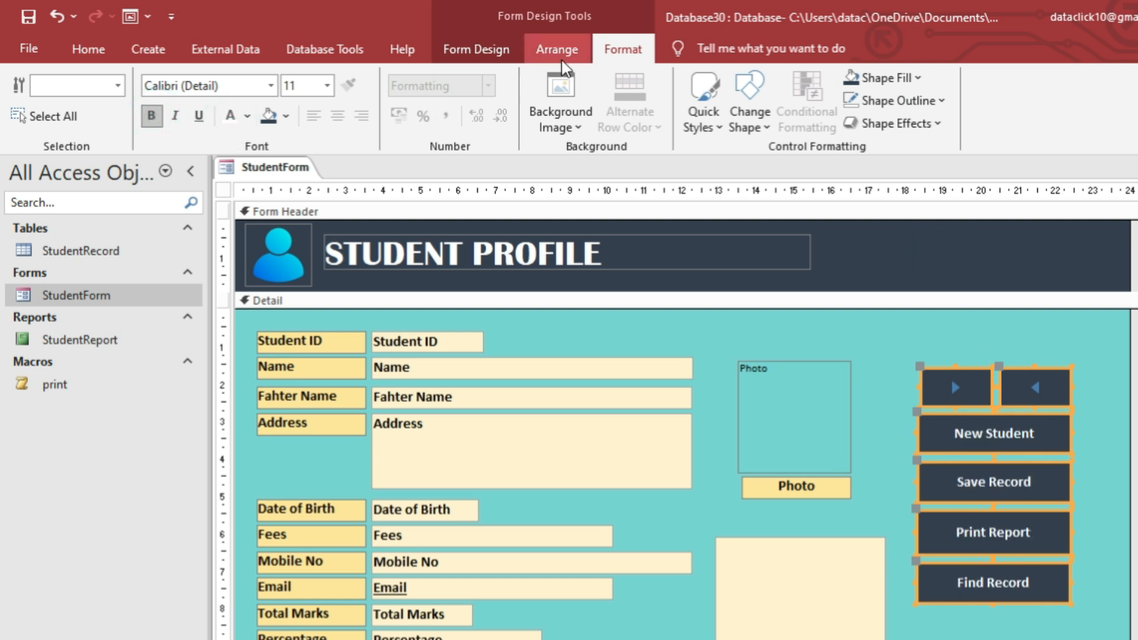
# Apply a black glossy Quick Style to the buttons, then restore the dark slate fill.
pyautogui.click(490, 53)
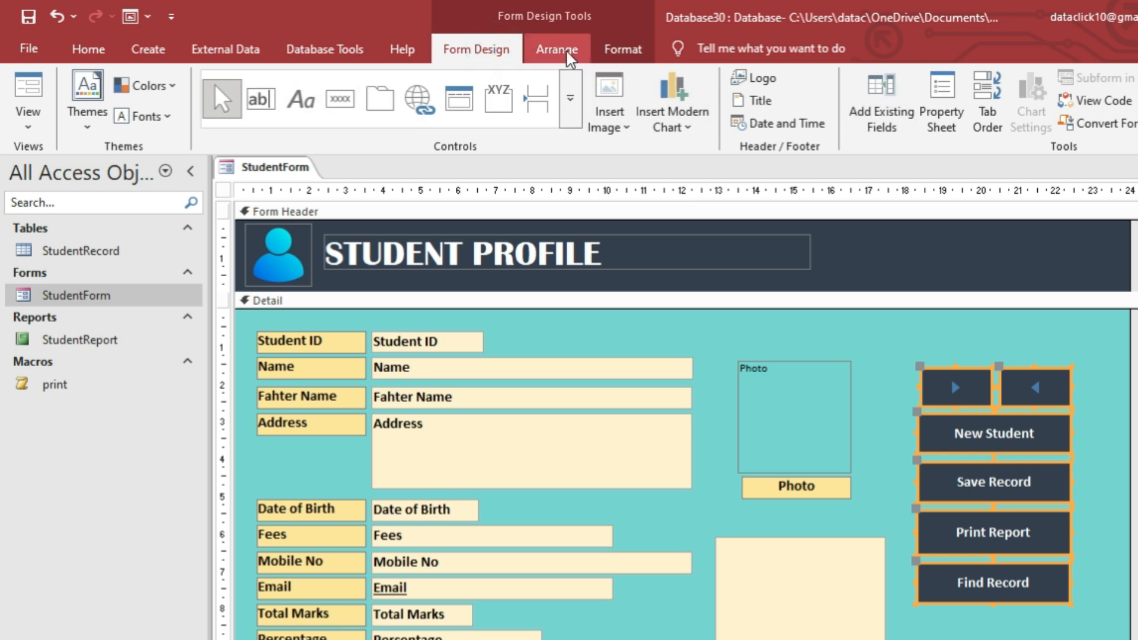
pyautogui.click(623, 49)
pyautogui.click(705, 111)
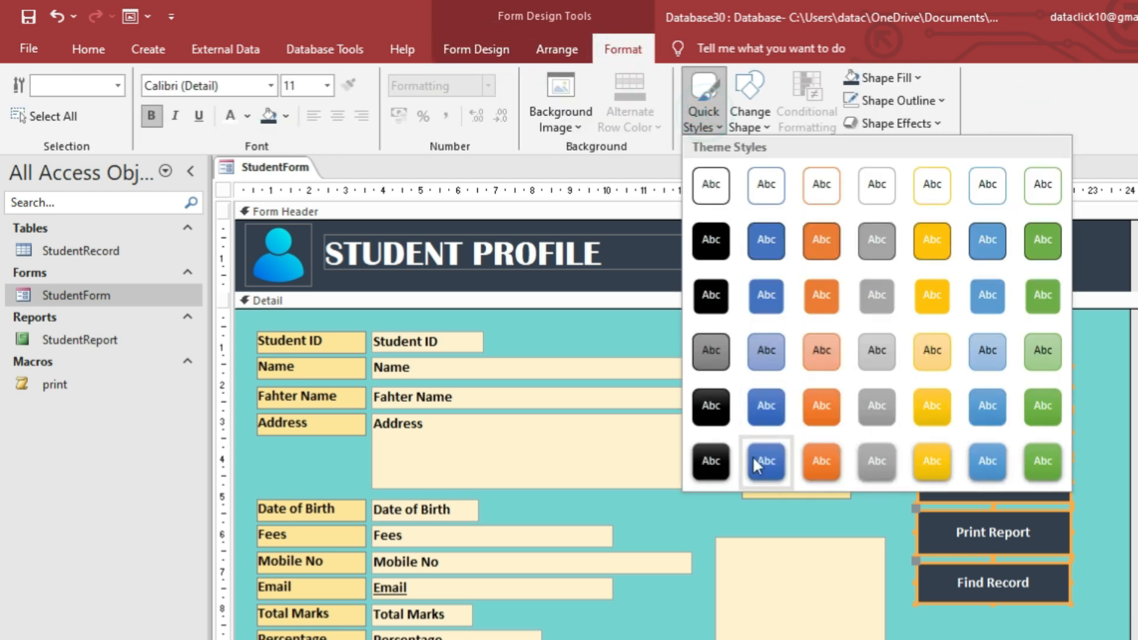
pyautogui.click(716, 463)
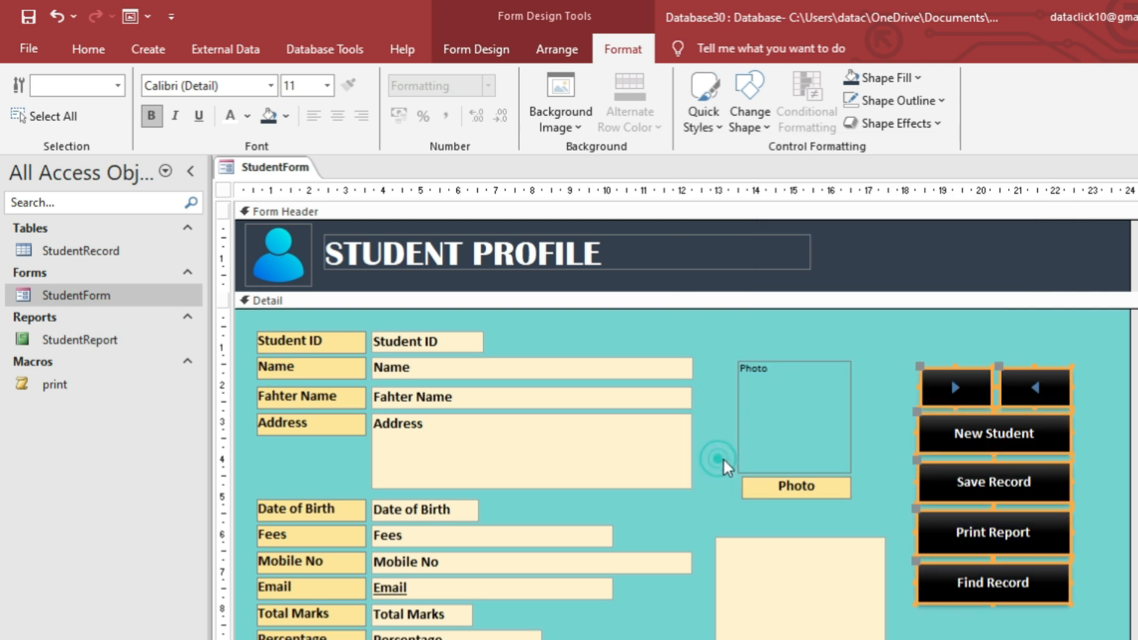
pyautogui.click(882, 78)
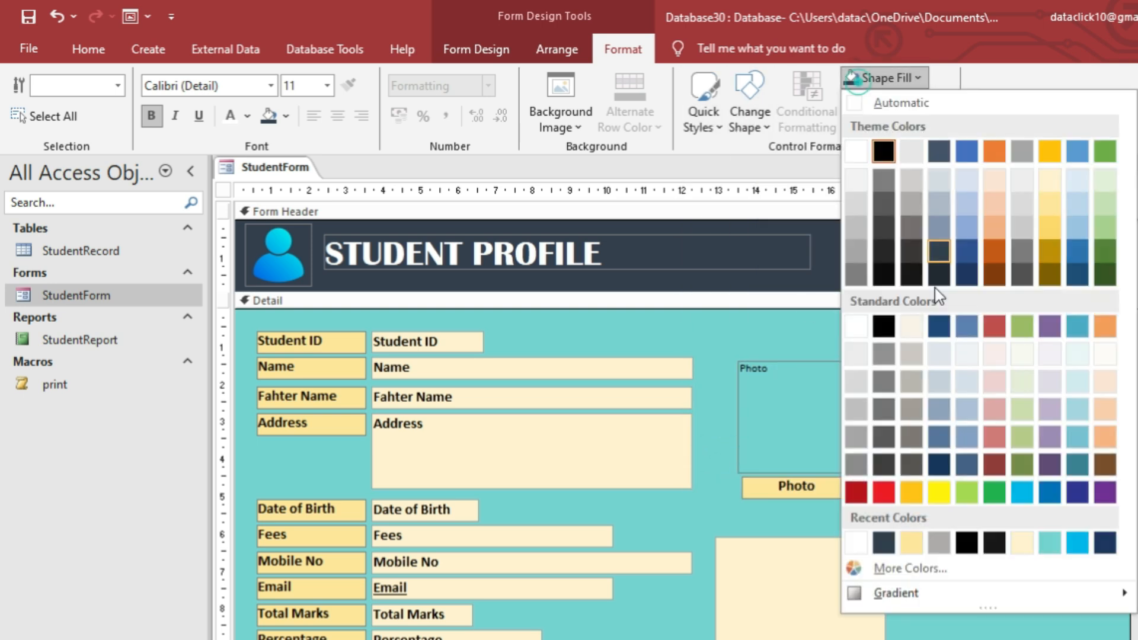
pyautogui.click(936, 248)
pyautogui.click(1094, 440)
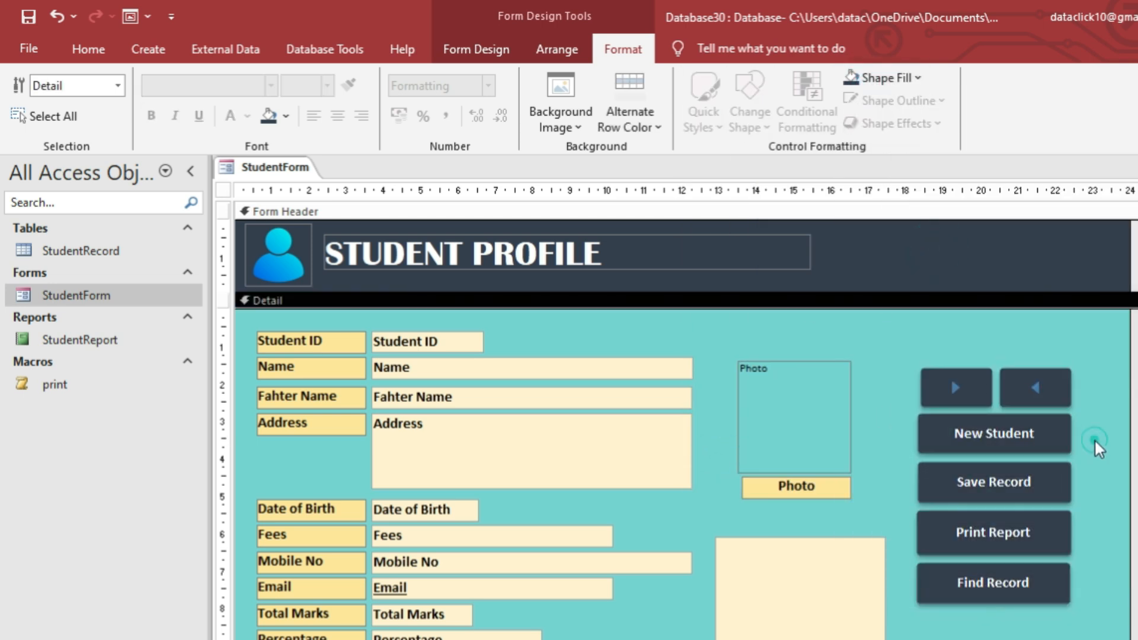
# Select the next-record arrow button and save the StudentForm design.
pyautogui.click(924, 384)
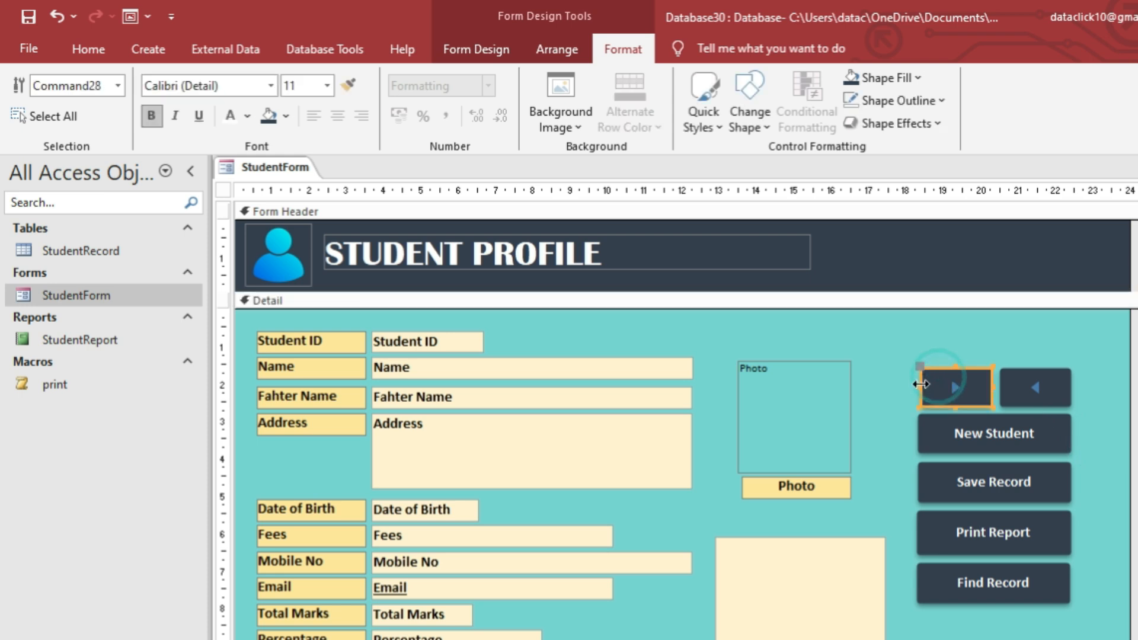
pyautogui.rightClick(268, 173)
pyautogui.click(284, 181)
pyautogui.click(301, 176)
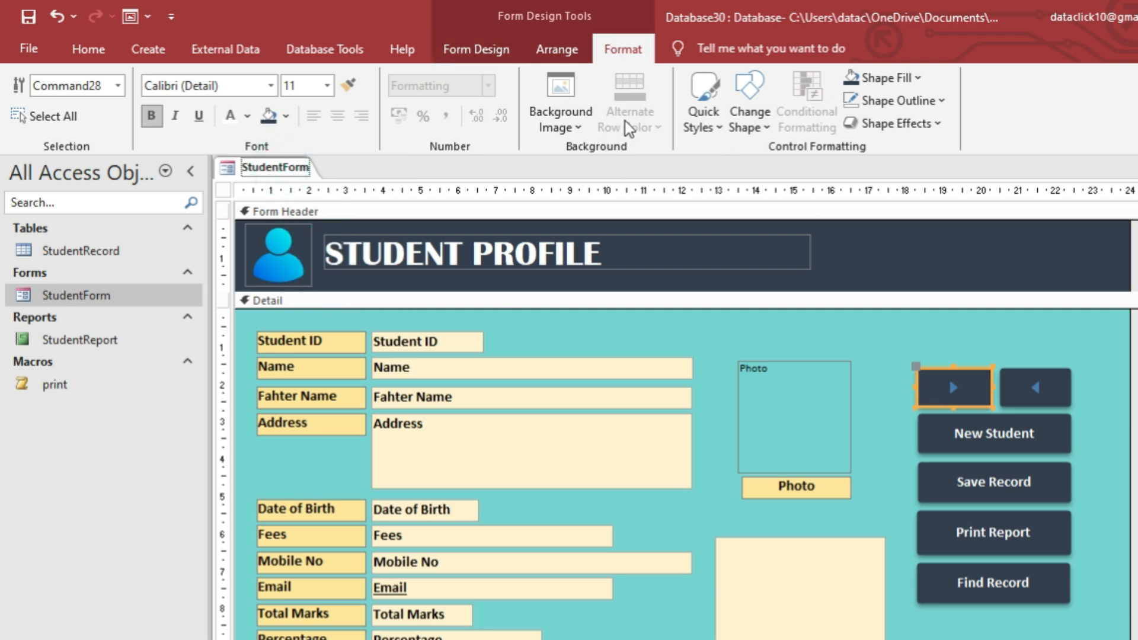
pyautogui.click(507, 51)
# Set StudentForm's Pop Up property to Yes, then save and close the form design.
pyautogui.click(942, 105)
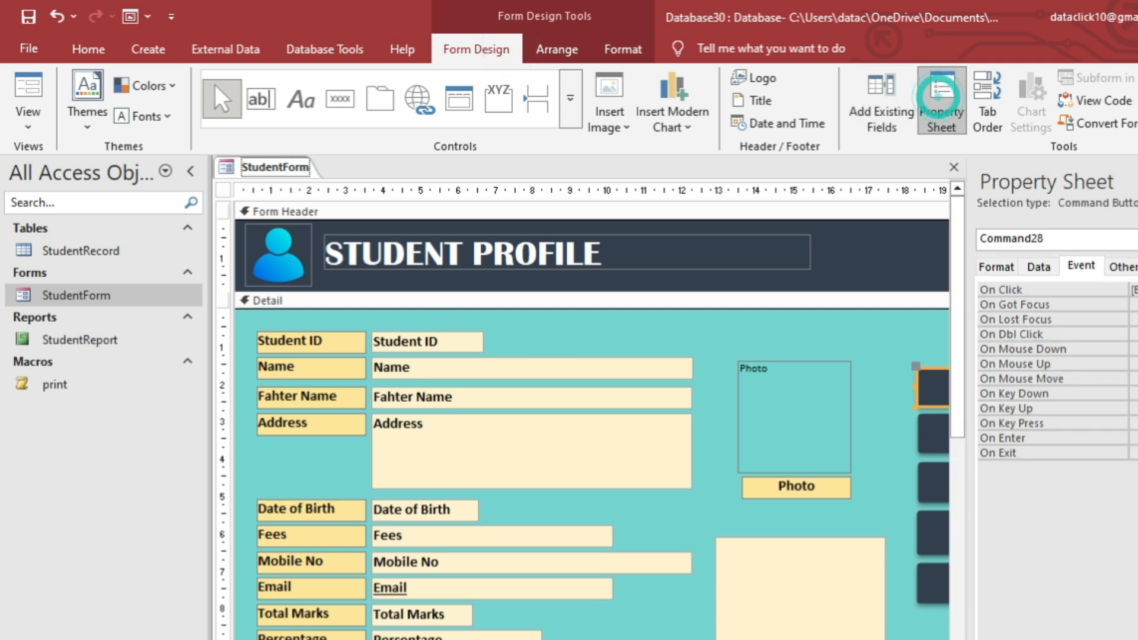
pyautogui.click(1027, 232)
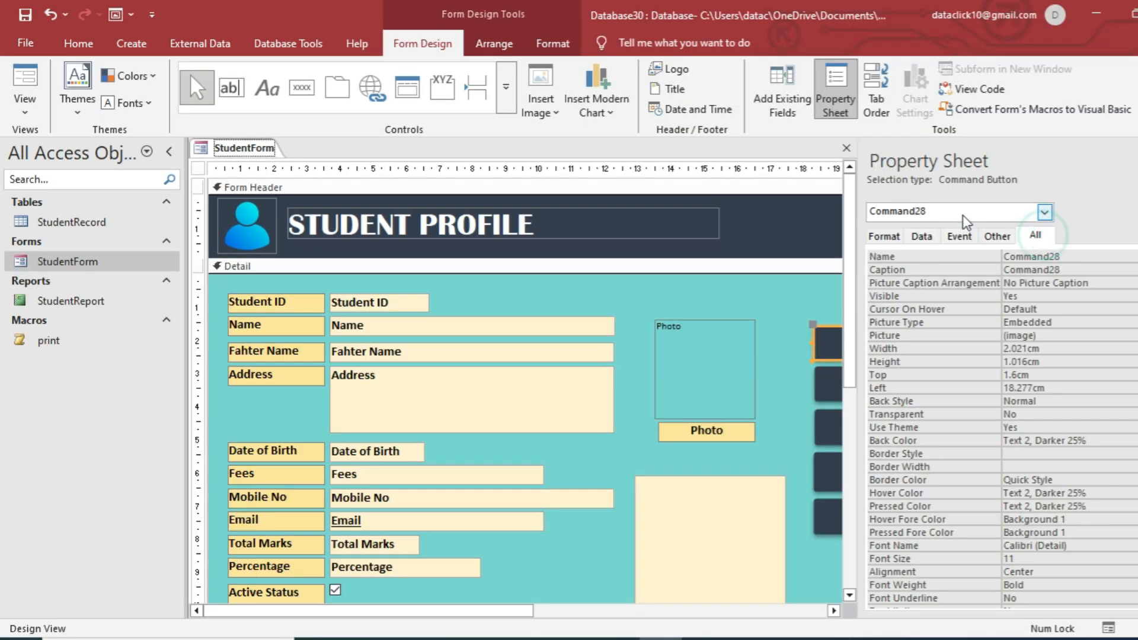
pyautogui.click(1044, 212)
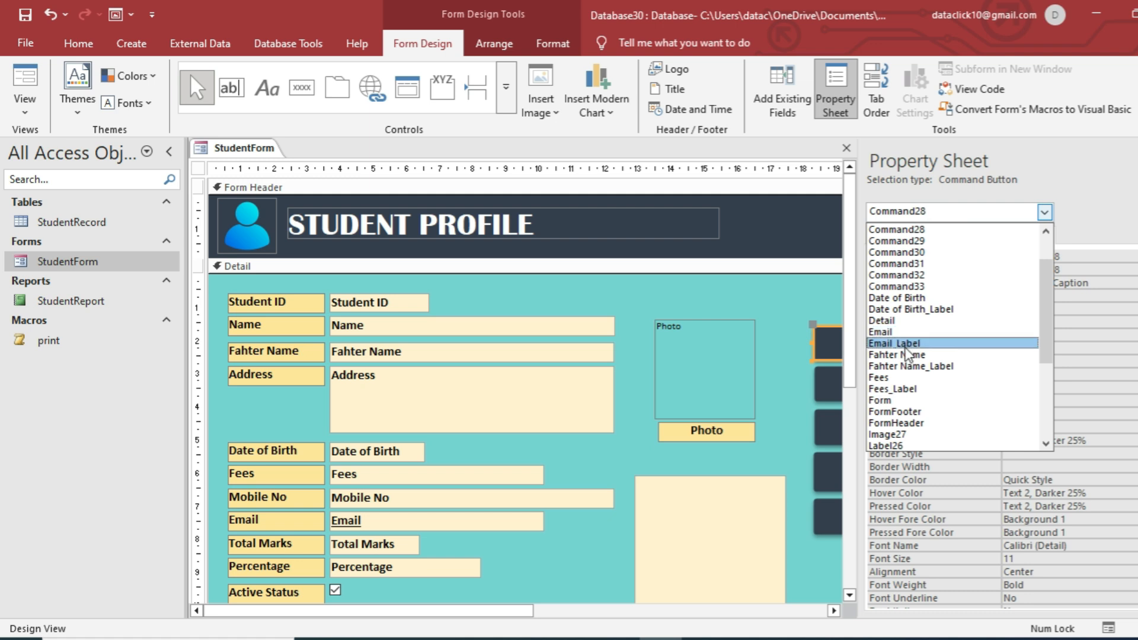
pyautogui.click(889, 400)
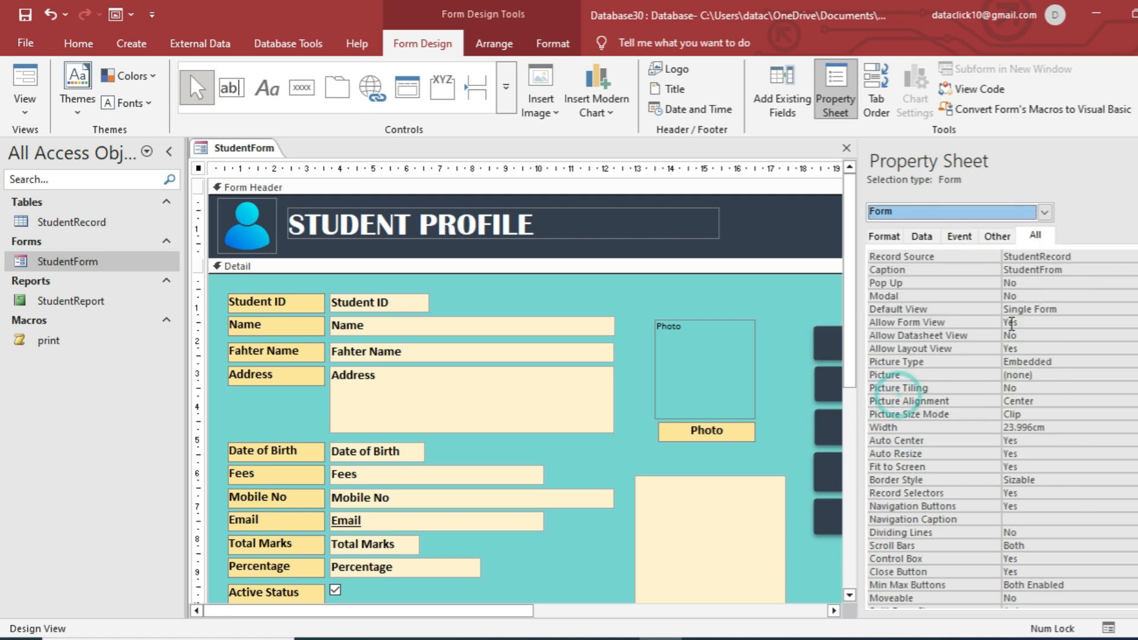
pyautogui.click(1048, 283)
pyautogui.click(1117, 295)
pyautogui.click(847, 148)
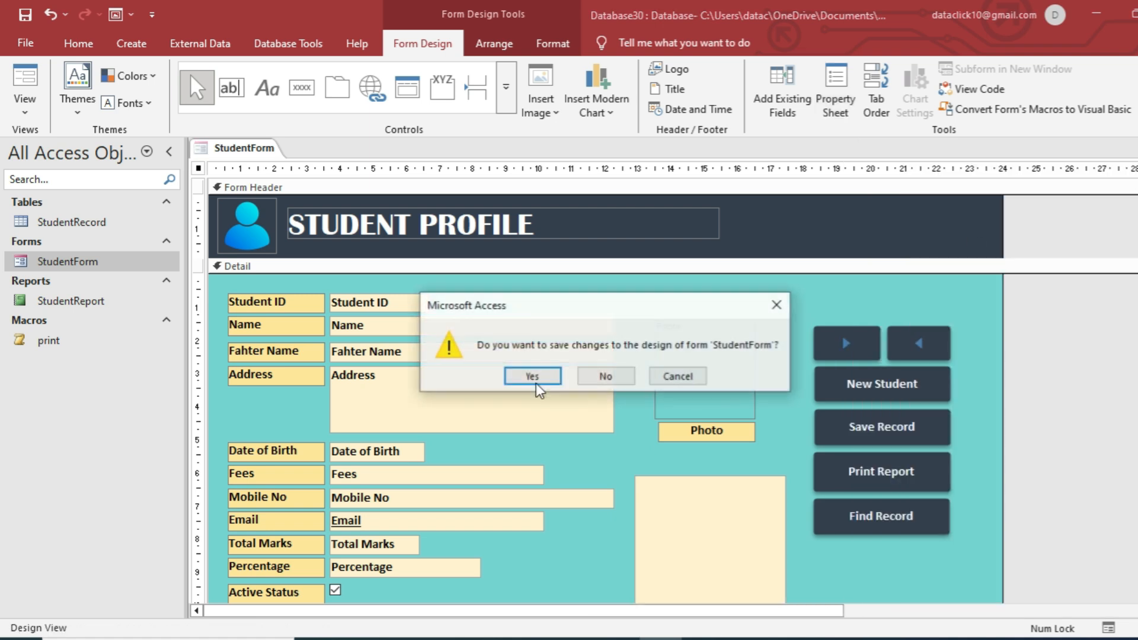
pyautogui.click(529, 377)
# Open StudentReport in Design View, check its property sheet, and save it on closing.
pyautogui.doubleClick(78, 303)
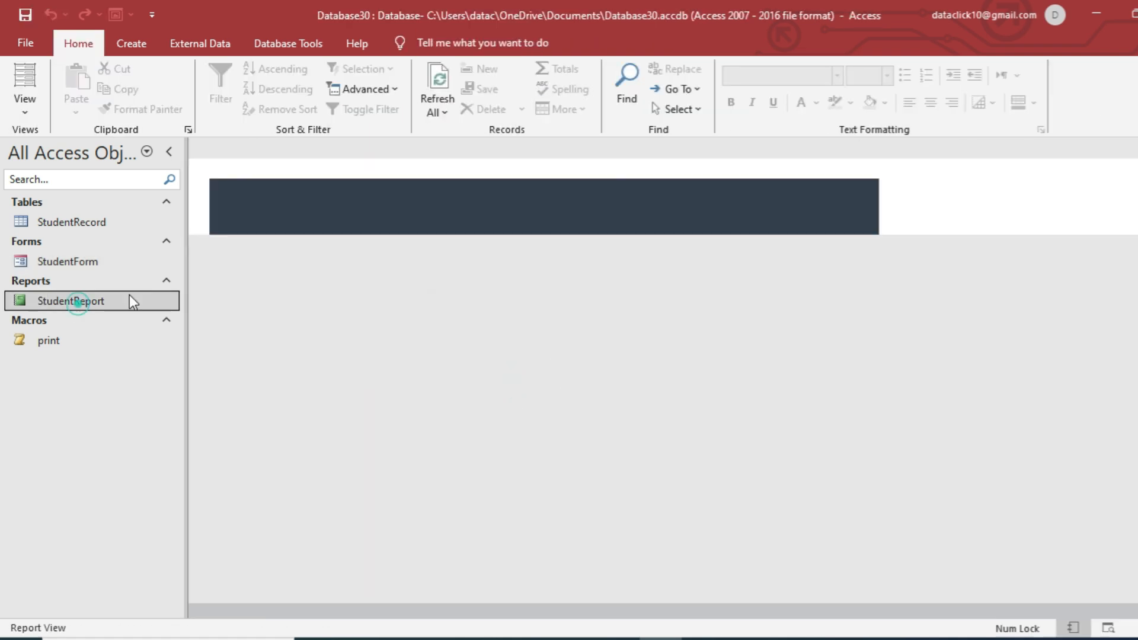
pyautogui.rightClick(525, 250)
pyautogui.rightClick(700, 244)
pyautogui.click(744, 297)
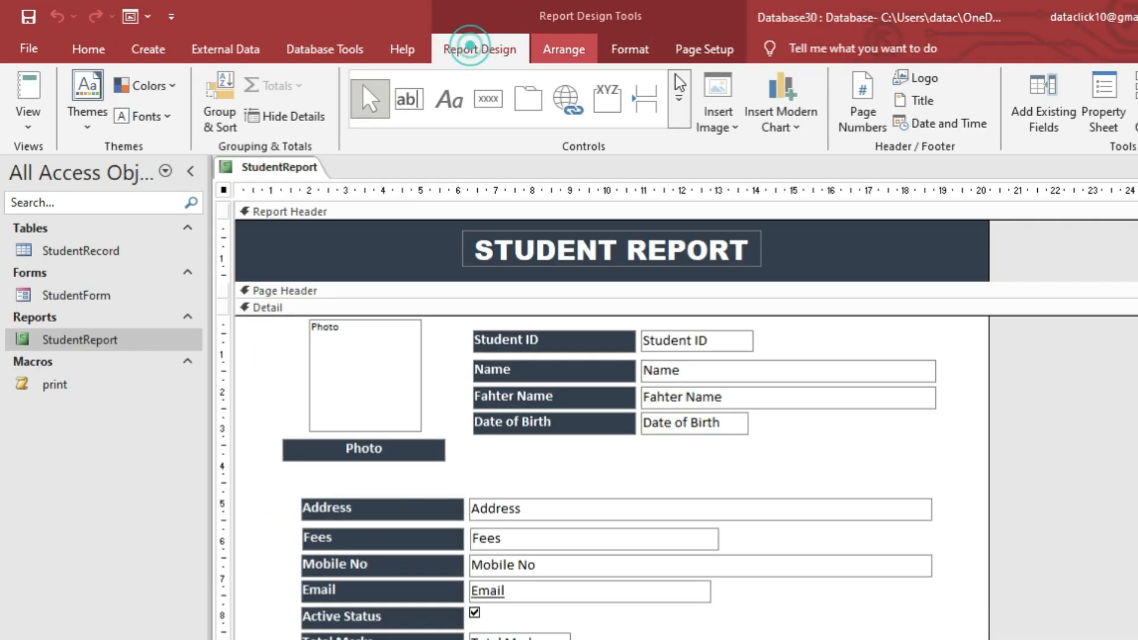
pyautogui.click(981, 98)
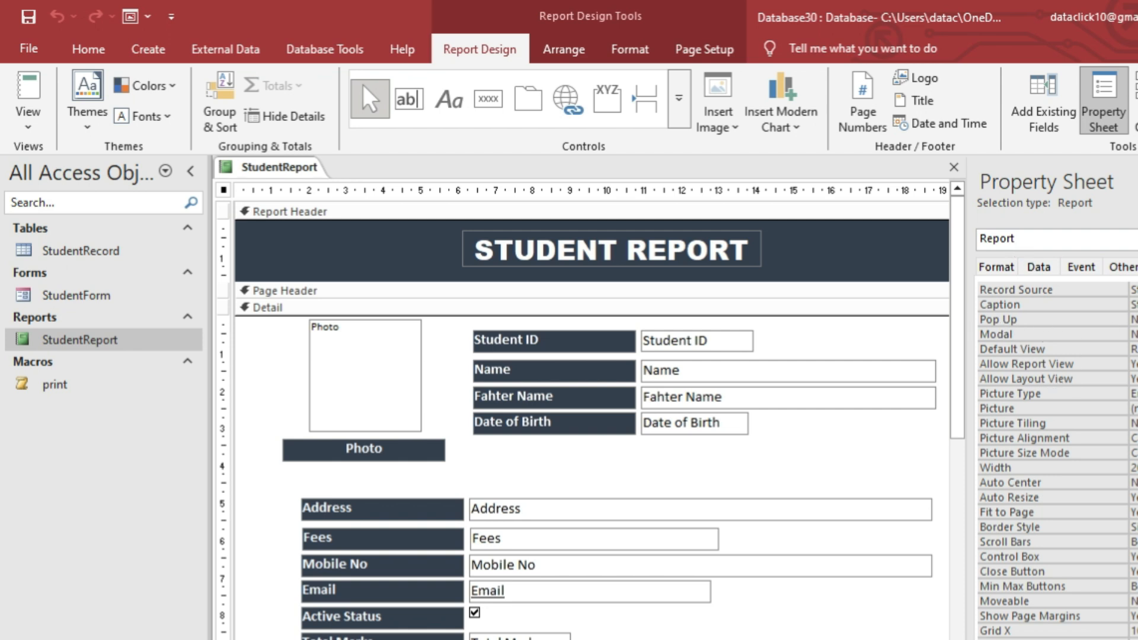
pyautogui.click(954, 167)
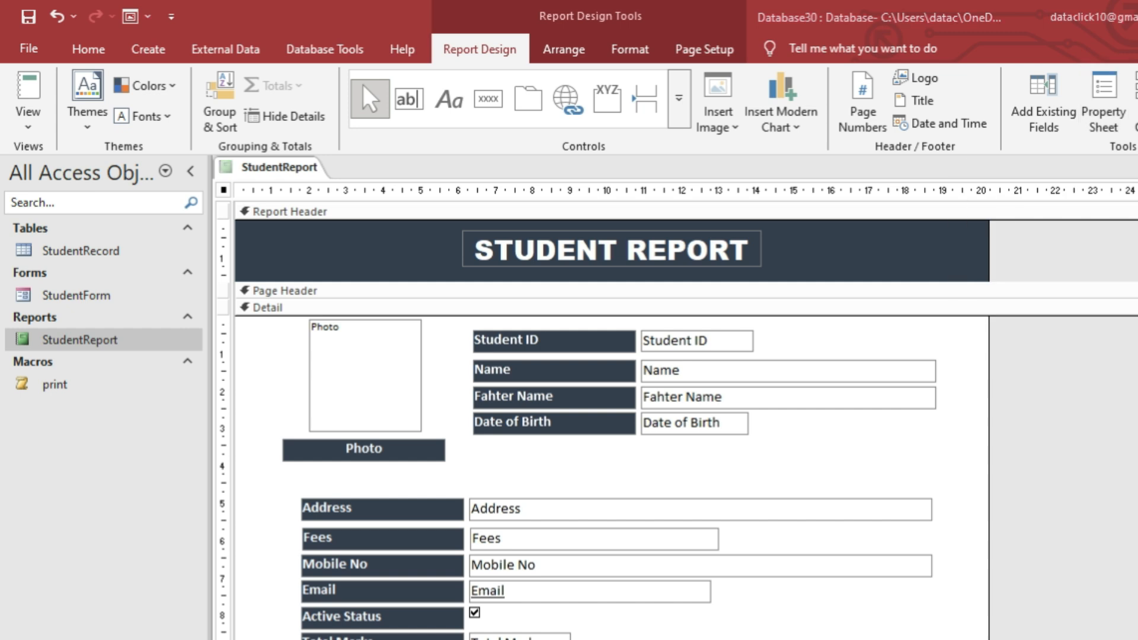
pyautogui.click(631, 427)
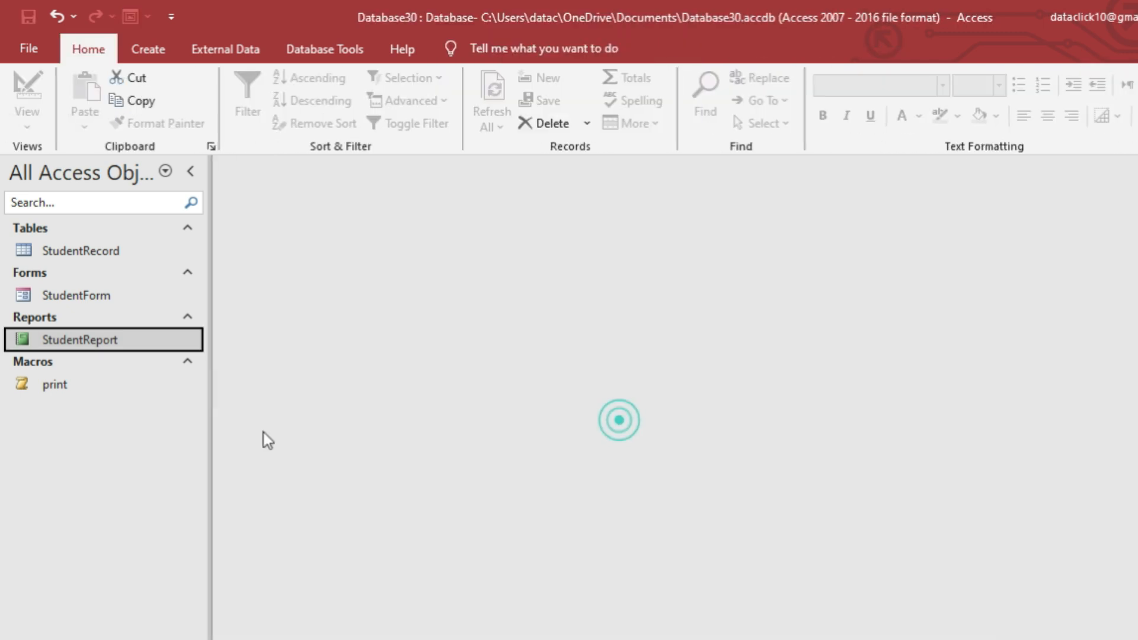
# Open StudentForm maximized and enter the student's name, address and birth date 10-04-2025.
pyautogui.doubleClick(105, 293)
pyautogui.click(1069, 45)
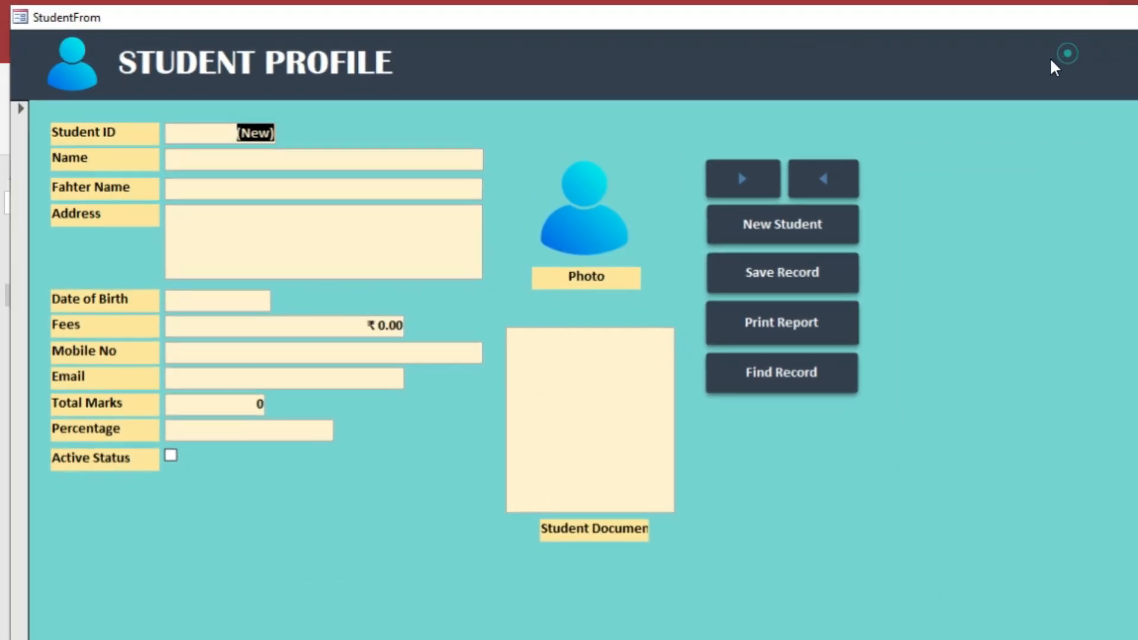
pyautogui.click(195, 152)
pyautogui.click(197, 152)
pyautogui.press('Tab')
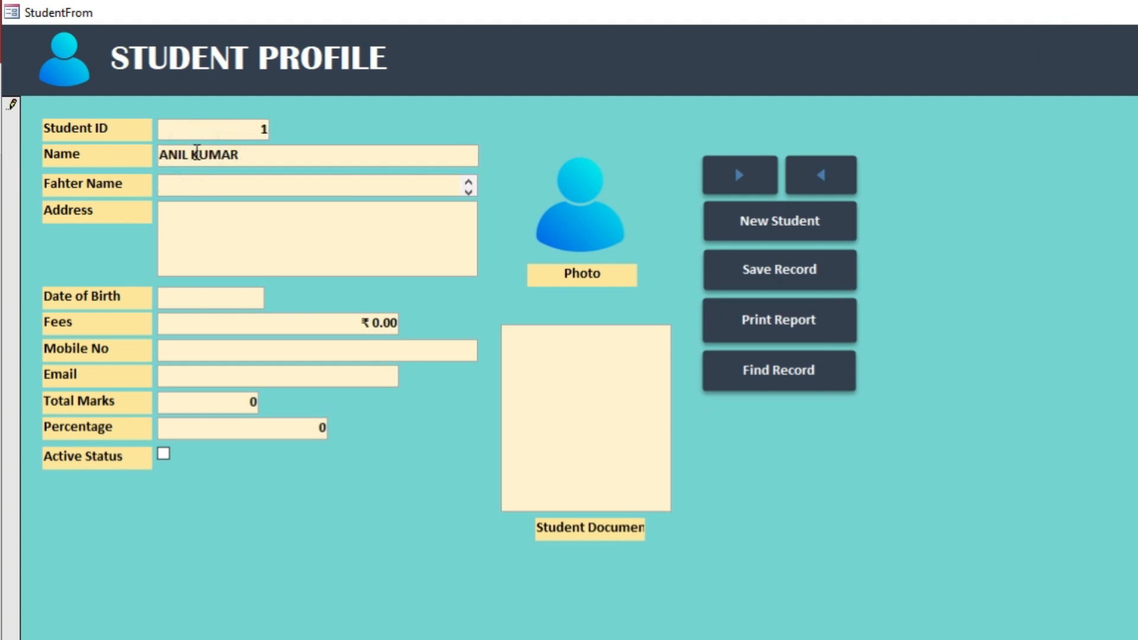
pyautogui.press('Tab')
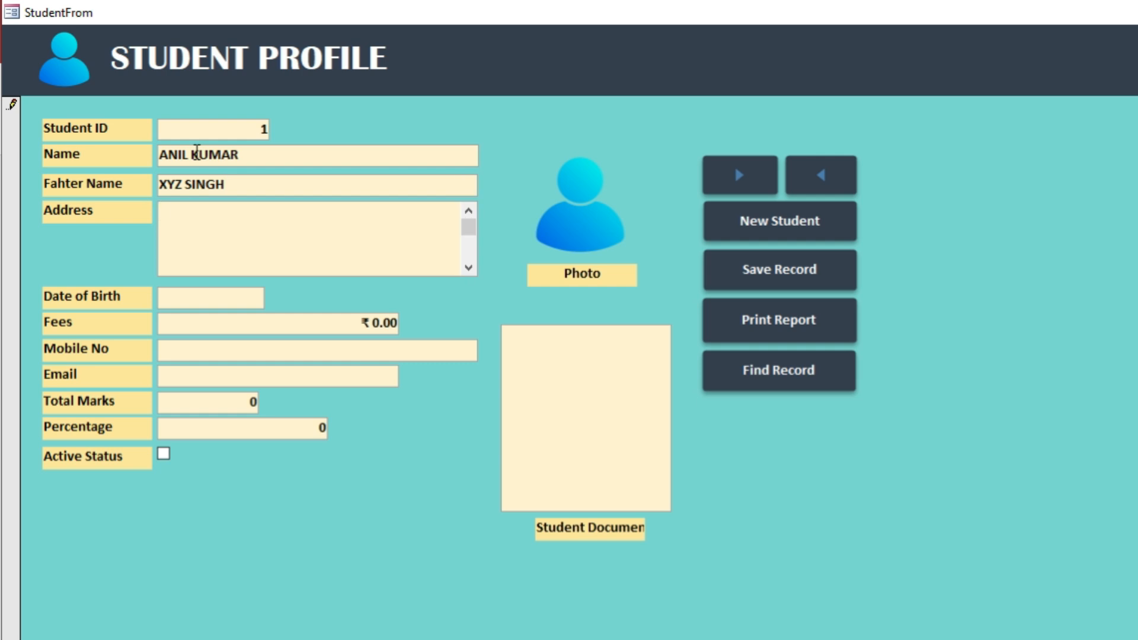
pyautogui.write('123 MARG XYZ CITY')
pyautogui.press('Tab')
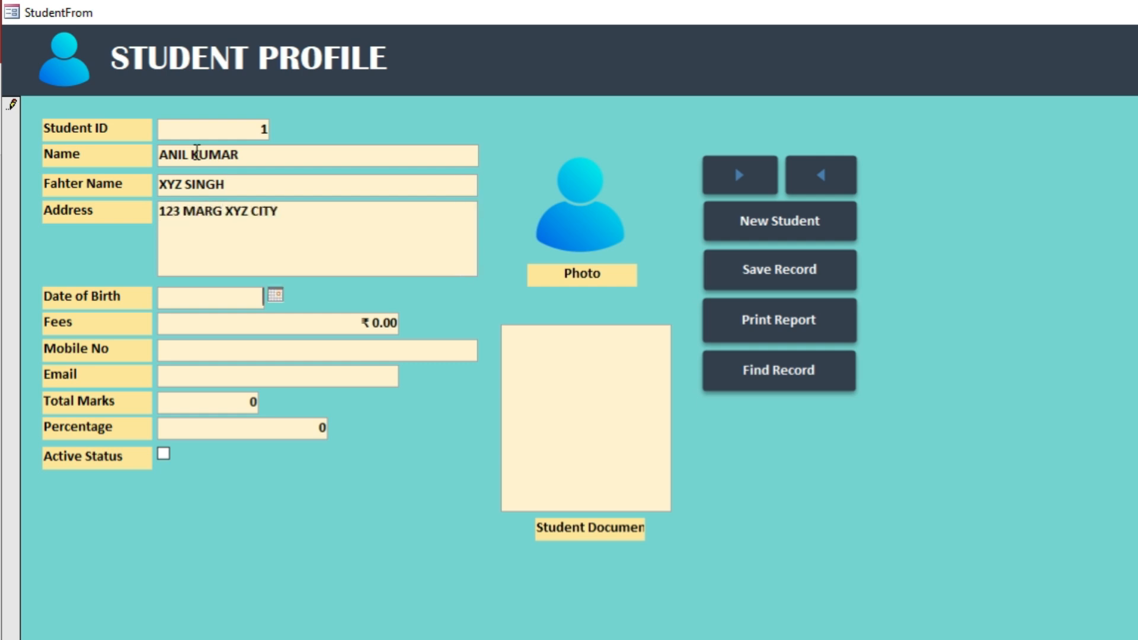
pyautogui.write('10-04-2025')
# Fill in fees ₹500, the mobile number, email and Total Marks 400, and tick Active Status.
pyautogui.press('Tab')
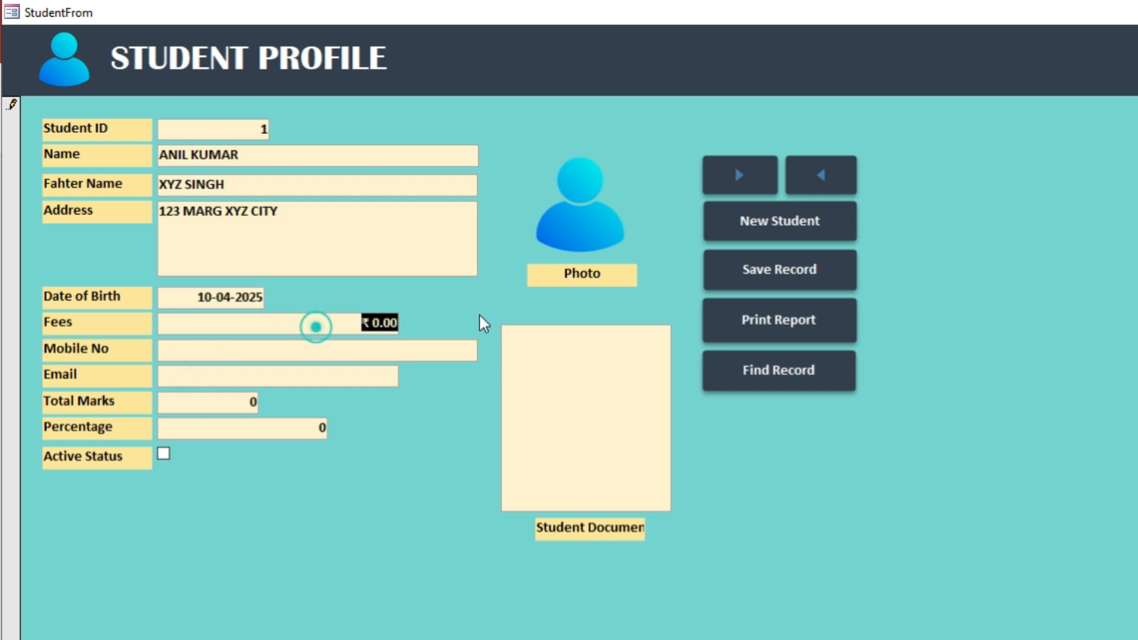
pyautogui.press('Tab')
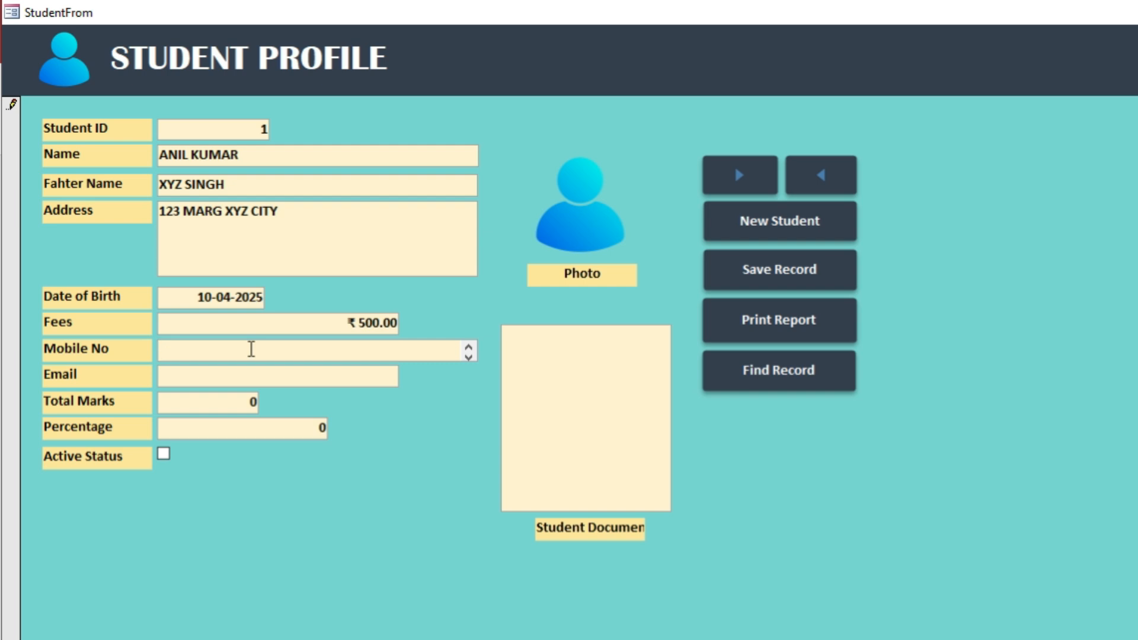
pyautogui.press('Tab')
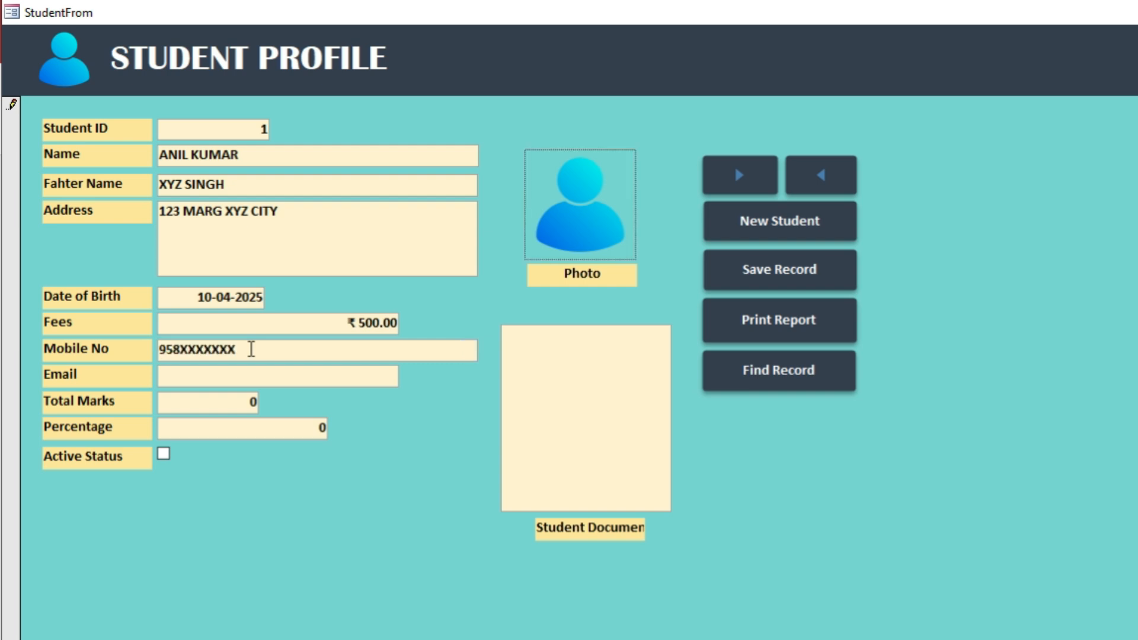
pyautogui.press('Tab')
pyautogui.click(208, 401)
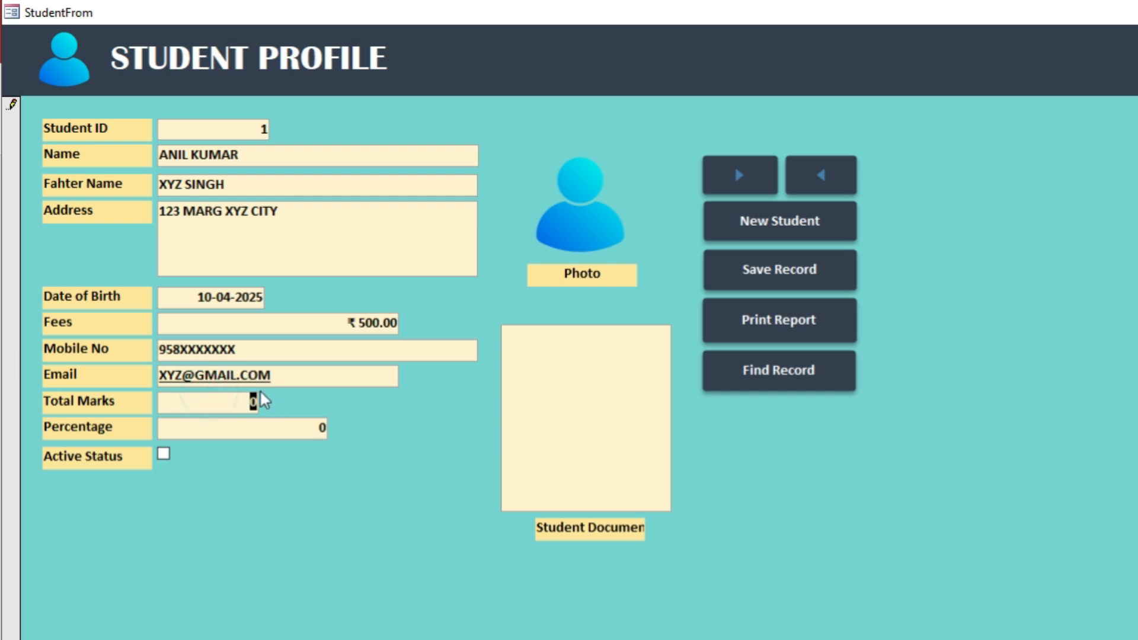
pyautogui.press('Tab')
pyautogui.click(289, 428)
pyautogui.click(163, 455)
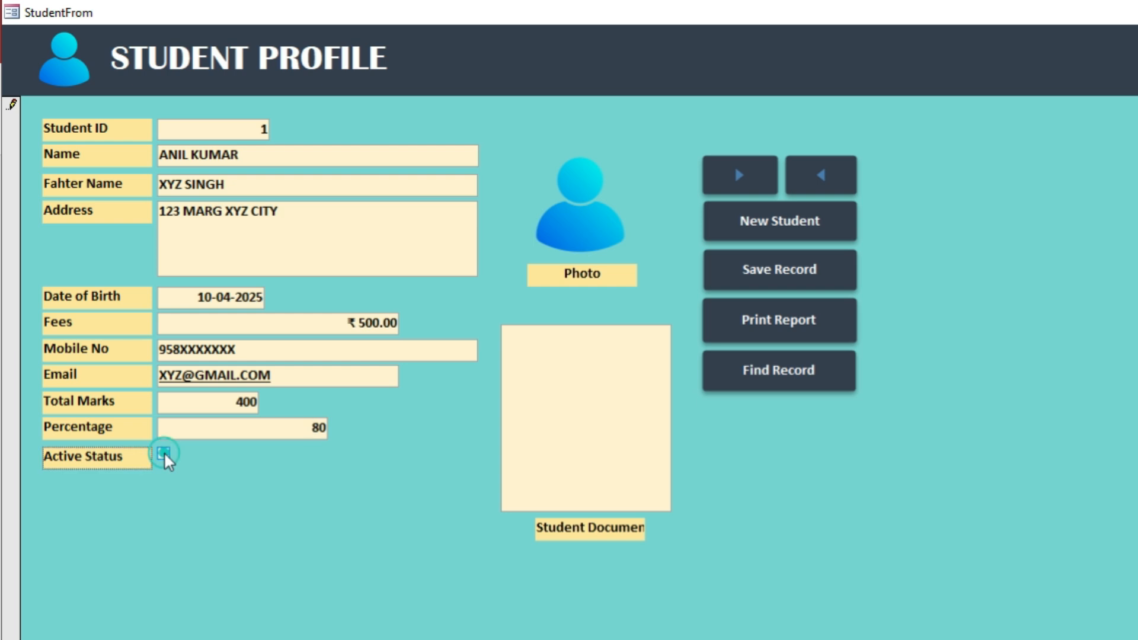
# Attach the portrait image from the Videos folder as the student's photo.
pyautogui.doubleClick(603, 238)
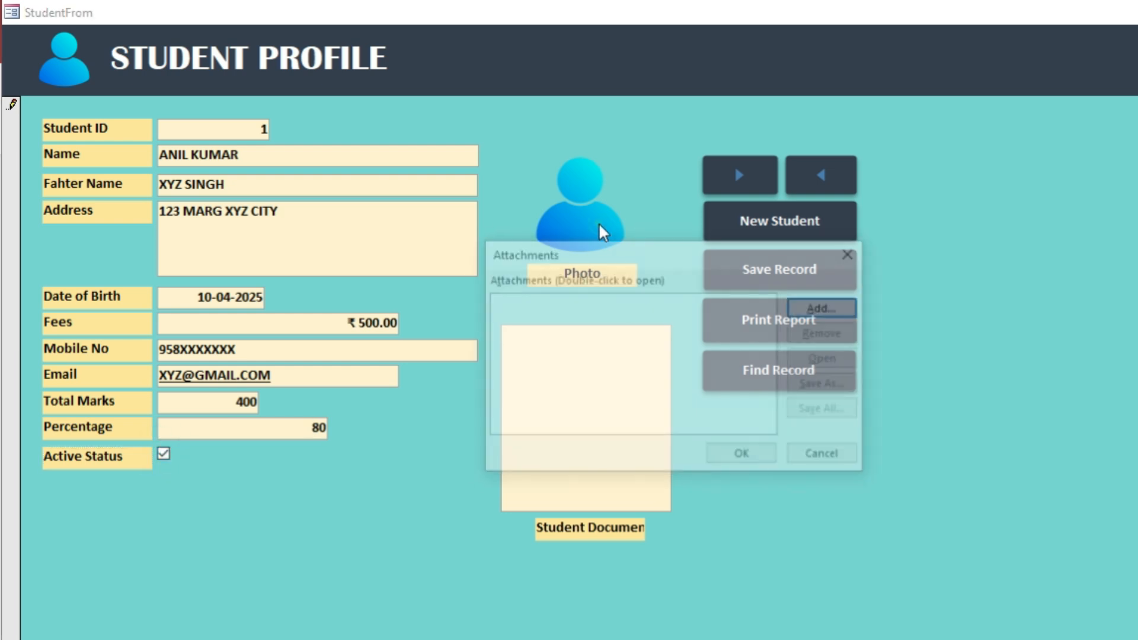
pyautogui.click(808, 307)
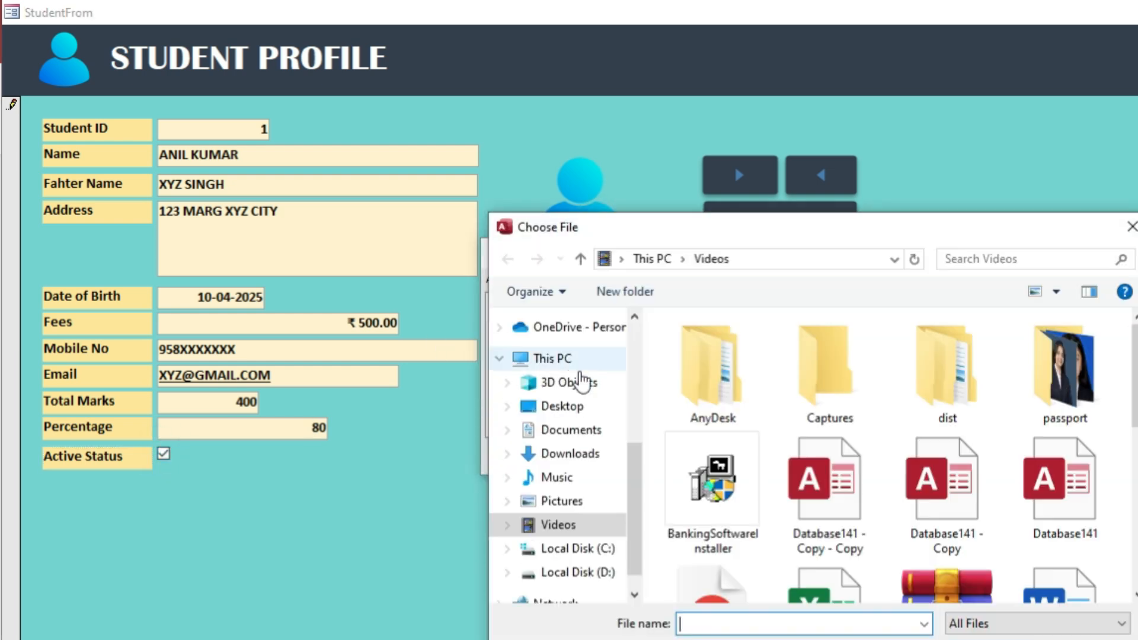
pyautogui.click(571, 462)
pyautogui.click(558, 524)
pyautogui.doubleClick(1065, 391)
pyautogui.click(761, 455)
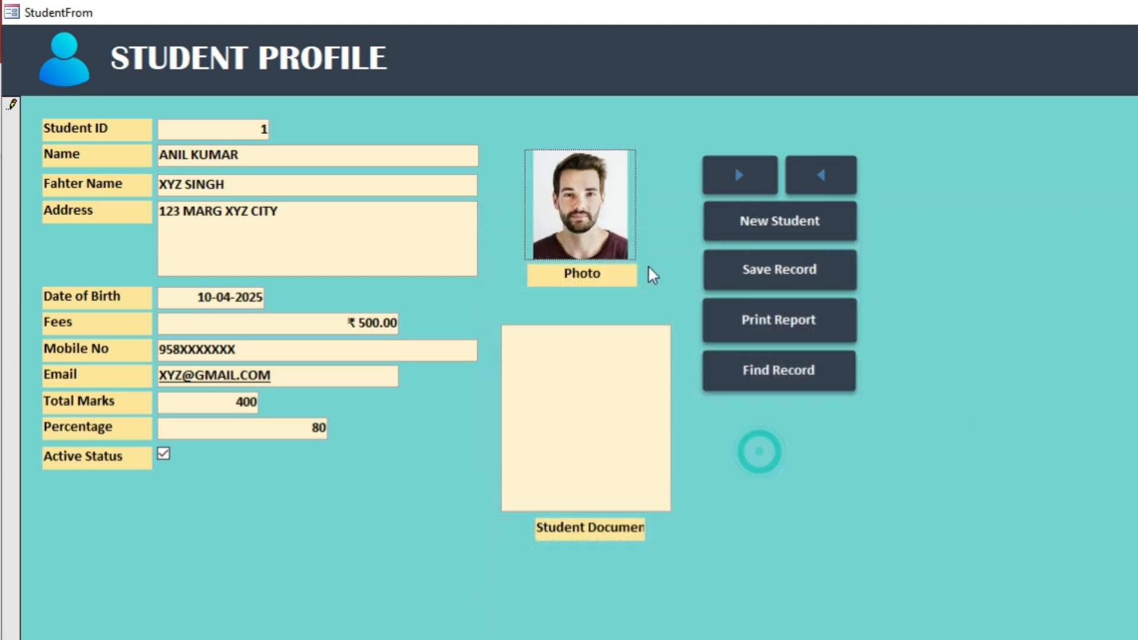
# Embed SSS.pdf in the Student Document field as an object created from file.
pyautogui.doubleClick(573, 403)
pyautogui.click(682, 442)
pyautogui.rightClick(613, 460)
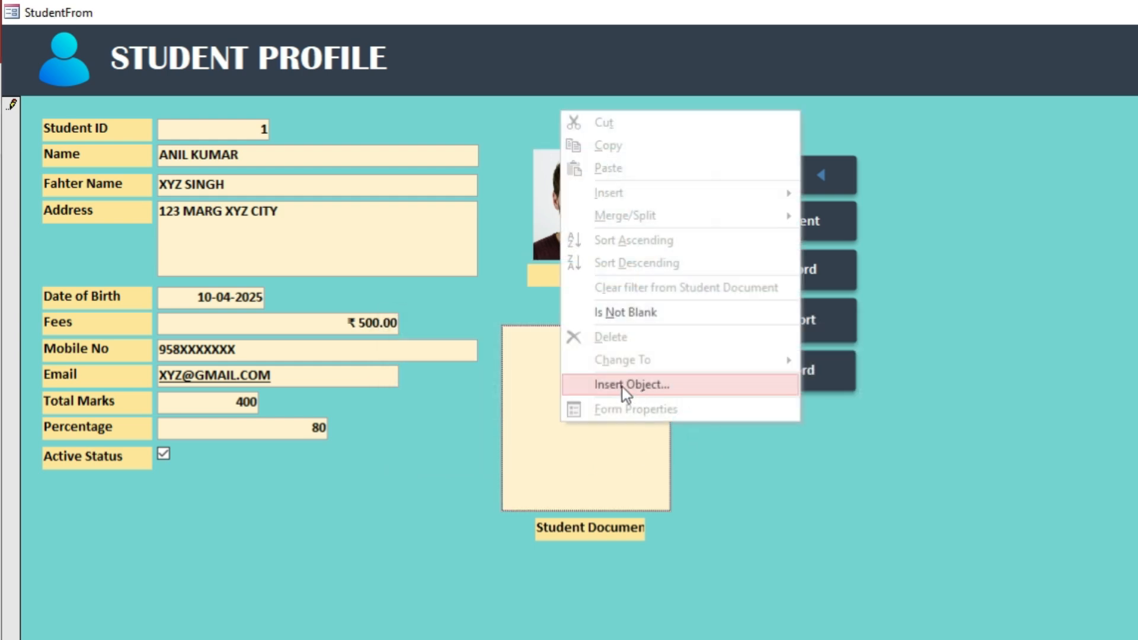
pyautogui.click(654, 387)
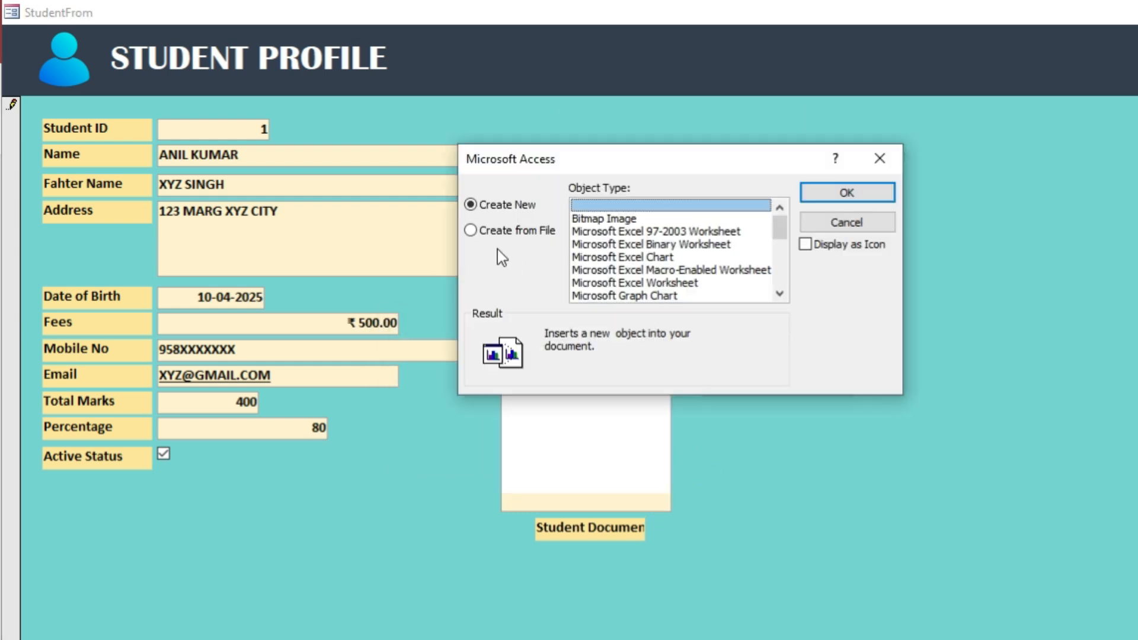
pyautogui.click(498, 231)
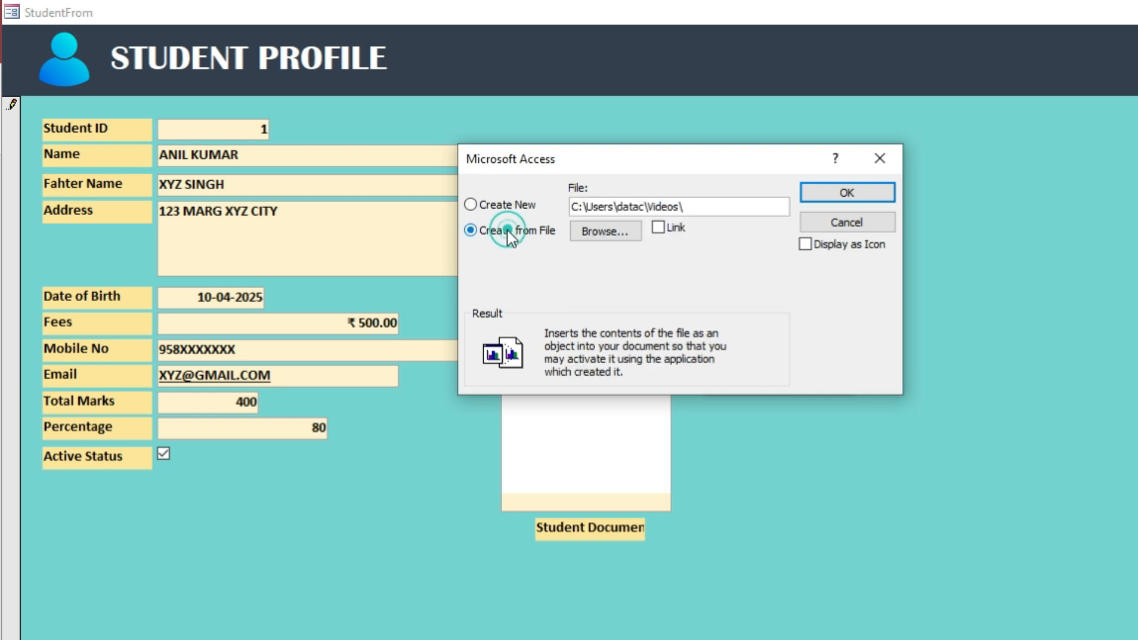
pyautogui.click(593, 233)
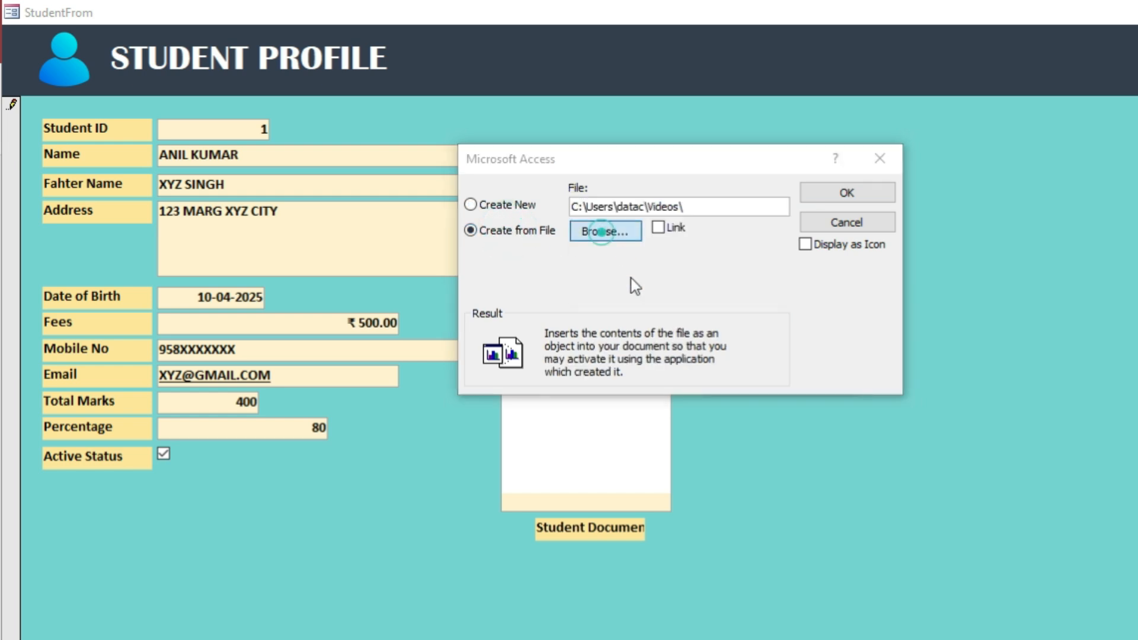
pyautogui.scroll(-5, 1039, 459)
pyautogui.scroll(-2, 1039, 459)
pyautogui.doubleClick(1039, 383)
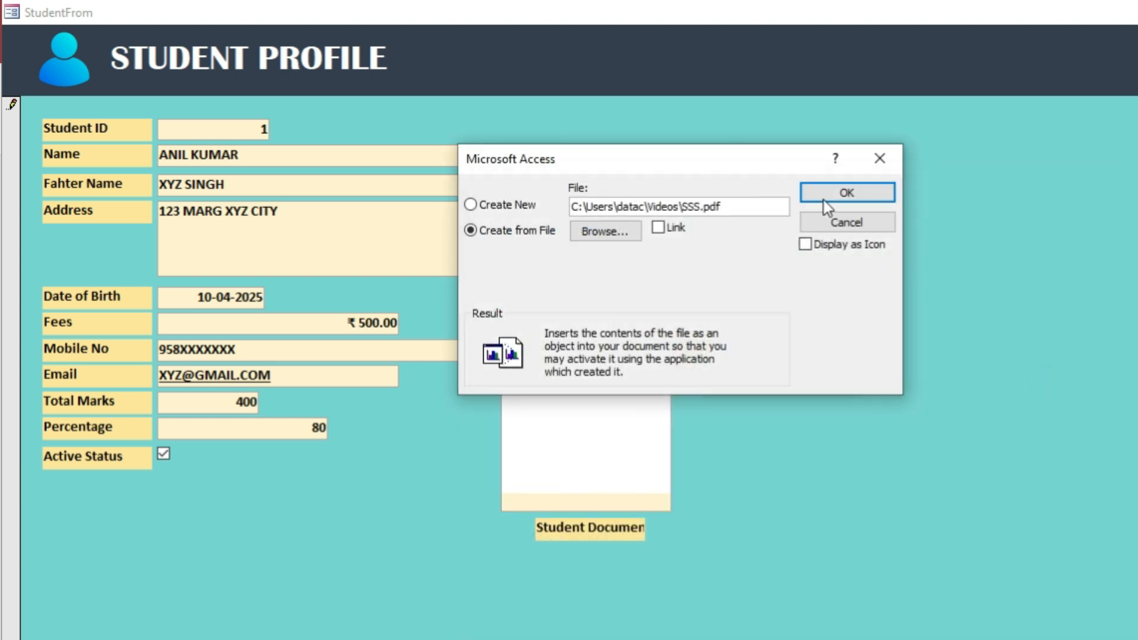
pyautogui.click(856, 195)
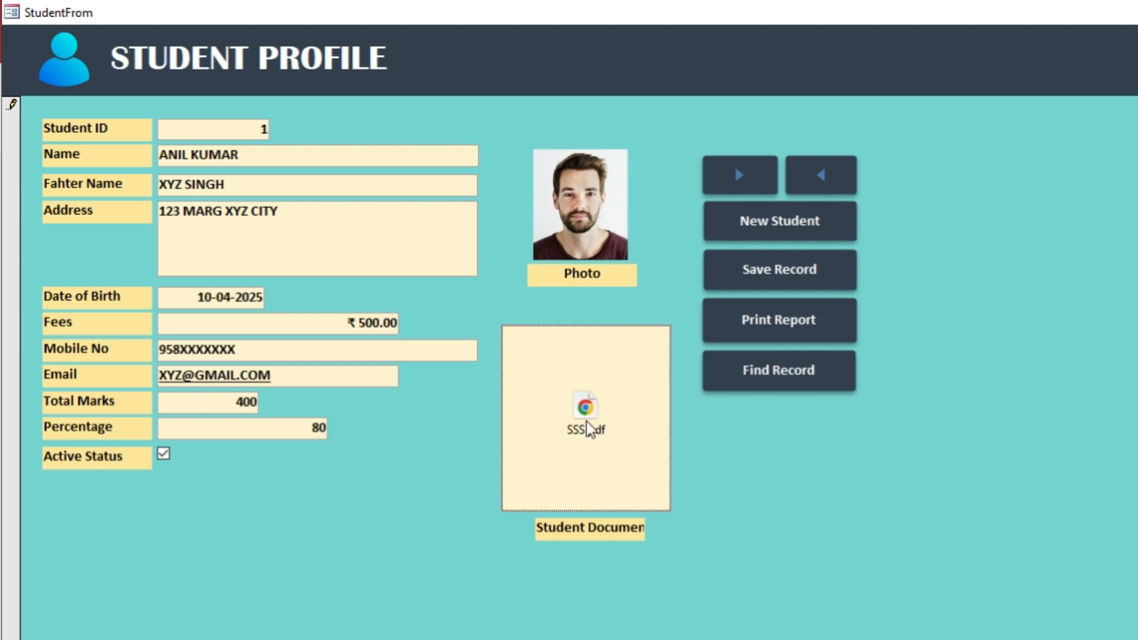
# Save the record, print StudentReport for Student ID 1, and close the report preview.
pyautogui.click(801, 274)
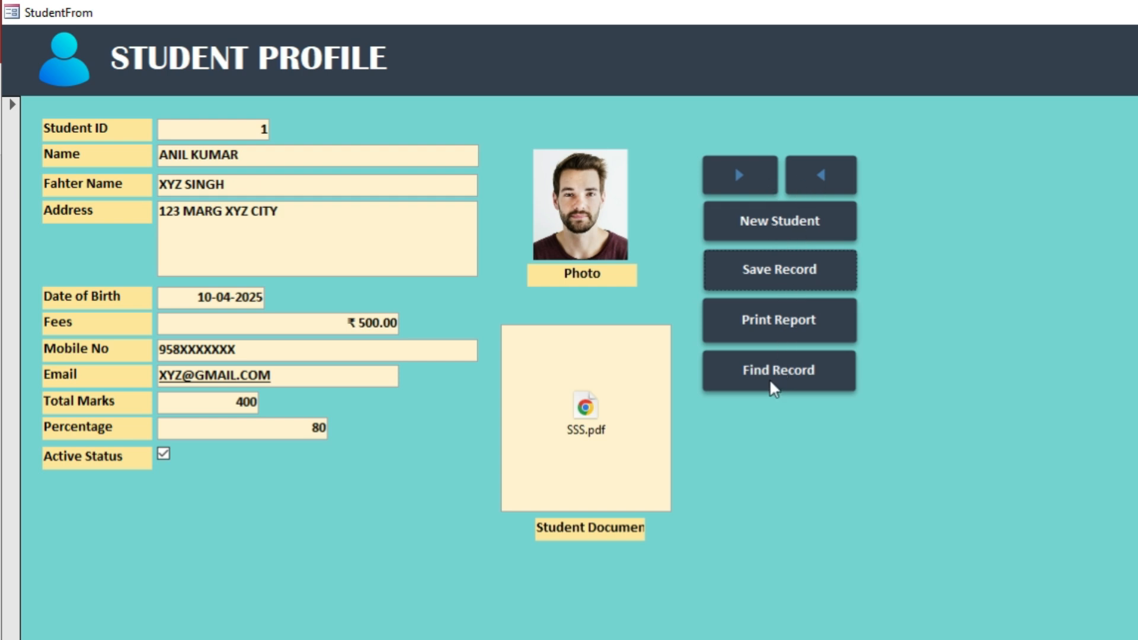
pyautogui.click(780, 326)
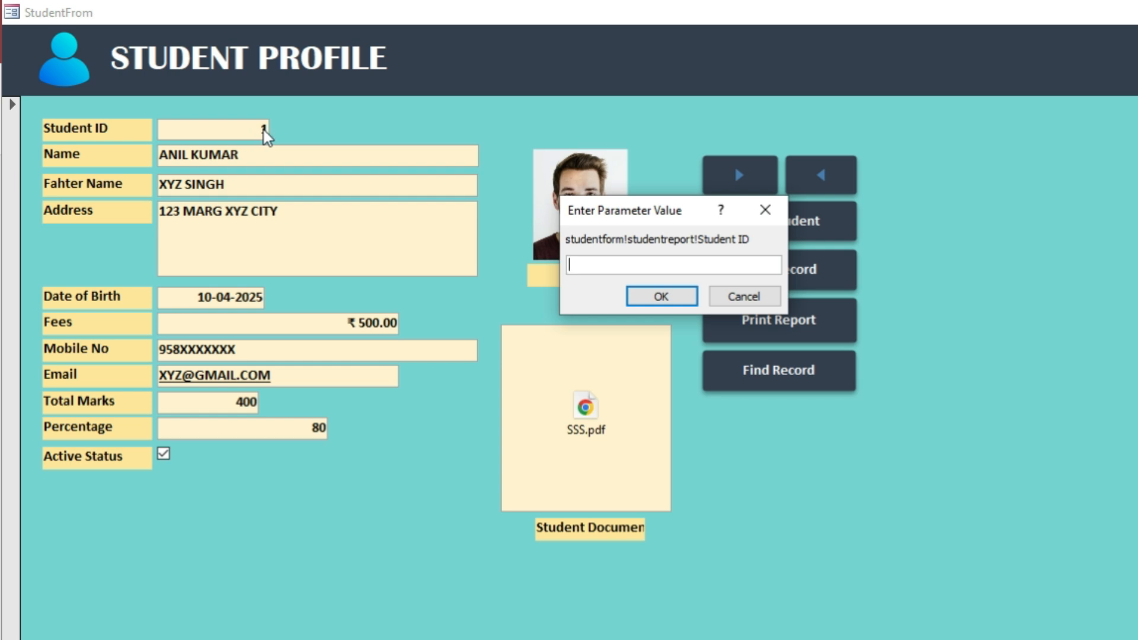
pyautogui.write('1')
pyautogui.click(654, 297)
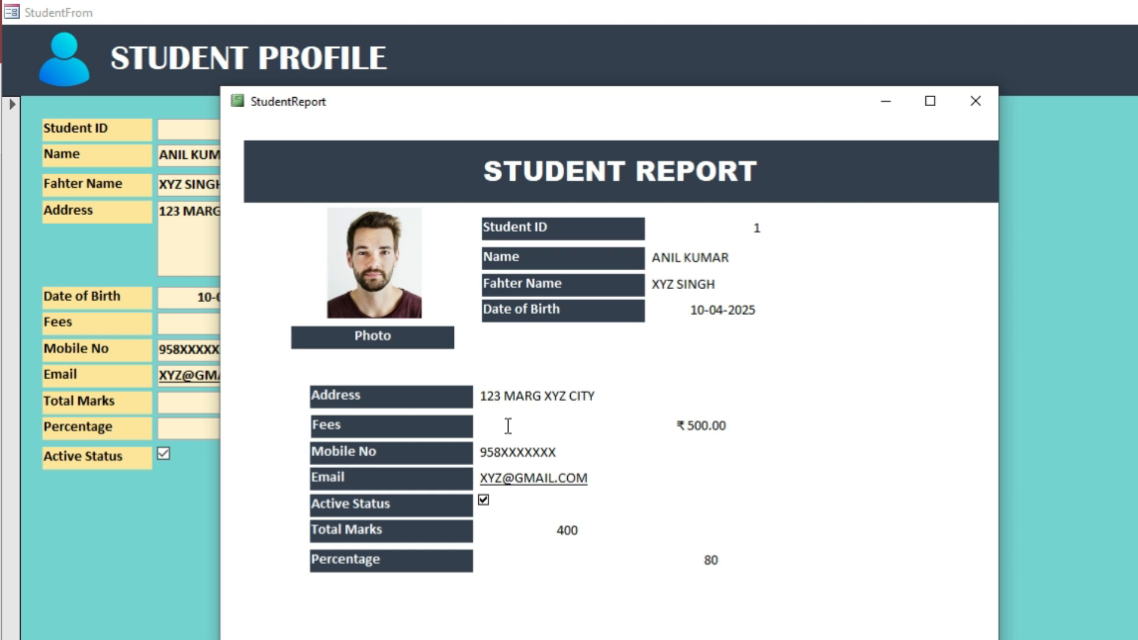
pyautogui.click(975, 101)
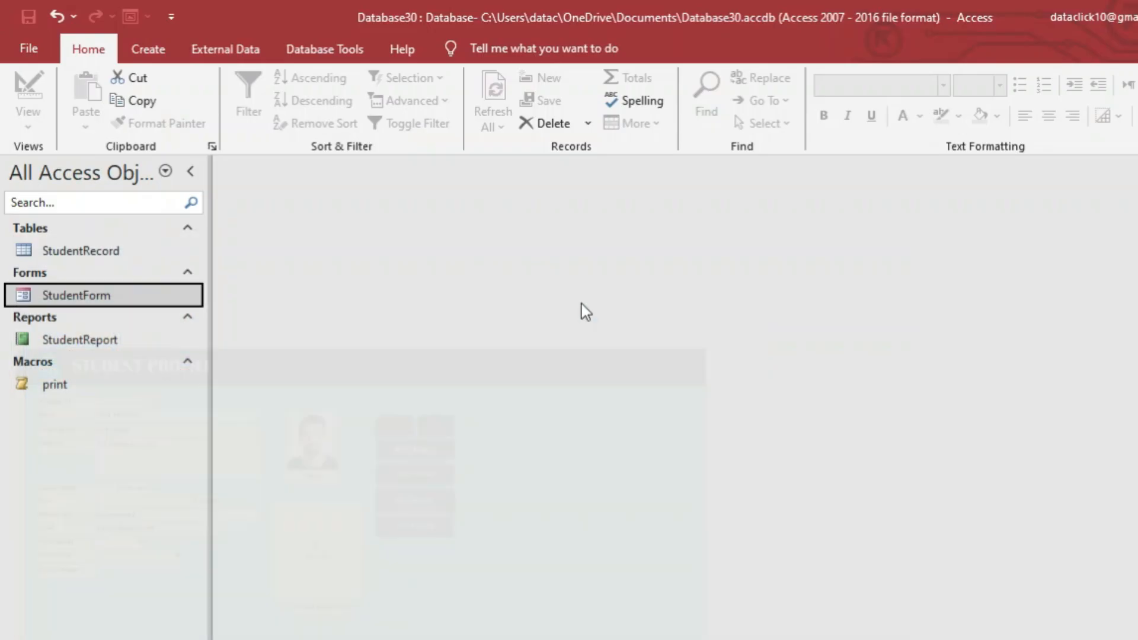
# Reopen StudentForm in Design View and select its ten data boxes, Student ID through Percentage.
pyautogui.doubleClick(82, 300)
pyautogui.rightClick(769, 401)
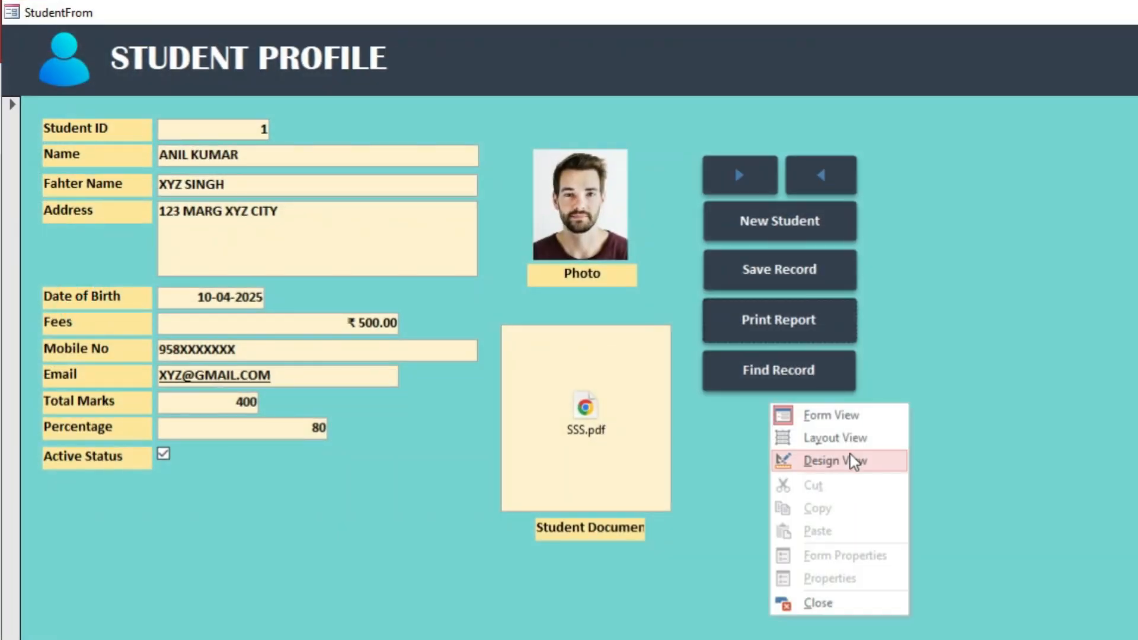
pyautogui.click(854, 461)
pyautogui.scroll(-1, 492, 371)
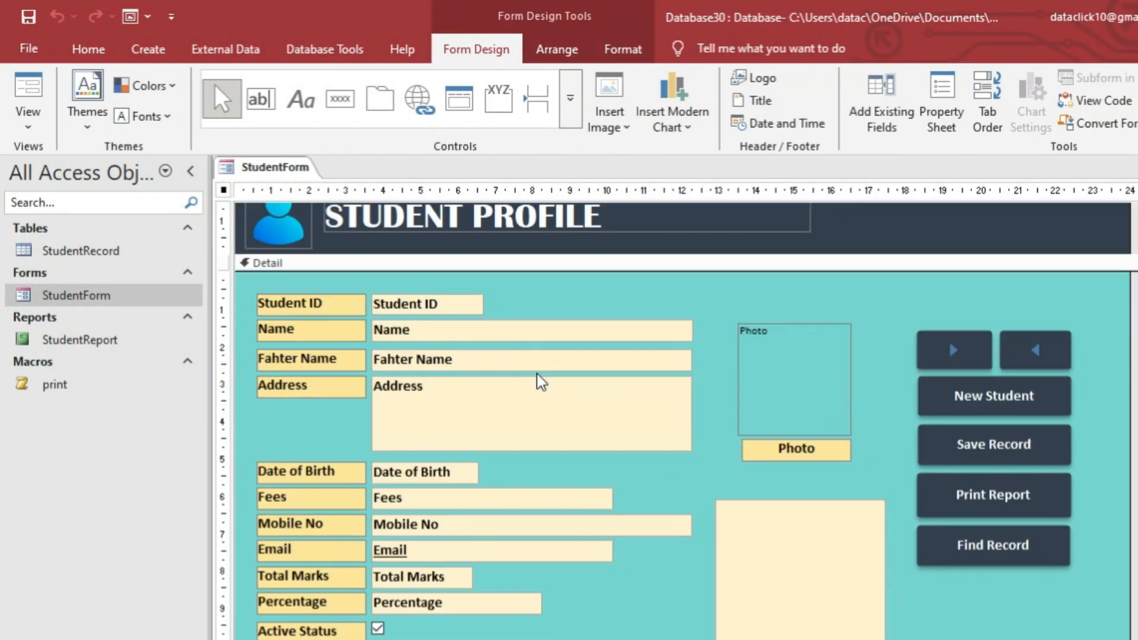
pyautogui.click(428, 316)
pyautogui.keyDown('shift'); pyautogui.click(432, 335); pyautogui.keyUp('shift')
pyautogui.keyDown('shift'); pyautogui.click(435, 360); pyautogui.keyUp('shift')
pyautogui.keyDown('shift'); pyautogui.click(437, 386); pyautogui.keyUp('shift')
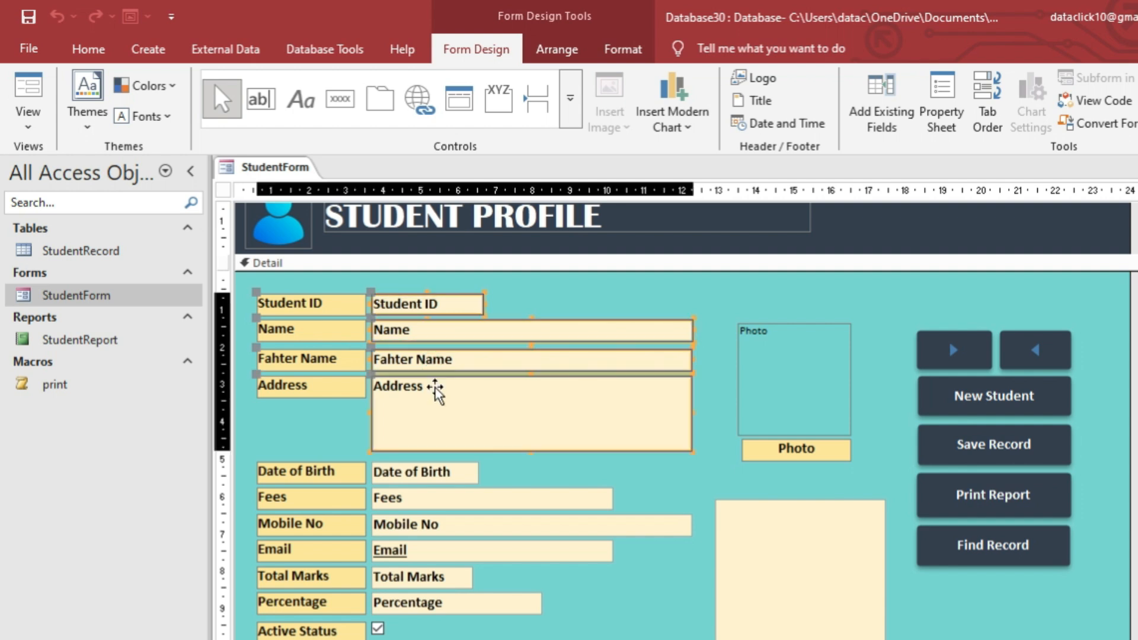
pyautogui.keyDown('shift'); pyautogui.click(428, 474); pyautogui.keyUp('shift')
pyautogui.keyDown('shift'); pyautogui.click(433, 503); pyautogui.keyUp('shift')
pyautogui.keyDown('shift'); pyautogui.click(427, 525); pyautogui.keyUp('shift')
pyautogui.keyDown('shift'); pyautogui.click(428, 549); pyautogui.keyUp('shift')
pyautogui.keyDown('shift'); pyautogui.click(432, 577); pyautogui.keyUp('shift')
pyautogui.keyDown('shift'); pyautogui.click(442, 602); pyautogui.keyUp('shift')
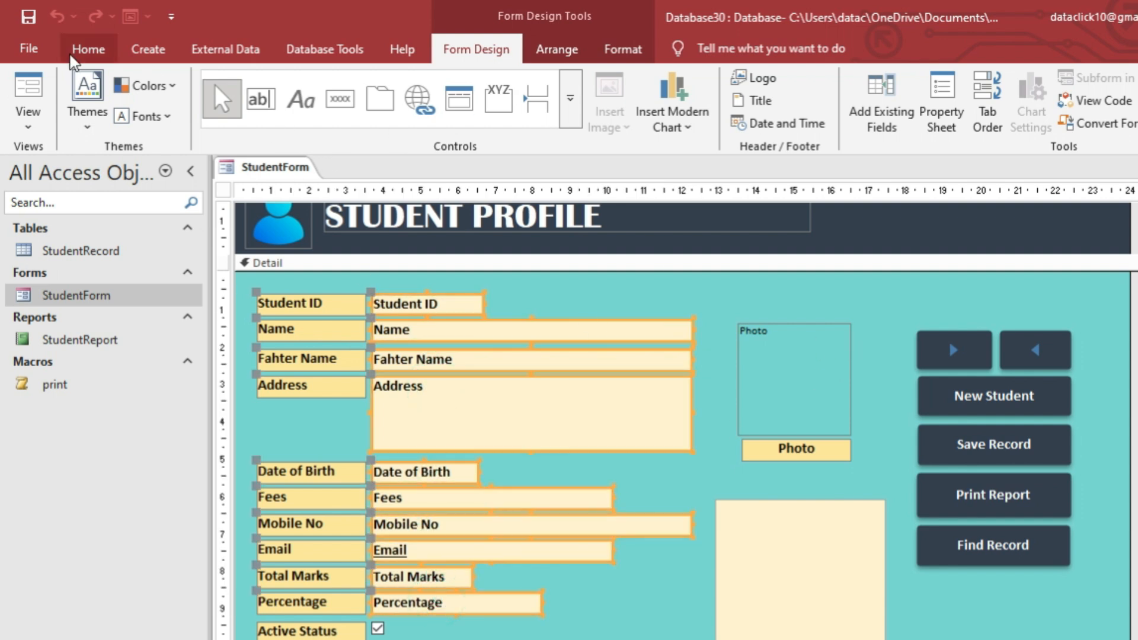
# Left-align the selected boxes' text and return the form to Form View.
pyautogui.click(88, 49)
pyautogui.click(1025, 116)
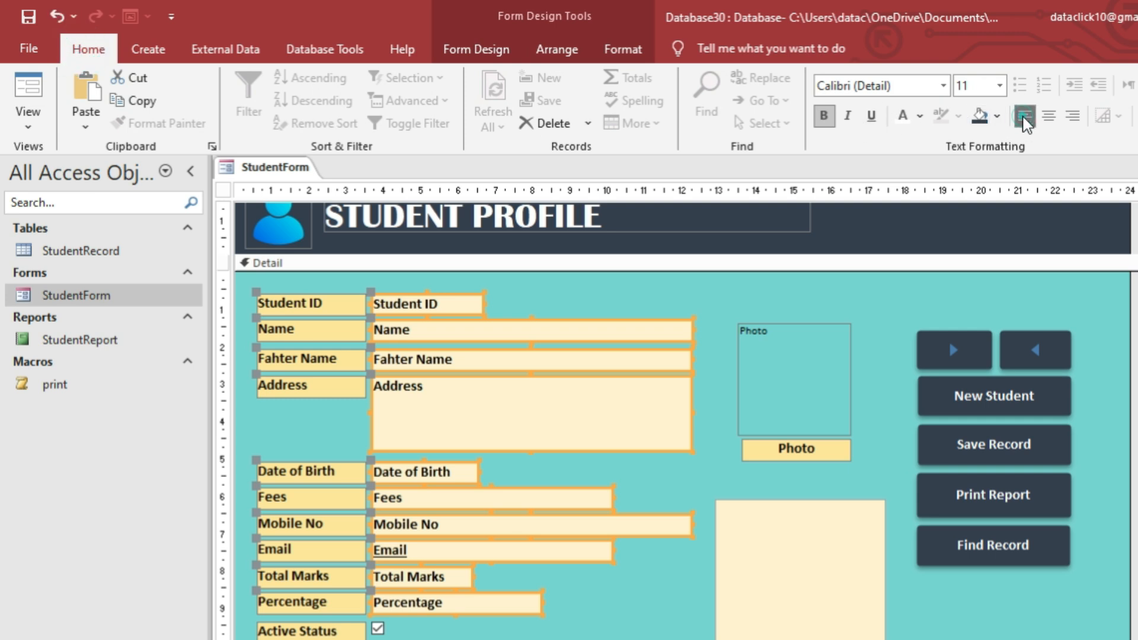
pyautogui.rightClick(276, 175)
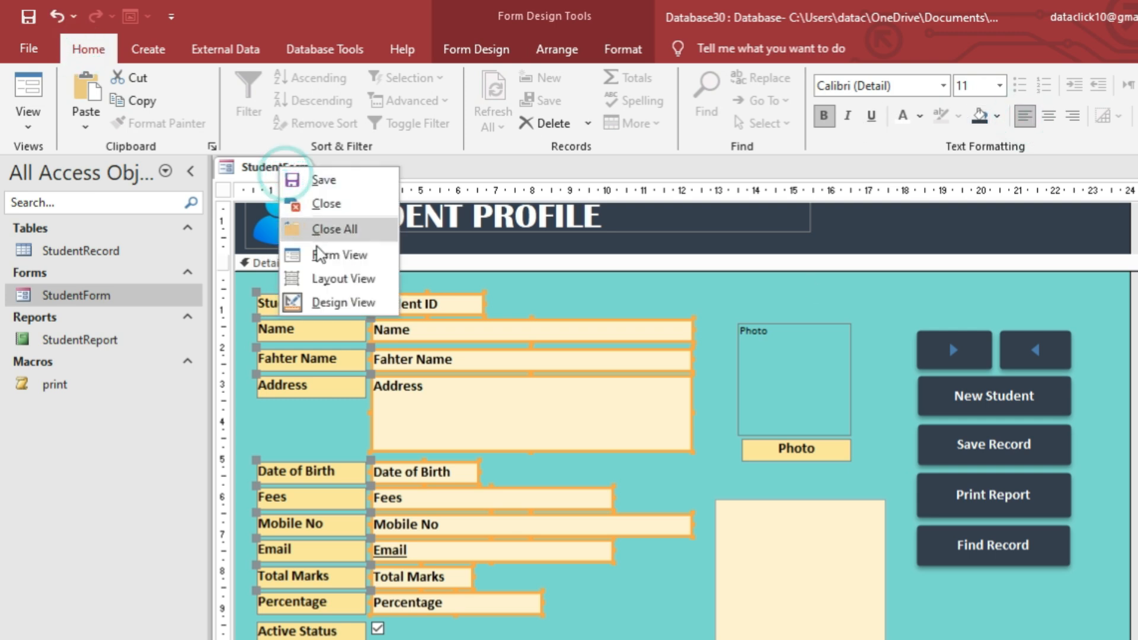
pyautogui.click(320, 256)
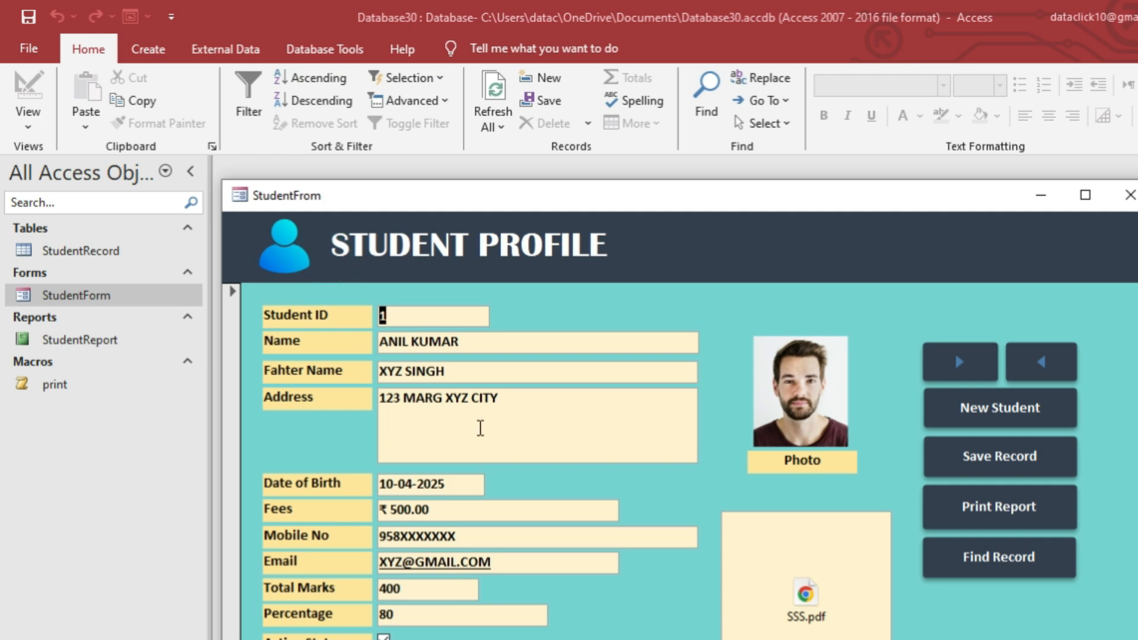
# Close StudentForm and open StudentReport in Design View.
pyautogui.click(1121, 198)
pyautogui.doubleClick(140, 343)
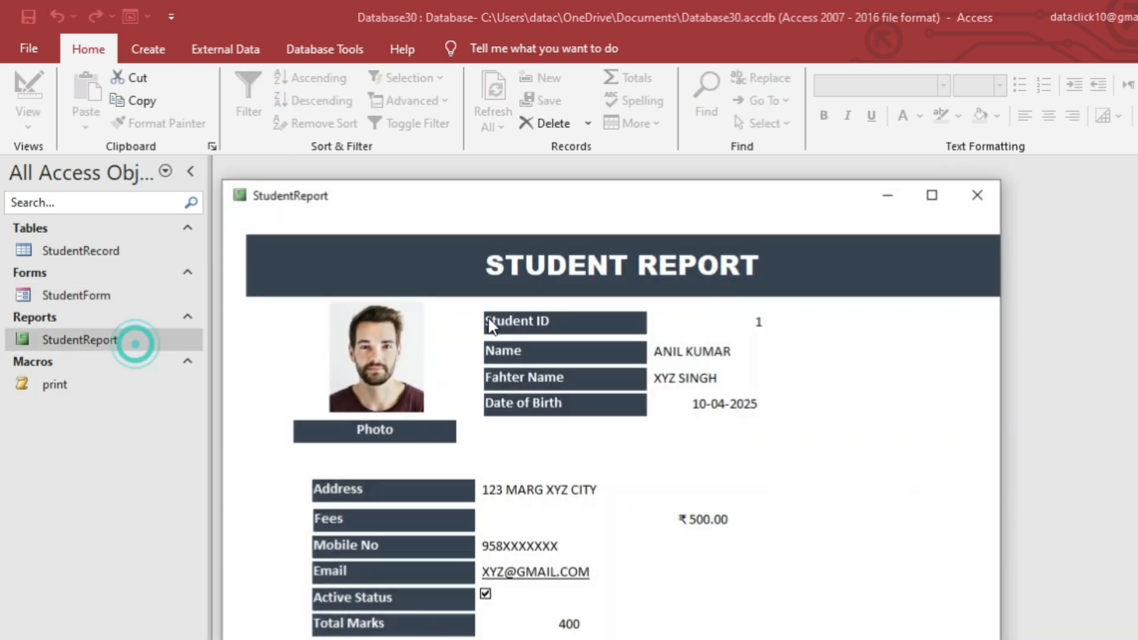
pyautogui.rightClick(447, 307)
pyautogui.rightClick(599, 275)
pyautogui.click(655, 330)
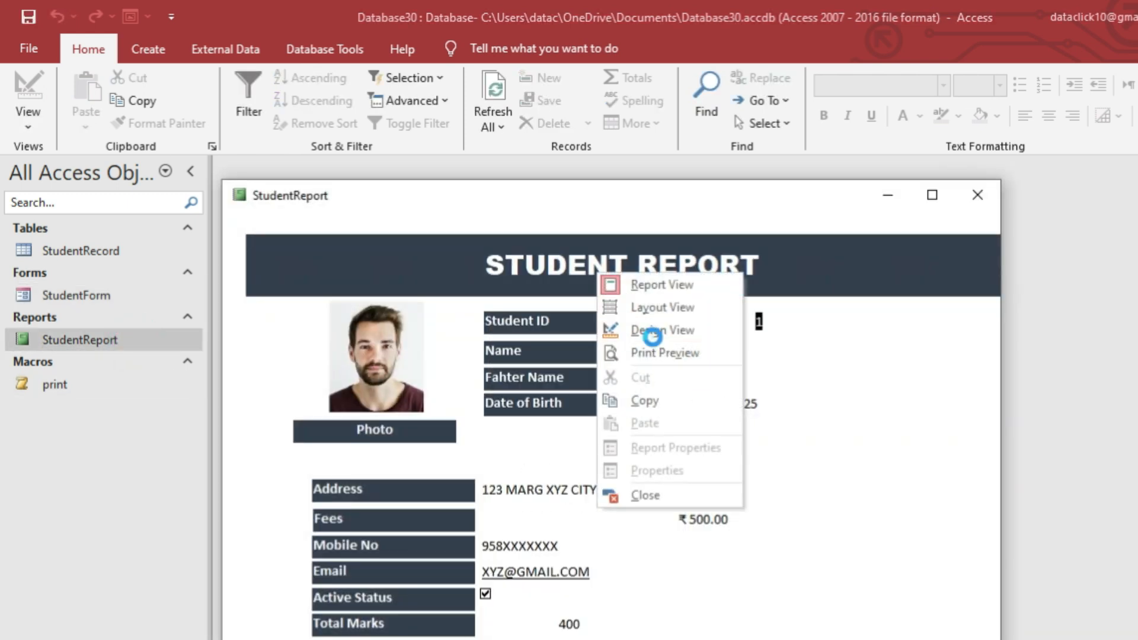
# Left-align the text in the report's ten data boxes, Student ID through Percentage.
pyautogui.scroll(-2, 660, 411)
pyautogui.click(714, 267)
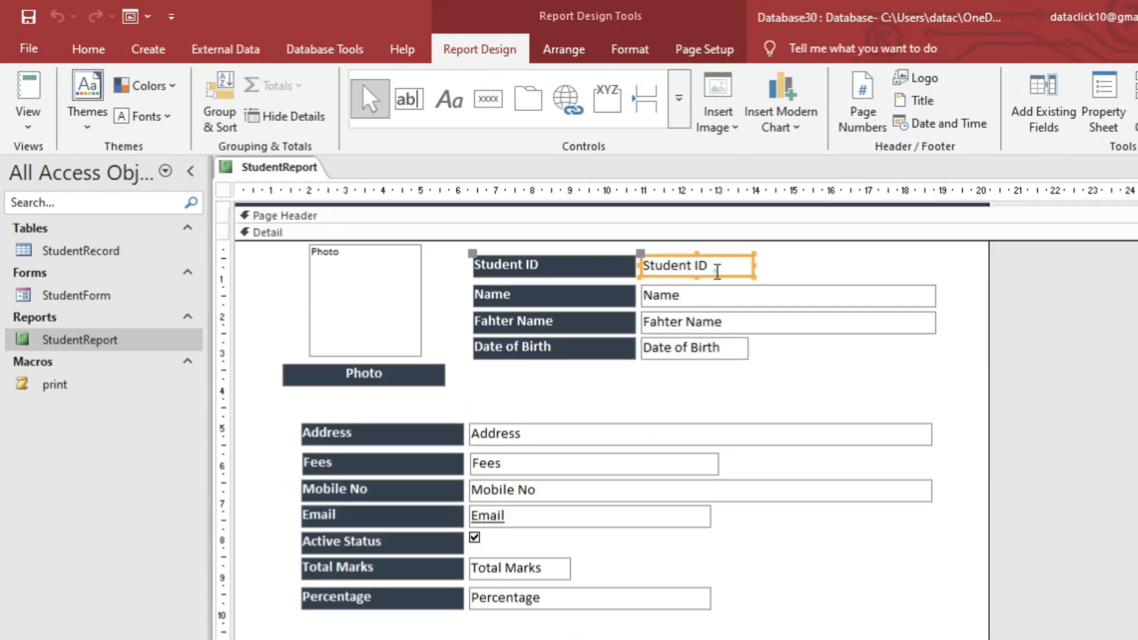
pyautogui.keyDown('shift'); pyautogui.click(711, 295); pyautogui.keyUp('shift')
pyautogui.keyDown('shift'); pyautogui.click(691, 323); pyautogui.keyUp('shift')
pyautogui.keyDown('shift'); pyautogui.click(686, 345); pyautogui.keyUp('shift')
pyautogui.keyDown('shift'); pyautogui.click(518, 436); pyautogui.keyUp('shift')
pyautogui.keyDown('shift'); pyautogui.click(501, 463); pyautogui.keyUp('shift')
pyautogui.keyDown('shift'); pyautogui.click(509, 490); pyautogui.keyUp('shift')
pyautogui.keyDown('shift'); pyautogui.click(515, 516); pyautogui.keyUp('shift')
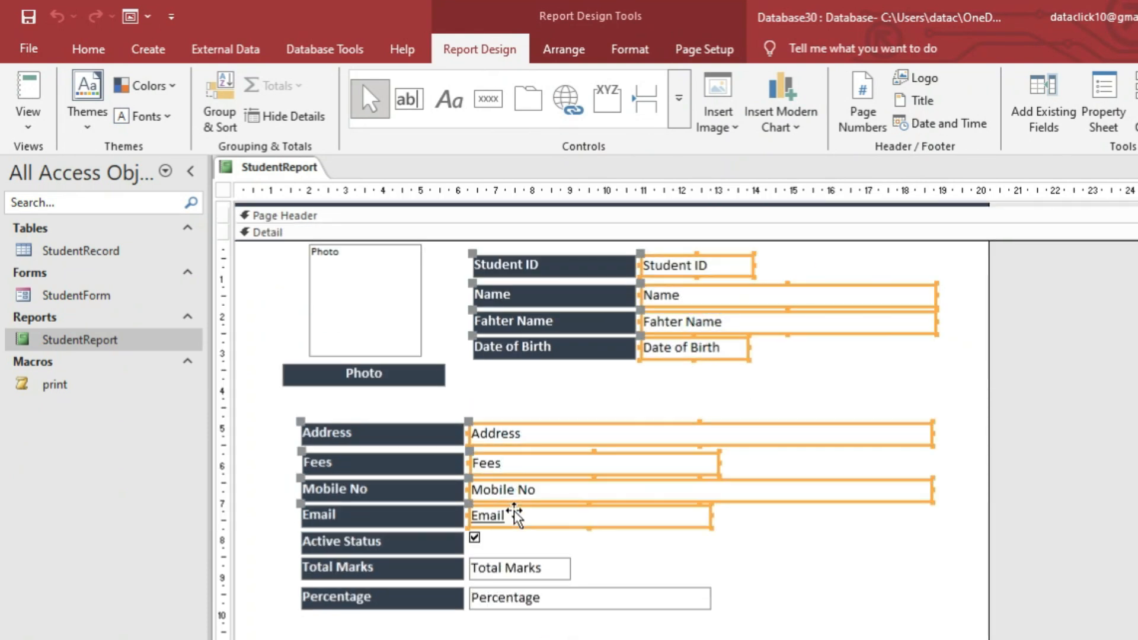
pyautogui.keyDown('shift'); pyautogui.click(501, 566); pyautogui.keyUp('shift')
pyautogui.keyDown('shift'); pyautogui.click(513, 596); pyautogui.keyUp('shift')
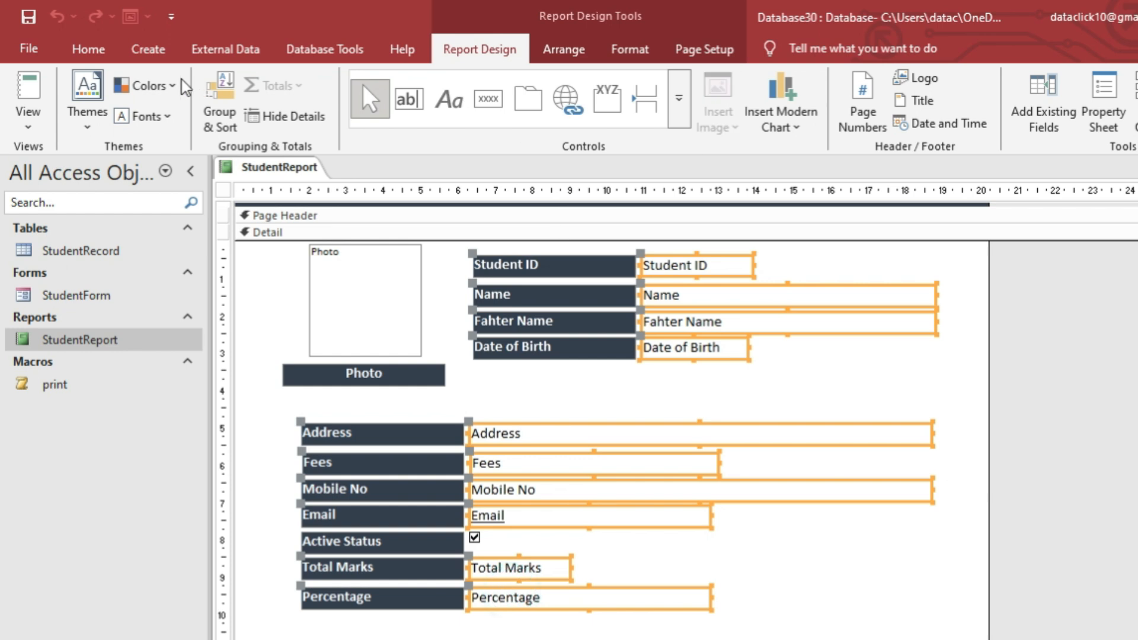
pyautogui.click(89, 49)
pyautogui.click(1025, 115)
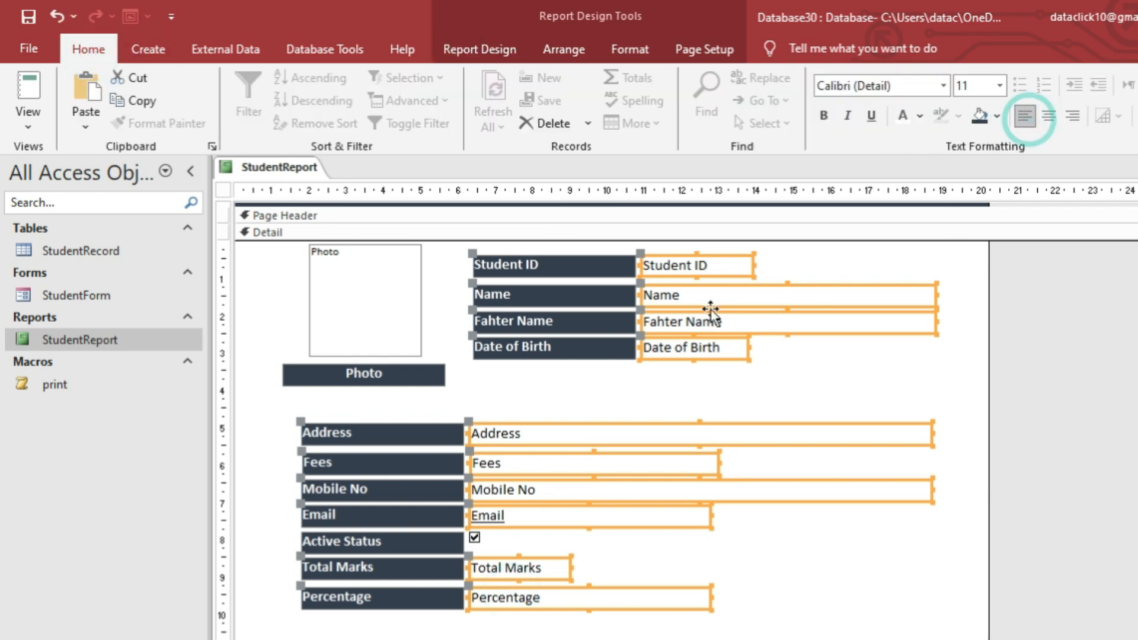
# Give the selected report boxes a dark grey shape outline.
pyautogui.click(655, 48)
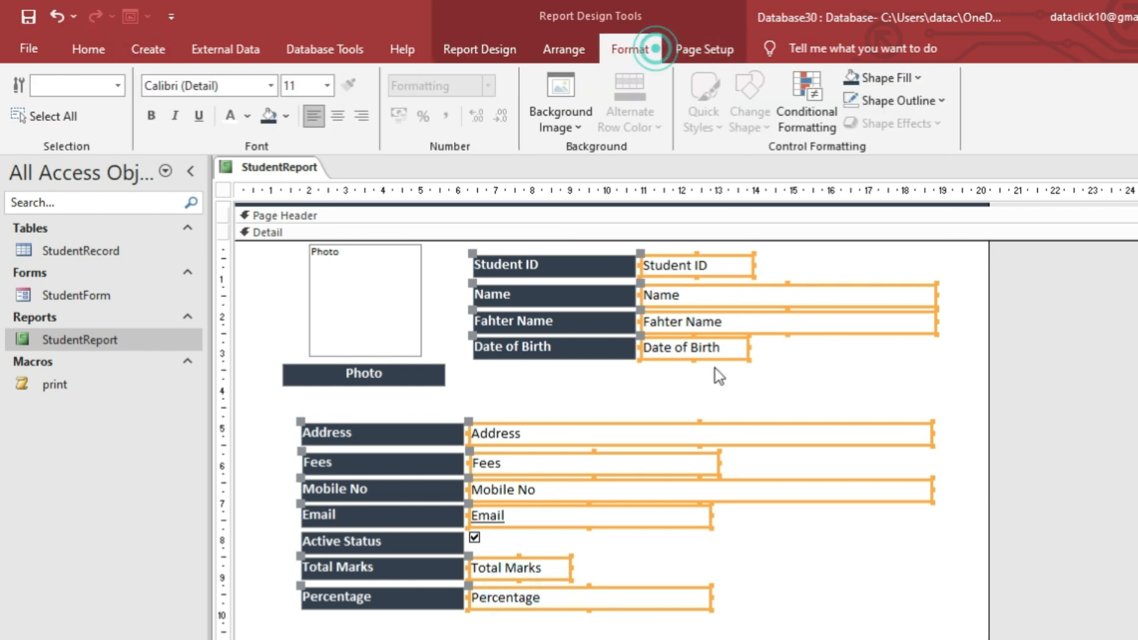
pyautogui.click(932, 99)
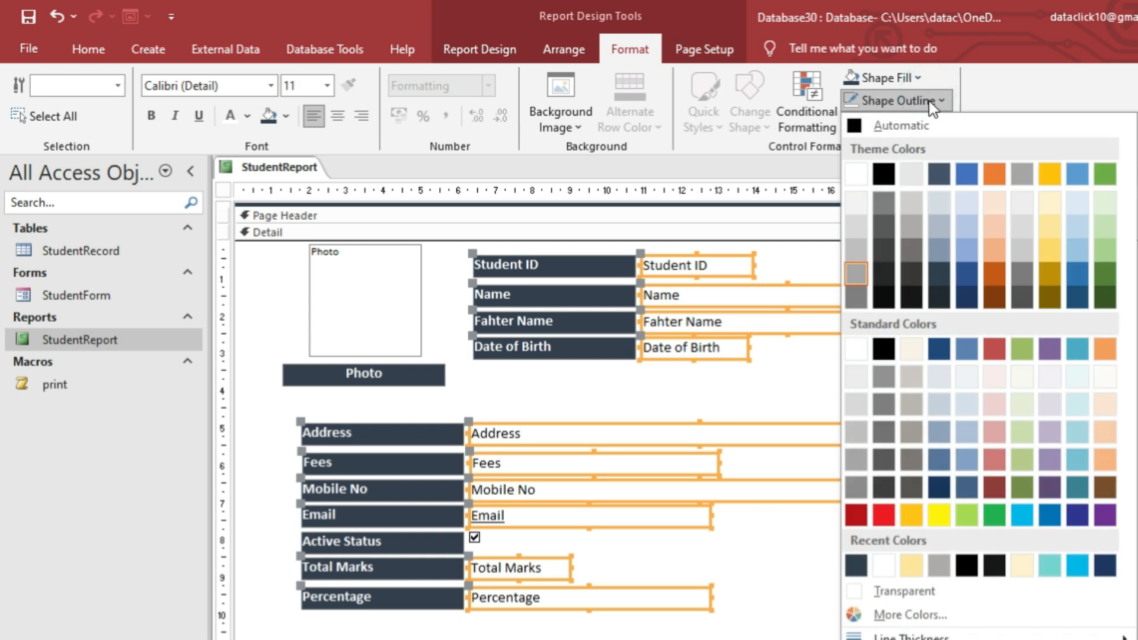
pyautogui.click(885, 251)
pyautogui.click(846, 395)
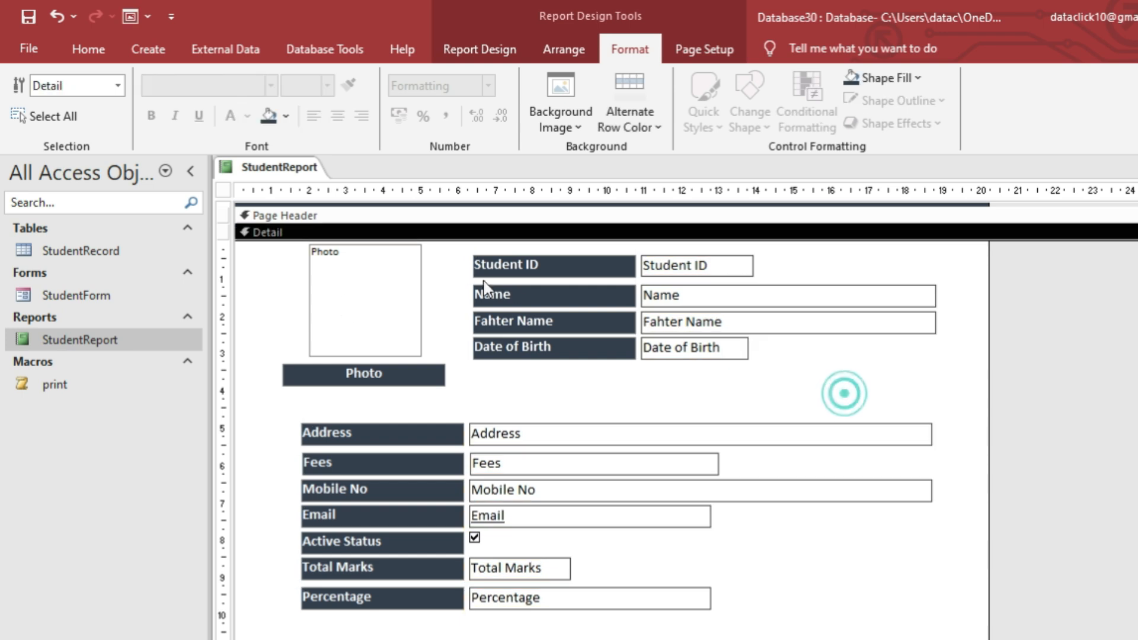
# Narrow the Percentage, Mobile No, Fees and Email boxes to one width, then view the report.
pyautogui.click(882, 436)
pyautogui.click(771, 547)
pyautogui.click(631, 598)
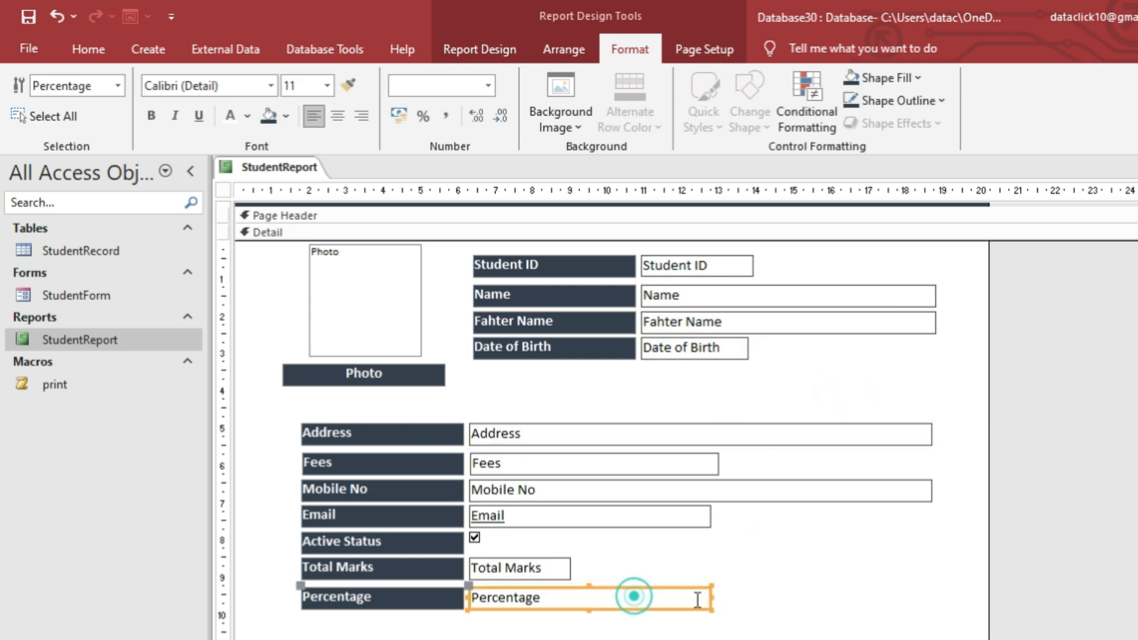
pyautogui.moveTo(710, 597); pyautogui.dragTo(571, 598)
pyautogui.click(704, 549)
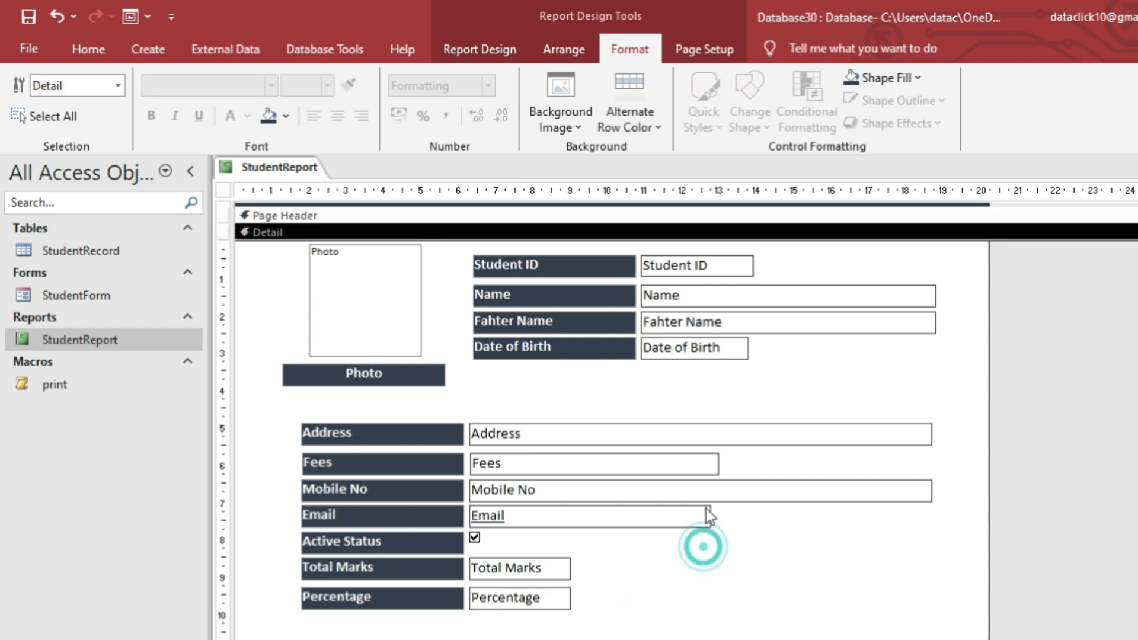
pyautogui.click(929, 482)
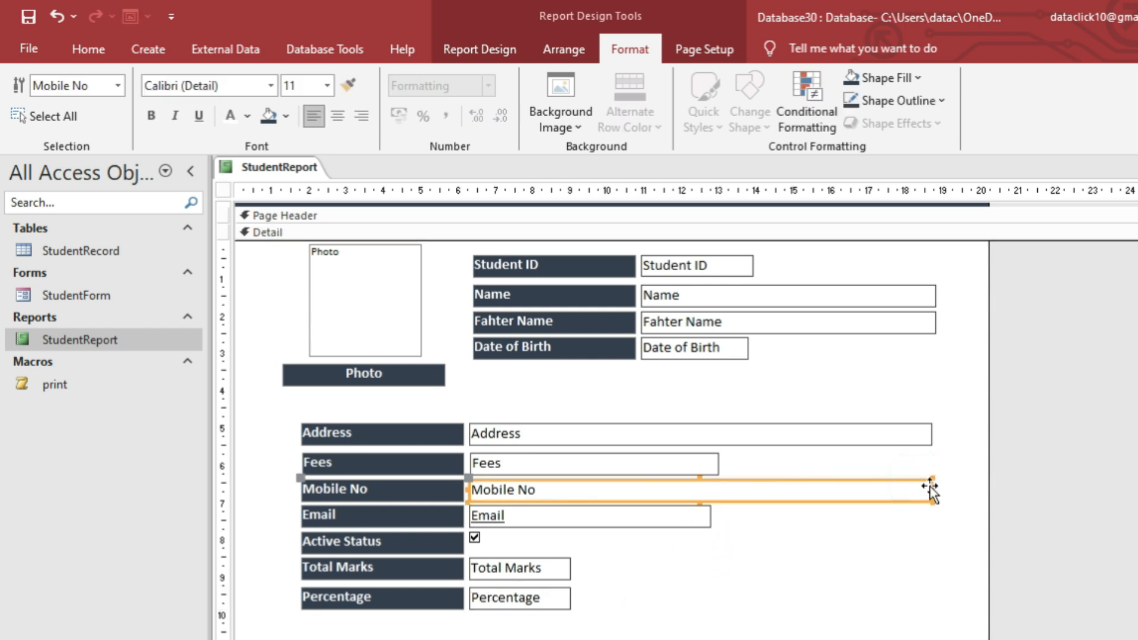
pyautogui.moveTo(929, 483); pyautogui.dragTo(707, 465)
pyautogui.click(719, 462)
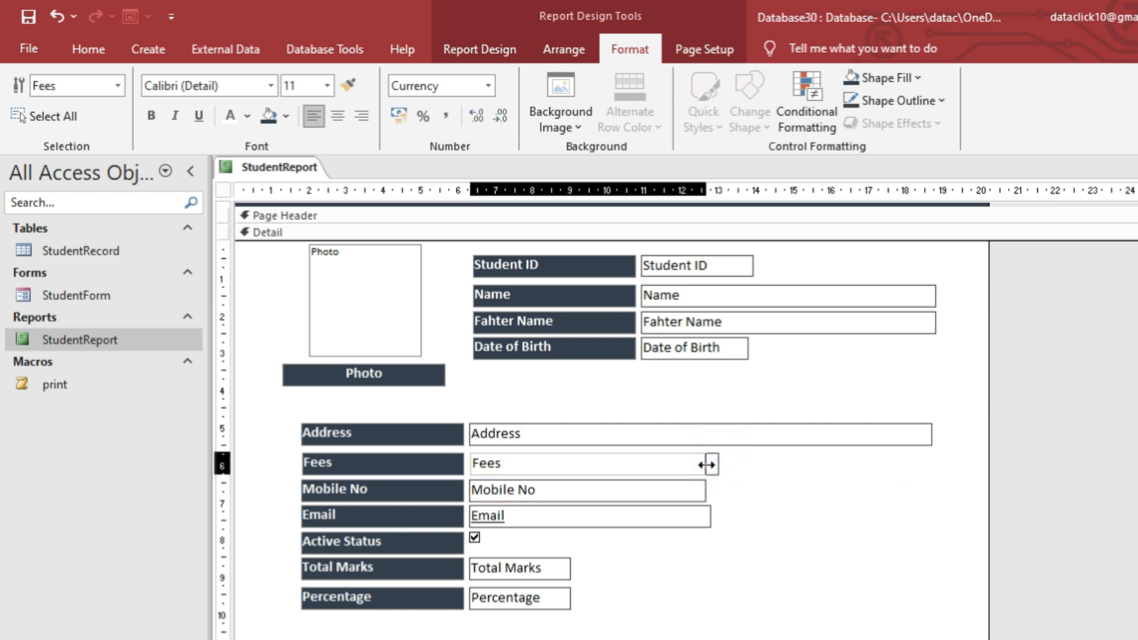
pyautogui.click(710, 514)
pyautogui.moveTo(710, 515); pyautogui.dragTo(706, 513)
pyautogui.click(741, 510)
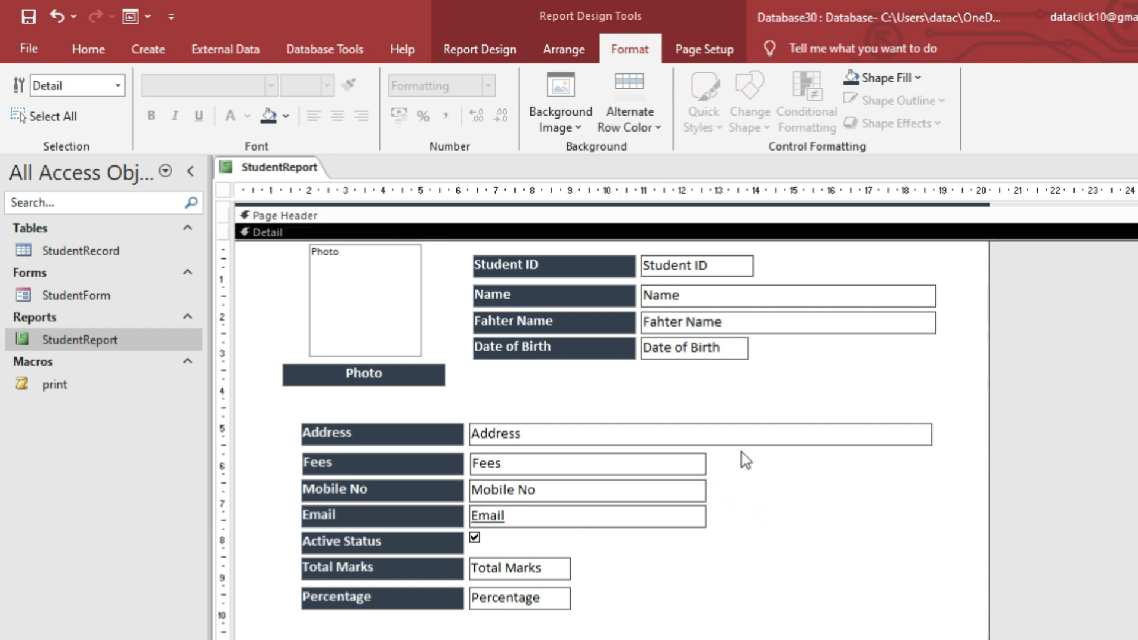
pyautogui.rightClick(283, 176)
pyautogui.click(360, 251)
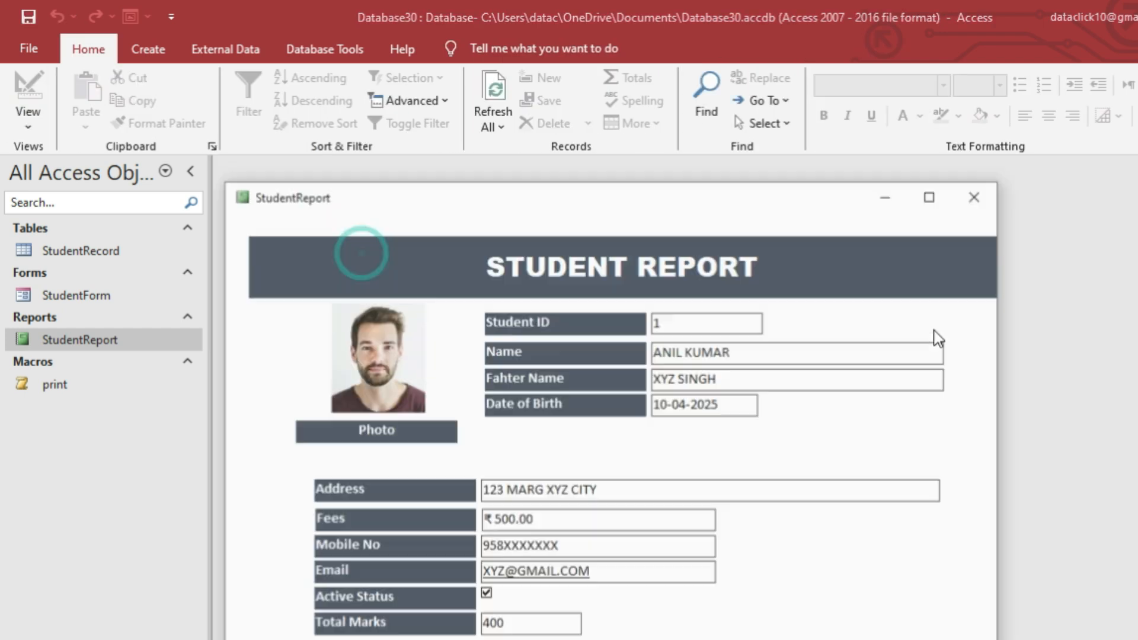
# Close the report, reopen StudentForm maximized, and preview StudentReport for ID 1 before closing it.
pyautogui.click(974, 208)
pyautogui.doubleClick(77, 295)
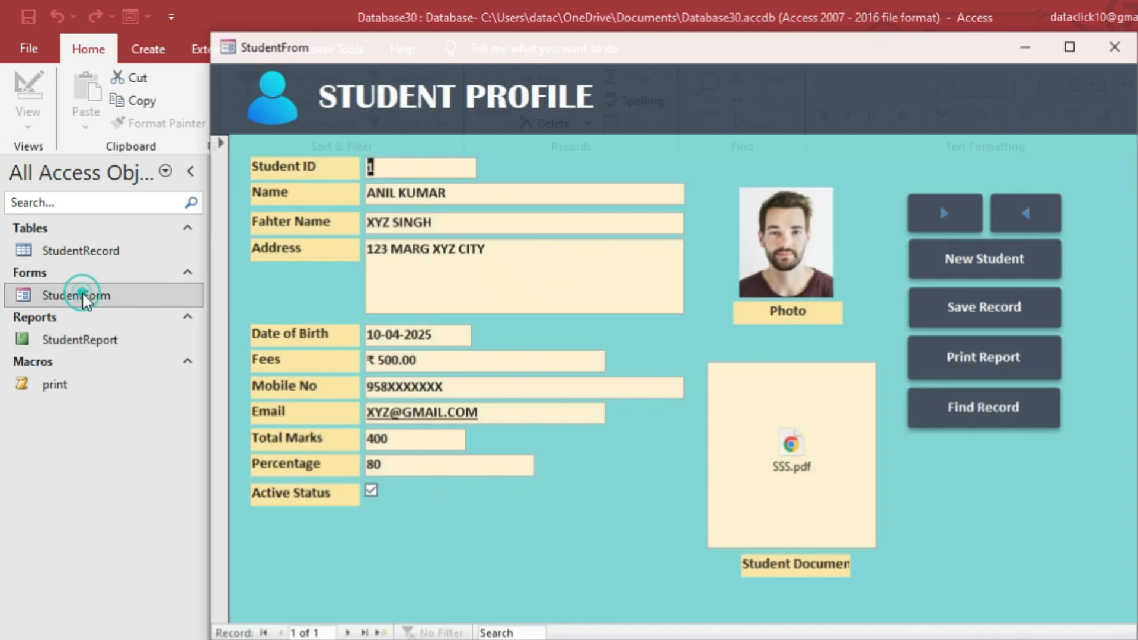
pyautogui.click(1072, 46)
pyautogui.click(994, 360)
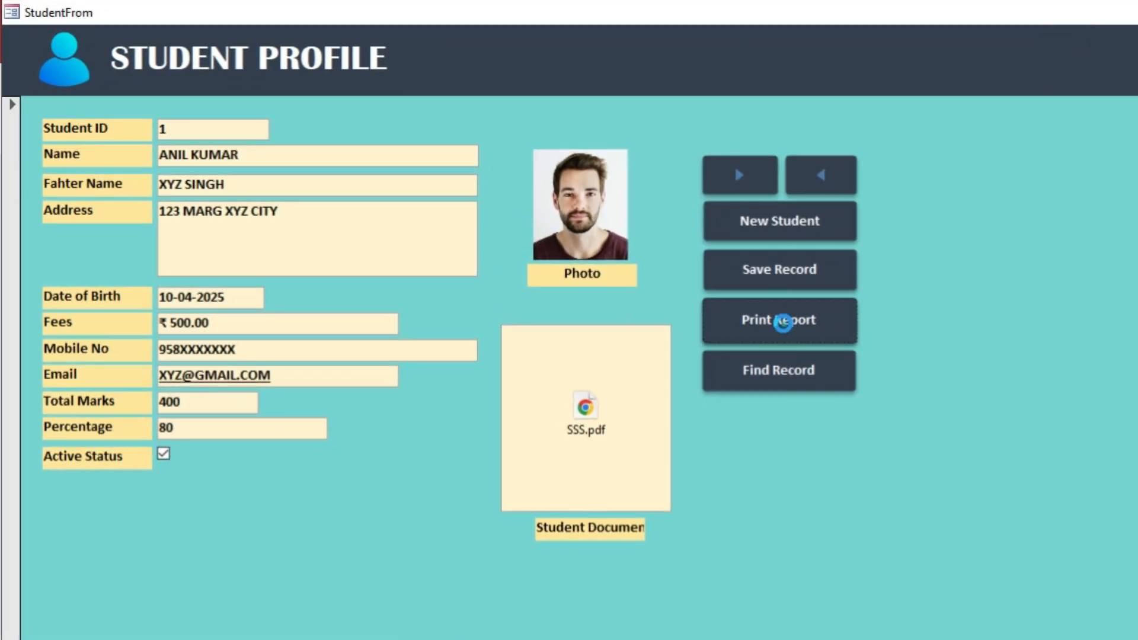
pyautogui.write('1')
pyautogui.click(653, 297)
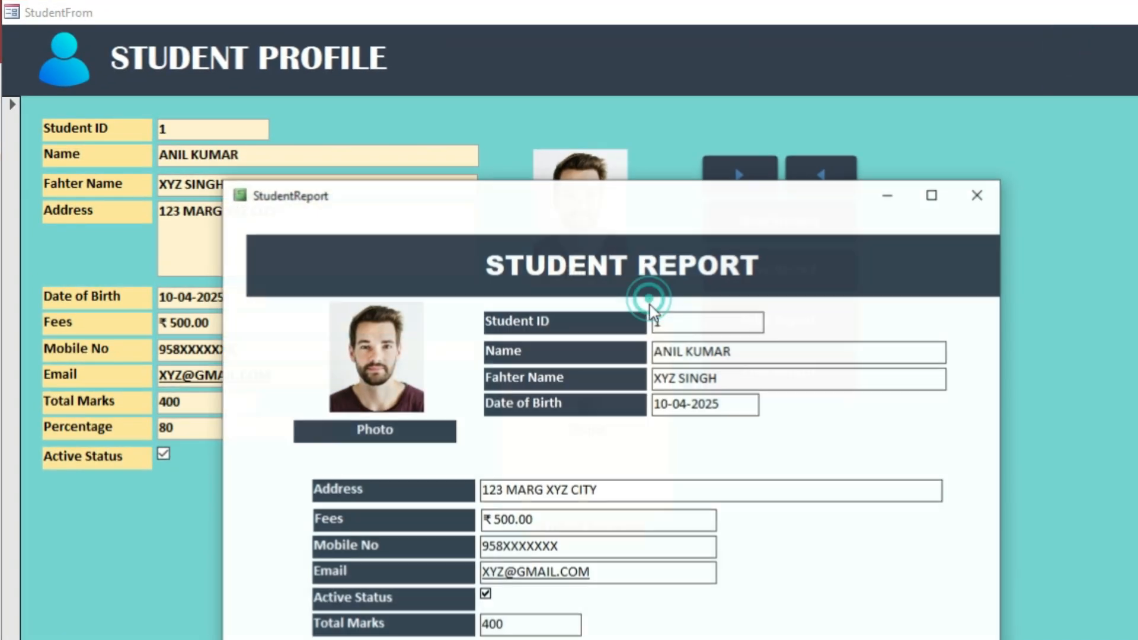
pyautogui.moveTo(662, 210); pyautogui.dragTo(662, 105)
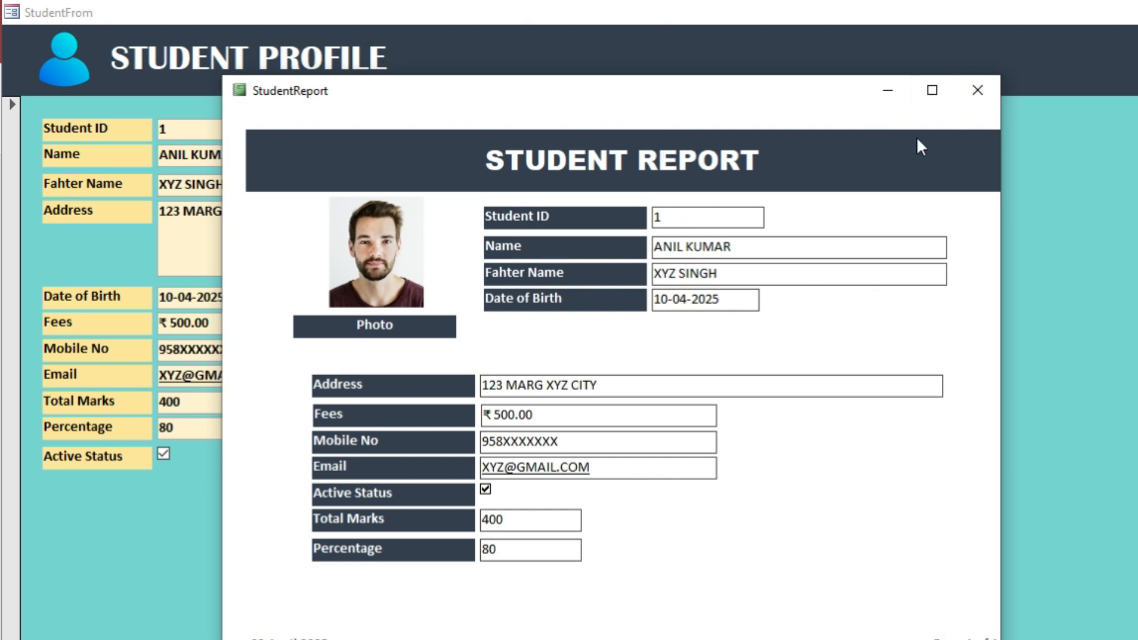
pyautogui.click(977, 92)
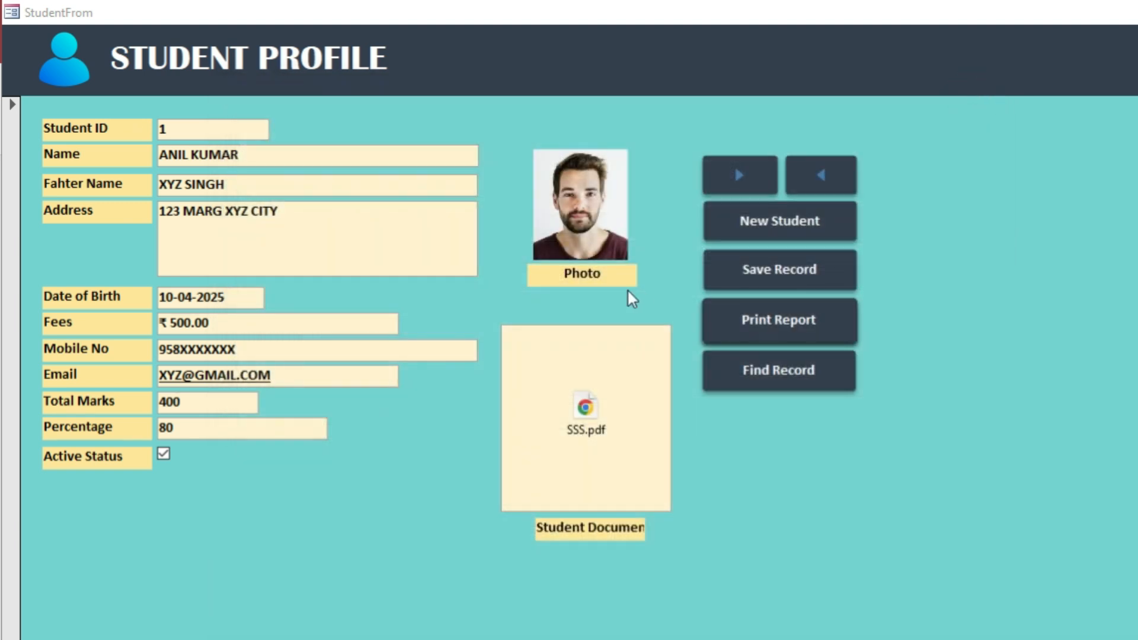